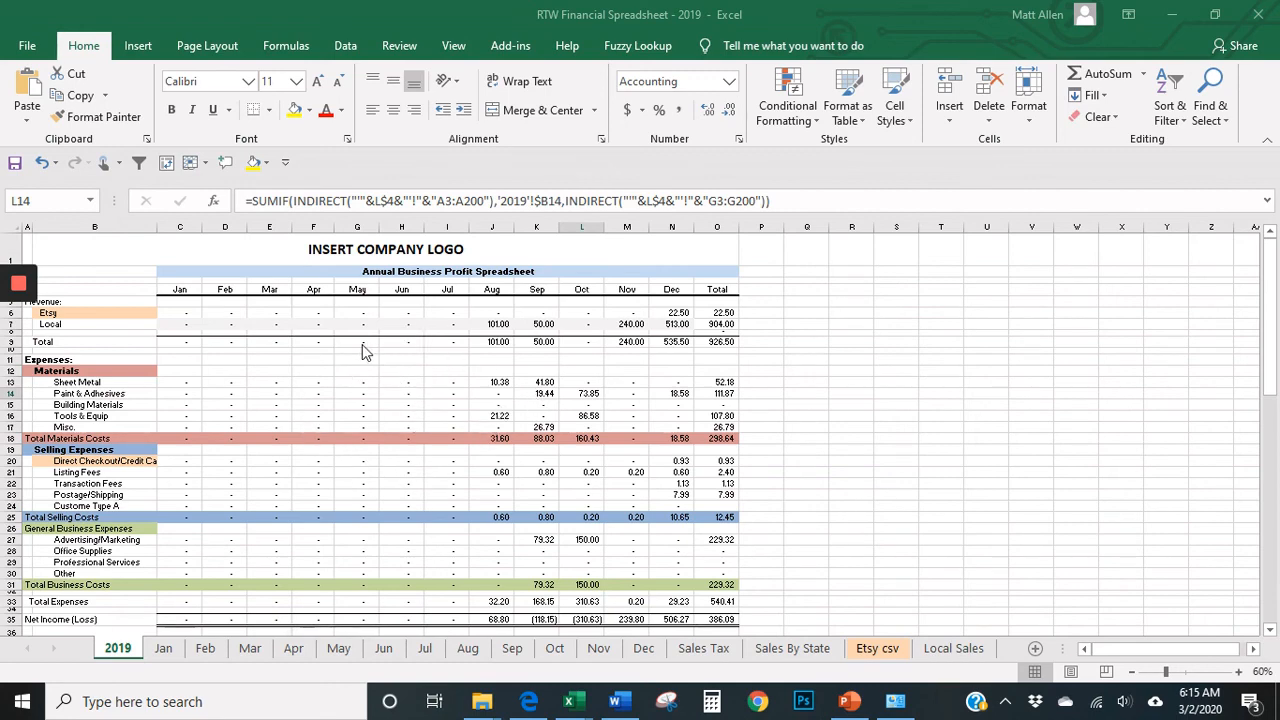
- Inspect the formulas behind the January Local and Etsy revenue cells on the 2019 sheet
{"action": "mouse_move", "coordinate": [12, 315]}
{"action": "left_click", "coordinate": [186, 325]}
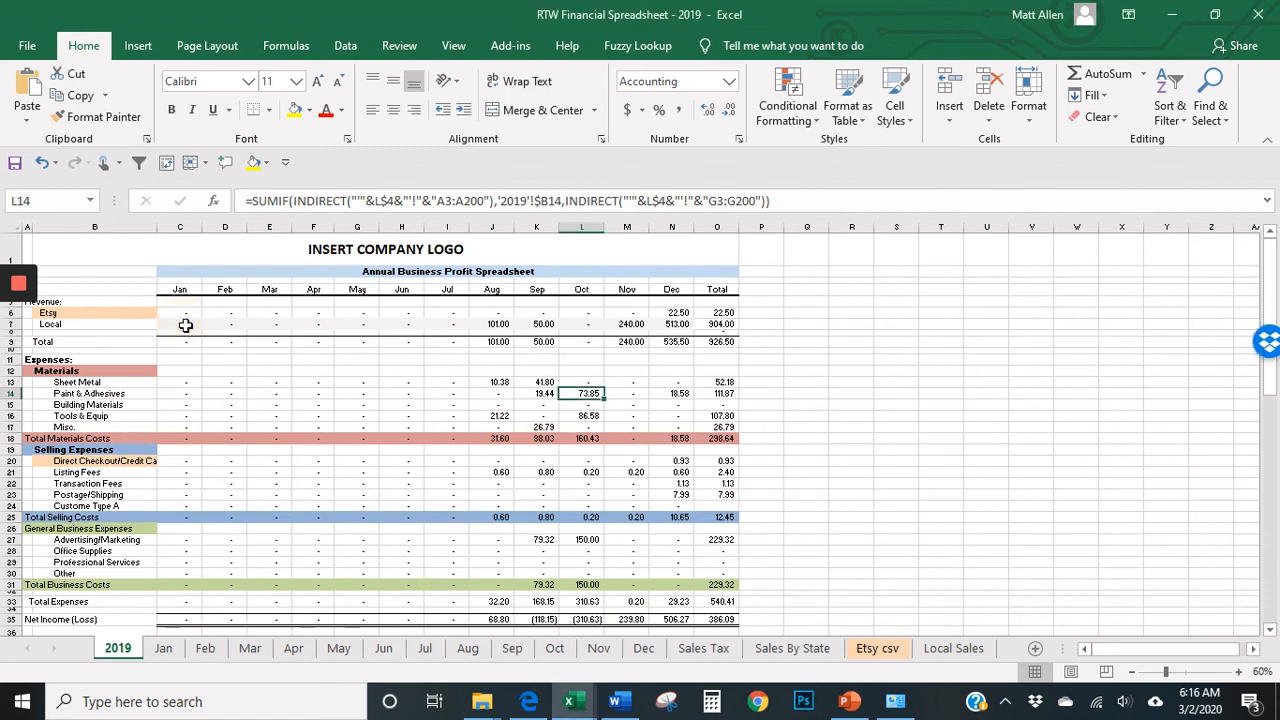
{"action": "left_click", "coordinate": [185, 322]}
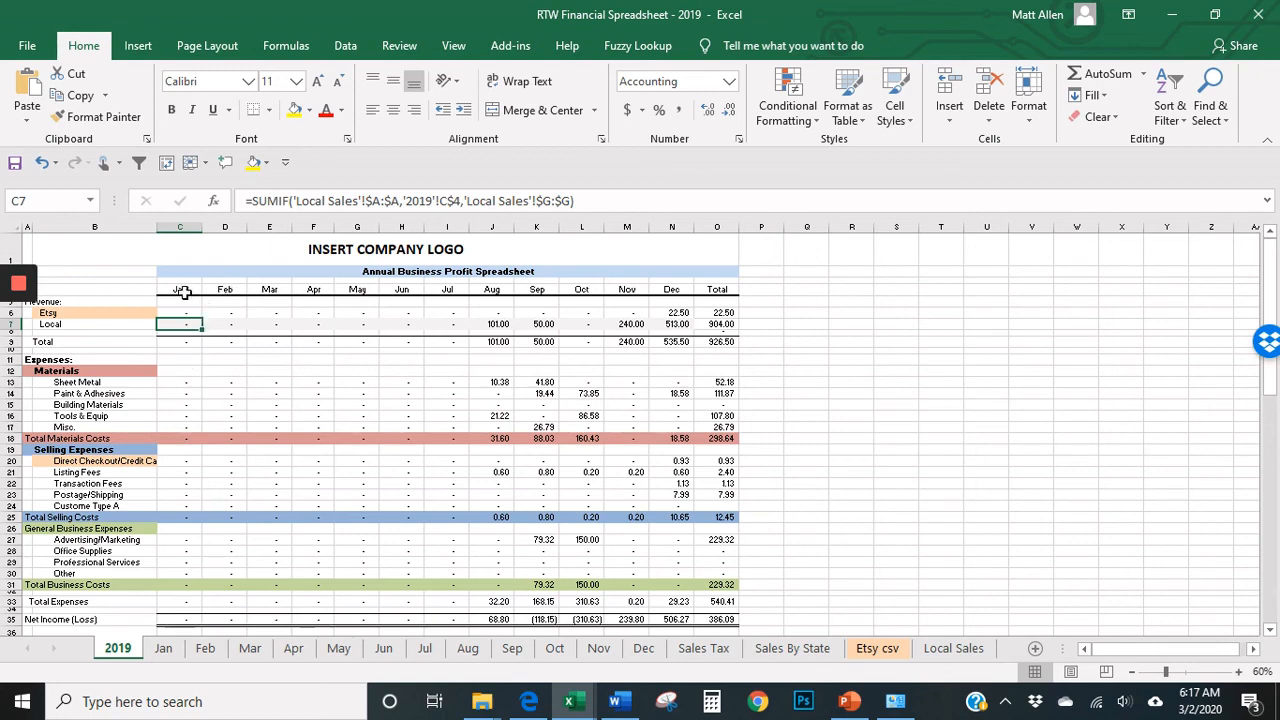
{"action": "left_click", "coordinate": [108, 315]}
{"action": "left_click", "coordinate": [175, 322]}
{"action": "left_click", "coordinate": [183, 313]}
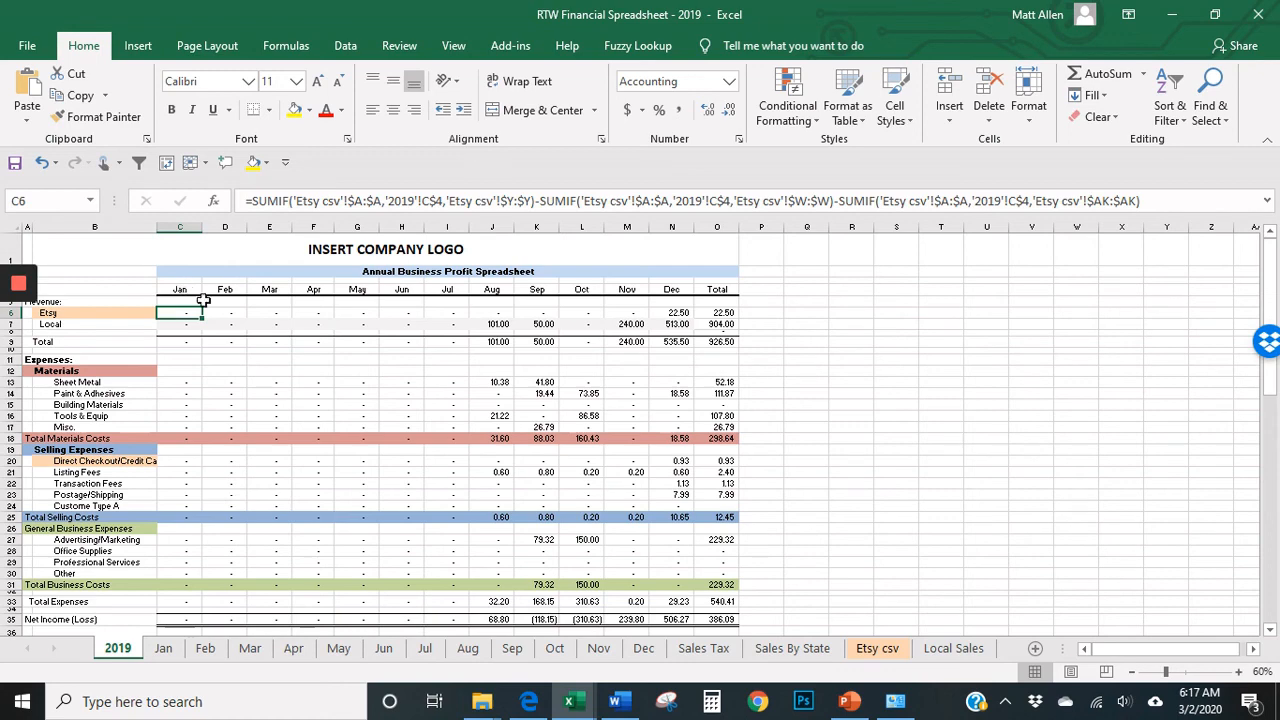
- Trace the December Etsy revenue on the 2019 sheet to the month and order total in the Etsy csv sheet
{"action": "left_click", "coordinate": [674, 313]}
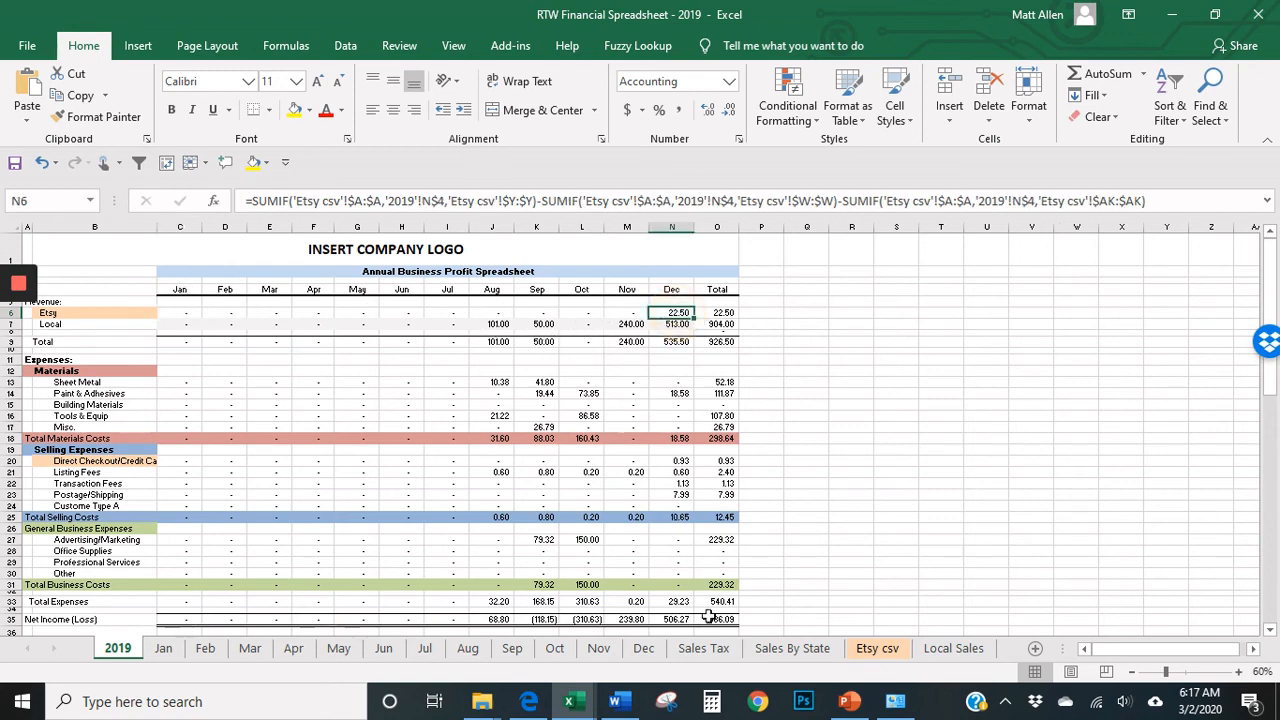
{"action": "left_click", "coordinate": [893, 656]}
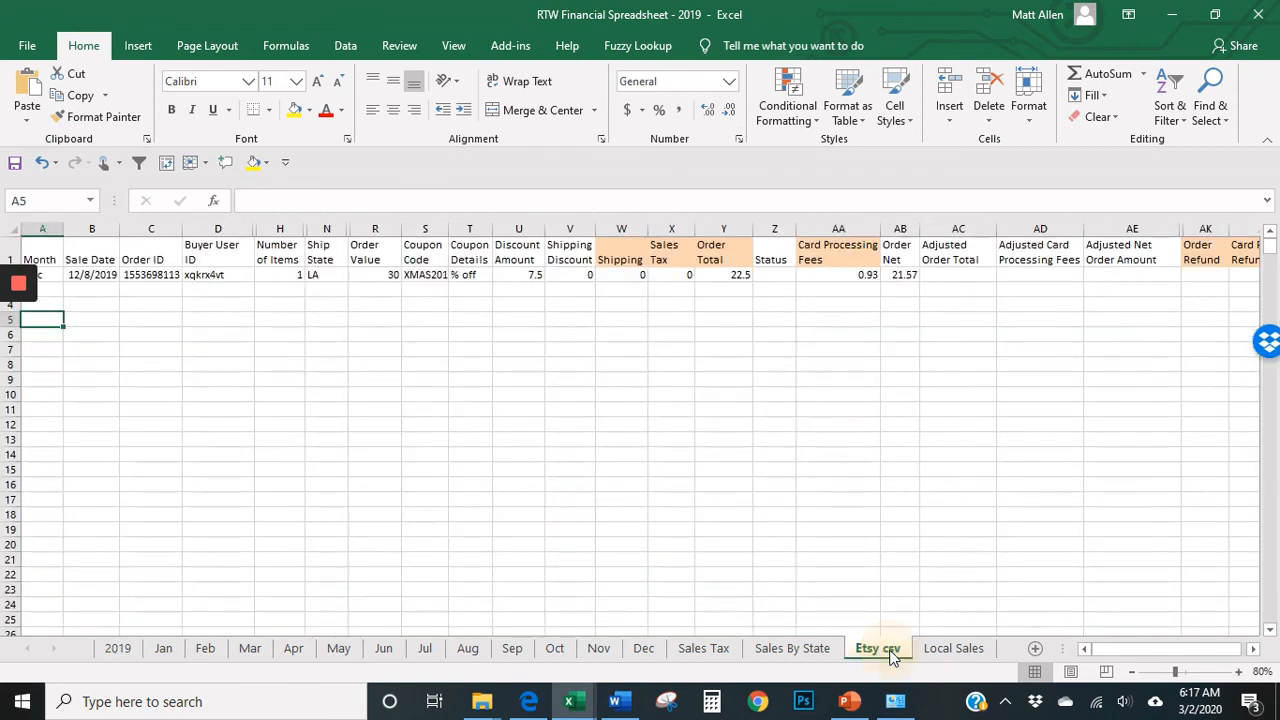
{"action": "left_click", "coordinate": [110, 302]}
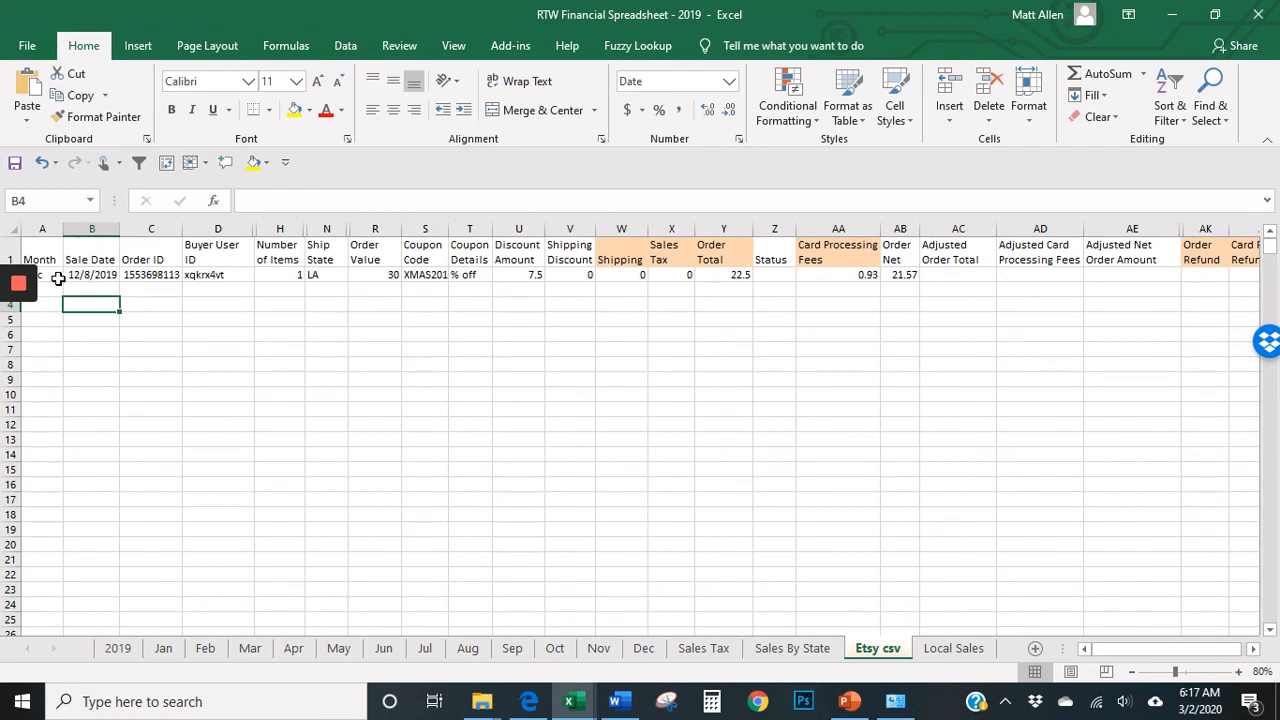
{"action": "left_click", "coordinate": [52, 275]}
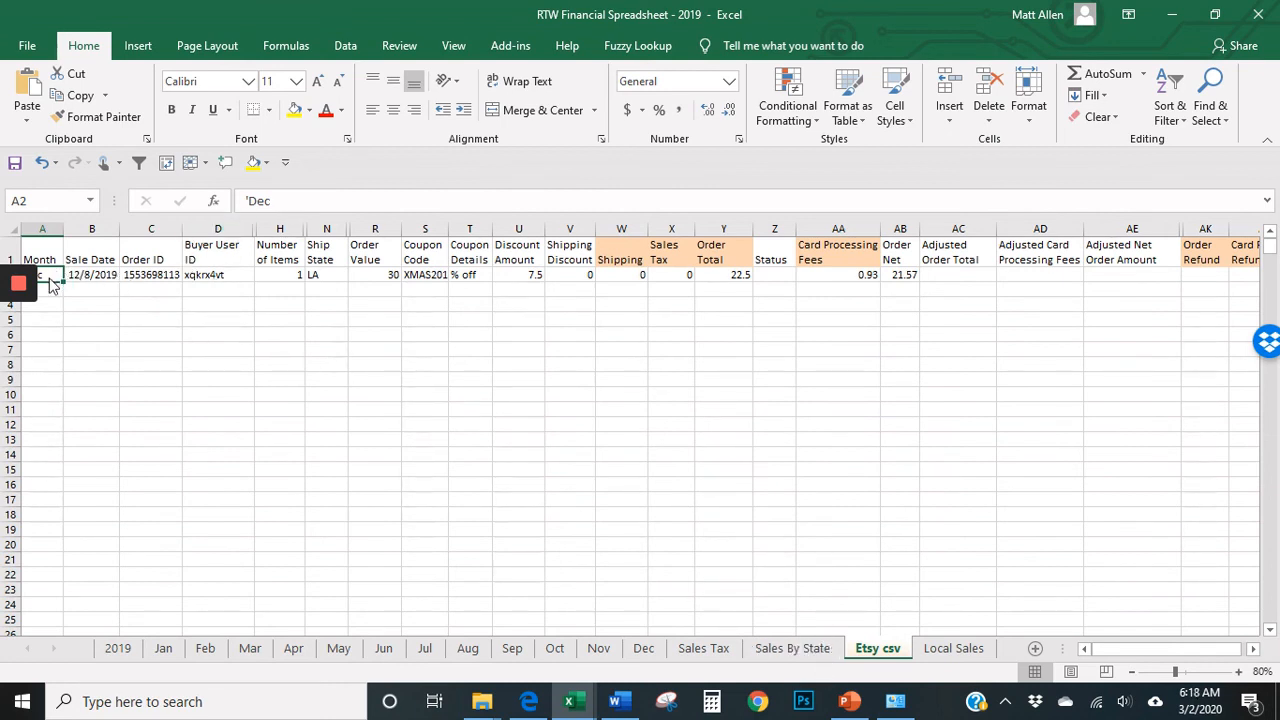
{"action": "left_click", "coordinate": [722, 275]}
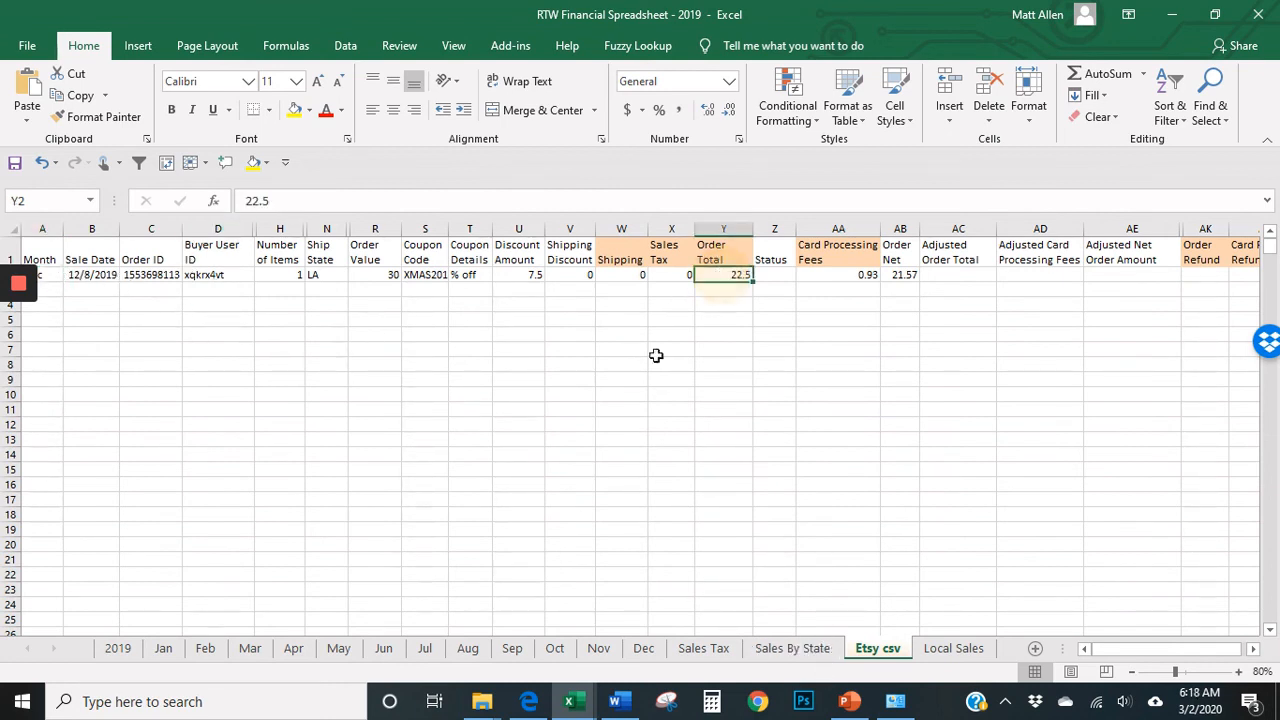
{"action": "left_click", "coordinate": [118, 648]}
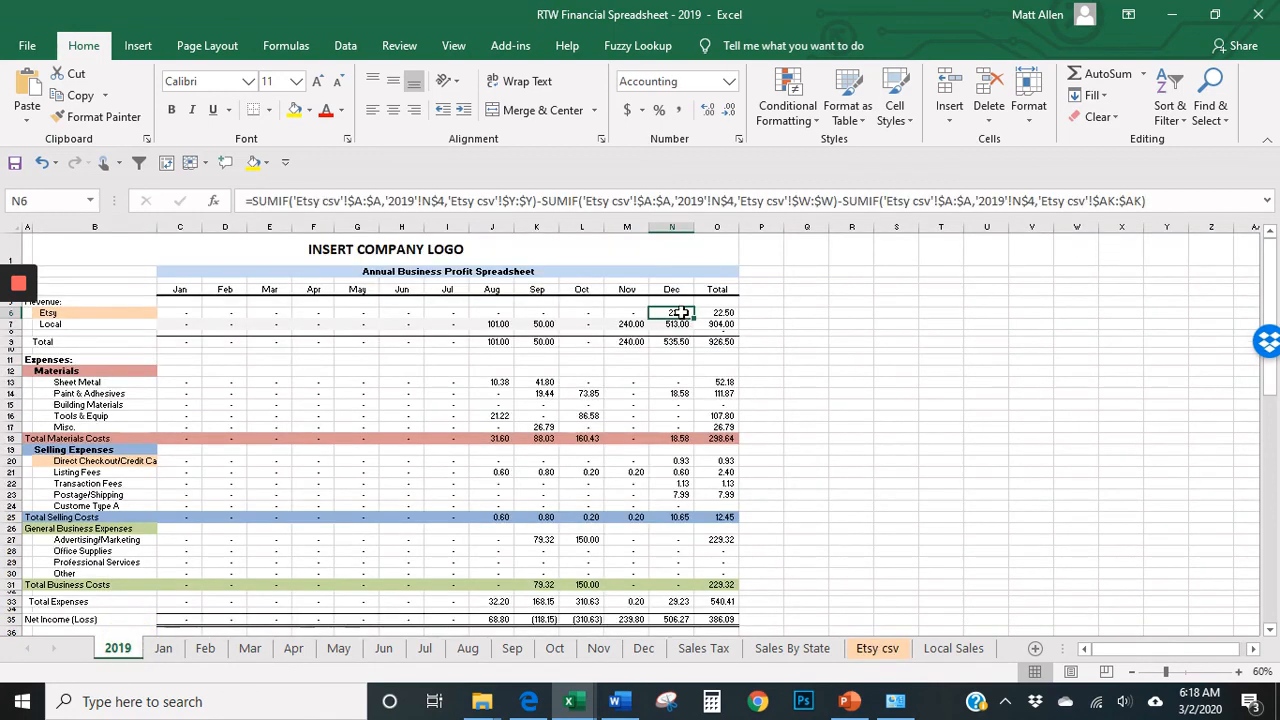
- Check the August Local revenue on the 2019 sheet against the August amounts in the Local Sales sheet
{"action": "left_click", "coordinate": [494, 323]}
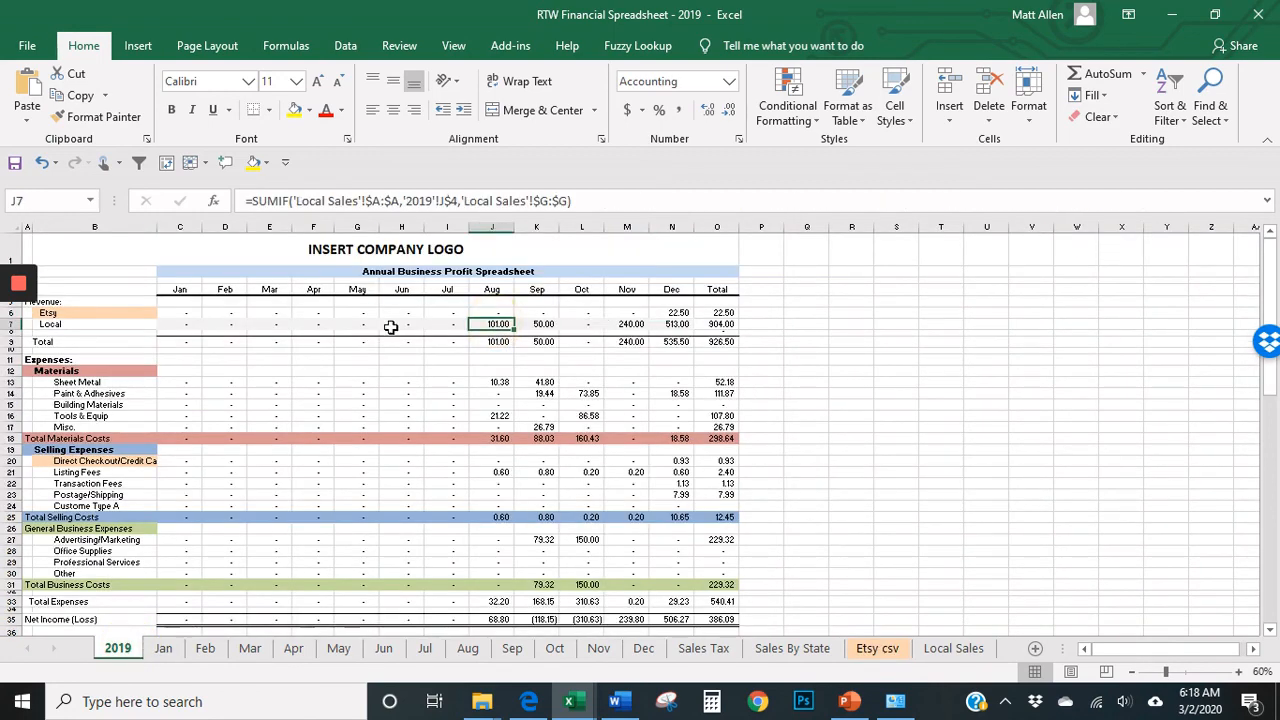
{"action": "left_click", "coordinate": [956, 648]}
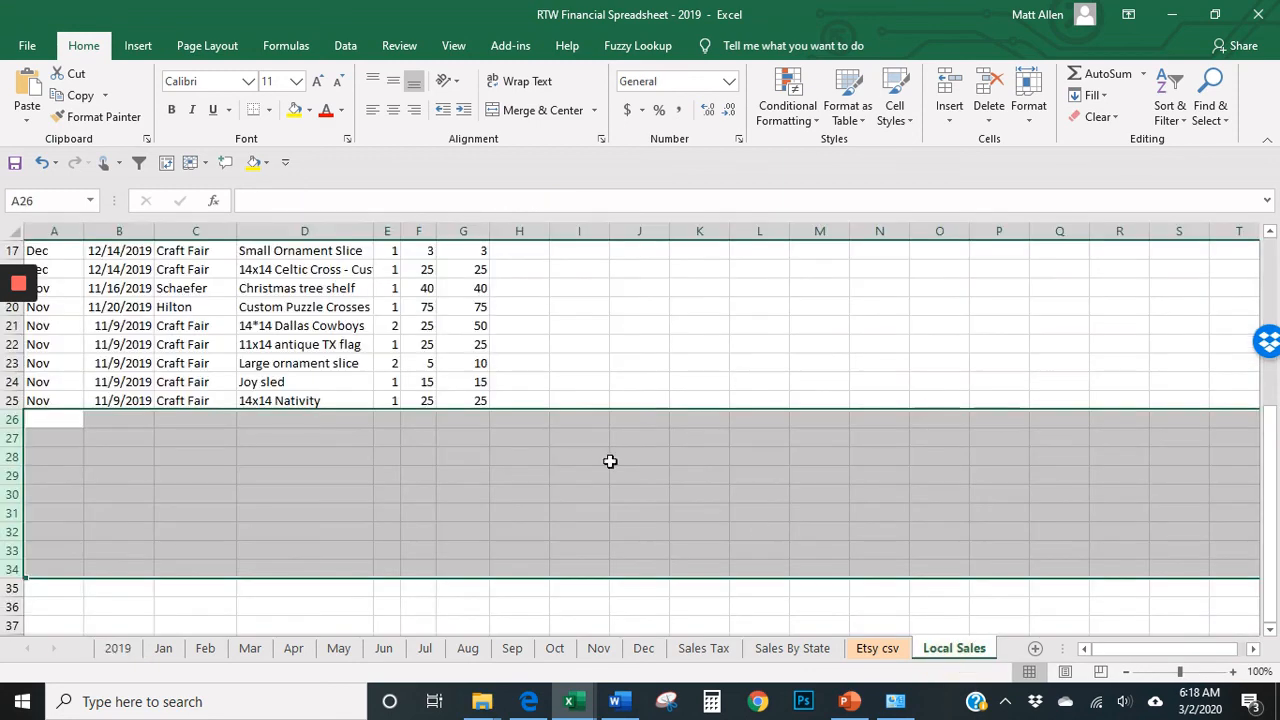
{"action": "scroll", "coordinate": [608, 460], "scroll_direction": "up", "scroll_amount": 5}
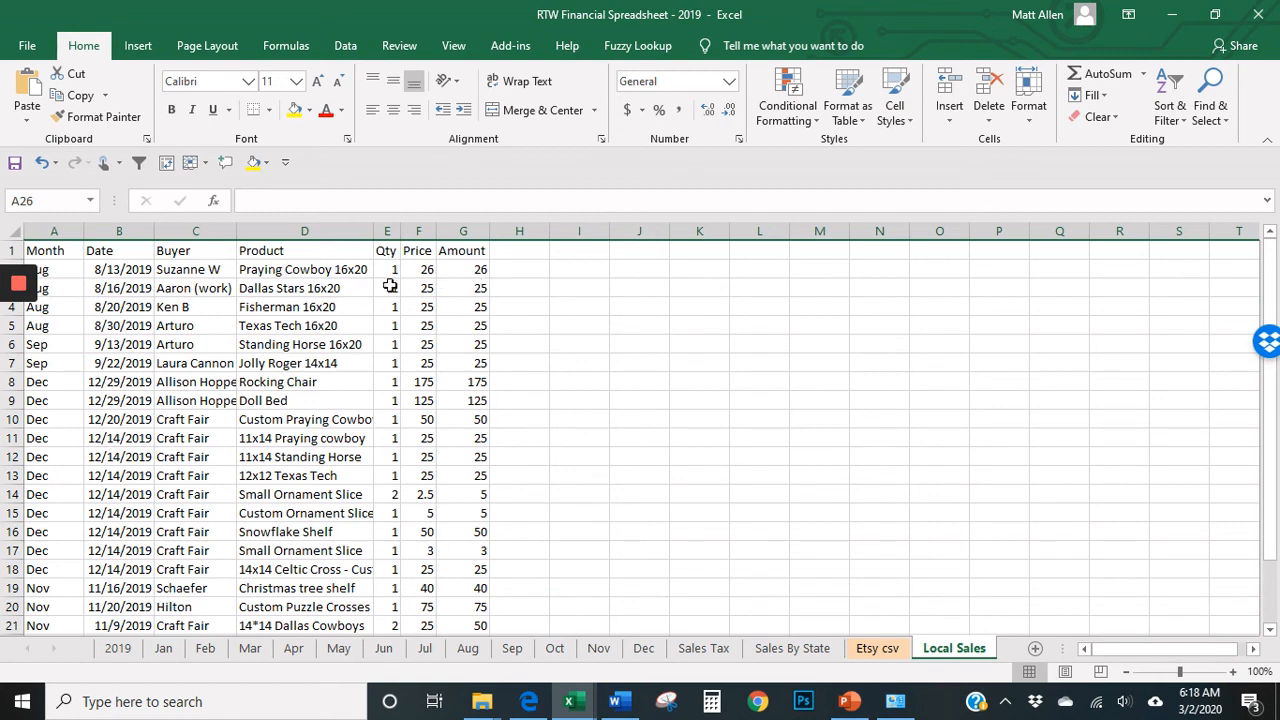
{"action": "left_click_drag", "start_coordinate": [481, 269], "coordinate": [481, 331]}
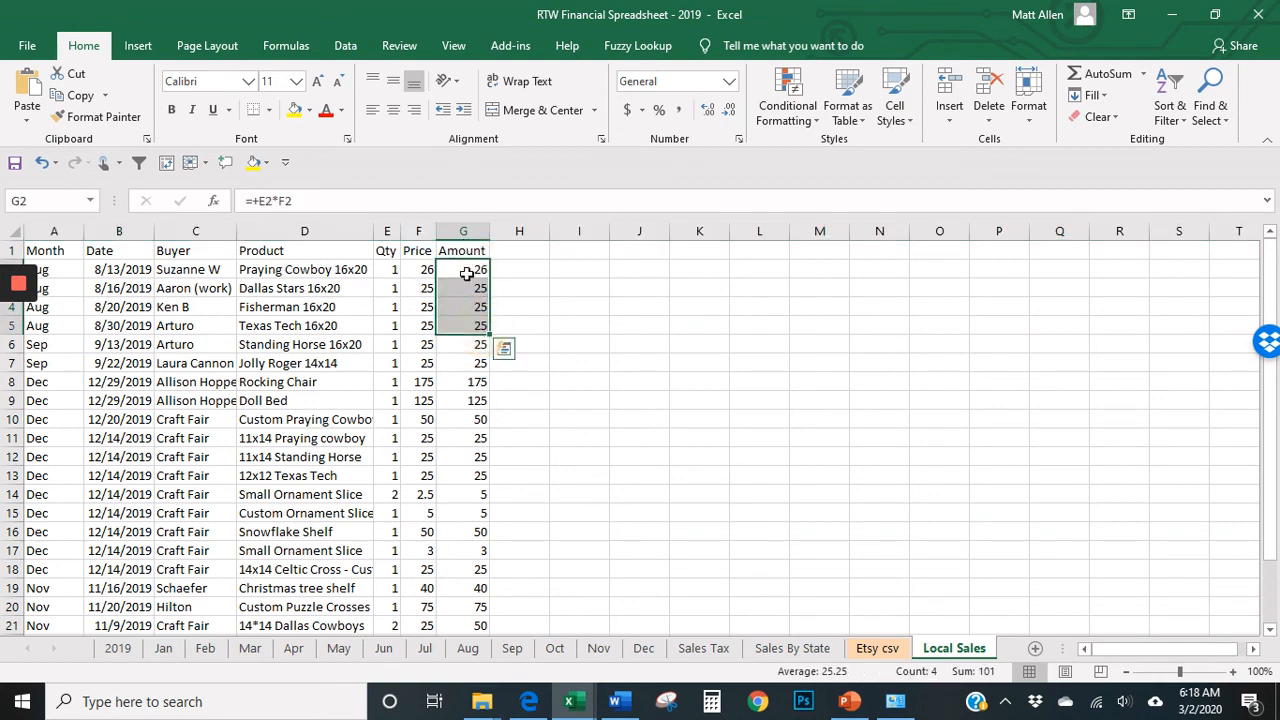
{"action": "left_click", "coordinate": [117, 648]}
{"action": "left_click", "coordinate": [491, 325]}
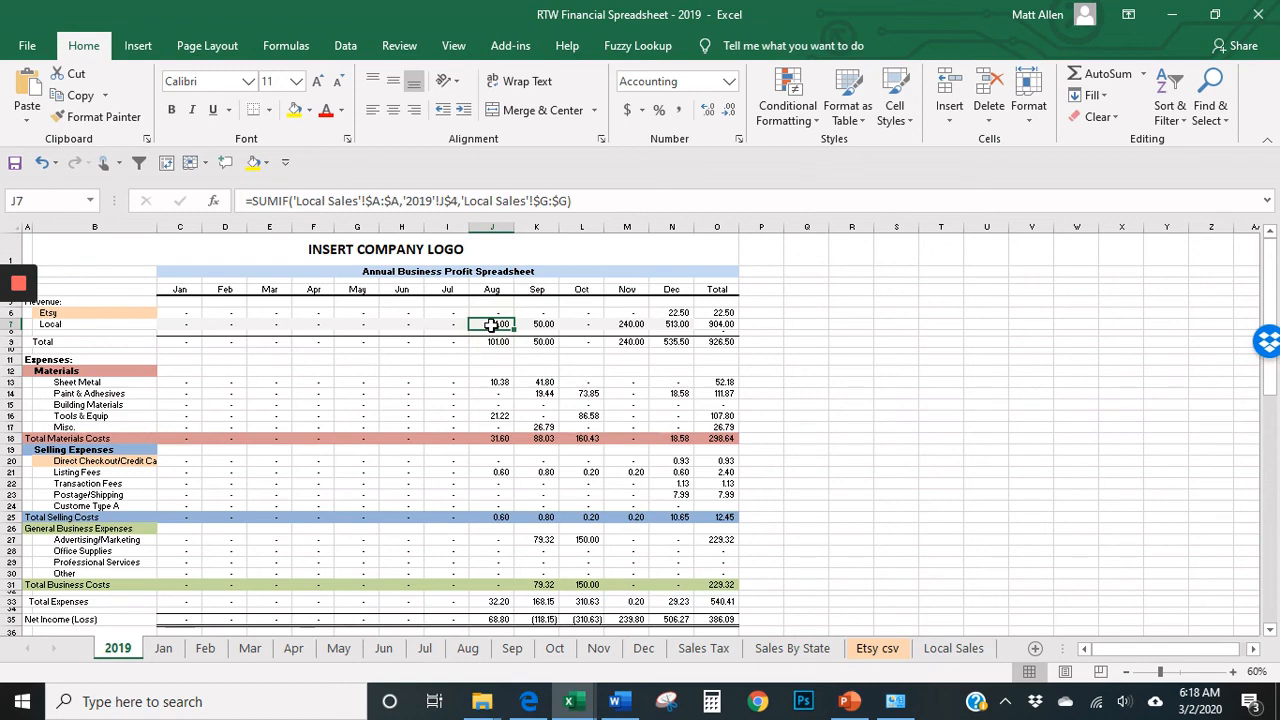
- Examine the Materials expense section and its Sheet Metal row from January through September
{"action": "left_click", "coordinate": [94, 371]}
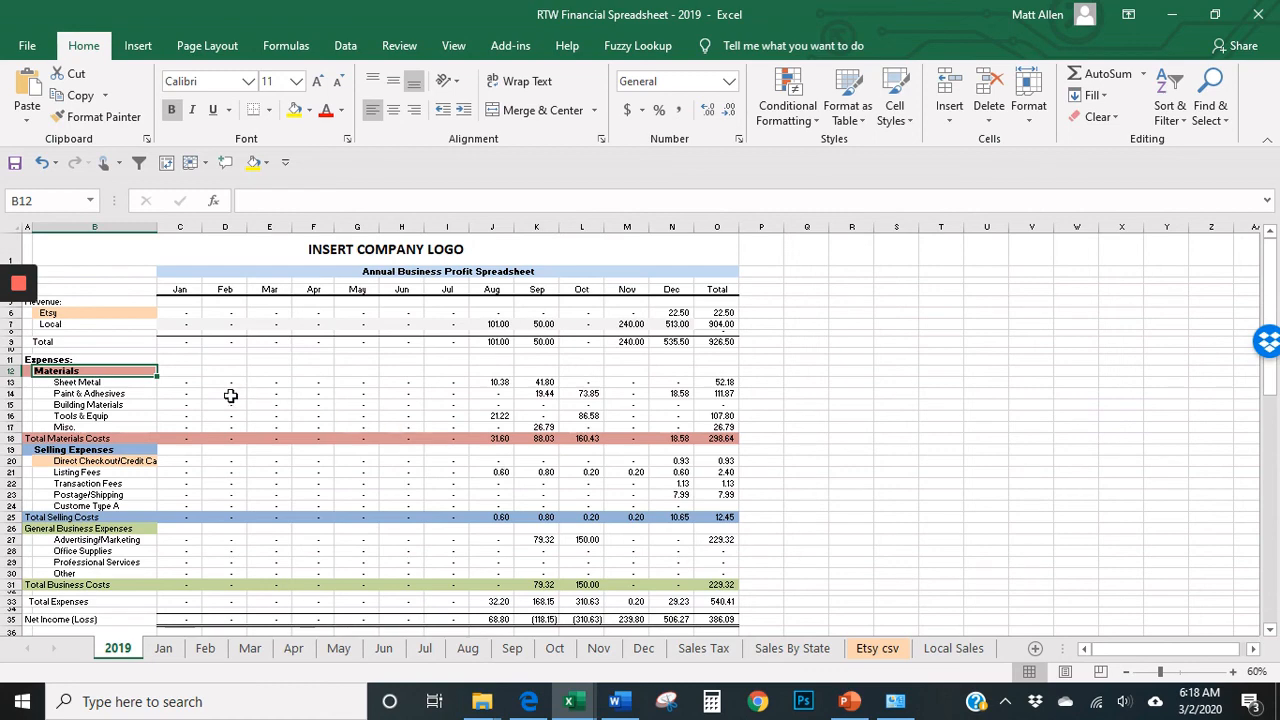
{"action": "left_click_drag", "start_coordinate": [121, 382], "coordinate": [535, 382]}
{"action": "left_click", "coordinate": [120, 383]}
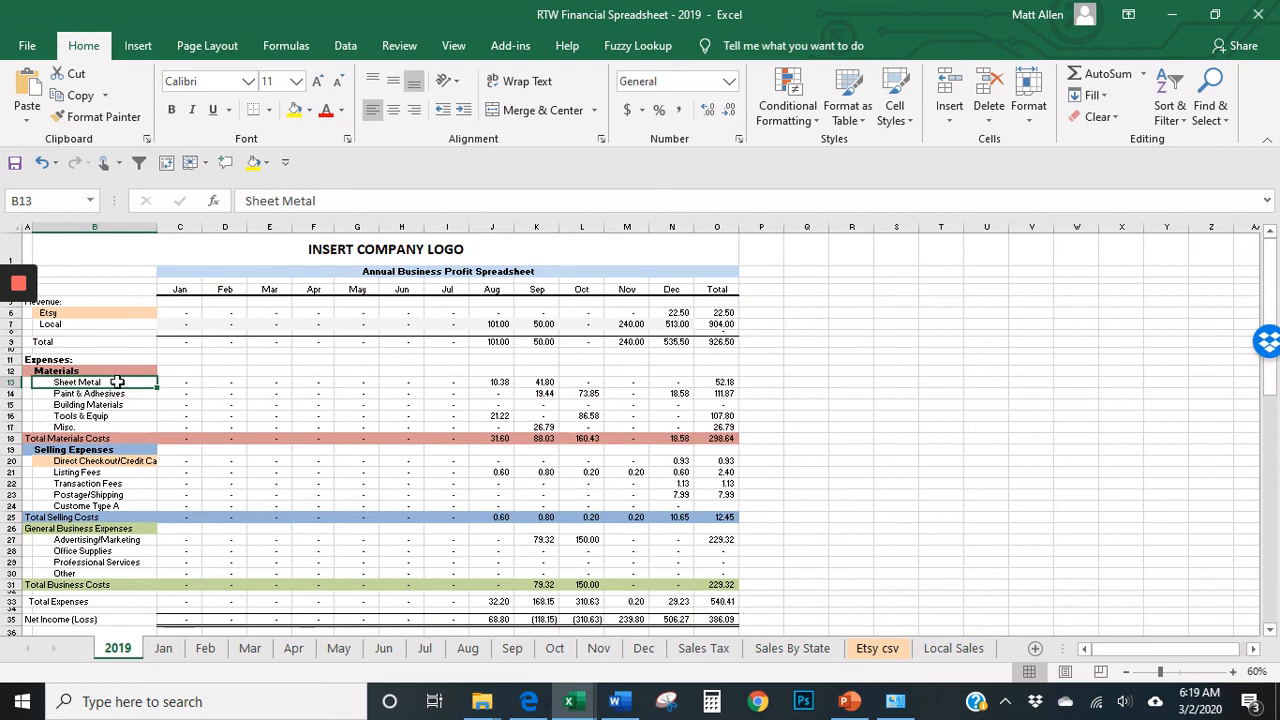
{"action": "mouse_move", "coordinate": [117, 382]}
{"action": "left_mouse_down"}
{"action": "mouse_move", "coordinate": [100, 420]}
{"action": "mouse_move", "coordinate": [119, 380]}
{"action": "left_mouse_up"}
{"action": "scroll", "coordinate": [188, 348], "scroll_direction": "down", "scroll_amount": 1}
{"action": "scroll", "coordinate": [186, 349], "scroll_direction": "down", "scroll_amount": 2}
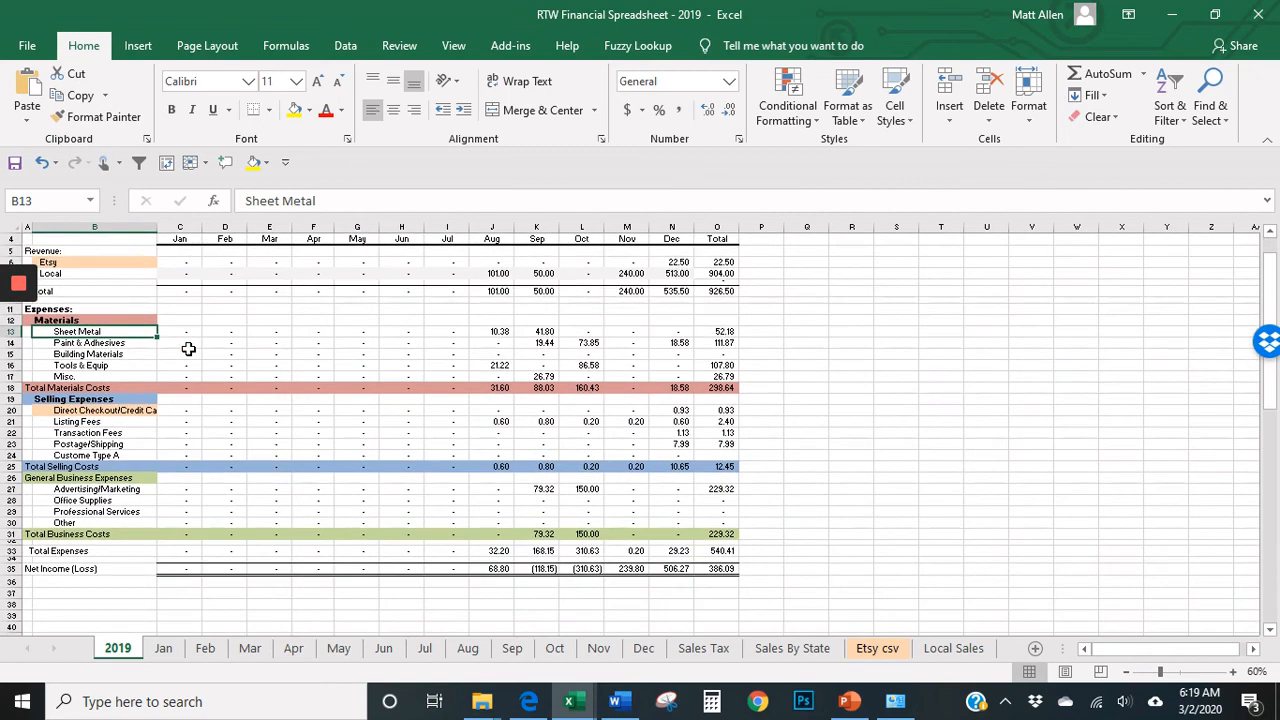
{"action": "scroll", "coordinate": [186, 349], "scroll_direction": "up", "scroll_amount": 3}
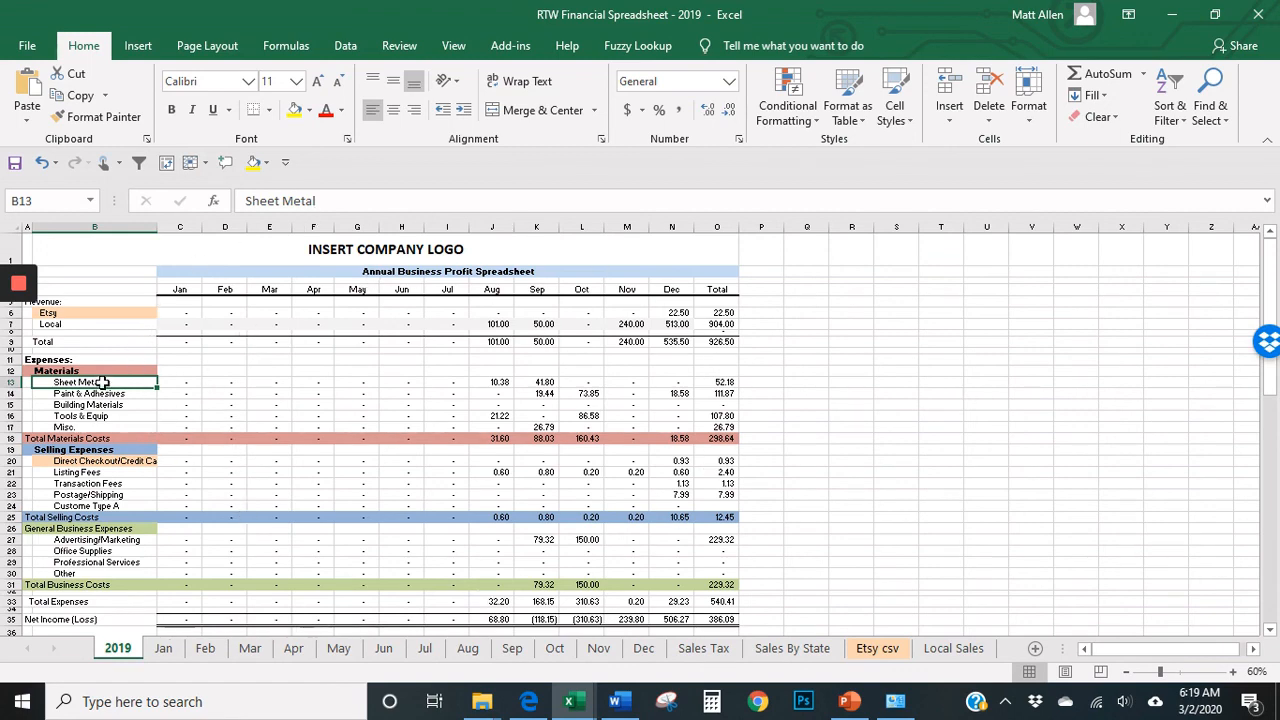
- Review the Materials category names from Sheet Metal through Misc., including Paint & Adhesives, Building Materials and Tools & Equip
{"action": "left_click_drag", "start_coordinate": [103, 382], "coordinate": [98, 428]}
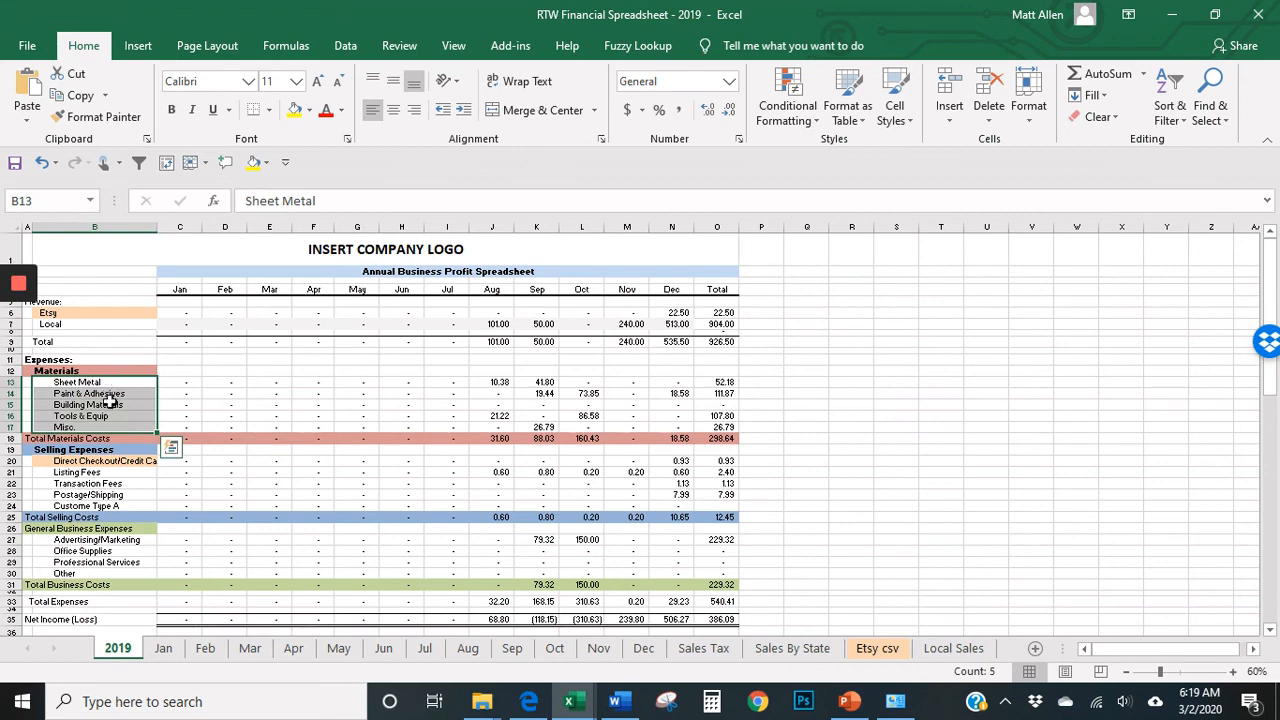
{"action": "left_click_drag", "start_coordinate": [110, 383], "coordinate": [102, 414]}
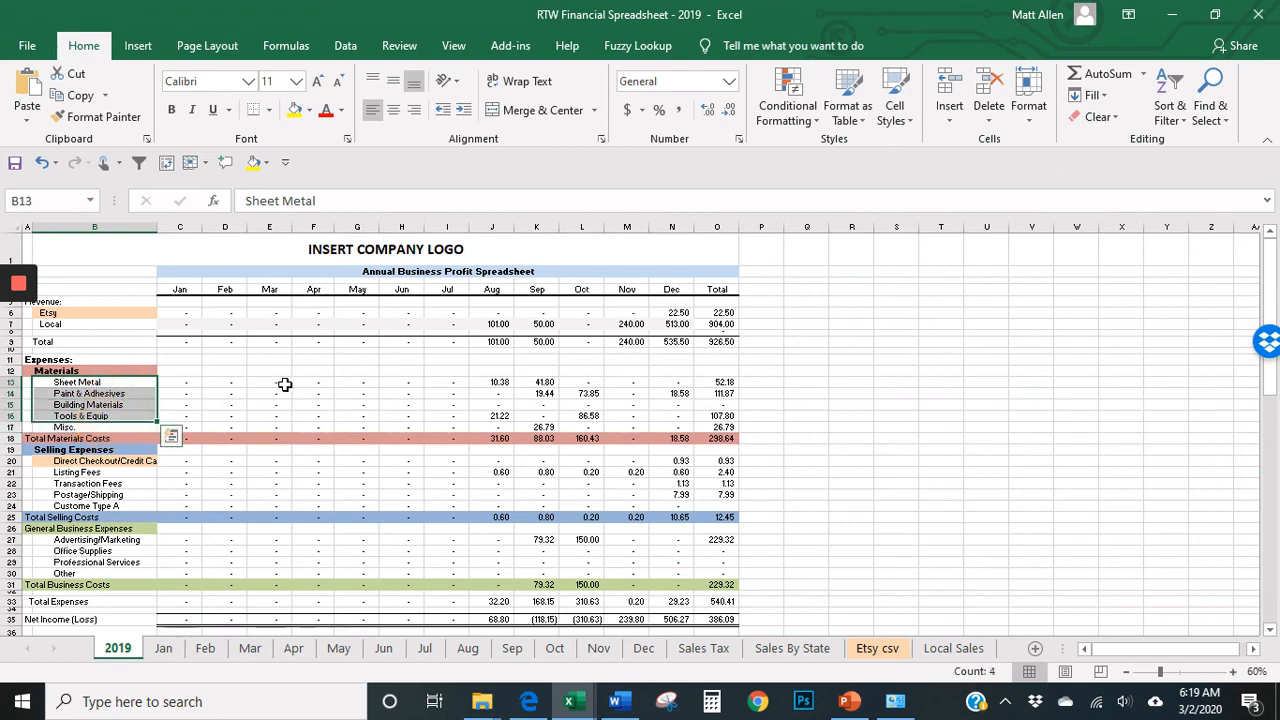
{"action": "left_click", "coordinate": [115, 382]}
{"action": "left_click", "coordinate": [110, 394]}
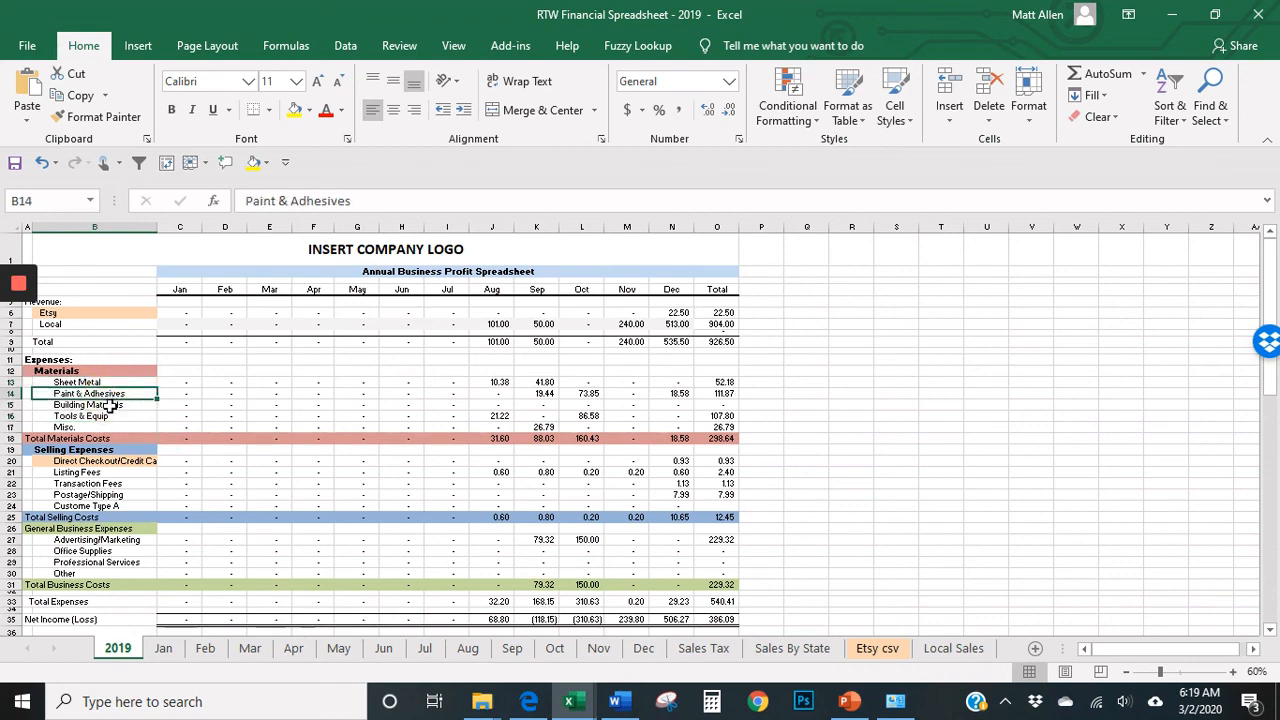
{"action": "left_click", "coordinate": [110, 405]}
{"action": "left_click", "coordinate": [103, 416]}
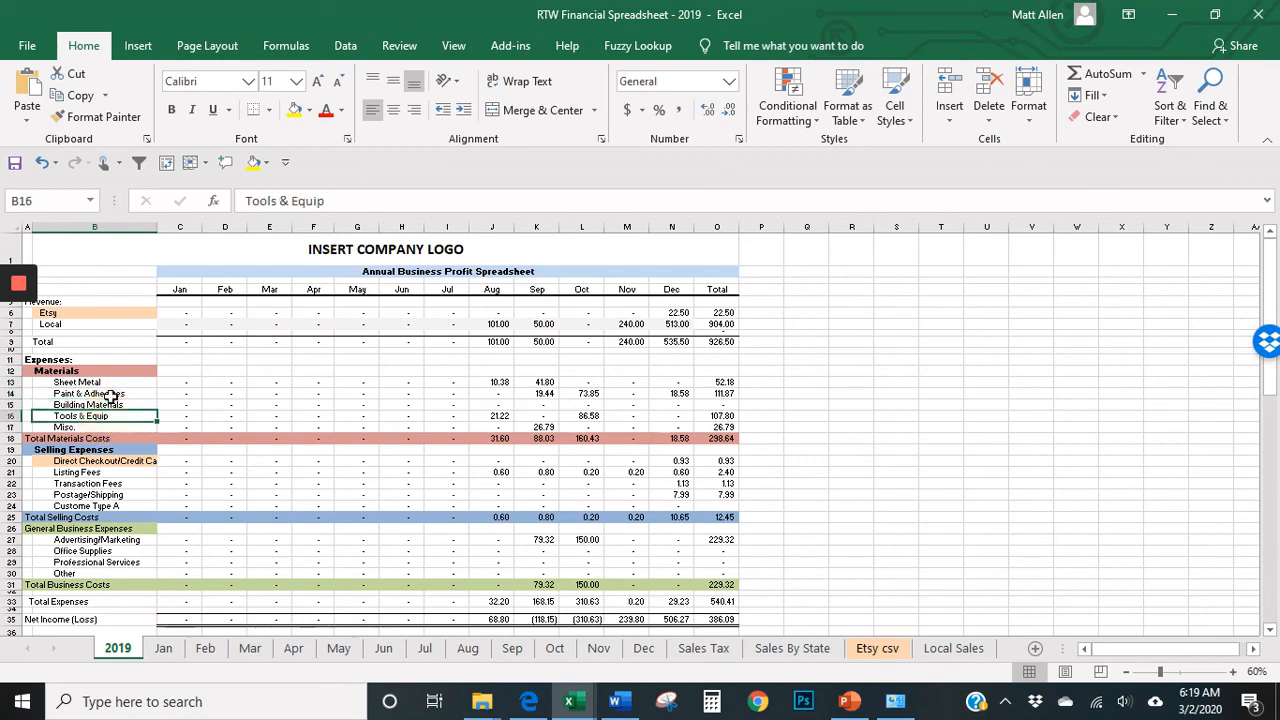
{"action": "left_click", "coordinate": [108, 381]}
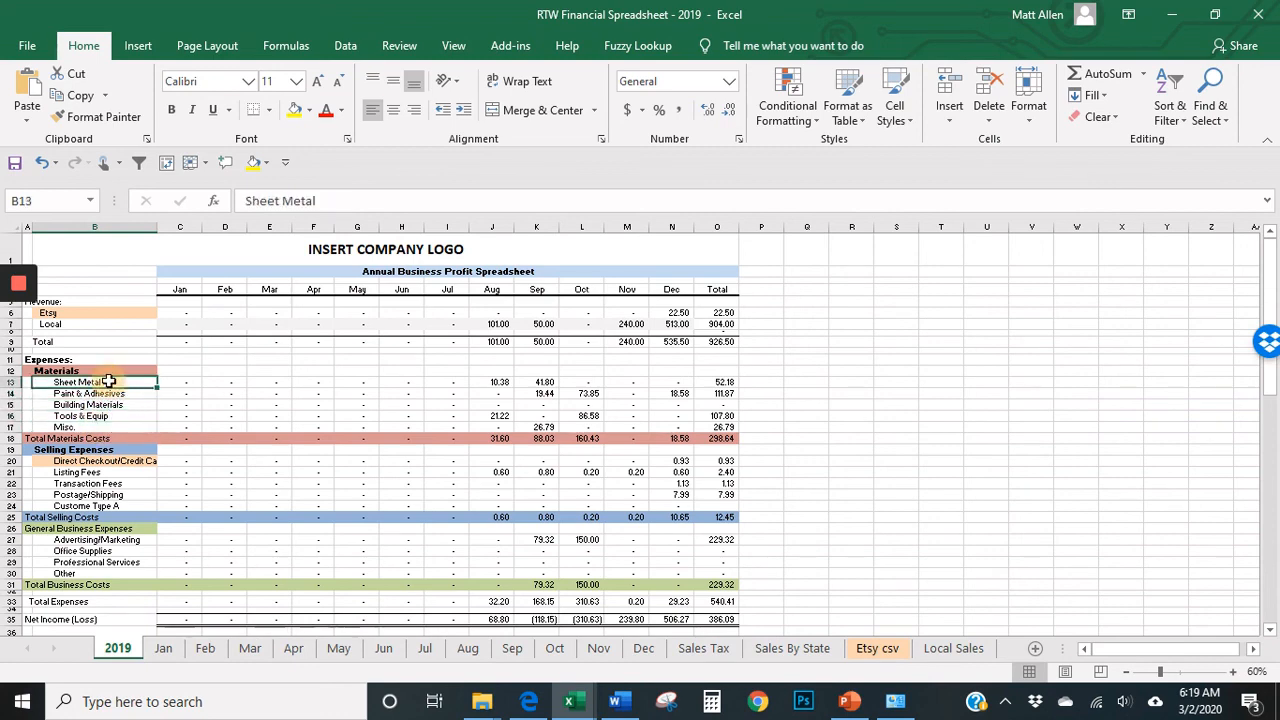
- Try inserting a blank row between Misc. and Total Materials Costs, and undo the insertion
{"action": "left_click", "coordinate": [12, 427]}
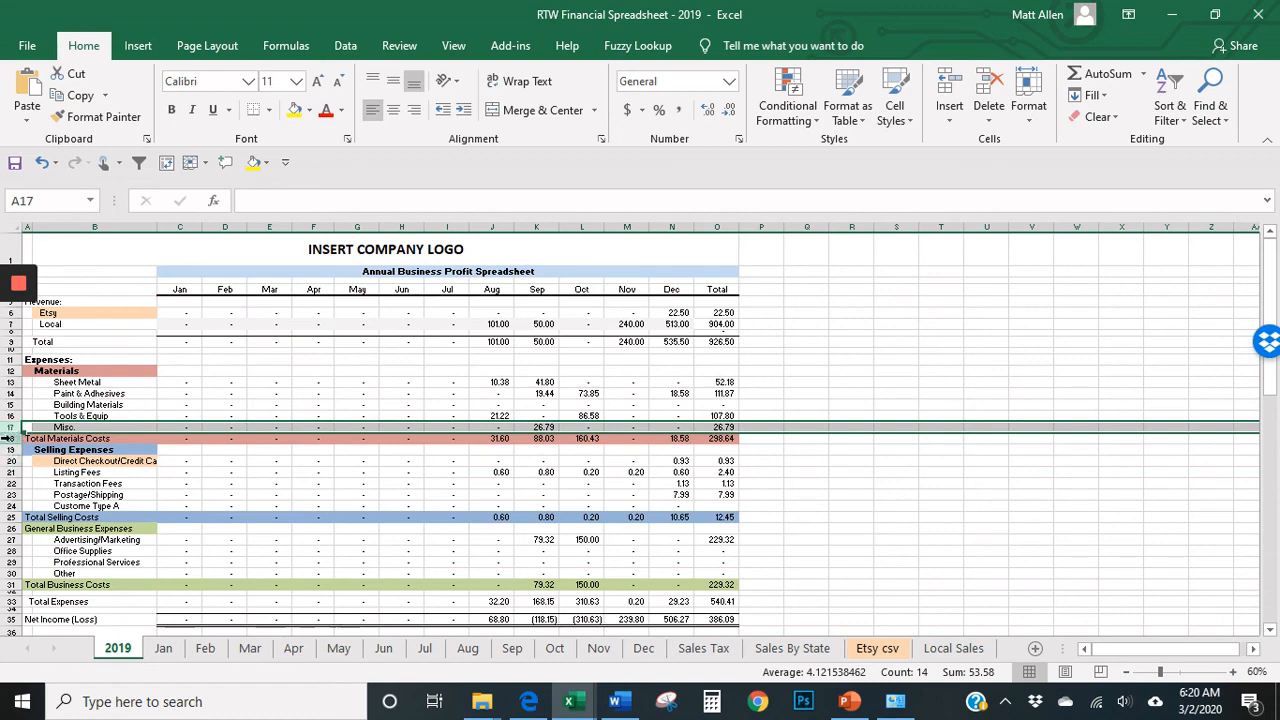
{"action": "left_click", "coordinate": [8, 439]}
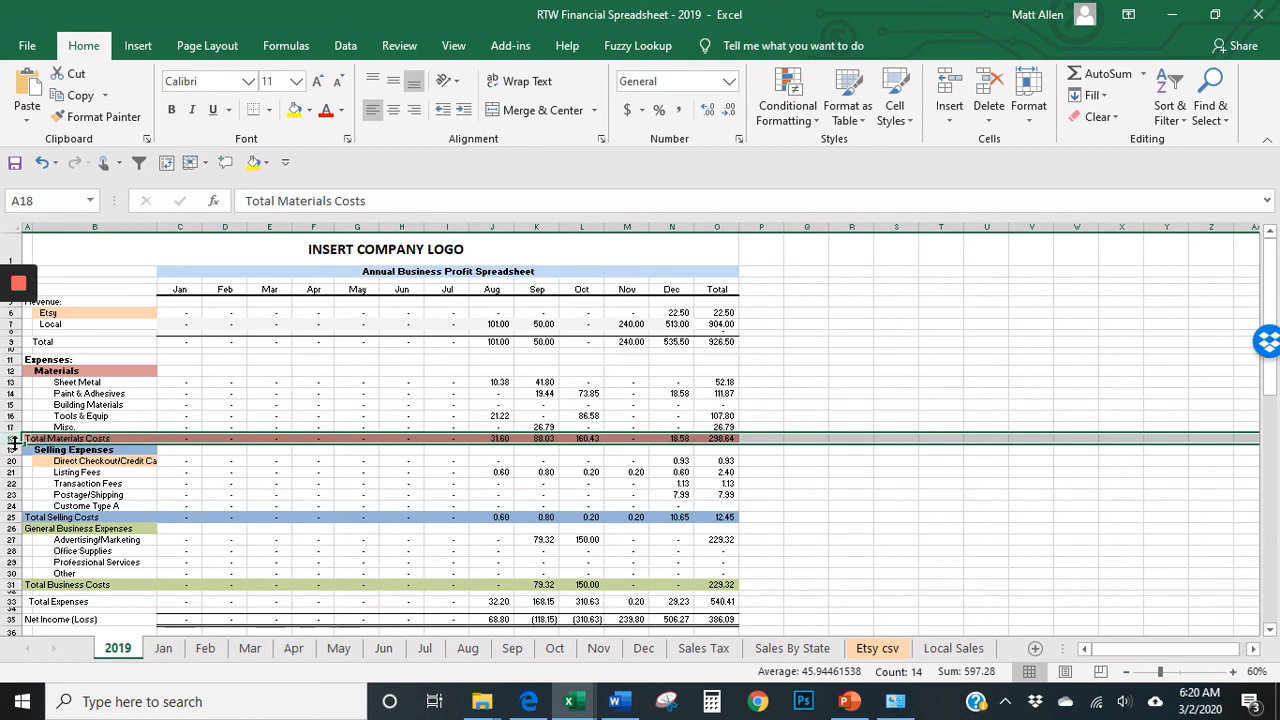
{"action": "right_click", "coordinate": [8, 439]}
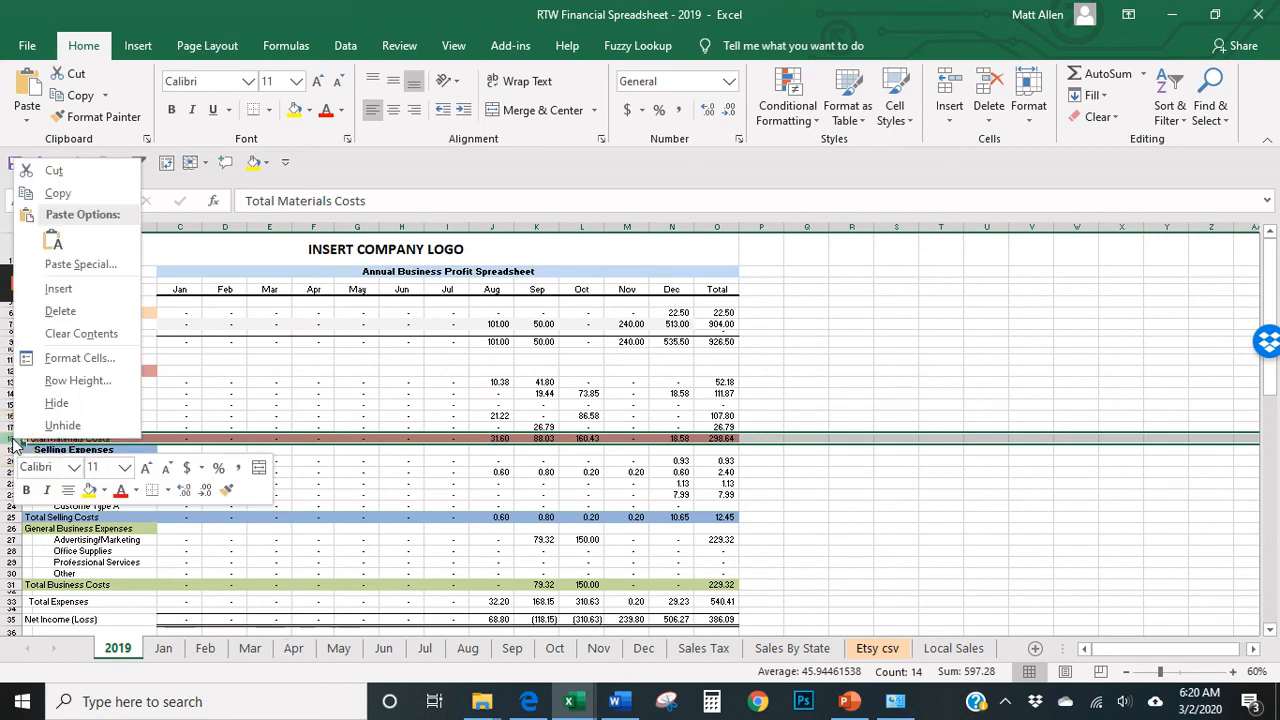
{"action": "left_click", "coordinate": [97, 286]}
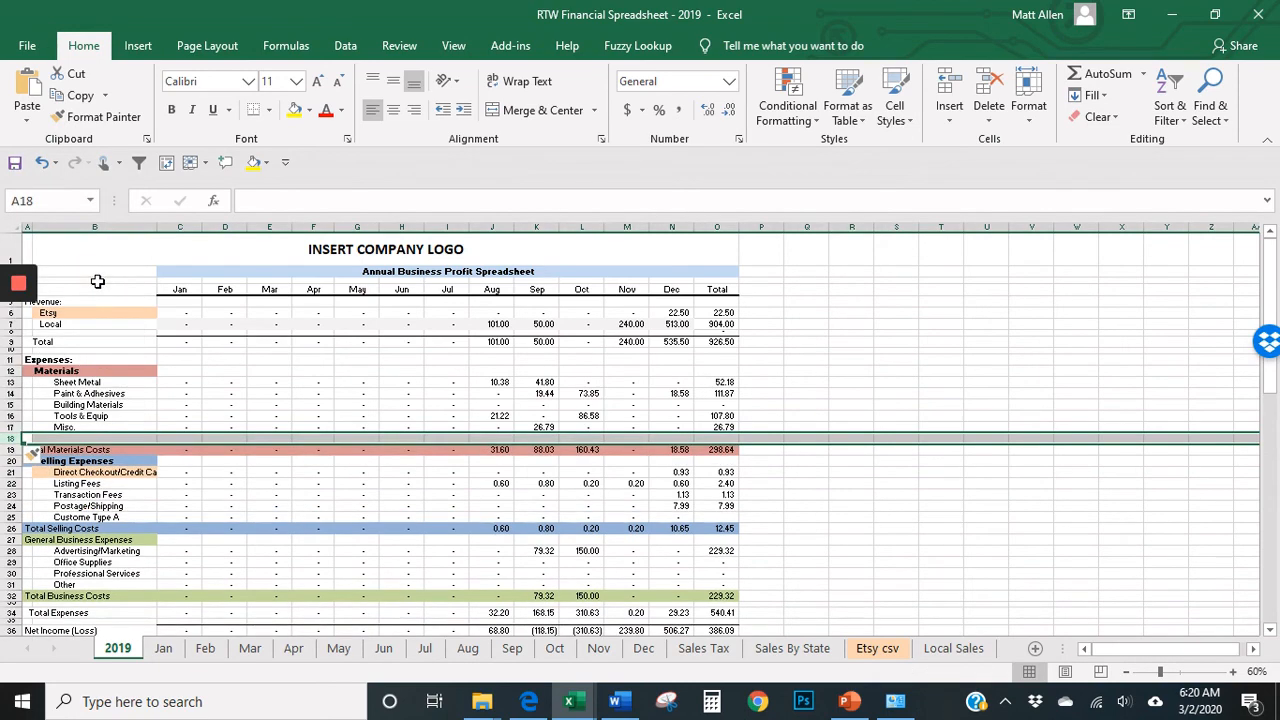
{"action": "key", "text": "ctrl+z"}
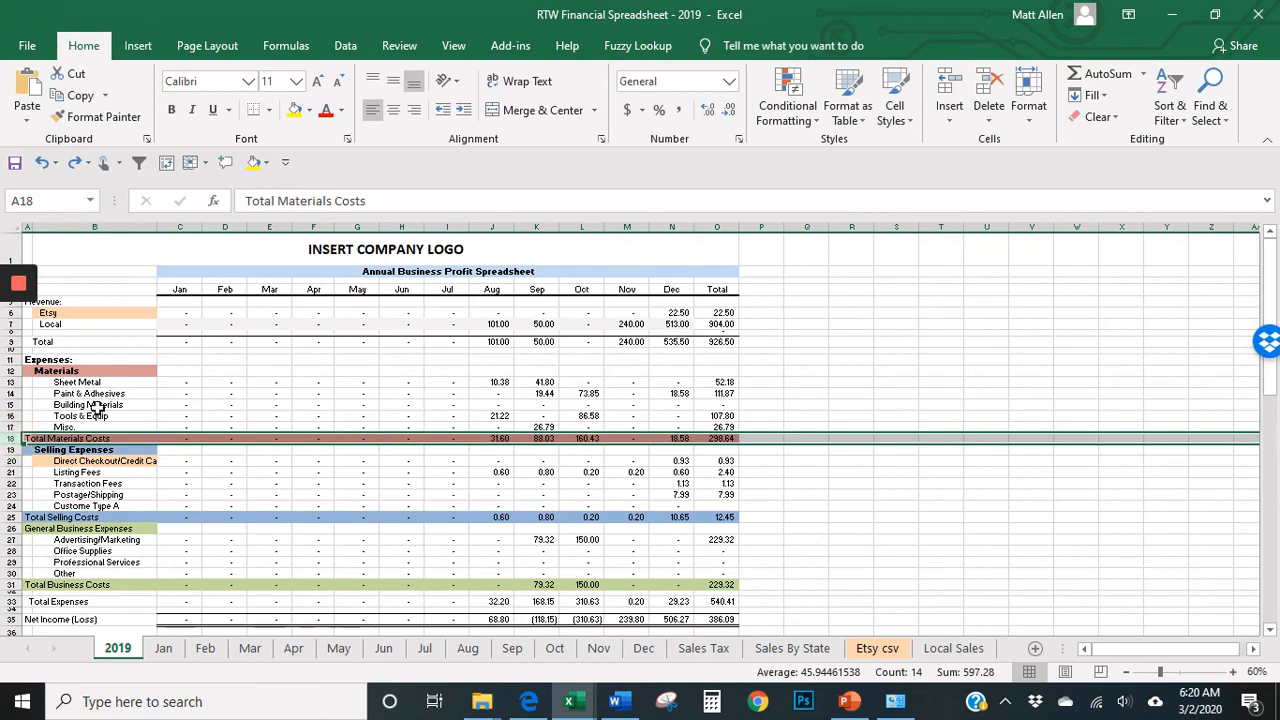
- Repeat the blank row insertion above Total Materials Costs twice, removing the new row each time
{"action": "key", "text": "ctrl+y"}
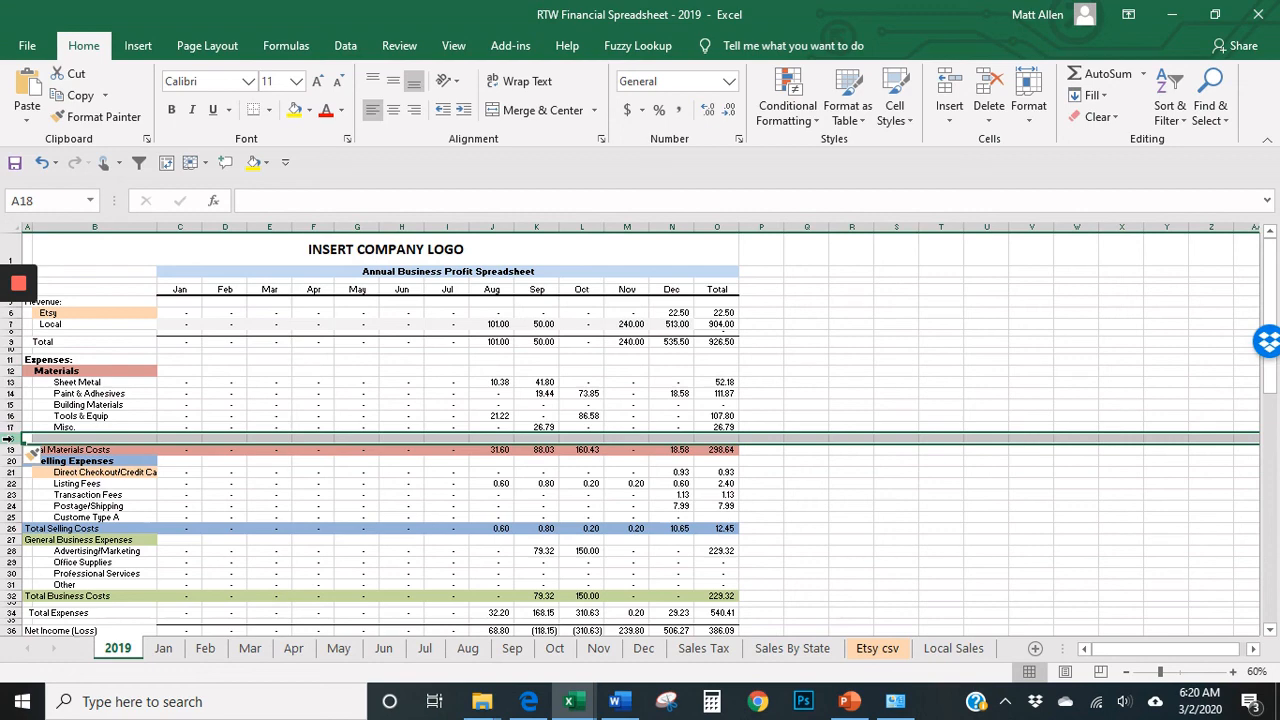
{"action": "key", "text": "ctrl+minus"}
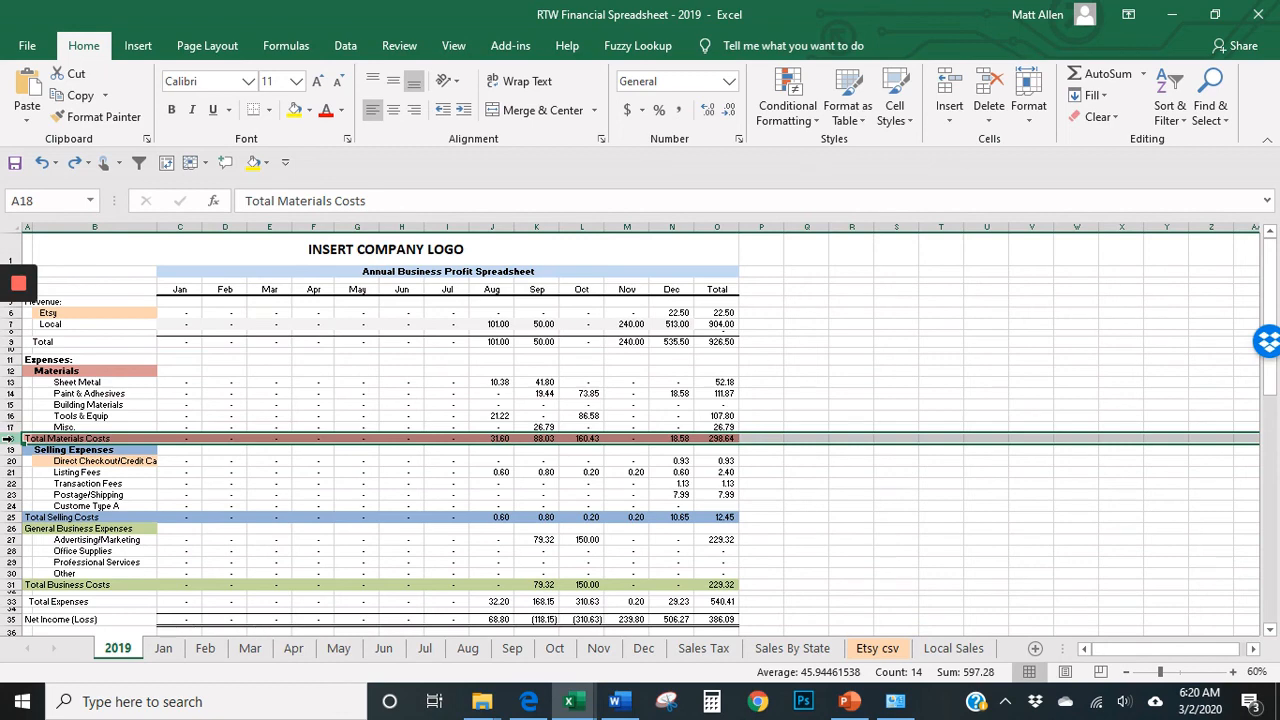
{"action": "key", "text": "ctrl+shift+plus"}
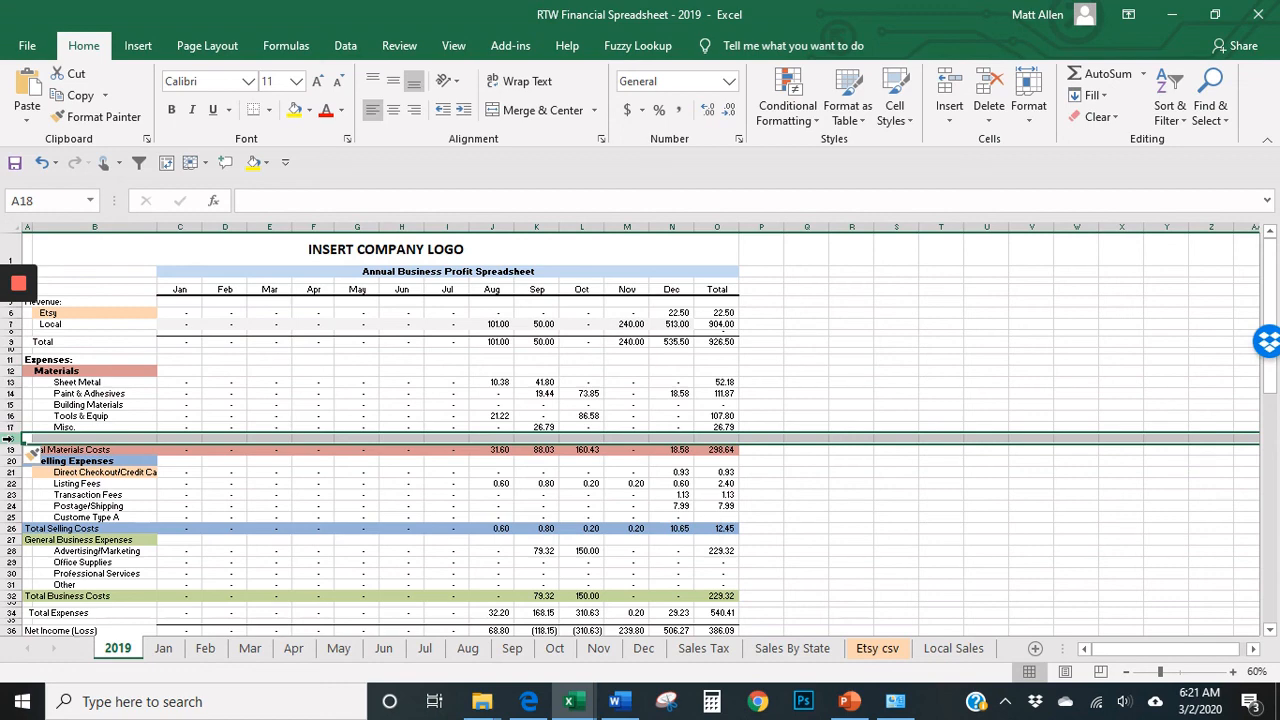
{"action": "key", "text": "ctrl+z"}
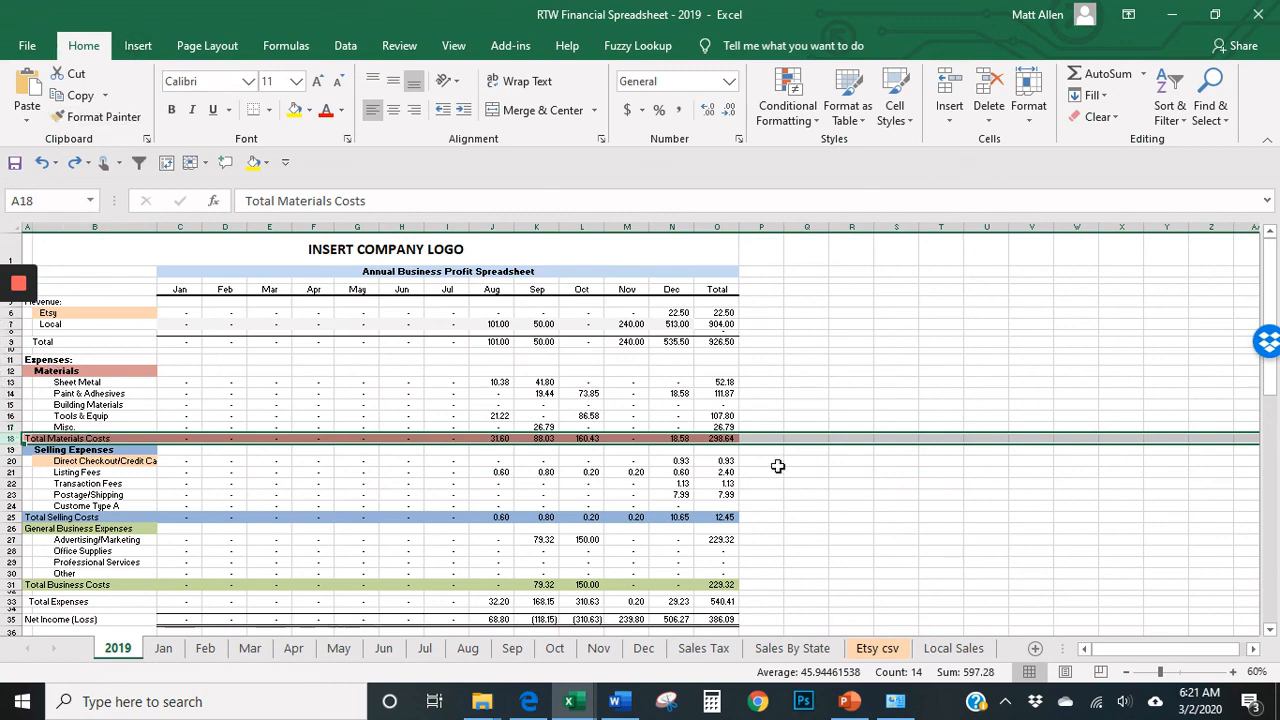
- Insert a blank row at row 18 once more and undo that insertion
{"action": "left_click", "coordinate": [960, 95]}
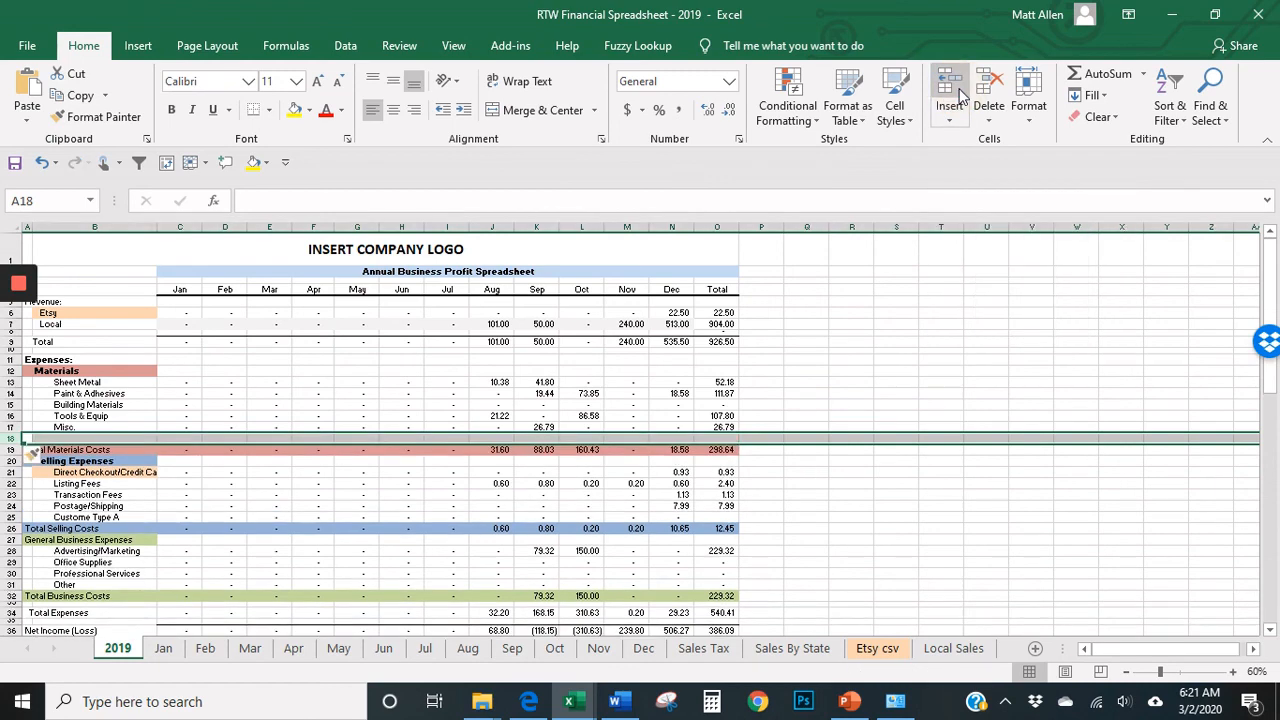
{"action": "key", "text": "ctrl+z"}
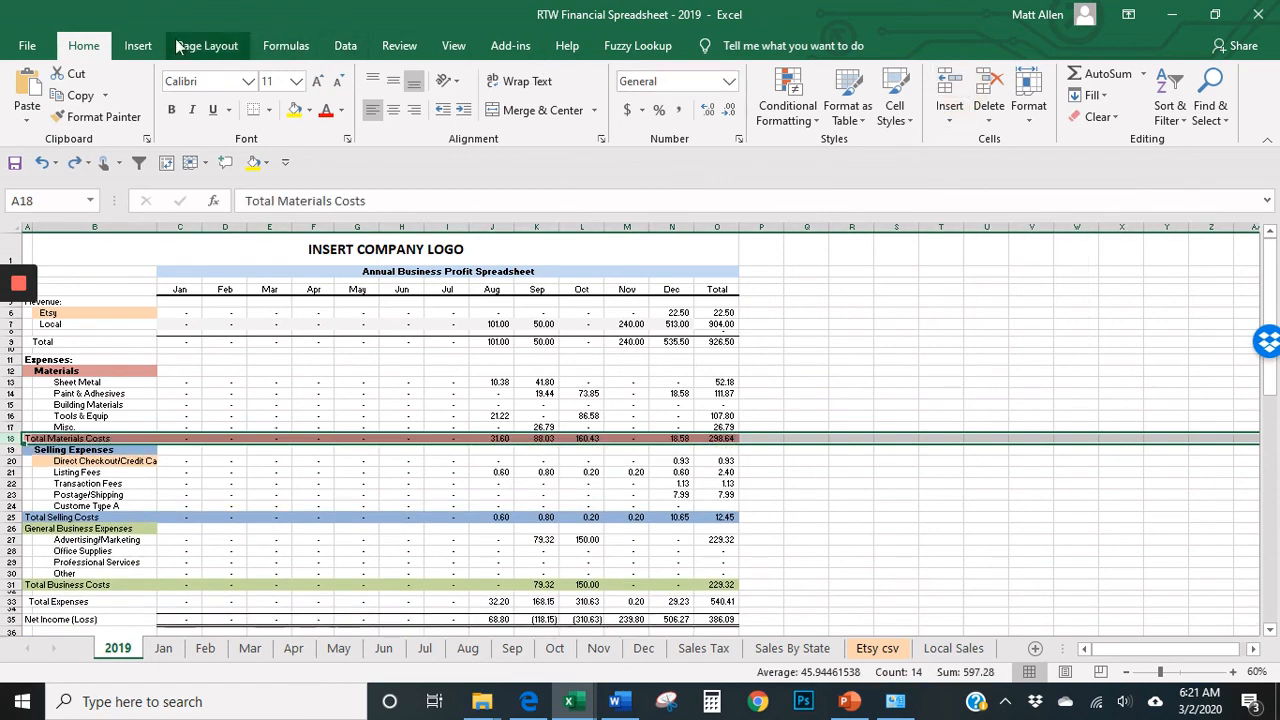
{"action": "left_click", "coordinate": [146, 47]}
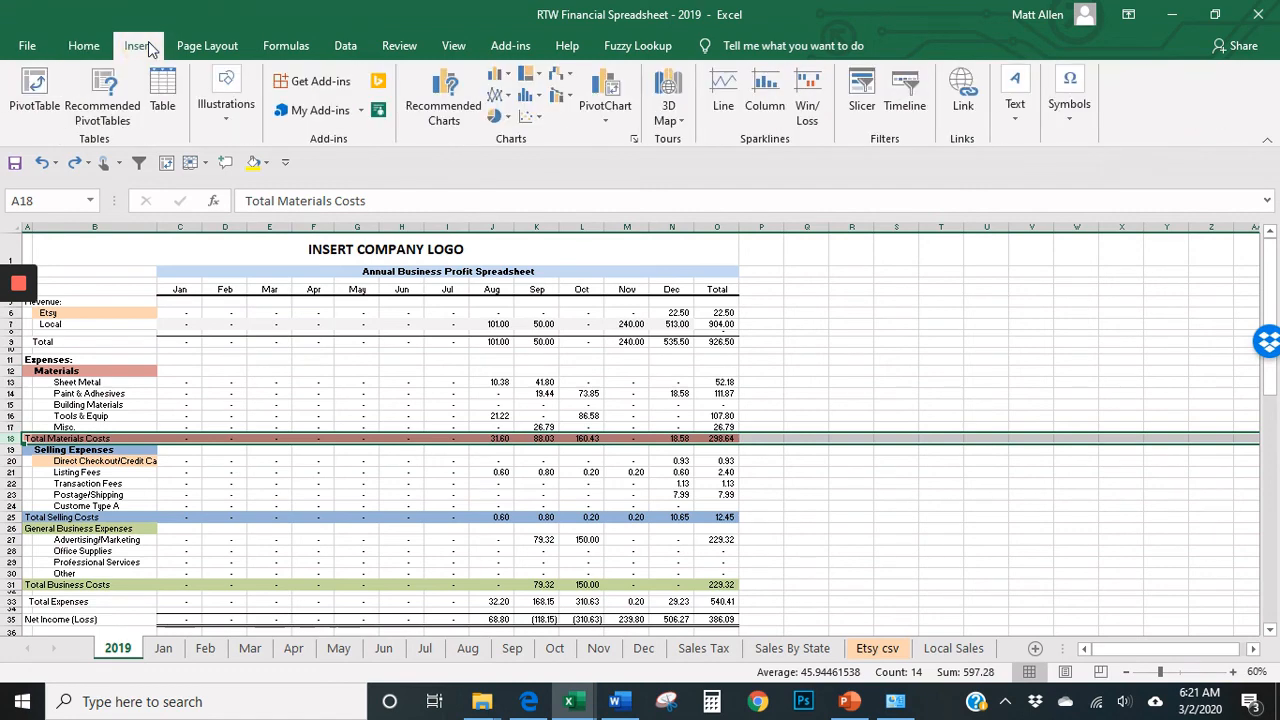
- Review the Listing Fees and Direct Checkout/Credit Card categories under Selling Expenses and the Professional Services row under General Business Expenses
{"action": "left_click", "coordinate": [84, 46]}
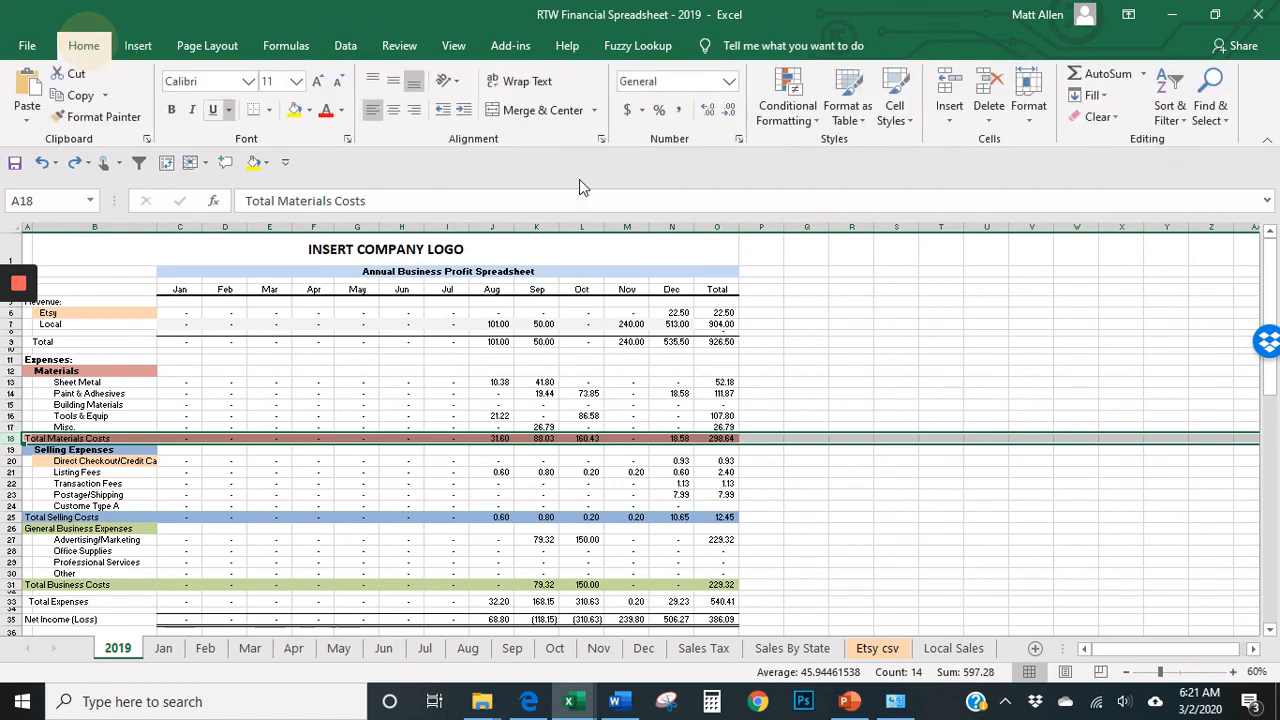
{"action": "left_click", "coordinate": [140, 473]}
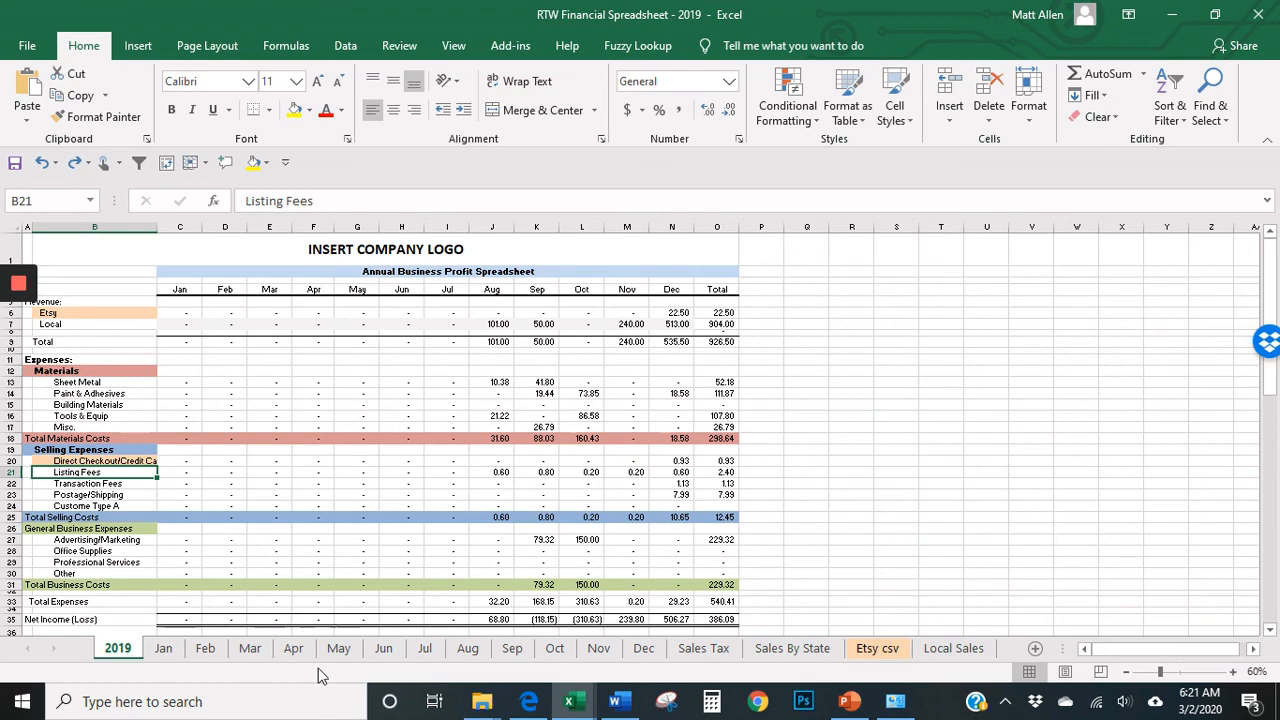
{"action": "left_click", "coordinate": [100, 461]}
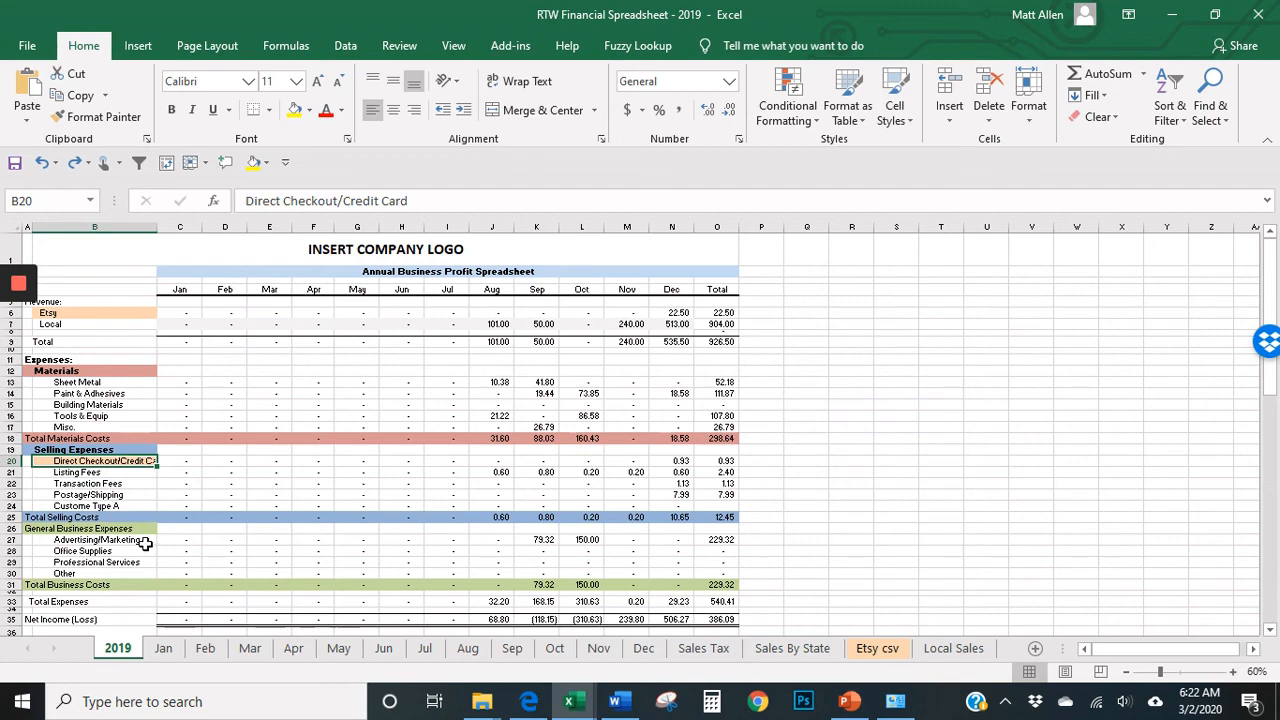
{"action": "left_click_drag", "start_coordinate": [126, 562], "coordinate": [259, 561]}
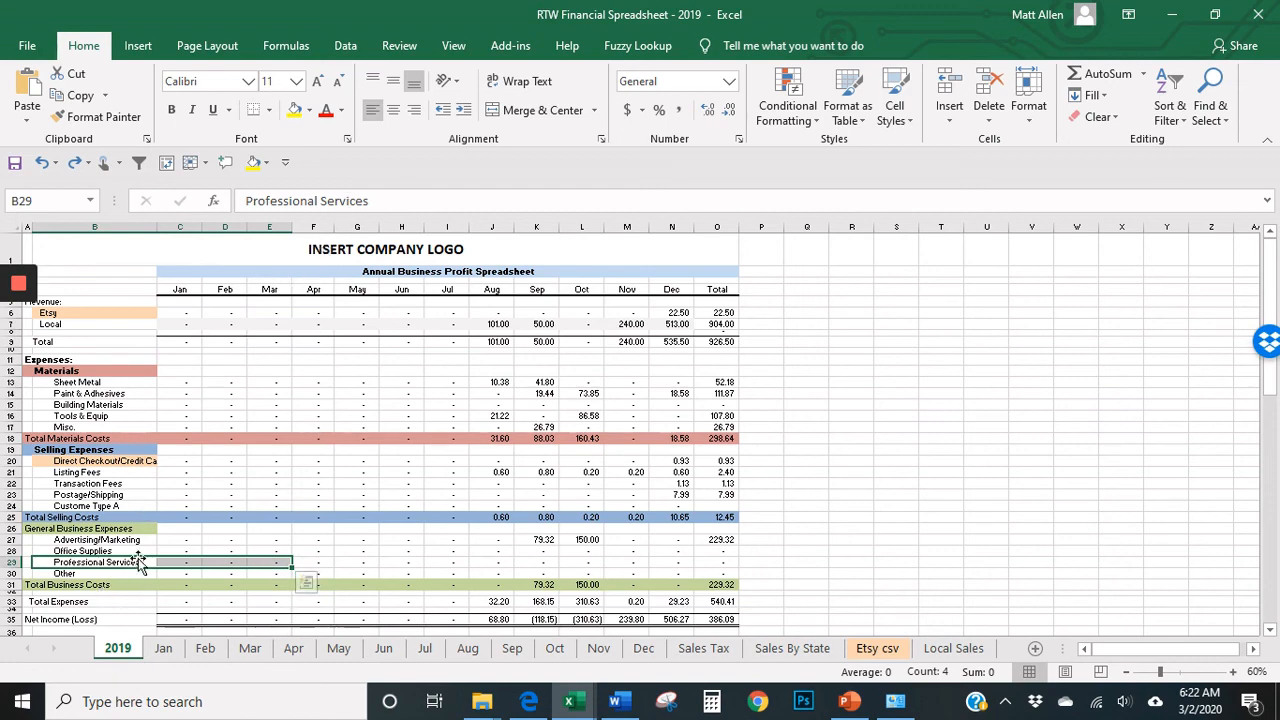
{"action": "left_click_drag", "start_coordinate": [133, 562], "coordinate": [229, 563]}
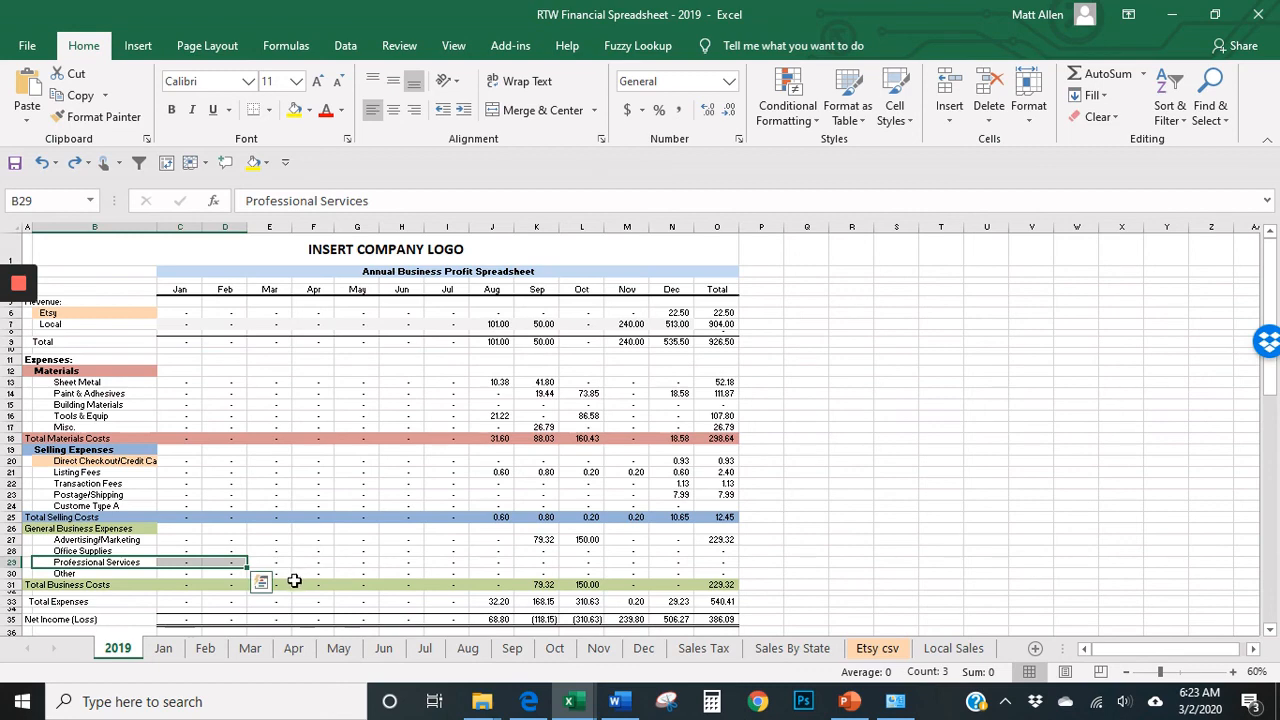
- Review the Net Income (Loss) row from January through the annual Total
{"action": "scroll", "coordinate": [294, 580], "scroll_direction": "down", "scroll_amount": 1}
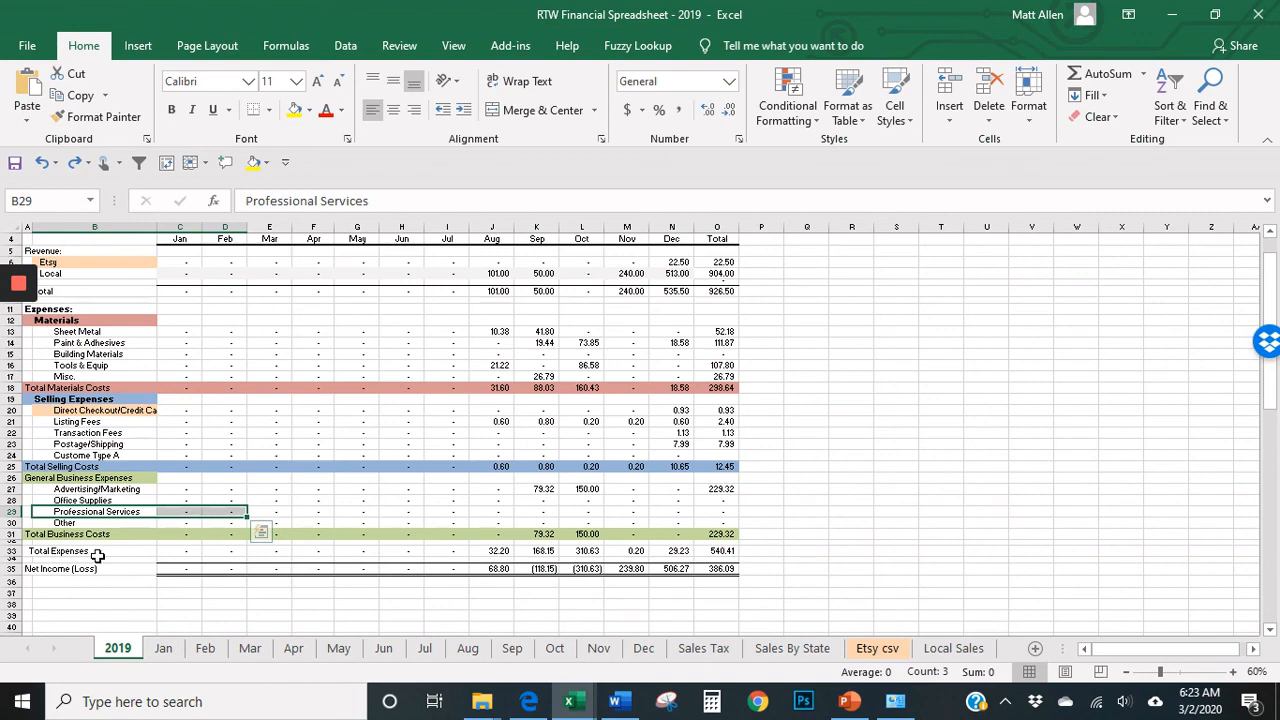
{"action": "left_click", "coordinate": [182, 567]}
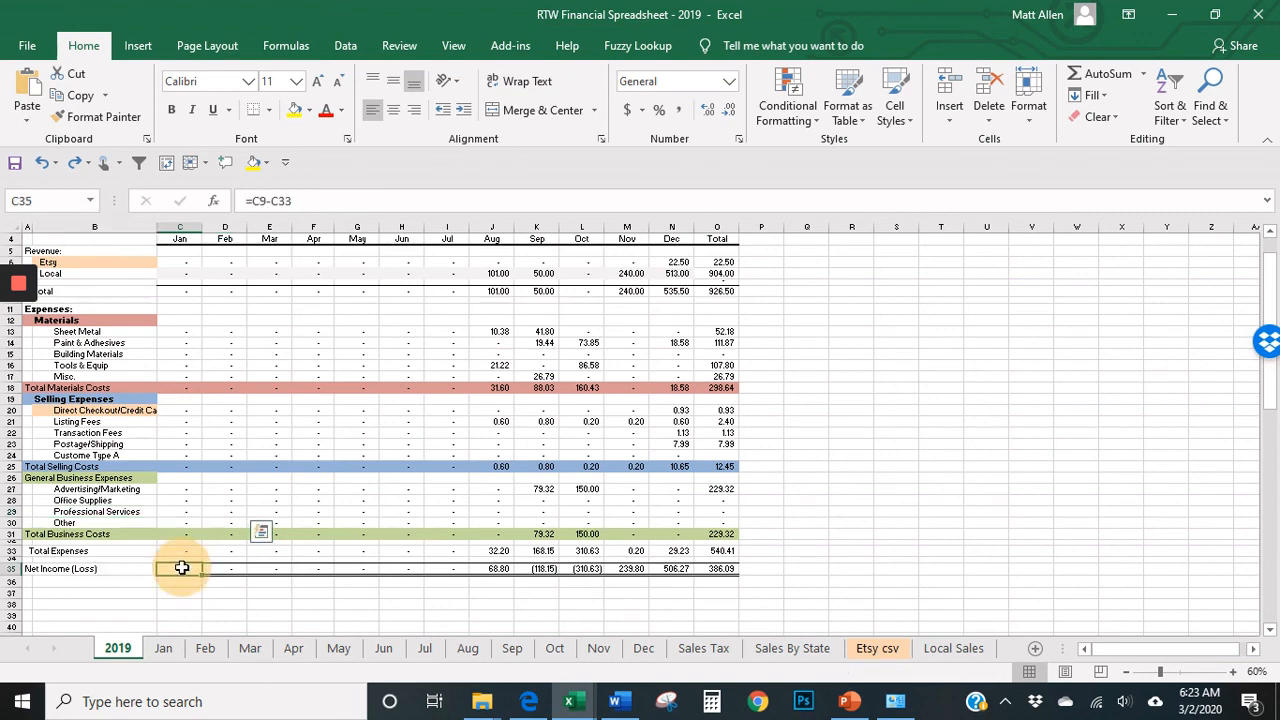
{"action": "mouse_move", "coordinate": [182, 567]}
{"action": "left_mouse_down"}
{"action": "mouse_move", "coordinate": [589, 571]}
{"action": "mouse_move", "coordinate": [208, 581]}
{"action": "mouse_move", "coordinate": [137, 563]}
{"action": "mouse_move", "coordinate": [187, 567]}
{"action": "left_mouse_up"}
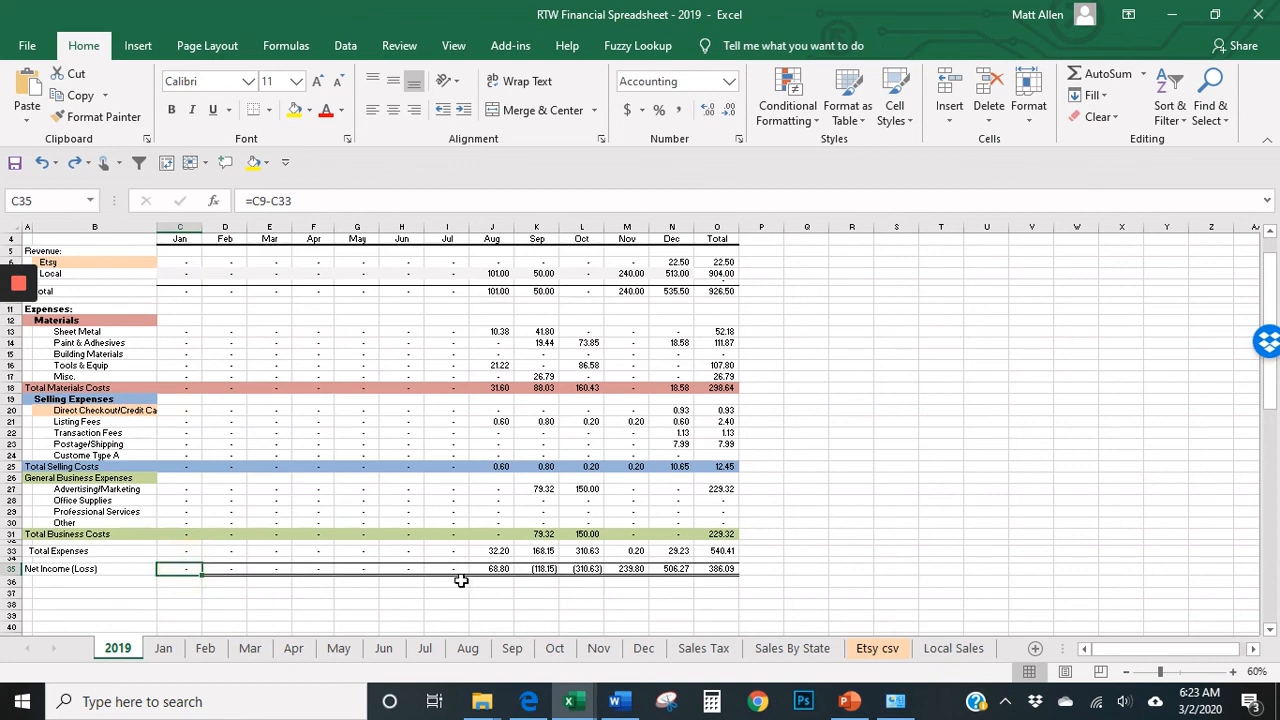
{"action": "left_click_drag", "start_coordinate": [497, 570], "coordinate": [716, 571]}
{"action": "left_click", "coordinate": [722, 568]}
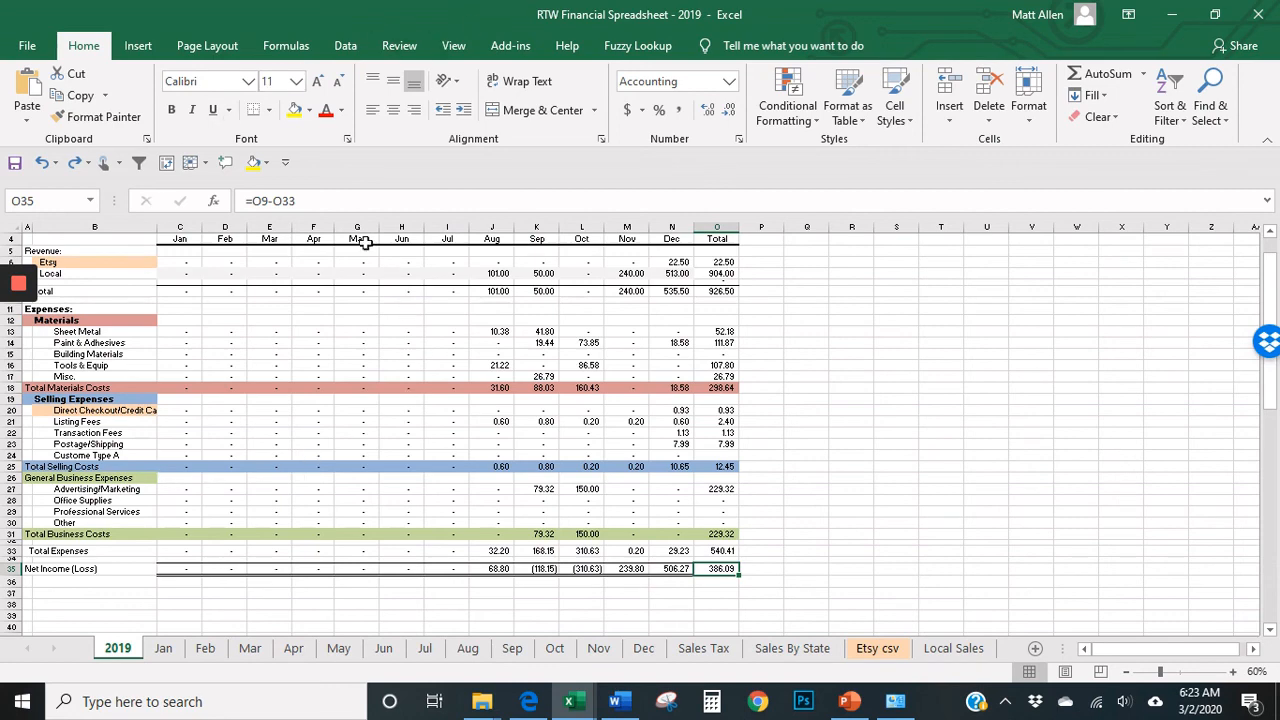
- Compare the August to October Net Income (Loss) figures with August's total revenue, Materials costs and Selling Expenses
{"action": "left_click", "coordinate": [499, 572]}
{"action": "left_click_drag", "start_coordinate": [535, 570], "coordinate": [603, 573]}
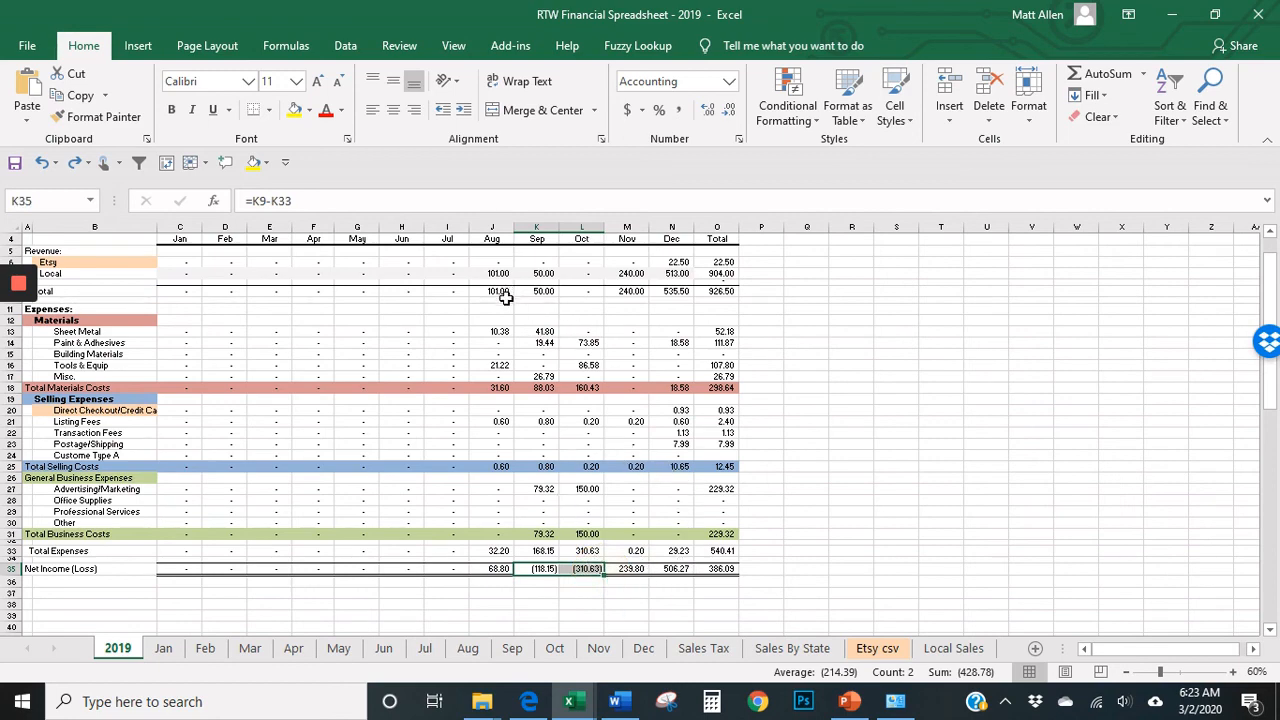
{"action": "left_click_drag", "start_coordinate": [507, 298], "coordinate": [500, 467]}
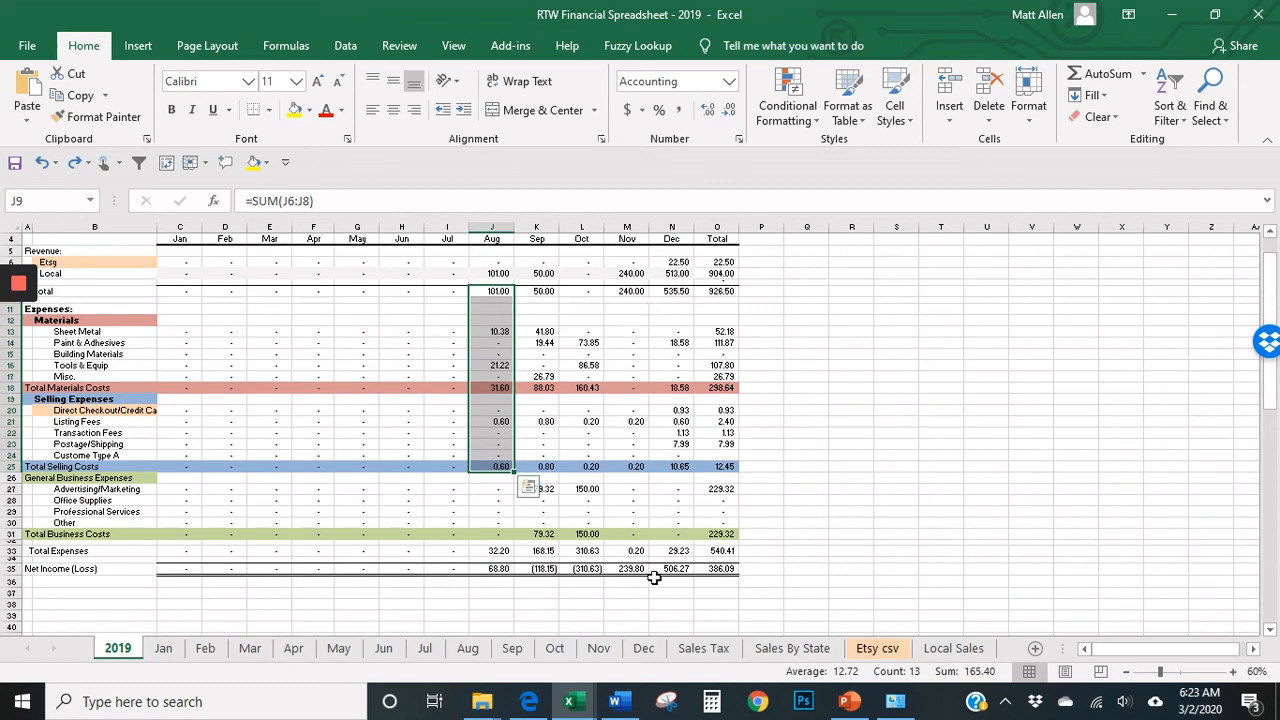
{"action": "left_click_drag", "start_coordinate": [497, 568], "coordinate": [543, 571]}
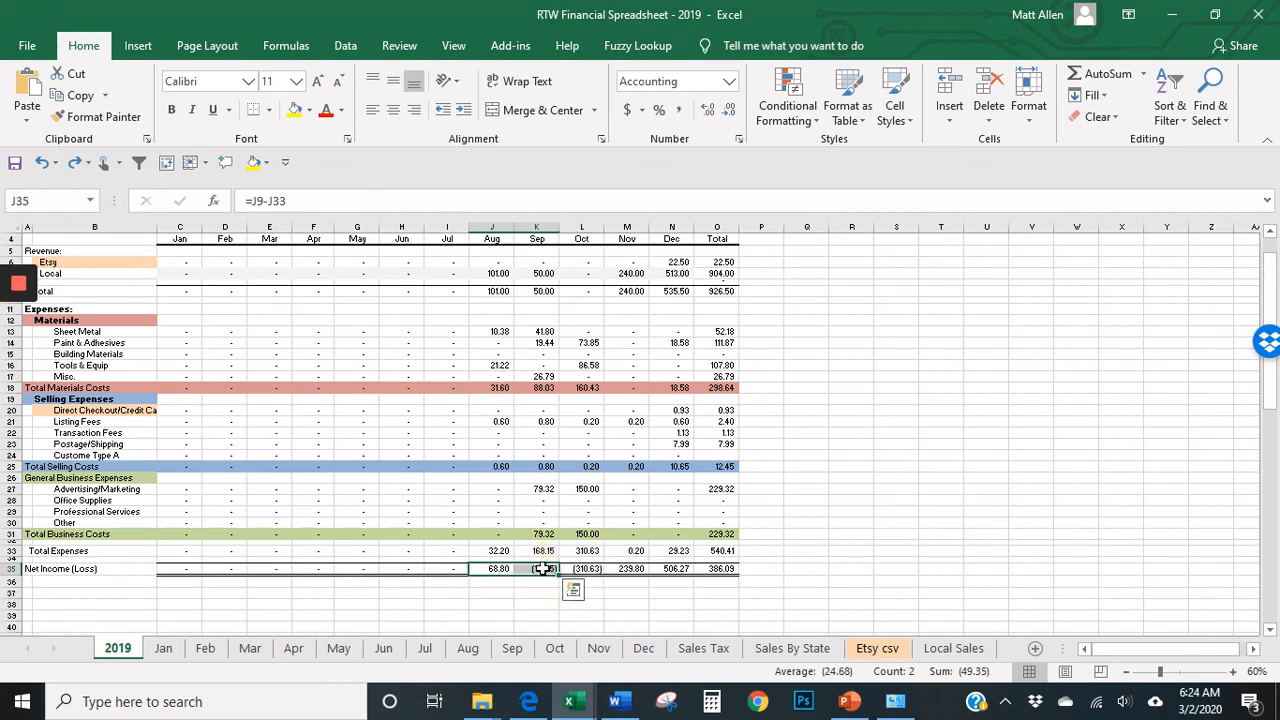
{"action": "left_click", "coordinate": [543, 568]}
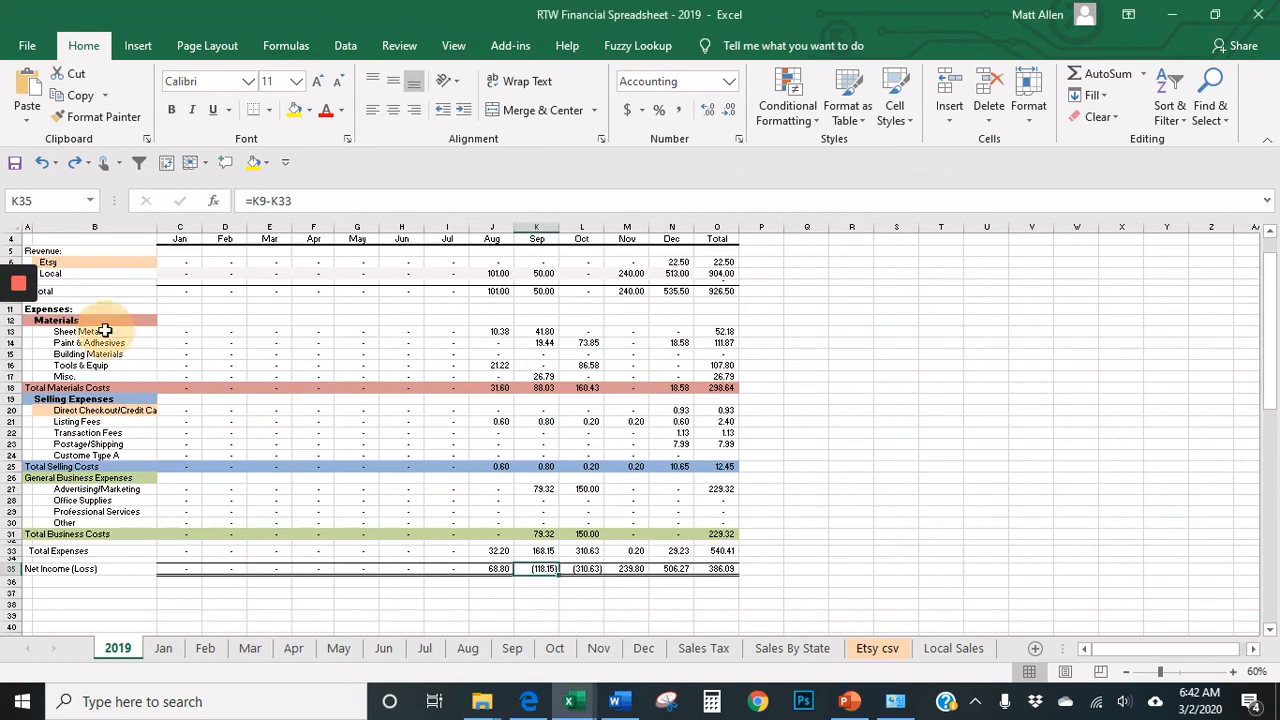
- Insert a row between Misc. and Total Materials Costs and fill the Misc. formulas into it from Jan through Total
{"action": "left_click_drag", "start_coordinate": [105, 331], "coordinate": [92, 366]}
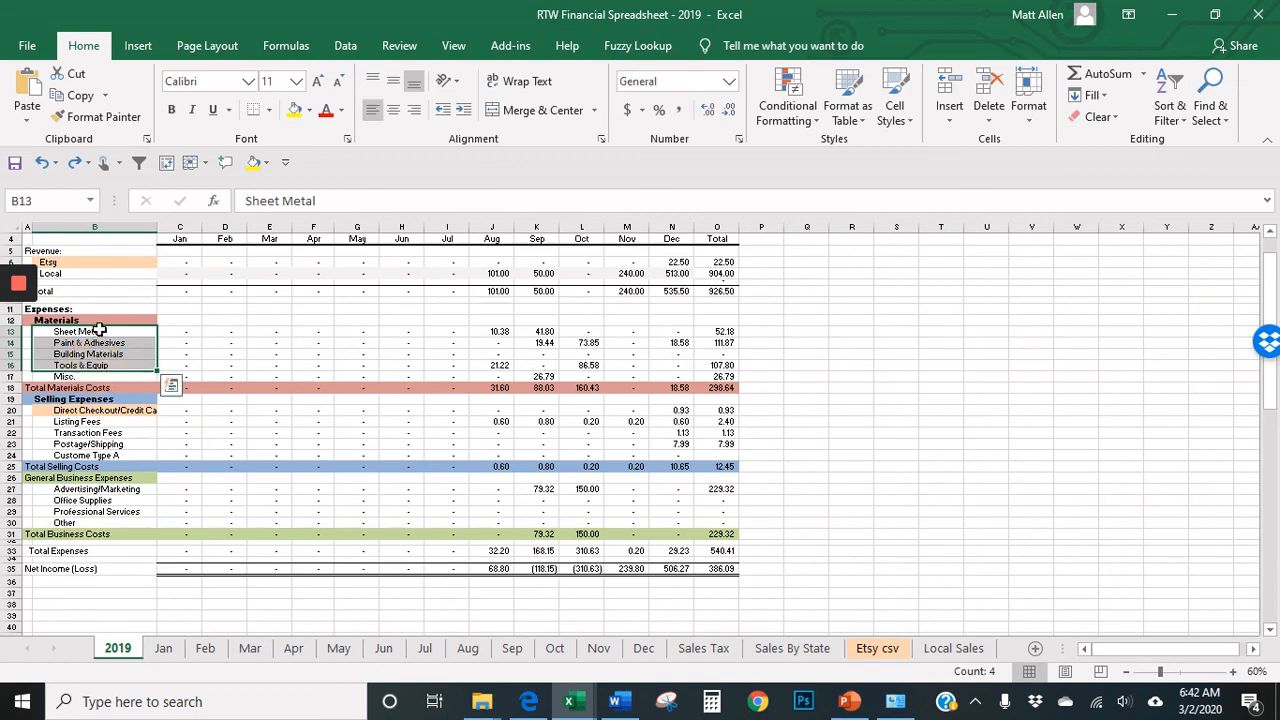
{"action": "mouse_move", "coordinate": [100, 331]}
{"action": "left_mouse_down"}
{"action": "mouse_move", "coordinate": [89, 366]}
{"action": "mouse_move", "coordinate": [104, 331]}
{"action": "left_mouse_up"}
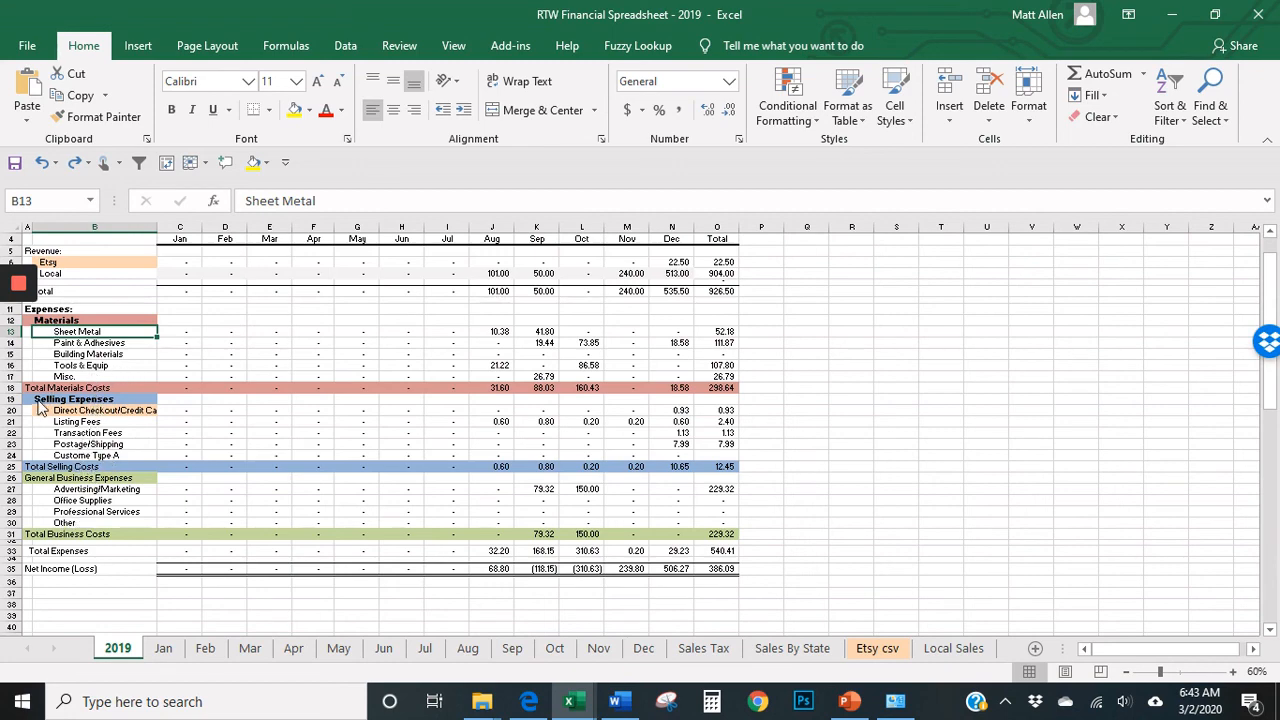
{"action": "mouse_move", "coordinate": [17, 395]}
{"action": "scroll", "coordinate": [14, 466], "scroll_direction": "up", "scroll_amount": 1}
{"action": "left_click", "coordinate": [9, 438]}
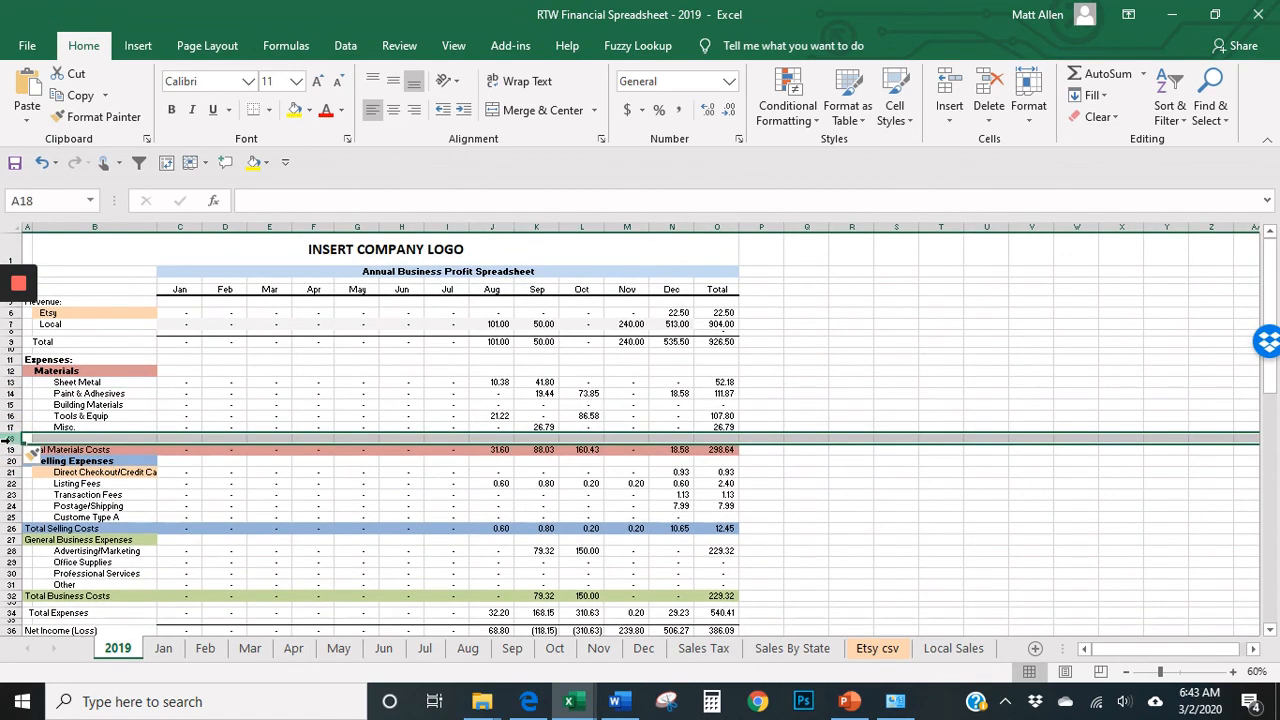
{"action": "left_click", "coordinate": [185, 437]}
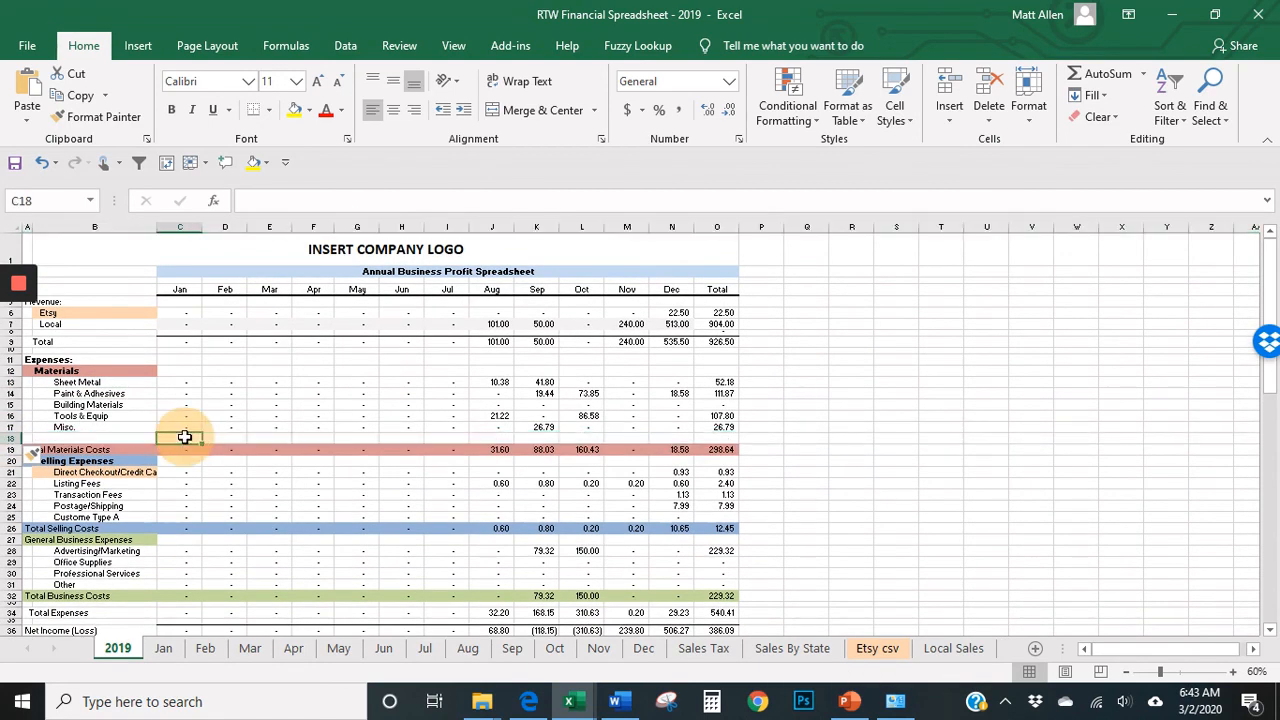
{"action": "left_click_drag", "start_coordinate": [191, 428], "coordinate": [743, 441]}
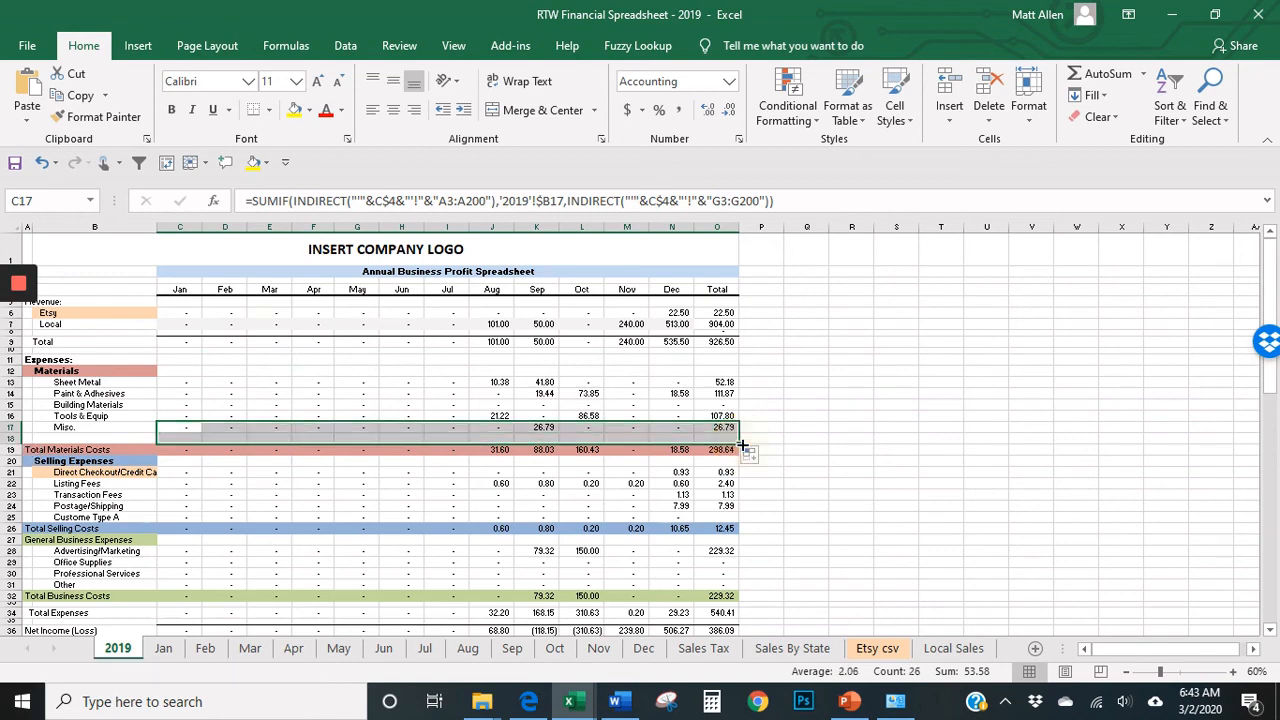
- Compare the January SUMIF formulas of the new row 18, Sheet Metal and Paint & Adhesives, and check the Jan header cell
{"action": "left_click", "coordinate": [185, 438]}
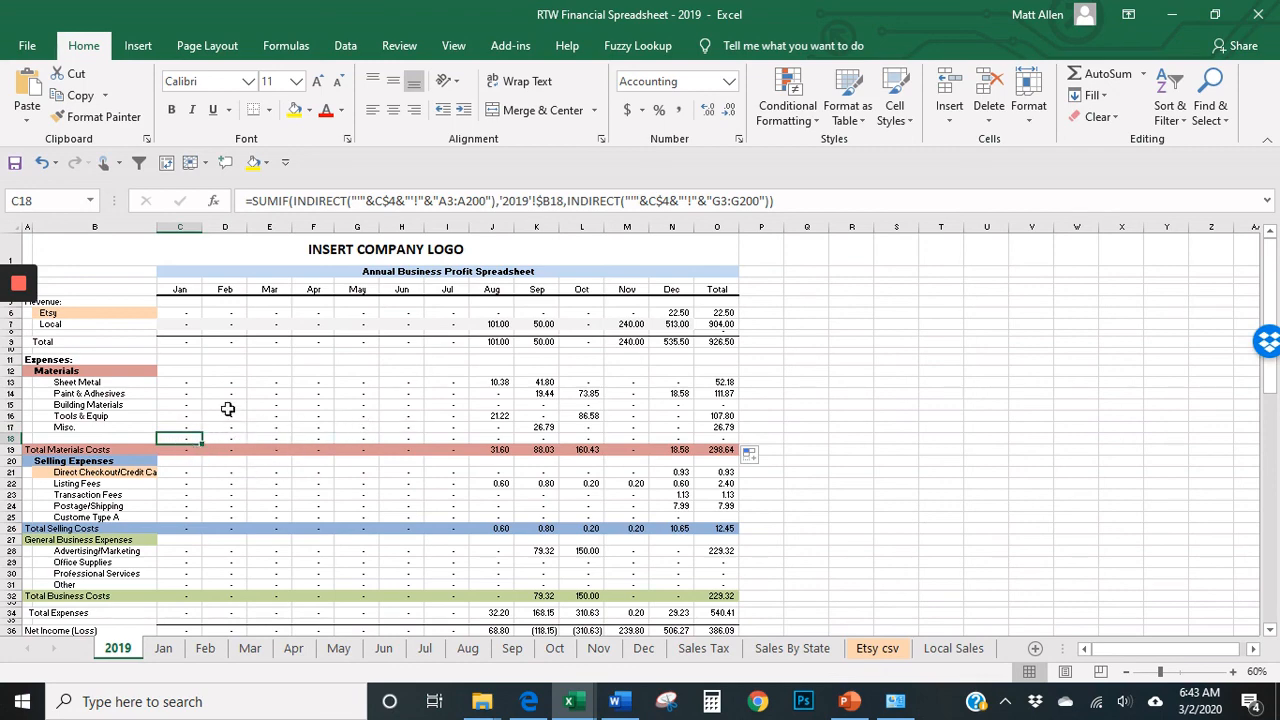
{"action": "left_click", "coordinate": [190, 381]}
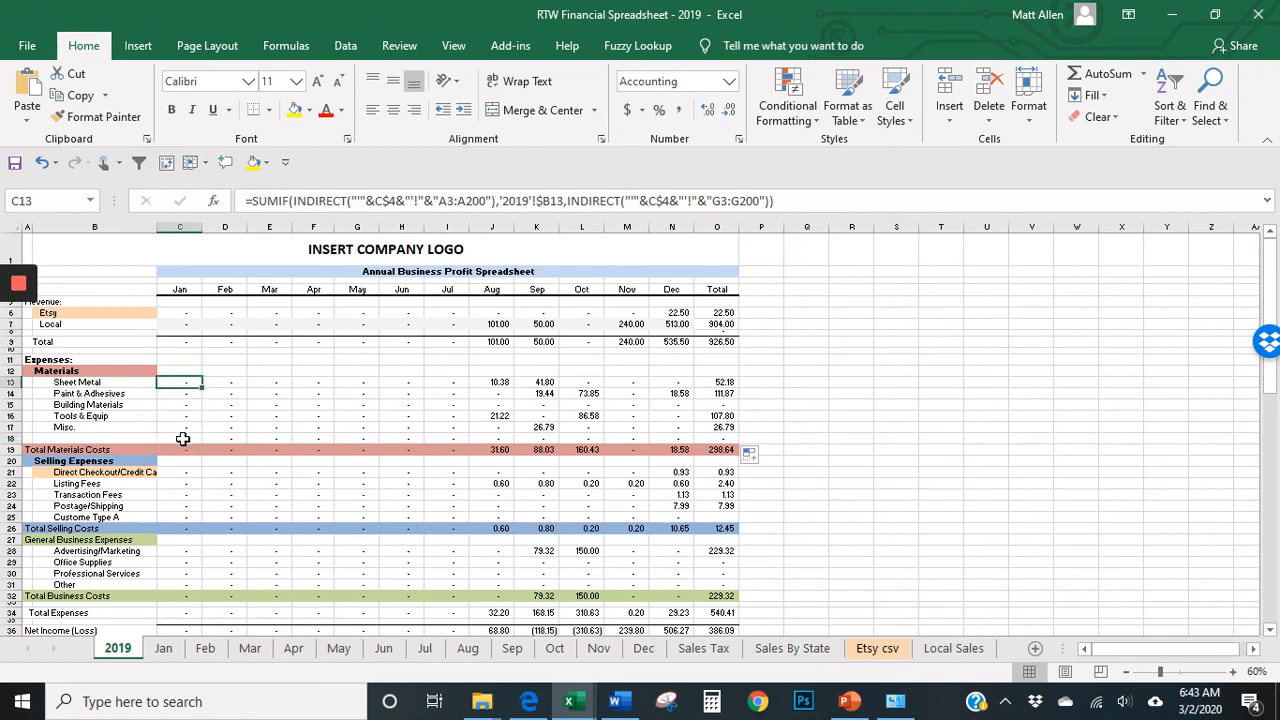
{"action": "left_click", "coordinate": [183, 438]}
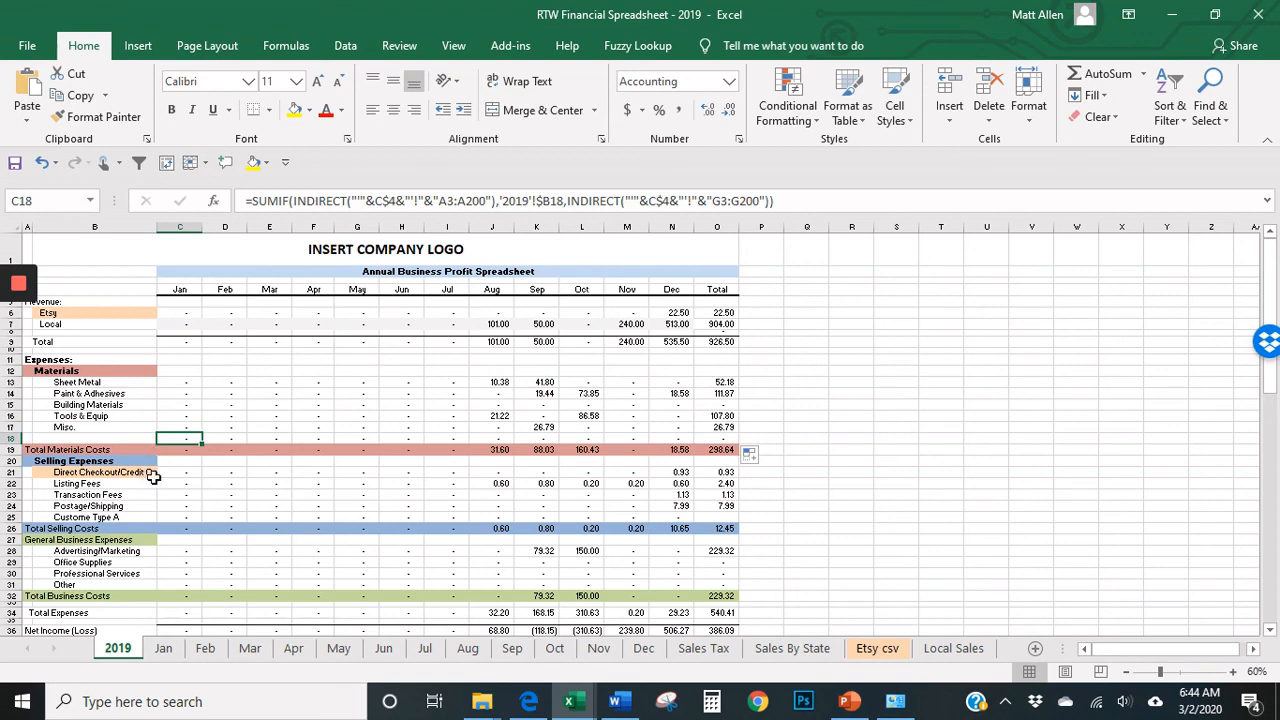
{"action": "left_click", "coordinate": [123, 393]}
{"action": "left_click", "coordinate": [180, 397]}
{"action": "left_click", "coordinate": [180, 289]}
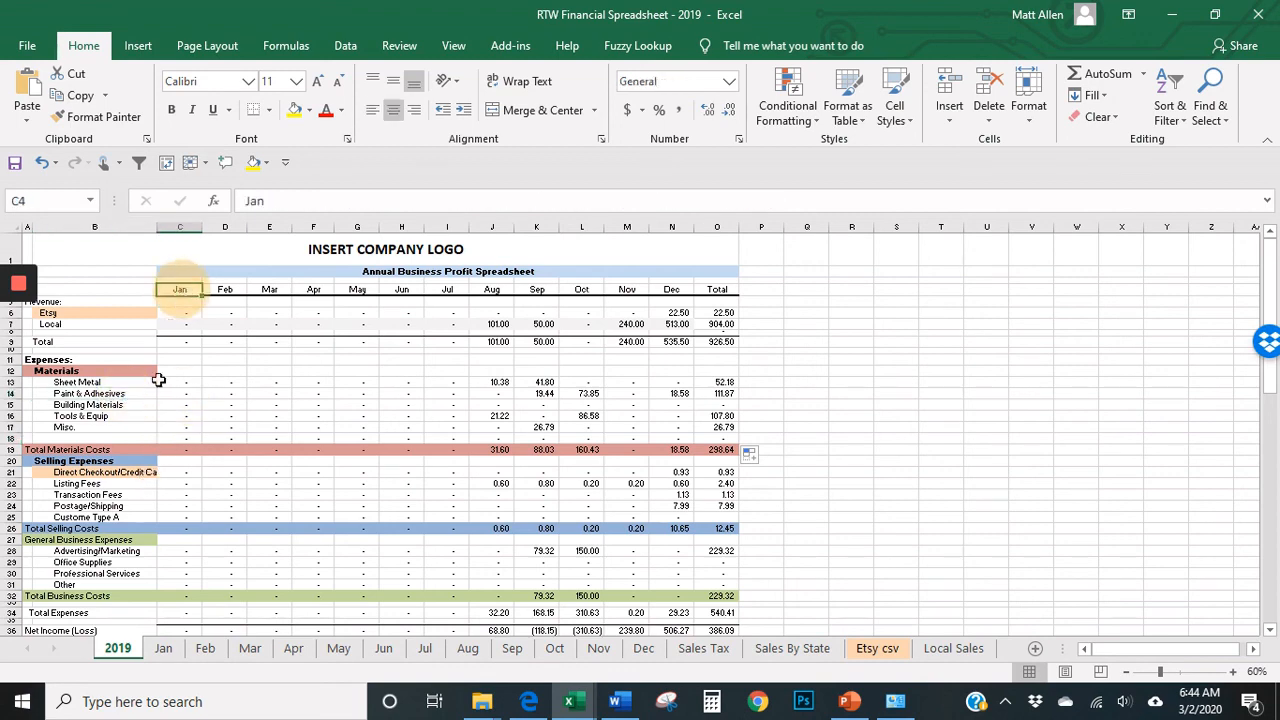
{"action": "left_click", "coordinate": [181, 394]}
{"action": "type", "text": "2"}
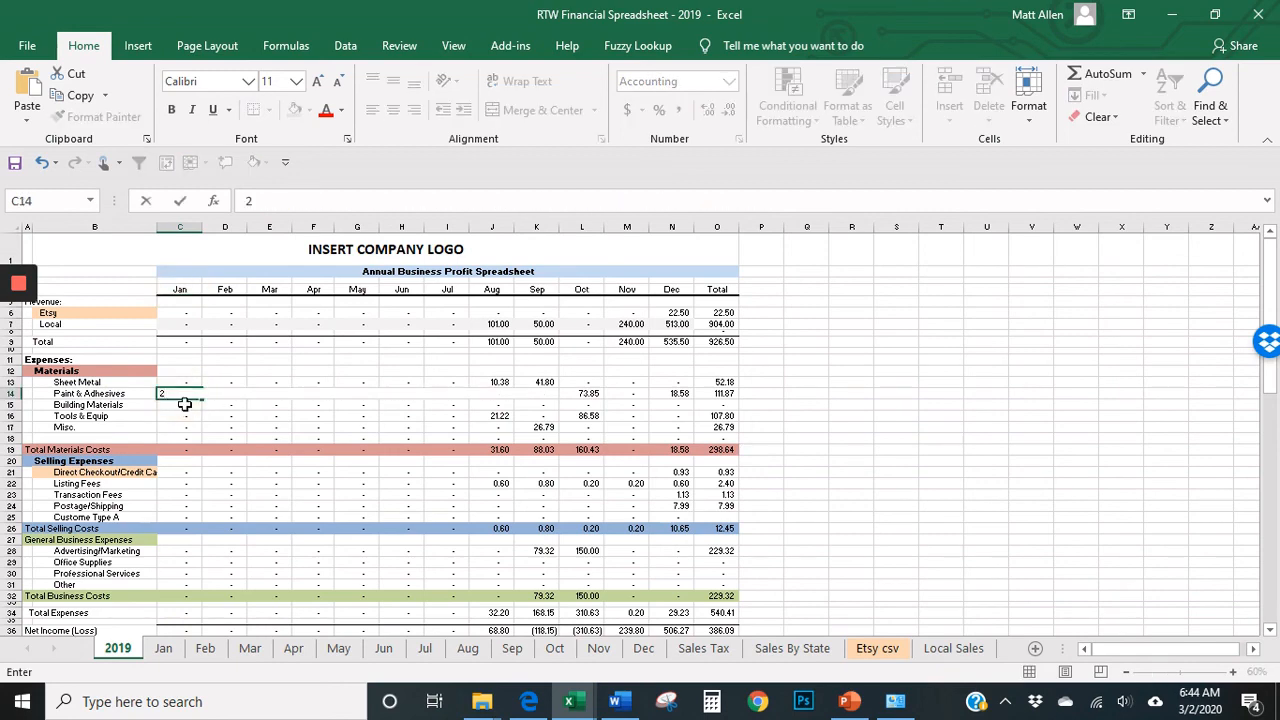
{"action": "key", "text": "Escape"}
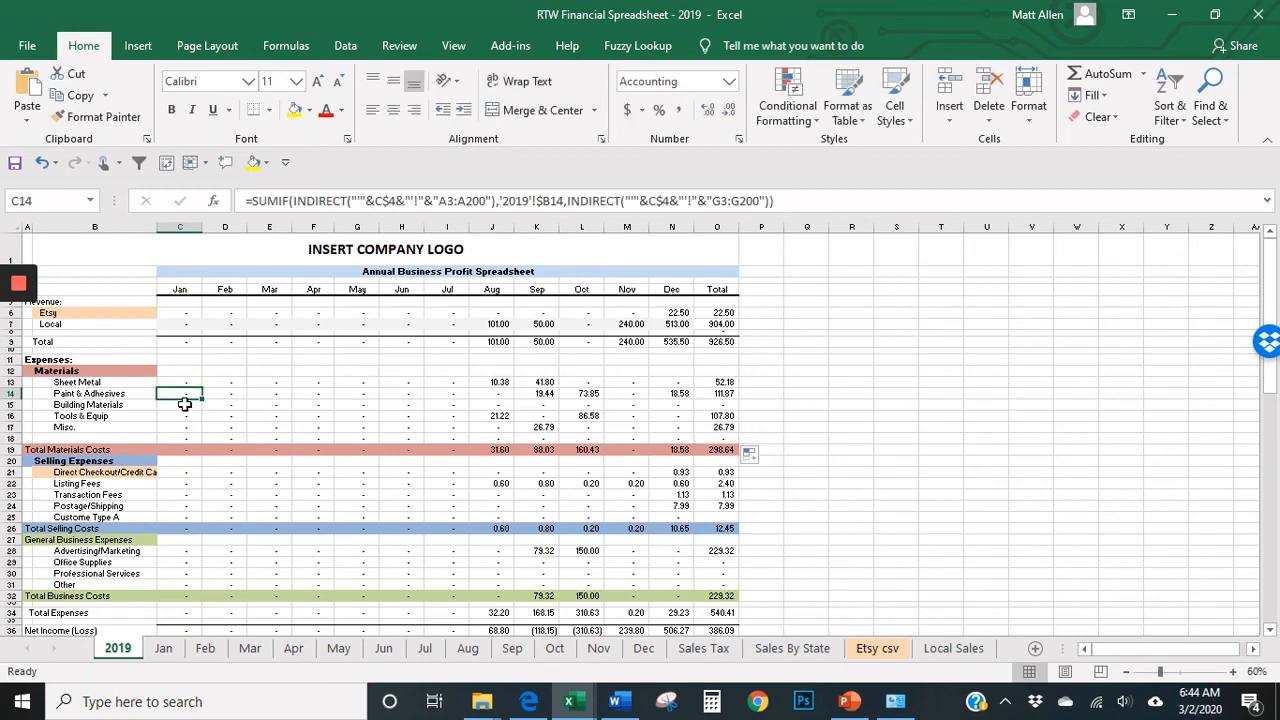
- Inspect the cell references highlighted in the January formulas of Paint & Adhesives and the new row 18
{"action": "double_click", "coordinate": [185, 401]}
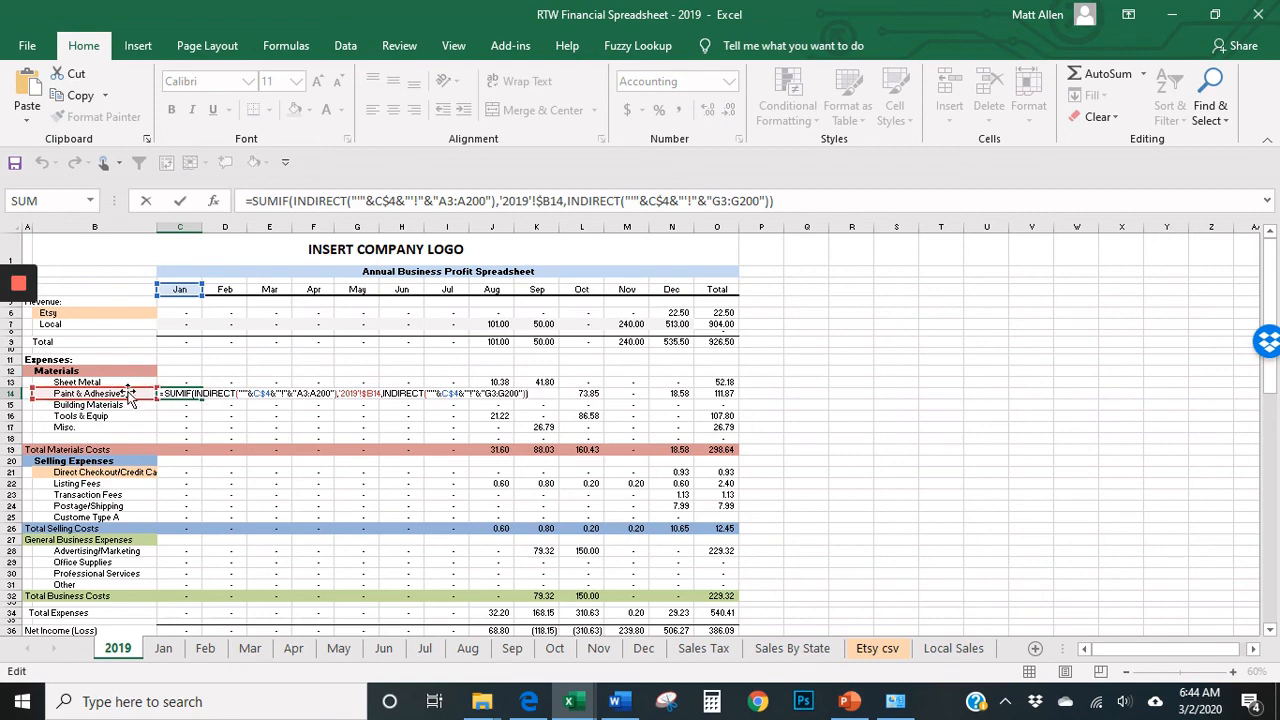
{"action": "key", "text": "Escape"}
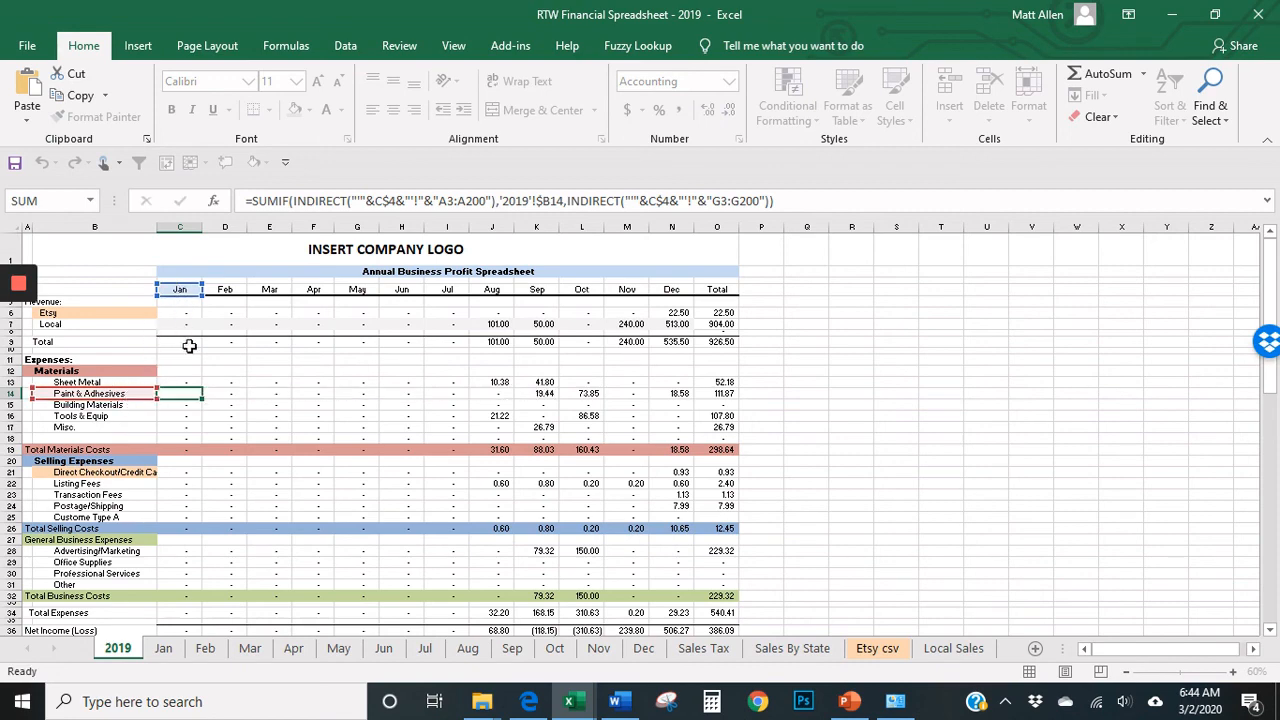
{"action": "left_click", "coordinate": [185, 437]}
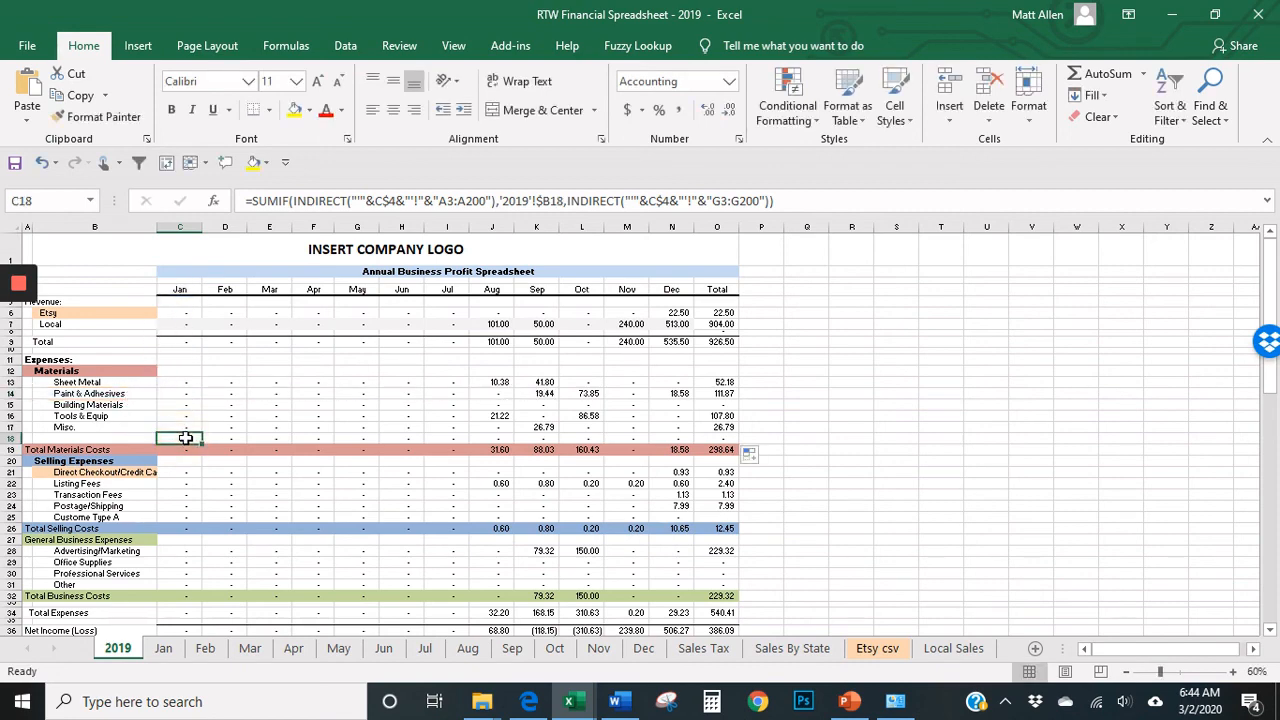
{"action": "double_click", "coordinate": [185, 437]}
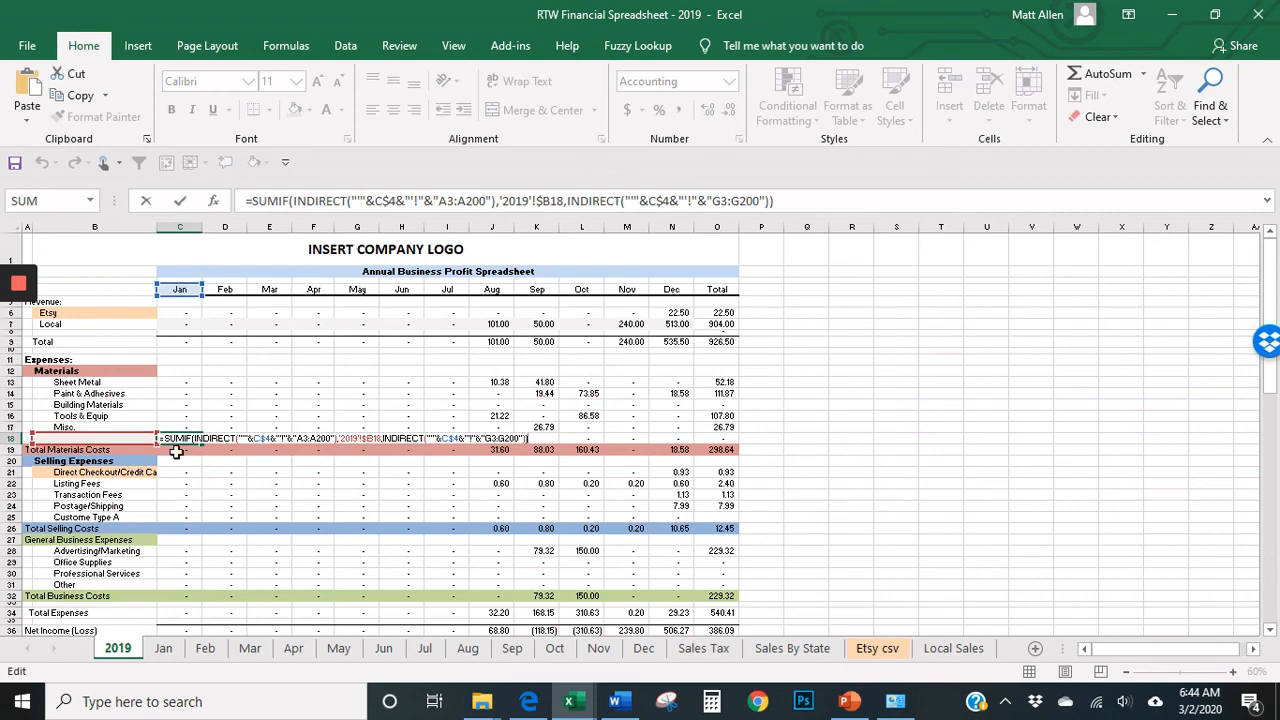
{"action": "key", "text": "Escape"}
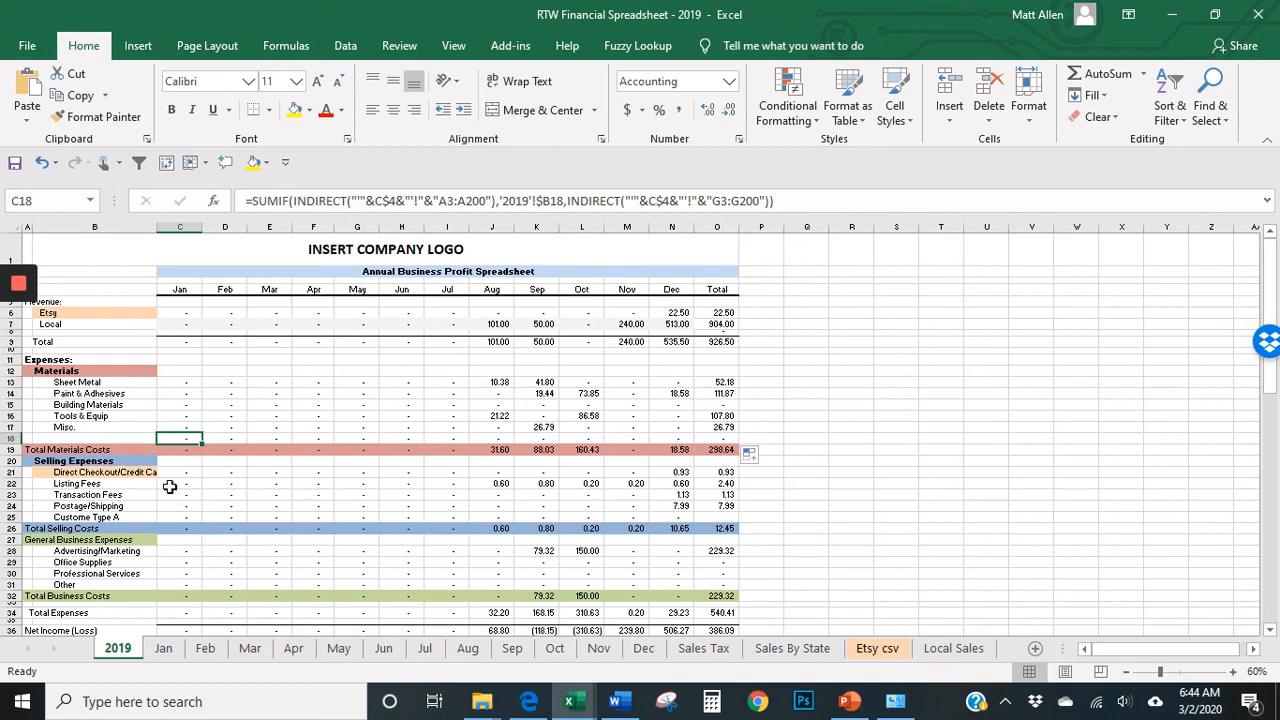
- Move the entire Building Materials row above Sheet Metal so it comes first under Materials
{"action": "left_click", "coordinate": [8, 427]}
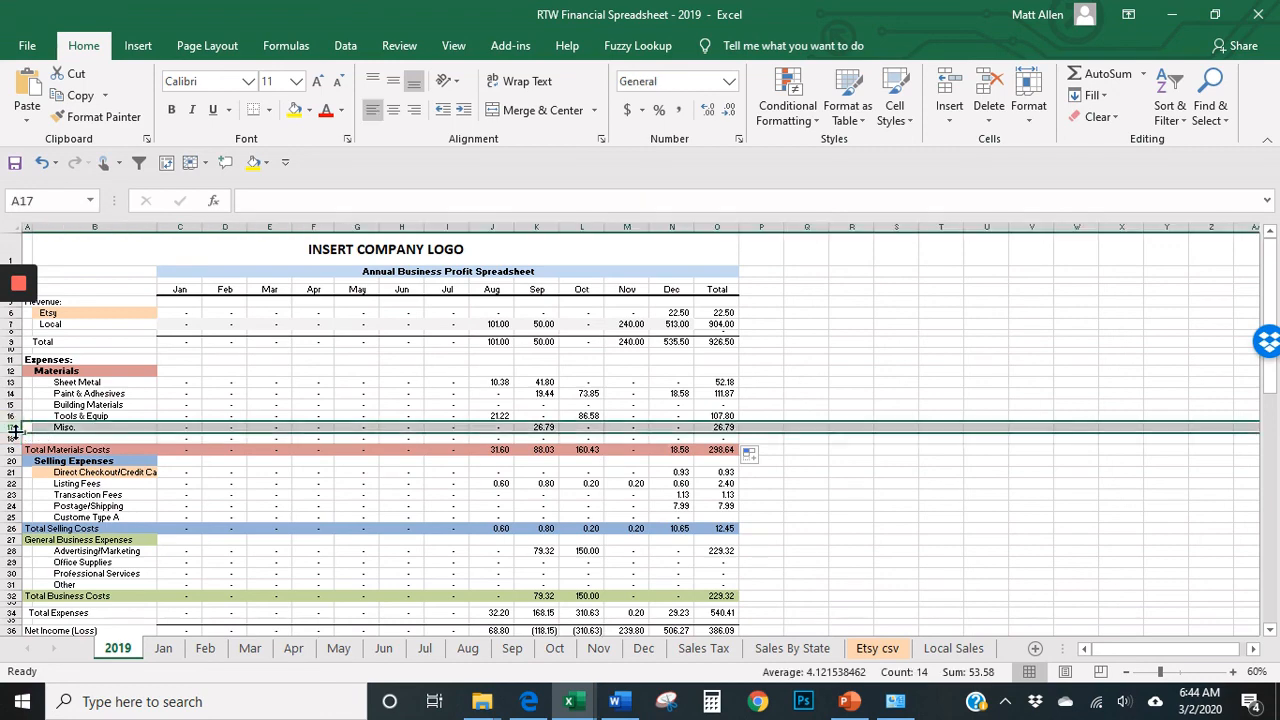
{"action": "left_click", "coordinate": [170, 405]}
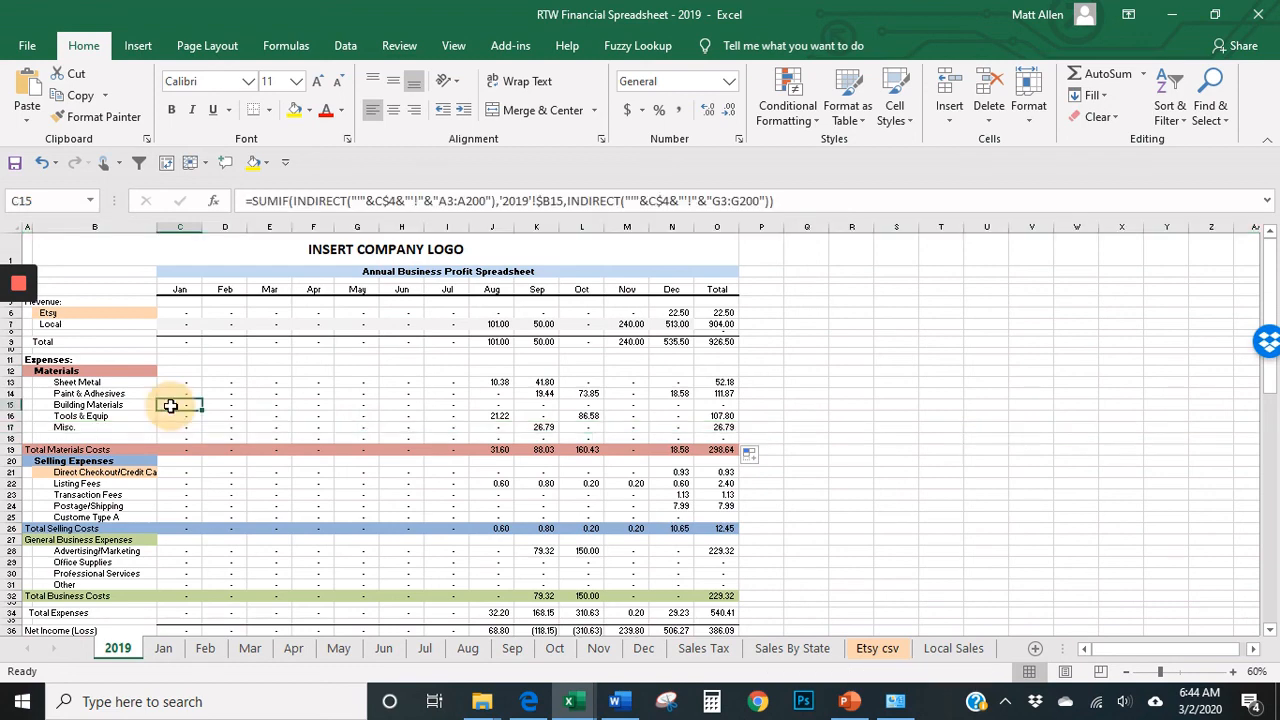
{"action": "key", "text": "Home"}
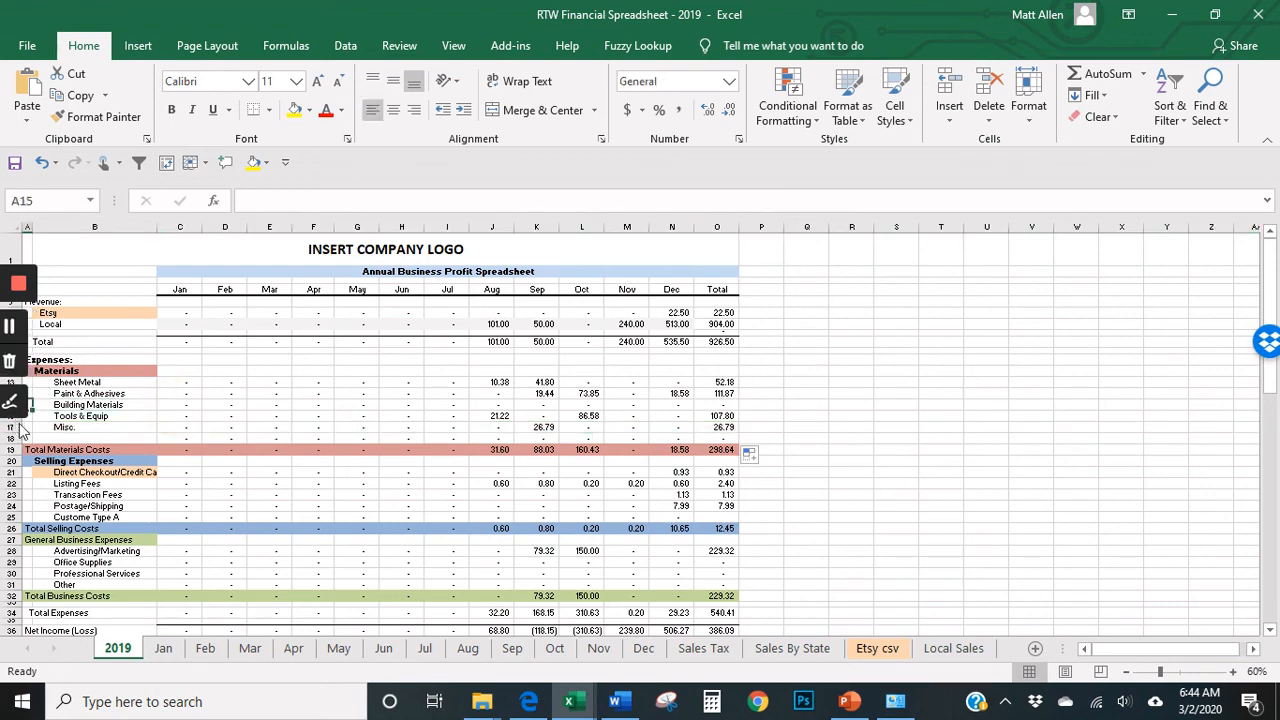
{"action": "scroll", "coordinate": [93, 485], "scroll_direction": "down", "scroll_amount": 1}
{"action": "scroll", "coordinate": [93, 485], "scroll_direction": "down", "scroll_amount": 1}
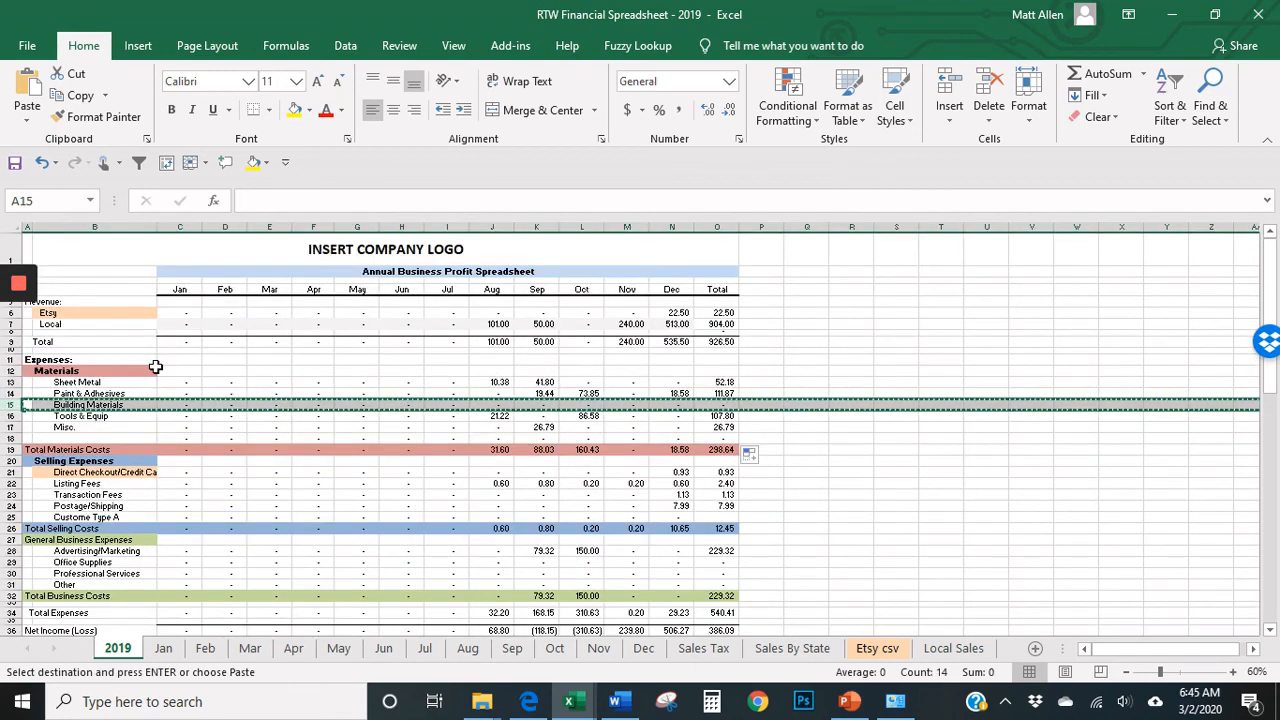
{"action": "key", "text": "Up"}
{"action": "key", "text": "Up"}
{"action": "key", "text": "shift+space"}
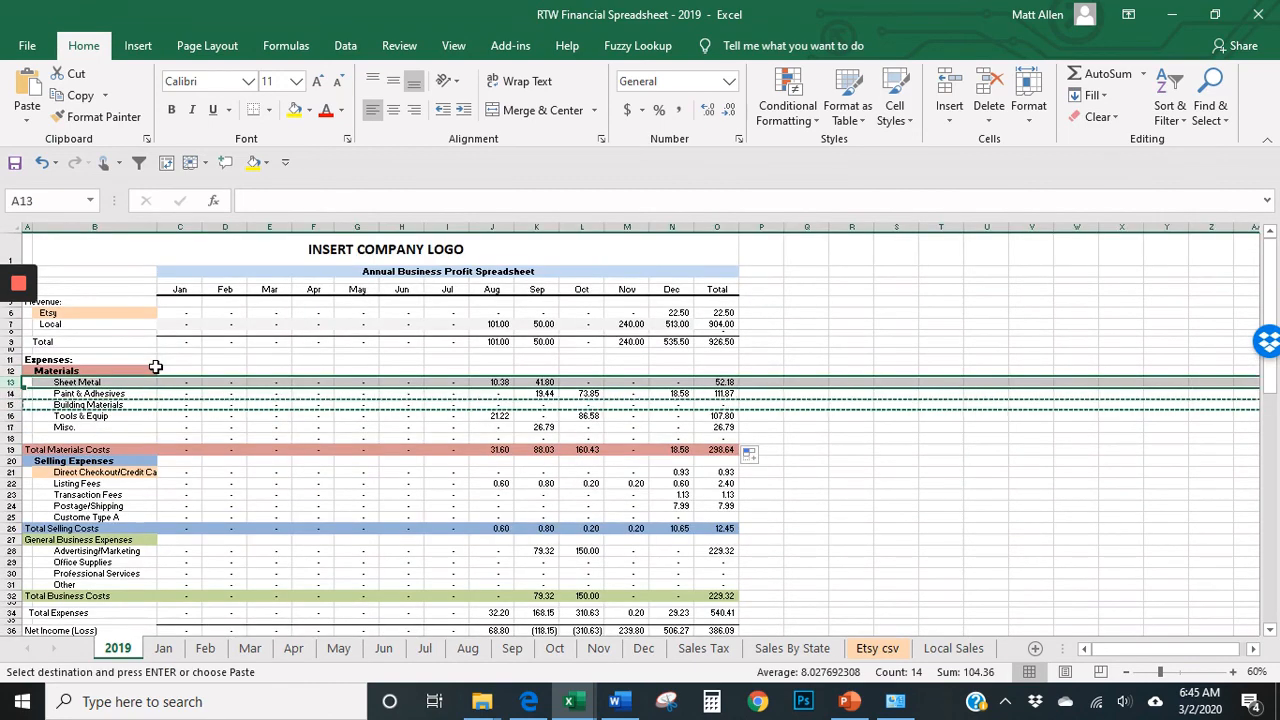
{"action": "key", "text": "ctrl+shift+plus"}
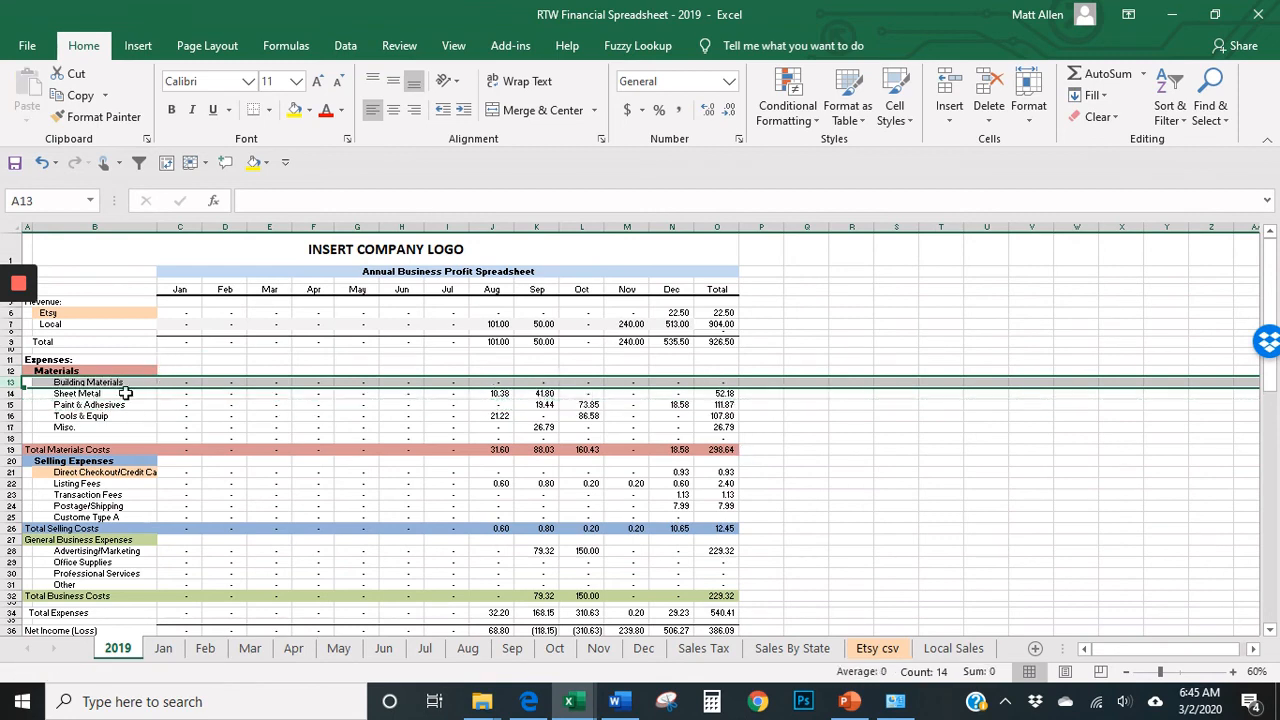
- Check the moved Building Materials row and the Sheet Metal row, and inspect Building Materials' January formula references
{"action": "left_click", "coordinate": [119, 396]}
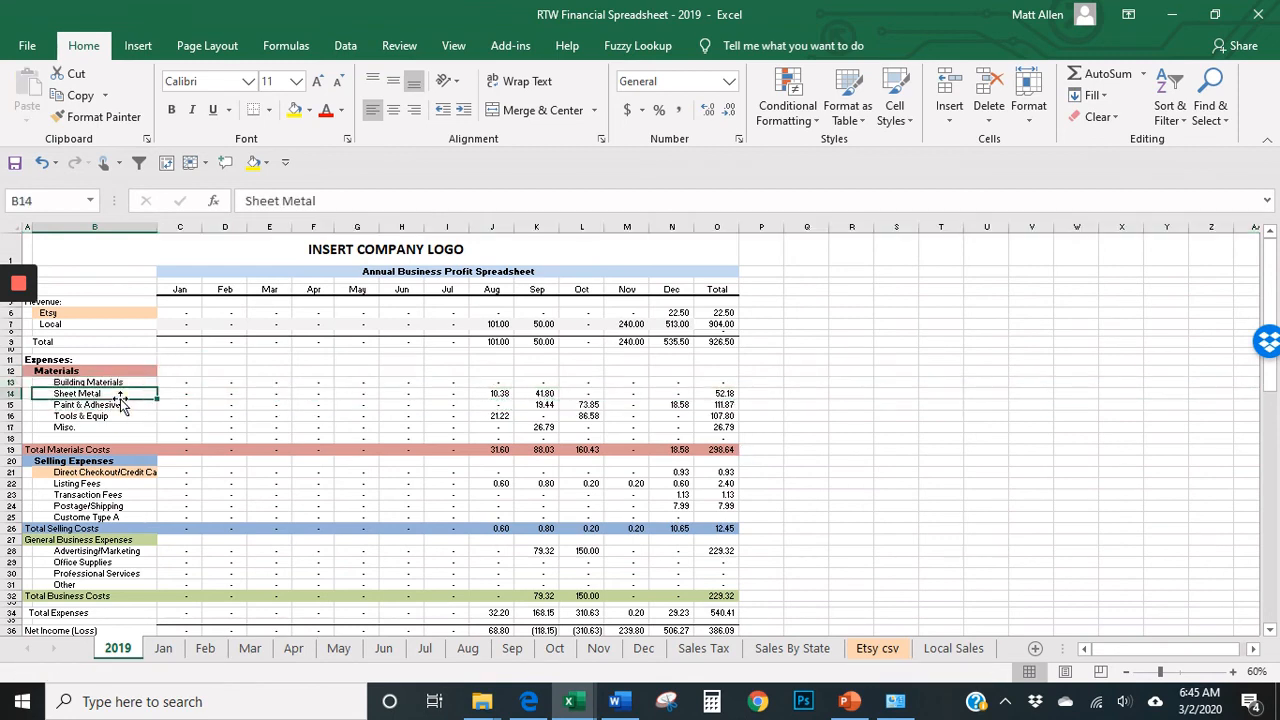
{"action": "key", "text": "shift+space"}
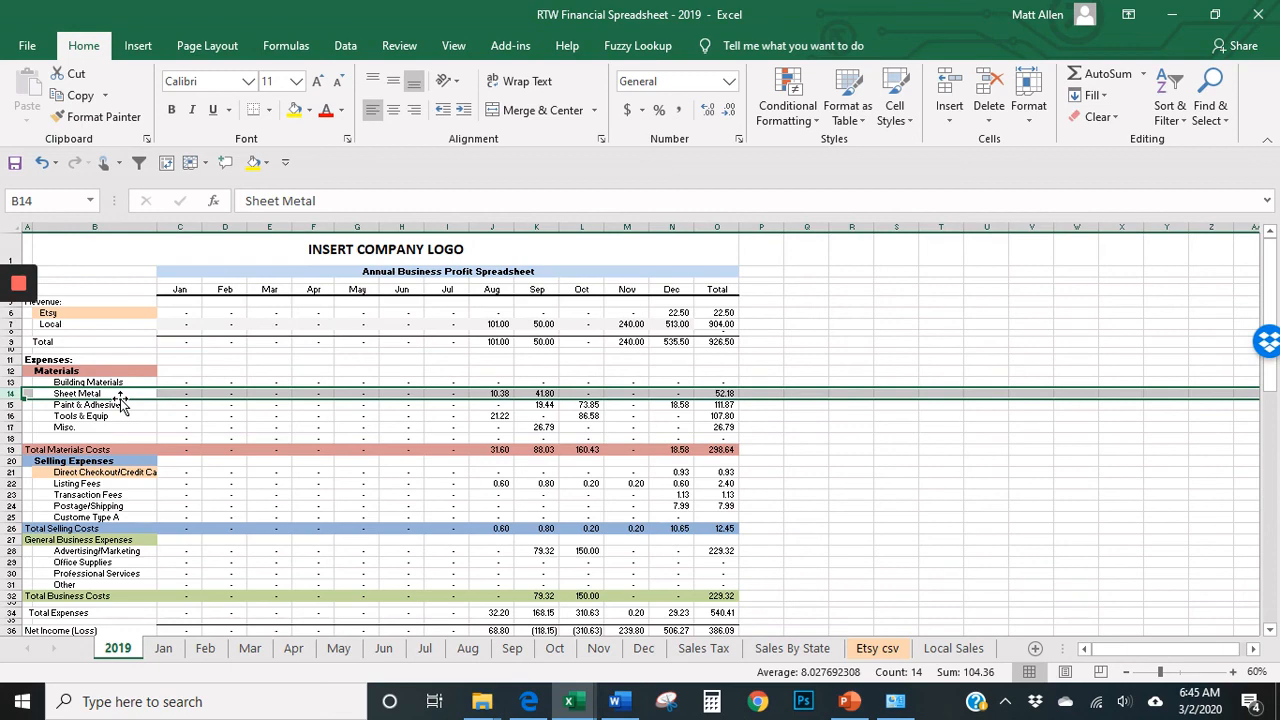
{"action": "left_click", "coordinate": [180, 381]}
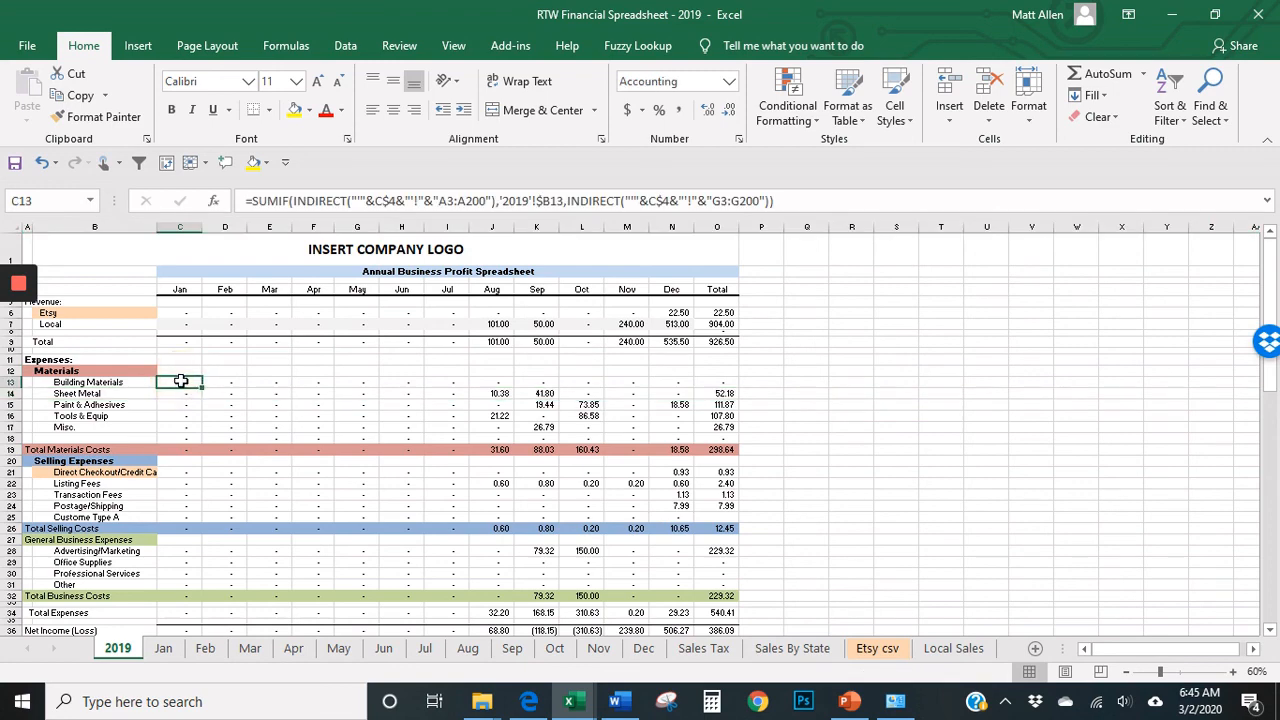
{"action": "double_click", "coordinate": [181, 381]}
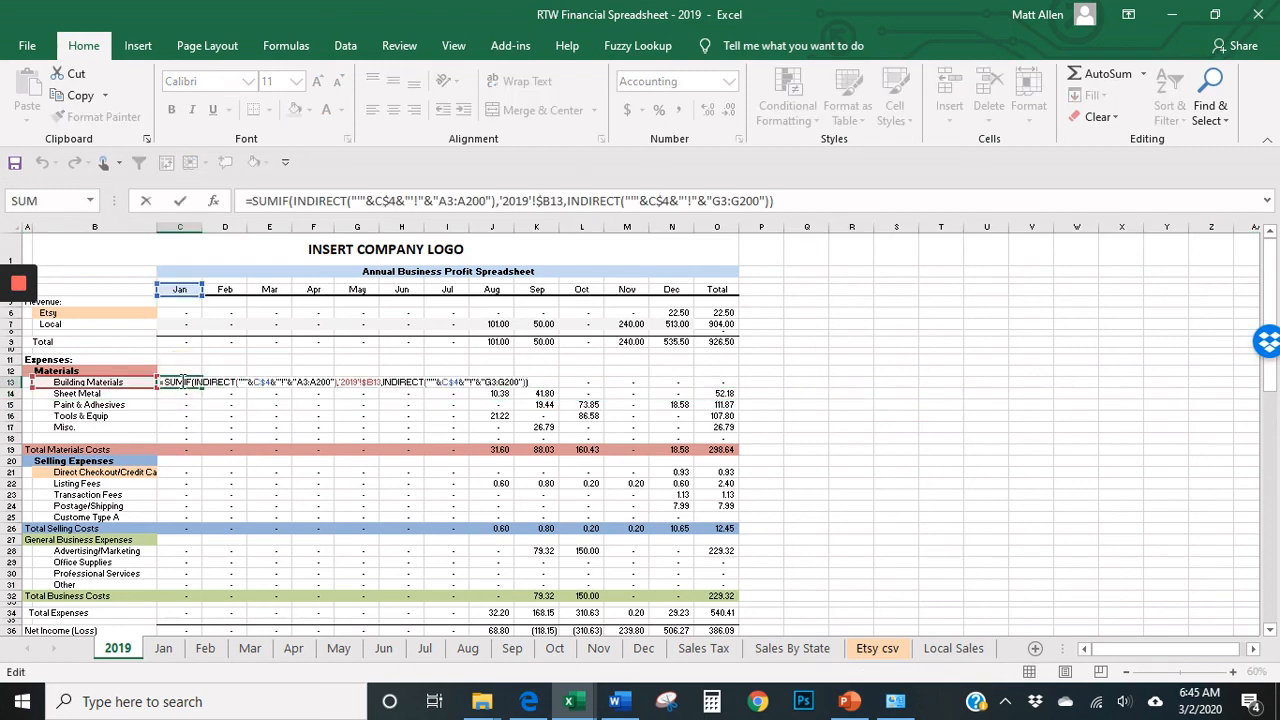
{"action": "key", "text": "Escape"}
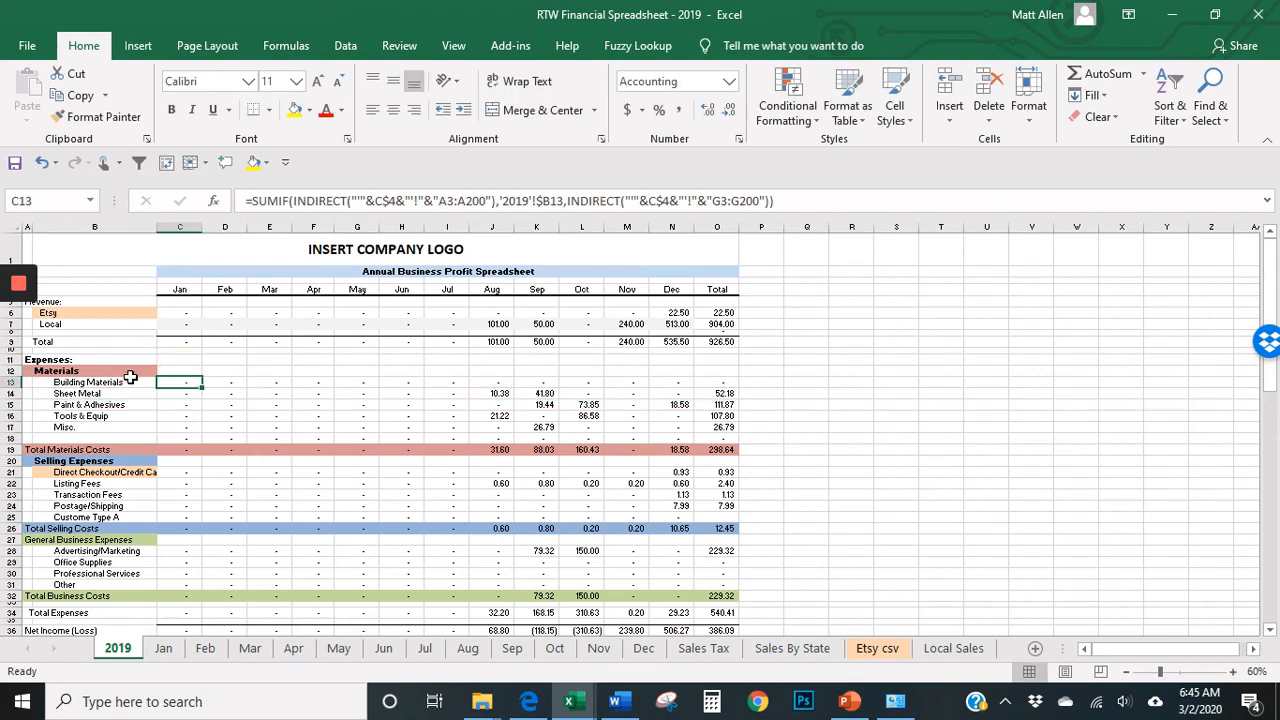
- Inspect which rows the January SUBTOTAL formula in Total Materials Costs covers
{"action": "left_click", "coordinate": [188, 450]}
{"action": "key", "text": "alt+equal"}
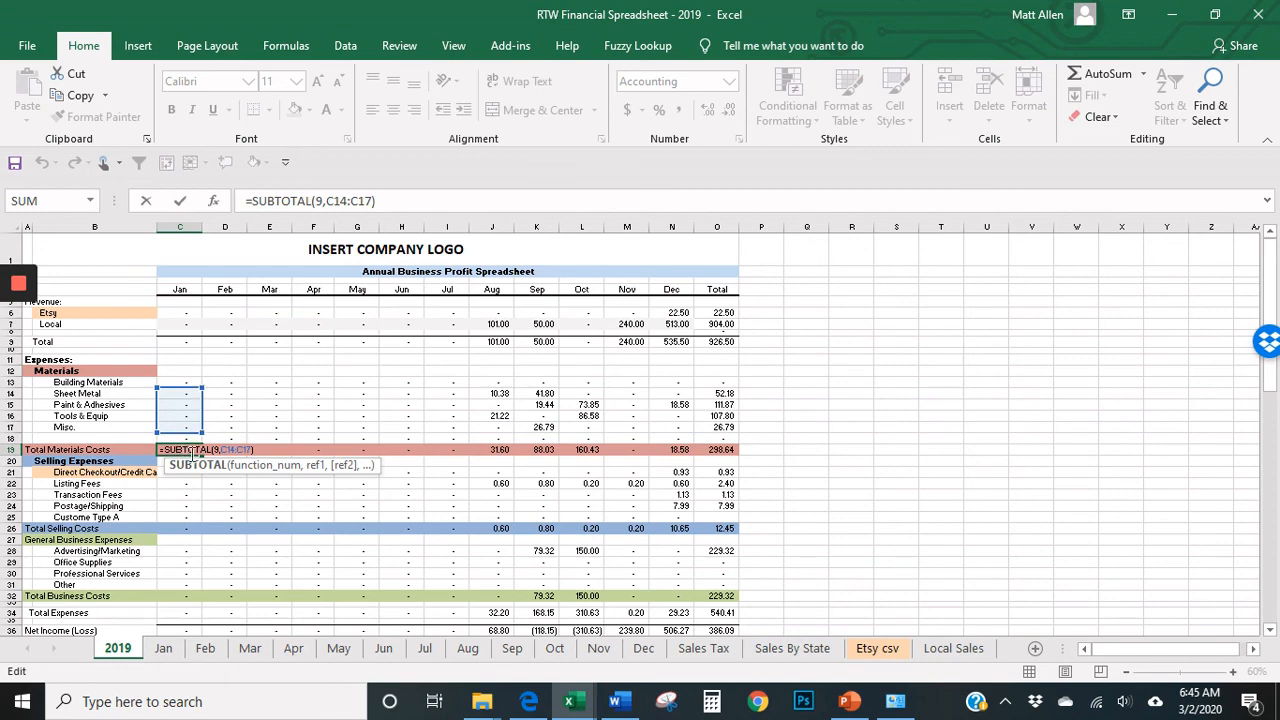
{"action": "key", "text": "Escape"}
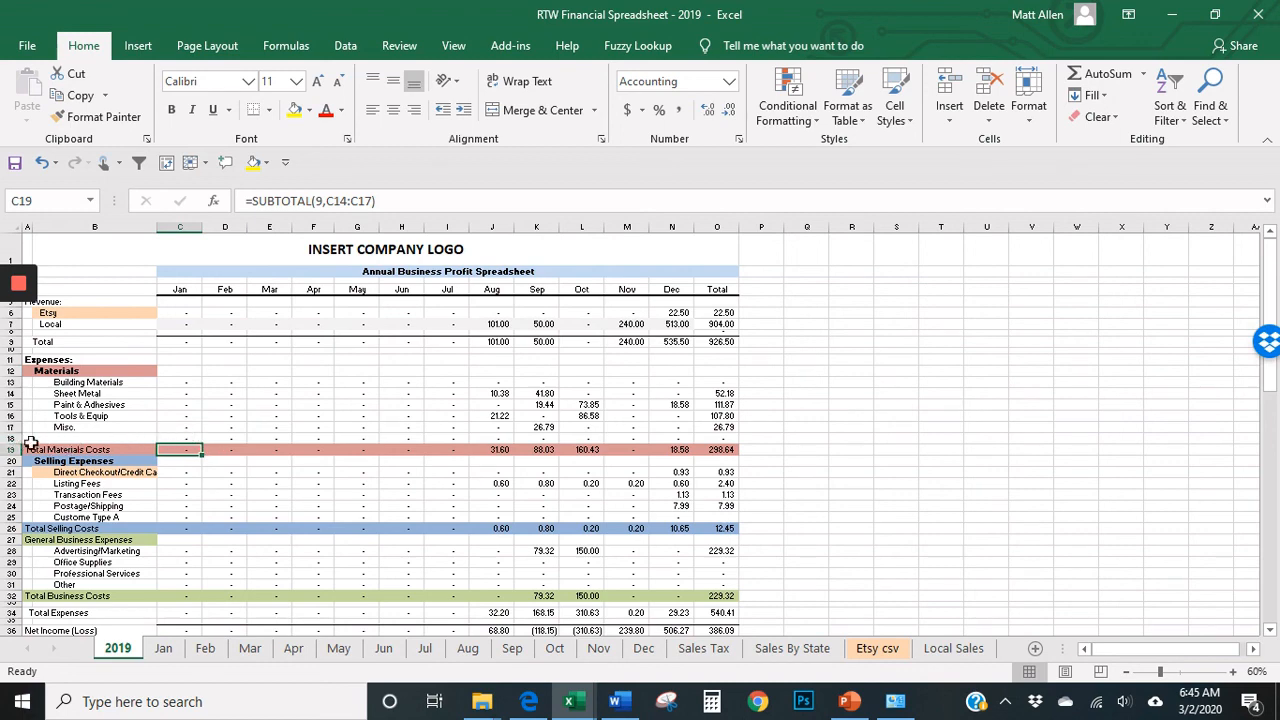
{"action": "double_click", "coordinate": [183, 451]}
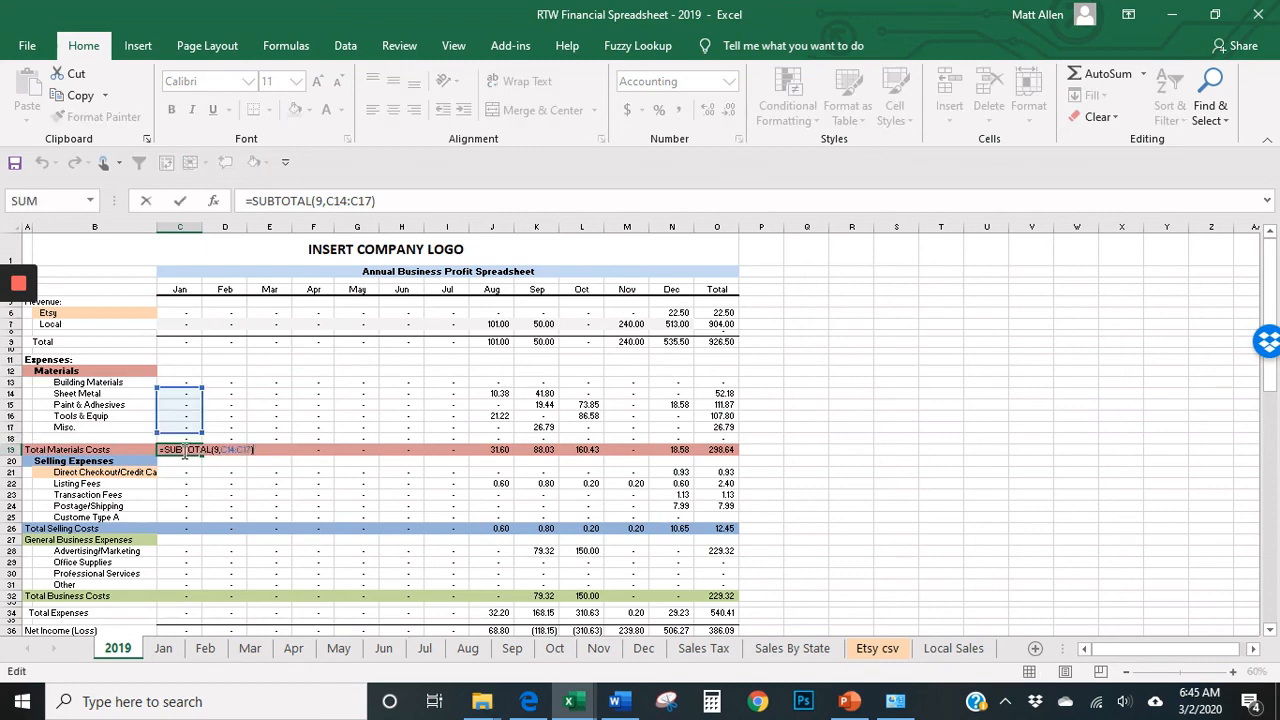
{"action": "key", "text": "Escape"}
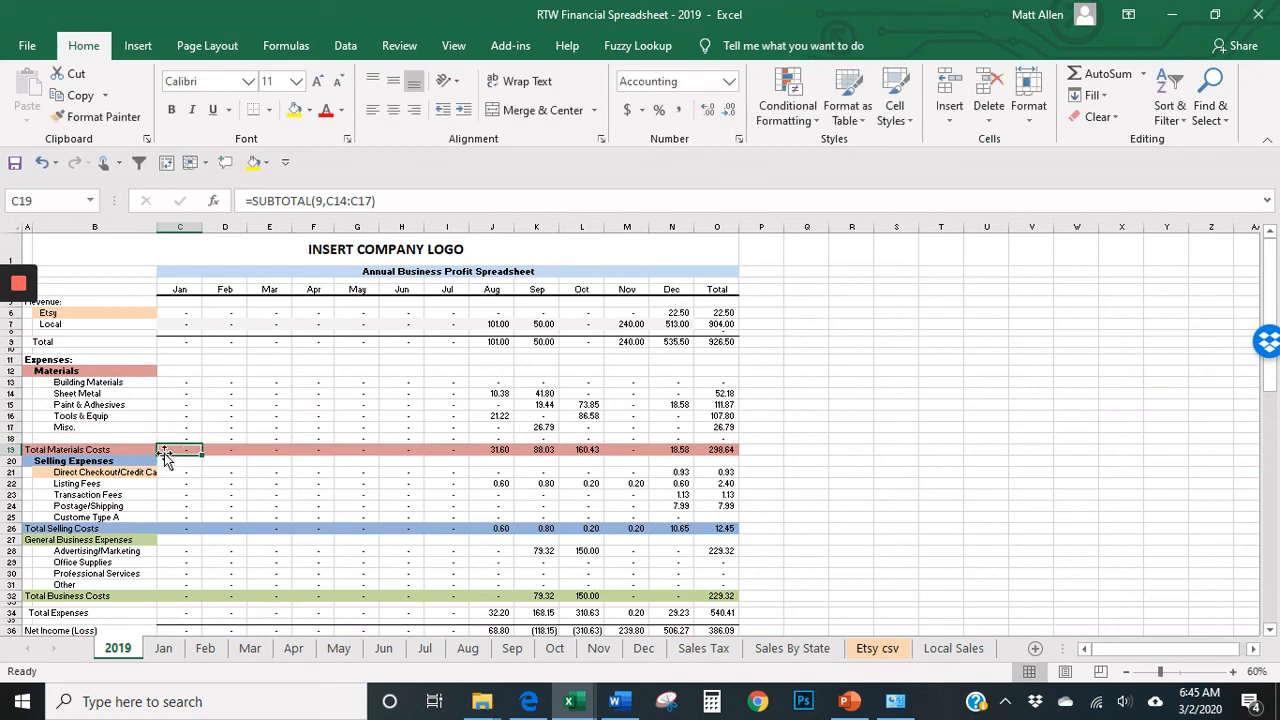
- Insert a blank row above Tools & Equip and check the range of January's Total Materials Costs subtotal
{"action": "left_click", "coordinate": [12, 428]}
{"action": "left_click", "coordinate": [57, 418]}
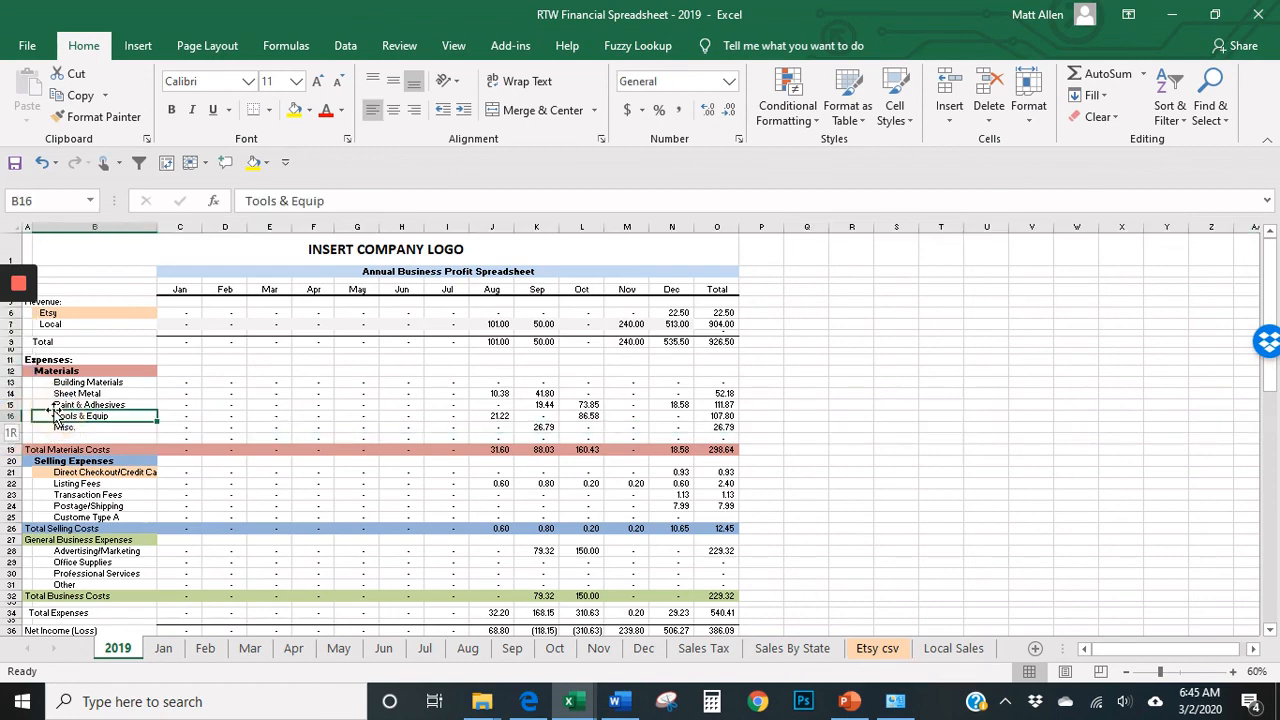
{"action": "key", "text": "shift+space"}
{"action": "key", "text": "ctrl+shift+equal"}
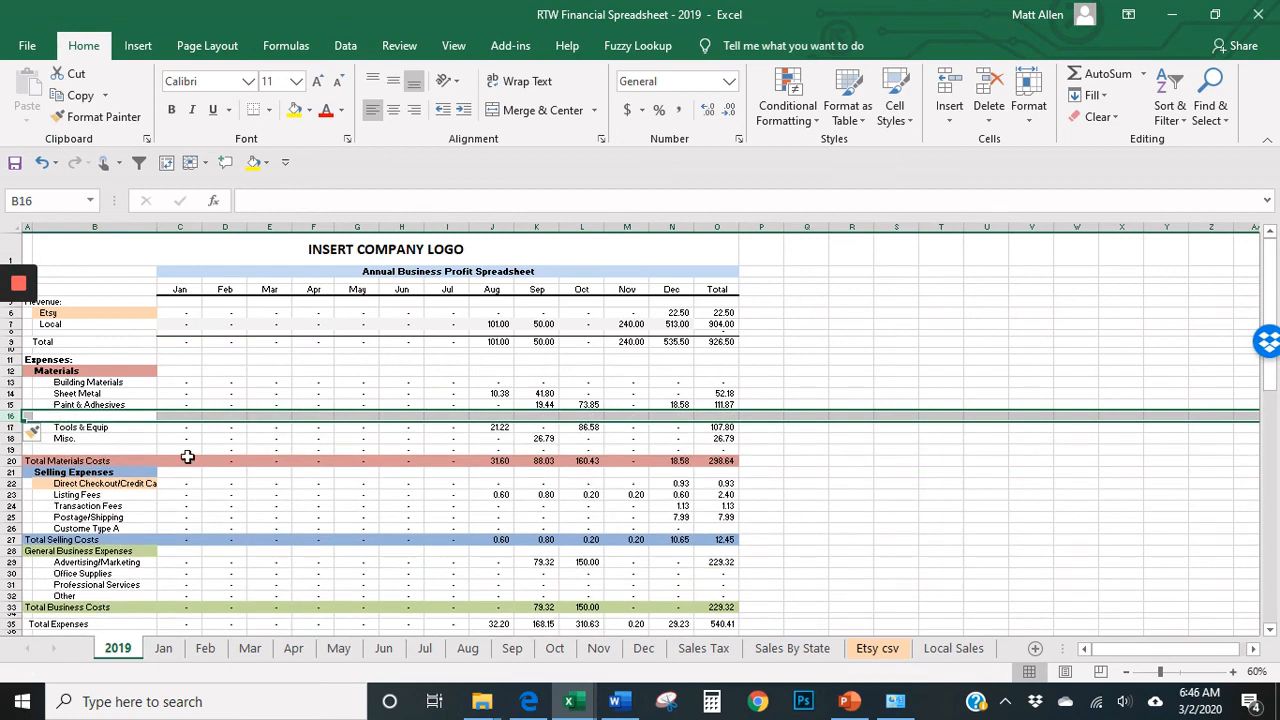
{"action": "left_click", "coordinate": [187, 457]}
{"action": "double_click", "coordinate": [187, 457]}
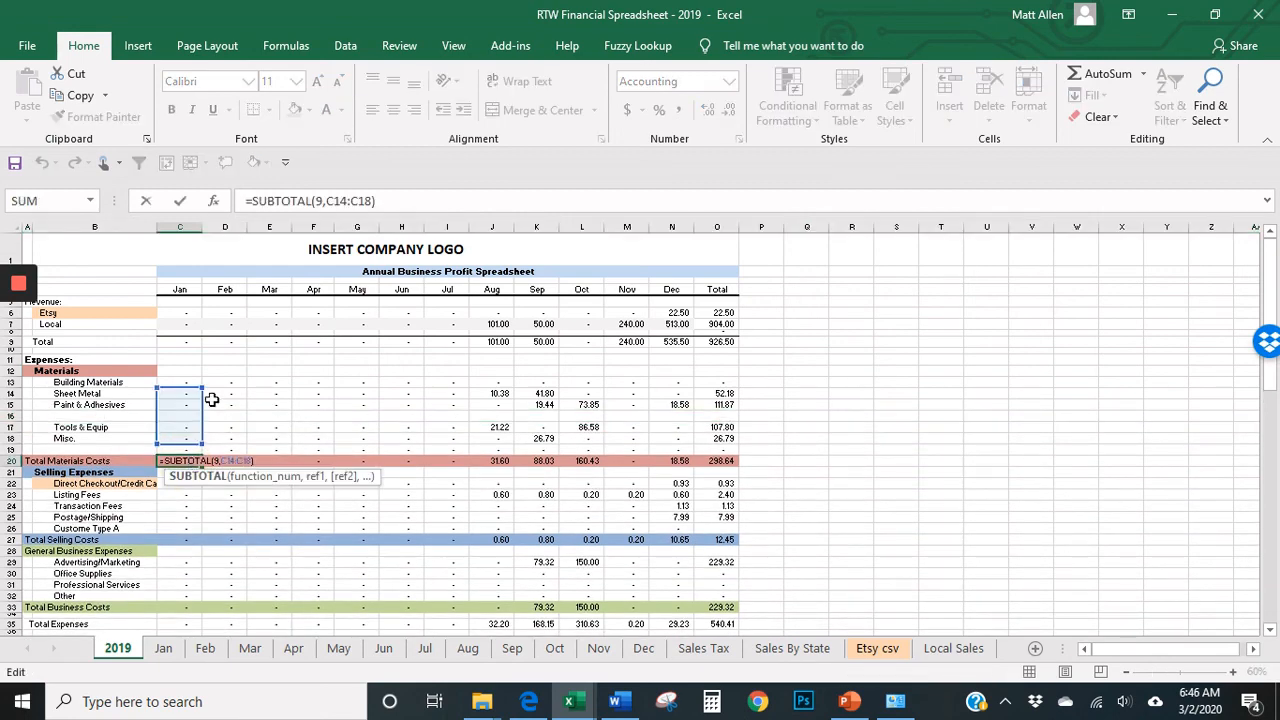
{"action": "left_click", "coordinate": [120, 450]}
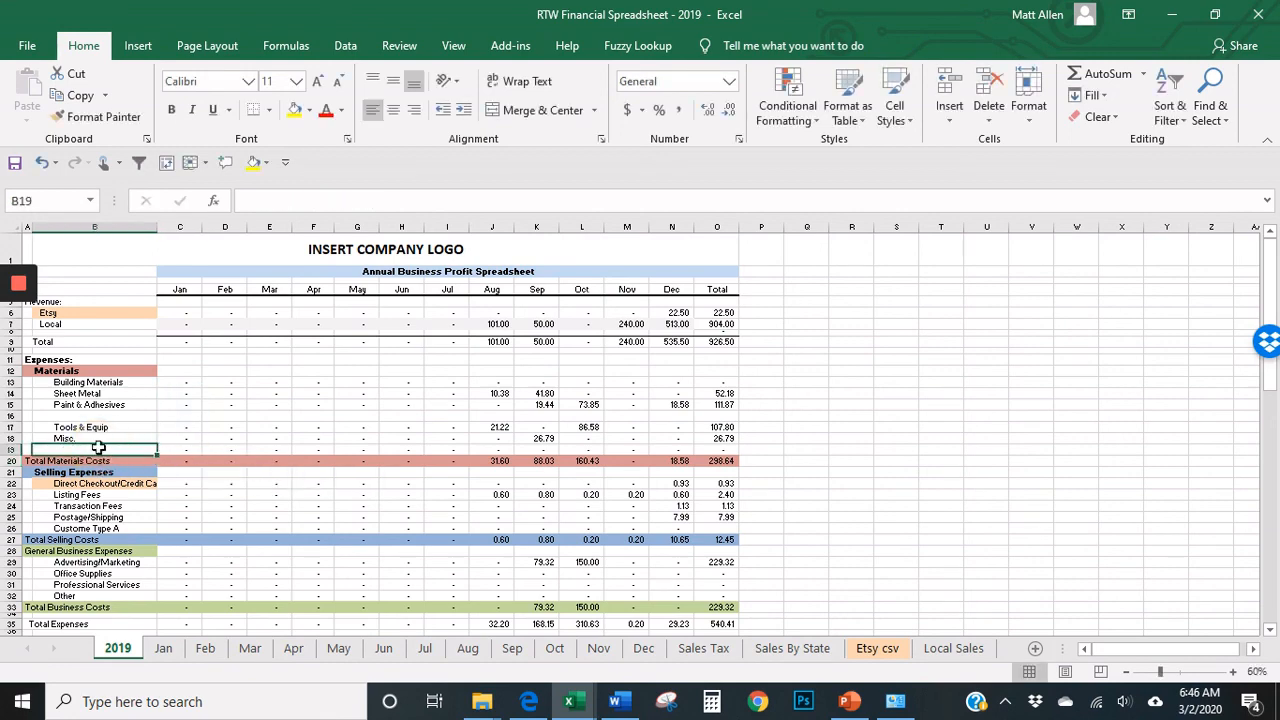
{"action": "left_click", "coordinate": [186, 460]}
{"action": "left_click", "coordinate": [103, 382]}
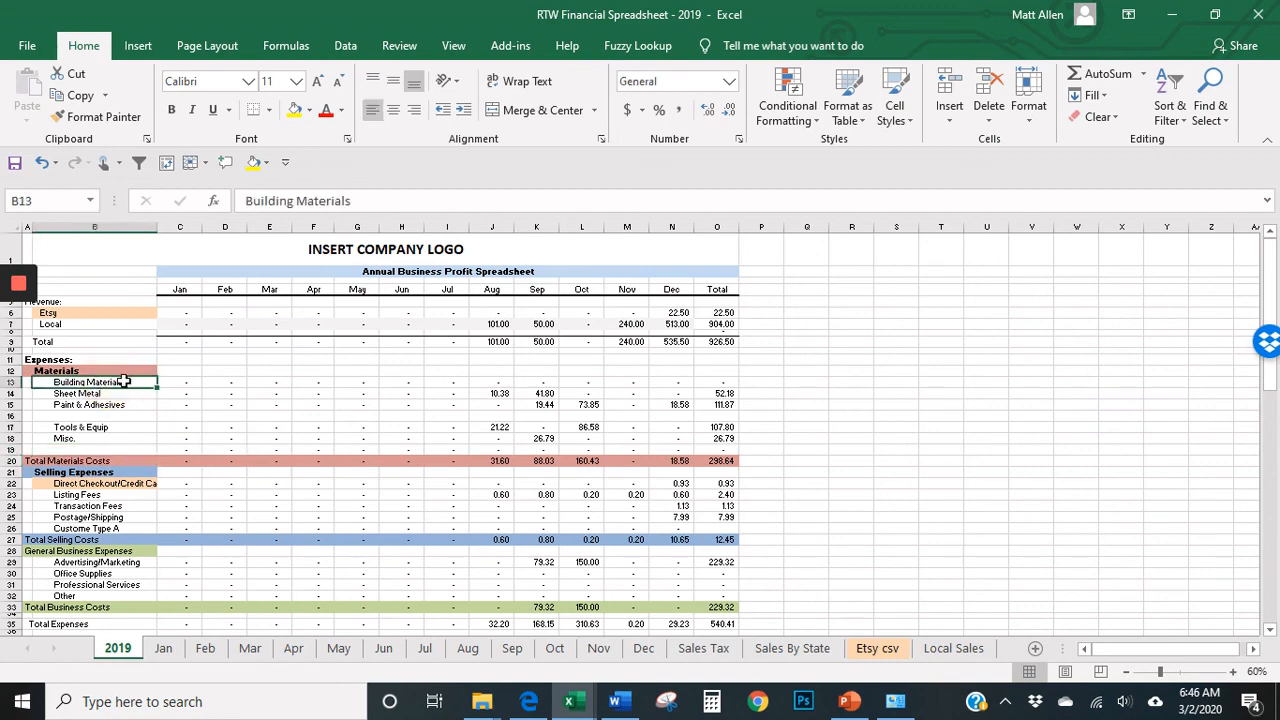
- Undo the row insertion above Tools & Equip, the Building Materials move and the formula fill in row 18
{"action": "key", "text": "ctrl+z"}
{"action": "key", "text": "ctrl+z"}
{"action": "key", "text": "ctrl+z"}
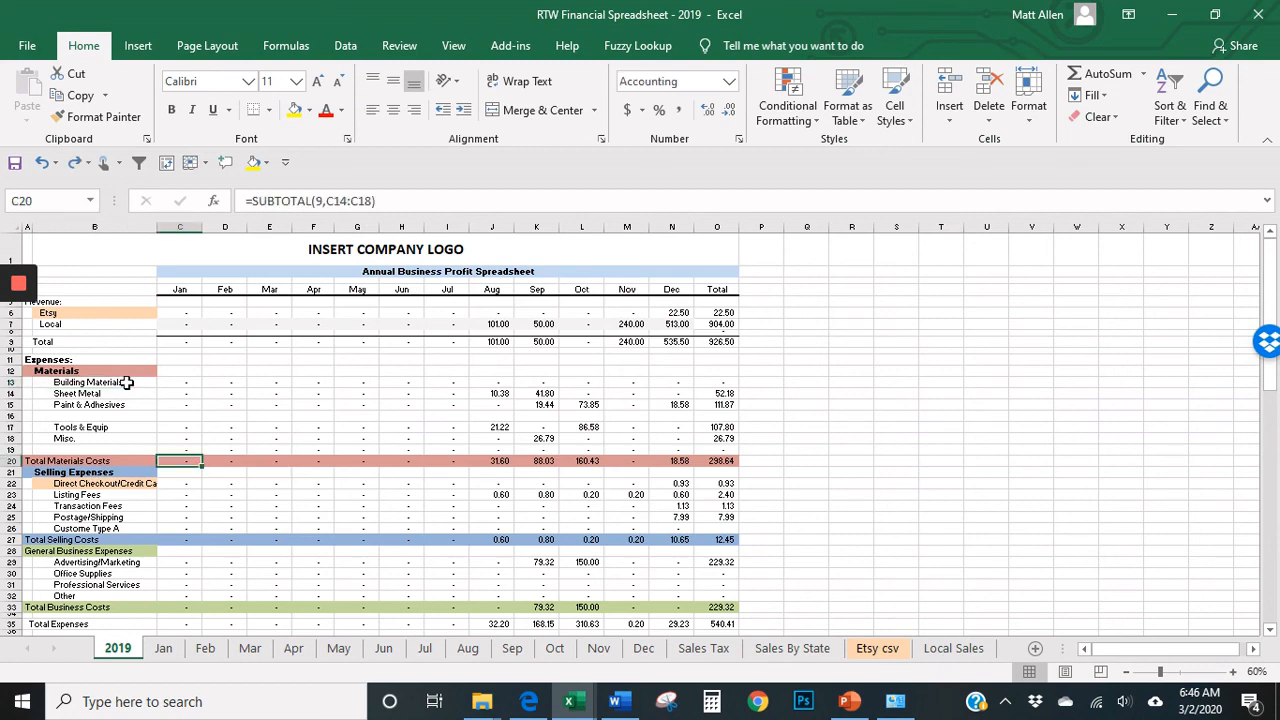
{"action": "key", "text": "ctrl+z"}
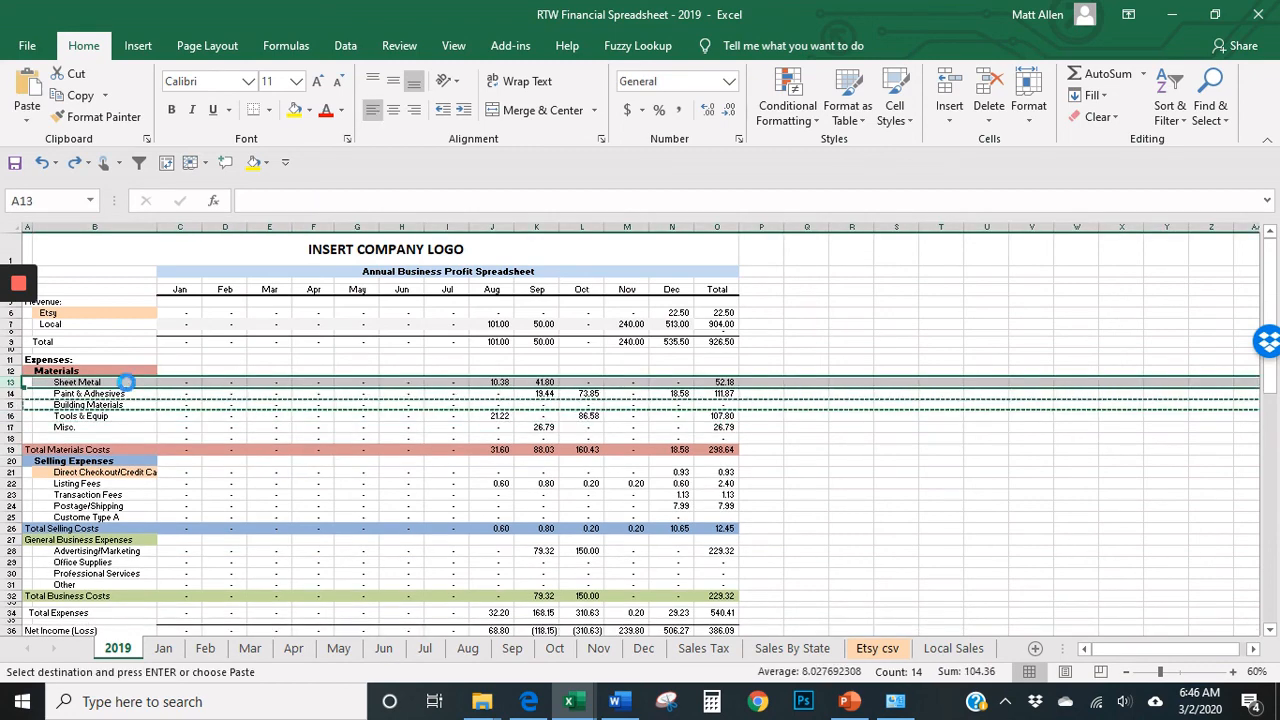
{"action": "key", "text": "Escape"}
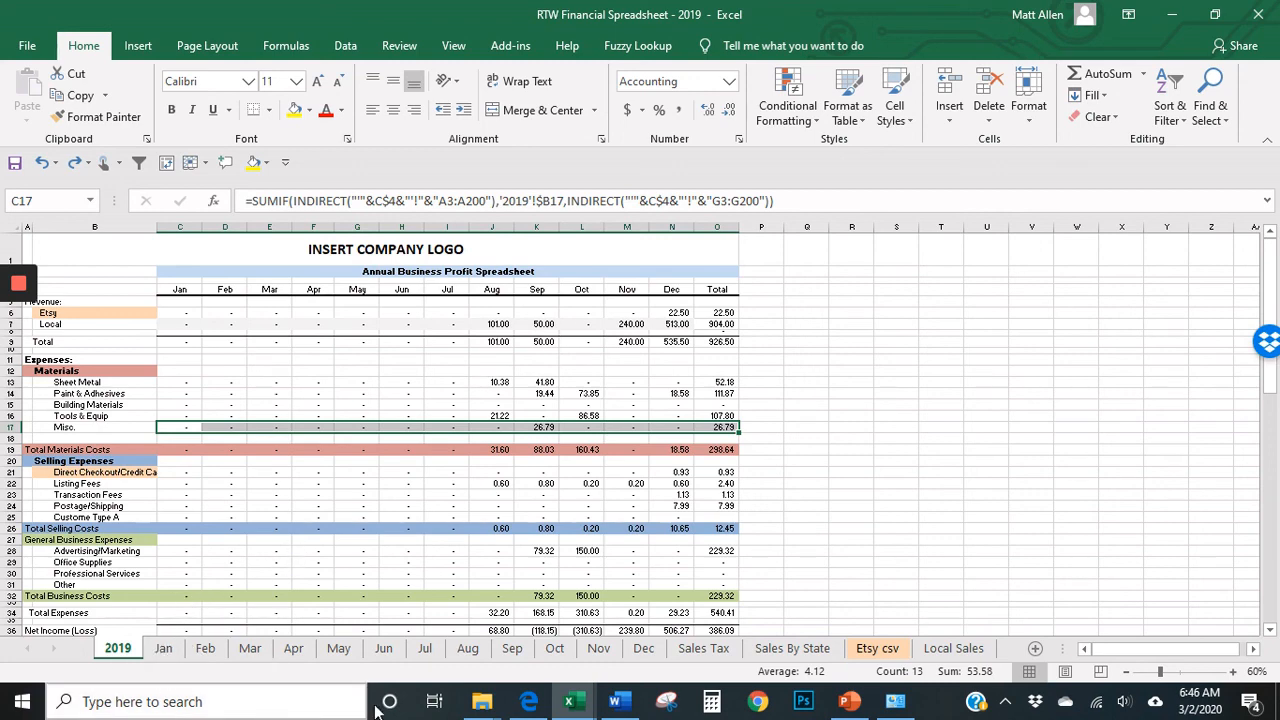
- On the Aug sheet, clear the Sheet Metal and Tools & Equip entries in rows 8 to 11 and the Listing Fees amount
{"action": "left_click", "coordinate": [468, 649]}
{"action": "left_click_drag", "start_coordinate": [80, 397], "coordinate": [584, 452]}
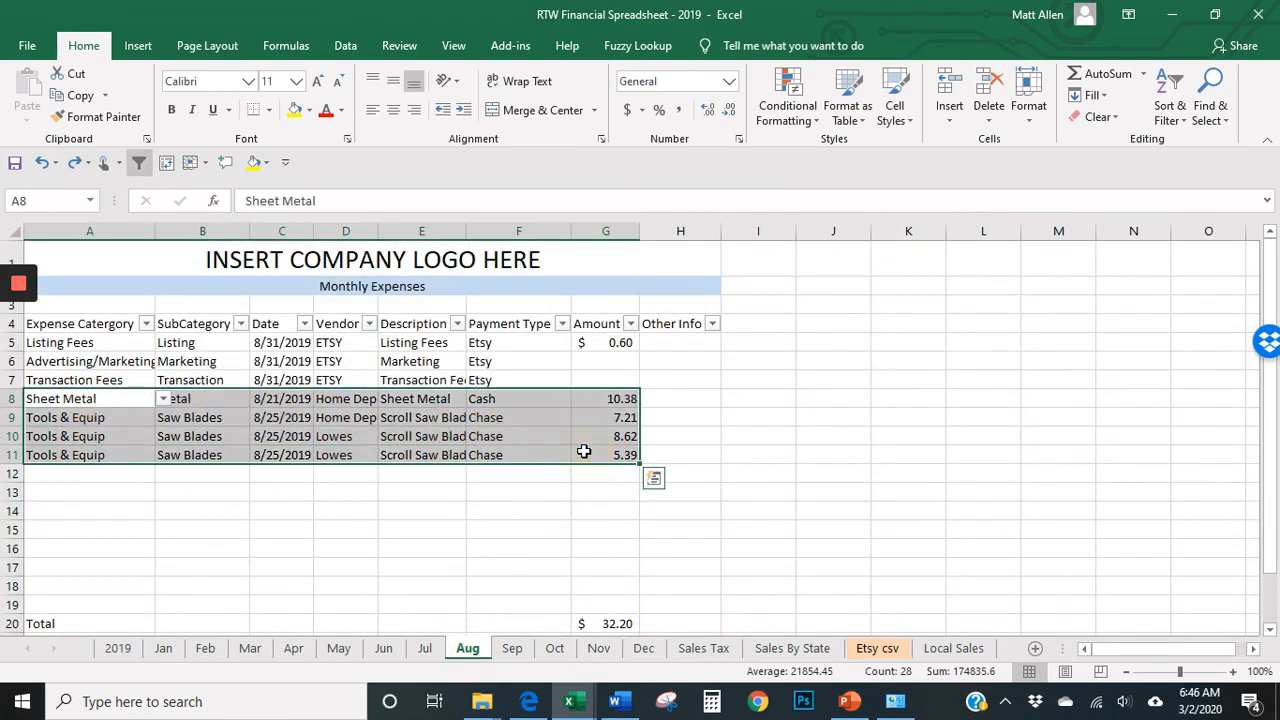
{"action": "key", "text": "Delete"}
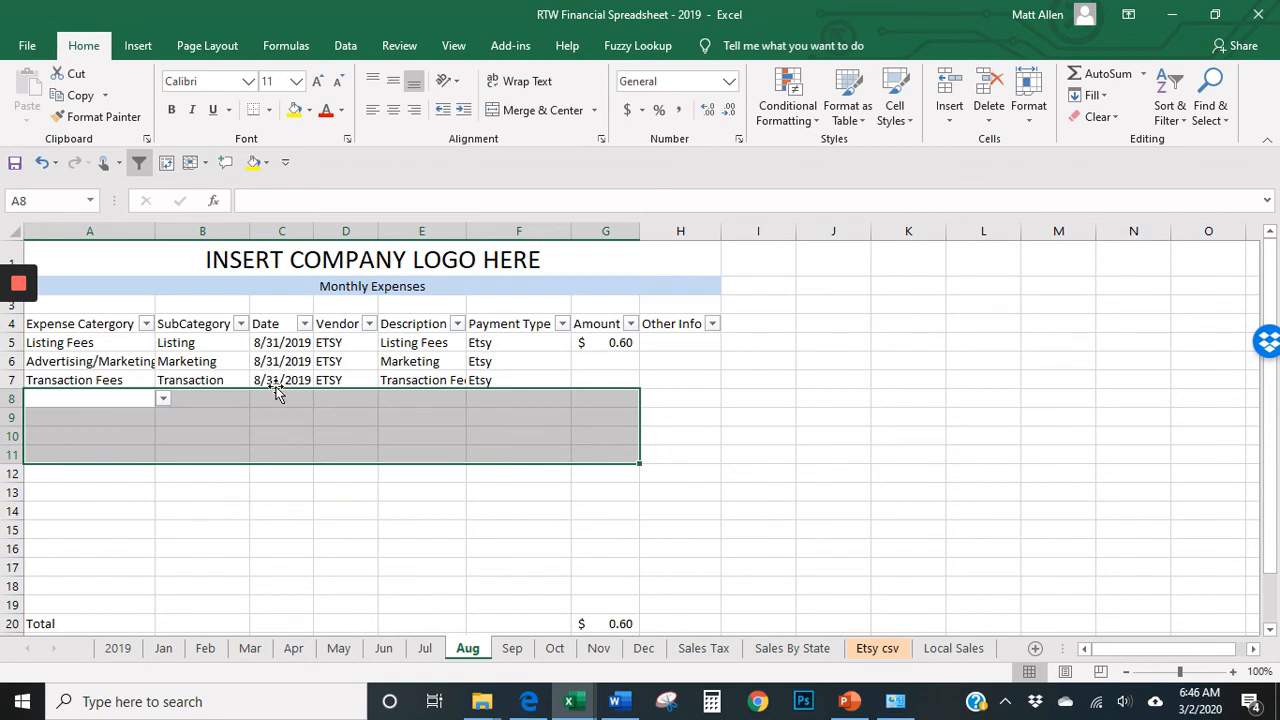
{"action": "key", "text": "ctrl+z"}
{"action": "key", "text": "Delete"}
{"action": "left_click", "coordinate": [594, 343]}
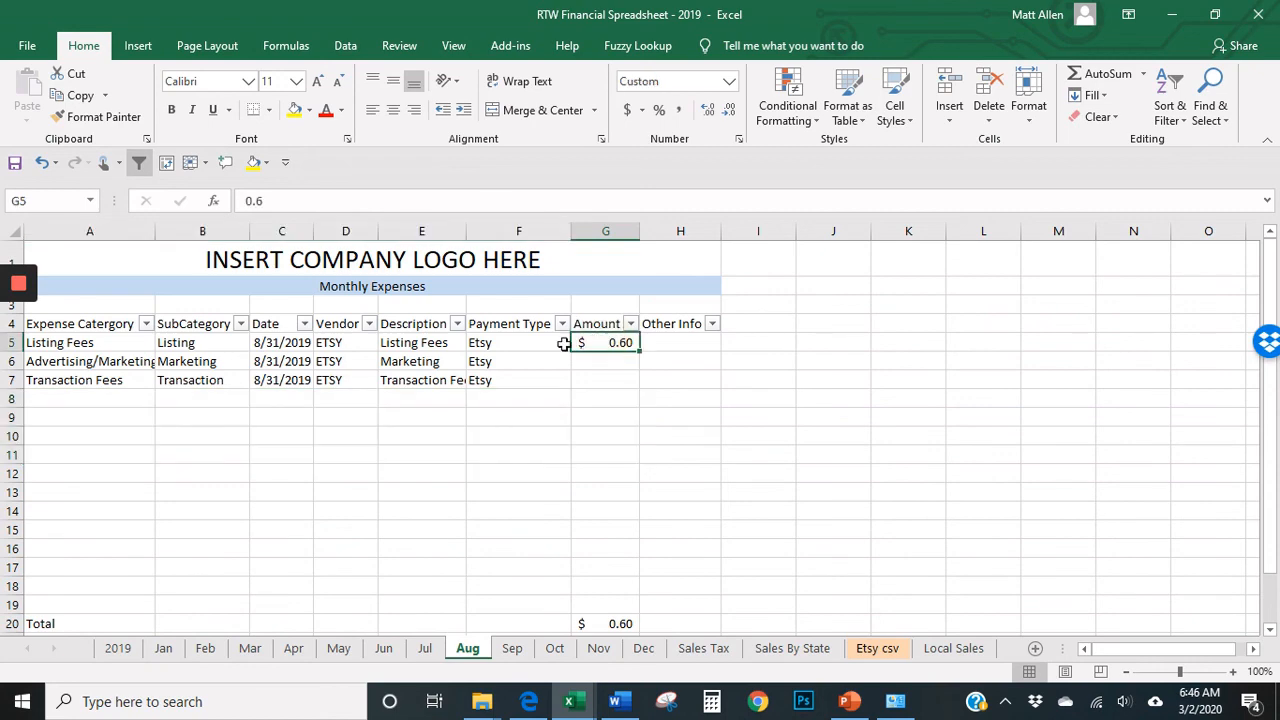
{"action": "key", "text": "Delete"}
- On the Sep sheet, clear the expense entries in rows 9 to 17 and the Listing Fees amount
{"action": "left_click", "coordinate": [511, 649]}
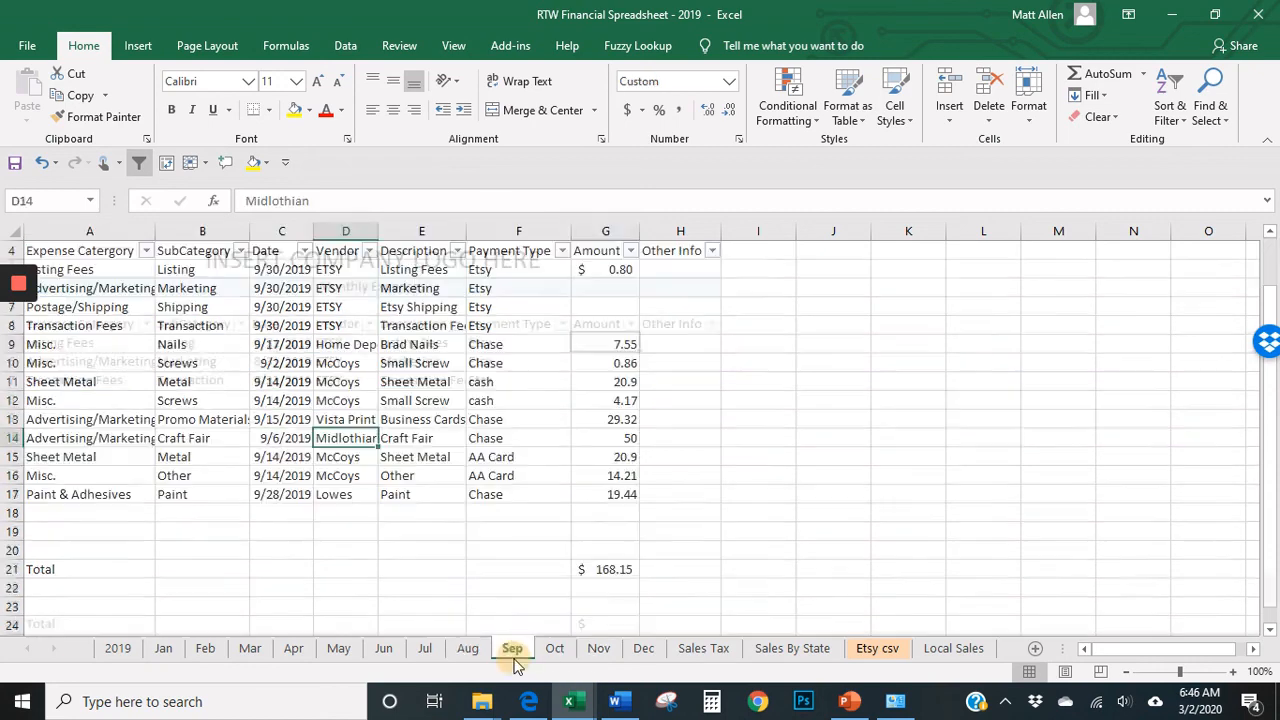
{"action": "left_click_drag", "start_coordinate": [67, 343], "coordinate": [620, 492]}
{"action": "key", "text": "Delete"}
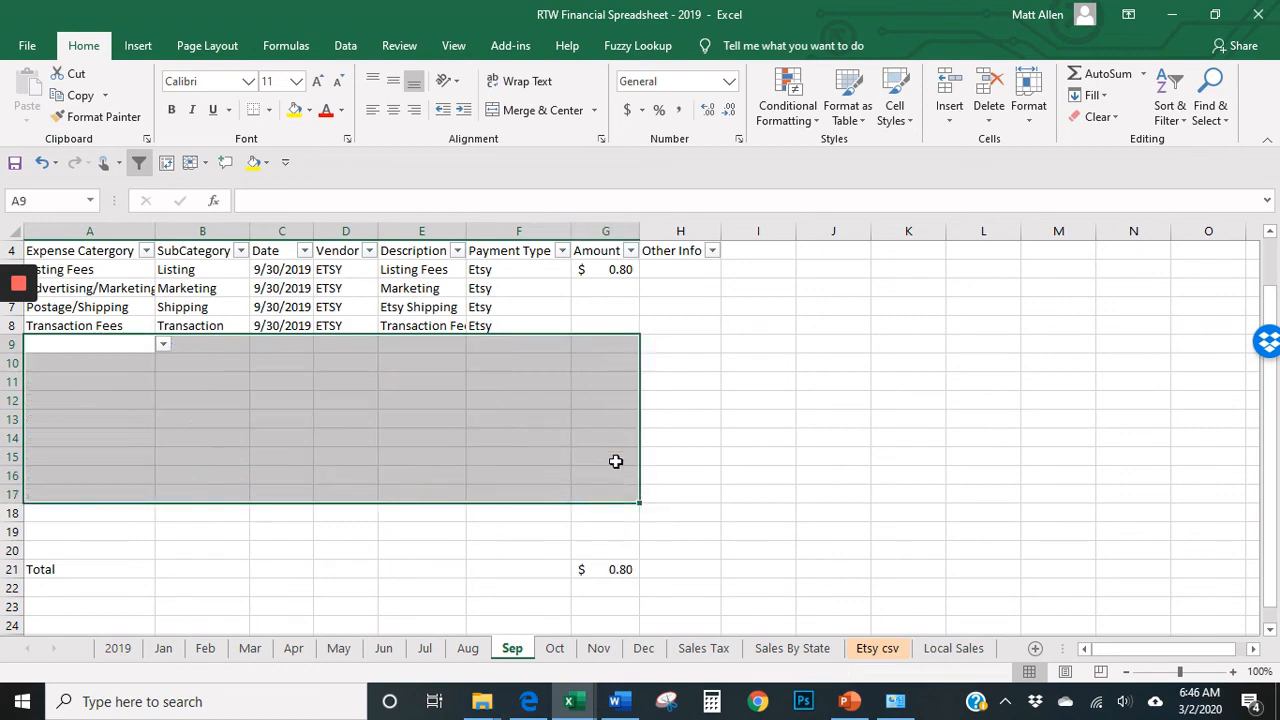
{"action": "left_click", "coordinate": [614, 269]}
{"action": "key", "text": "Delete"}
- On the Oct sheet, clear the expense entries in rows 9 to 11 and the Listing Fees amount
{"action": "left_click", "coordinate": [556, 649]}
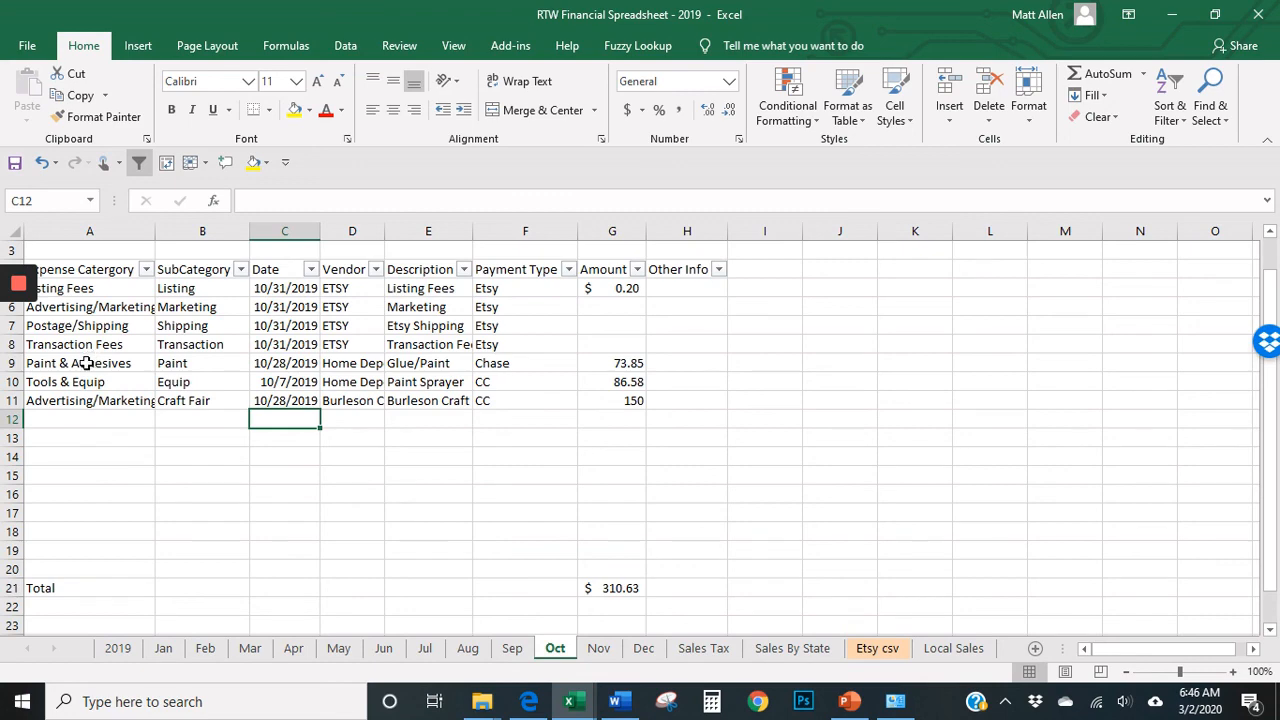
{"action": "left_click_drag", "start_coordinate": [87, 363], "coordinate": [600, 400]}
{"action": "key", "text": "Delete"}
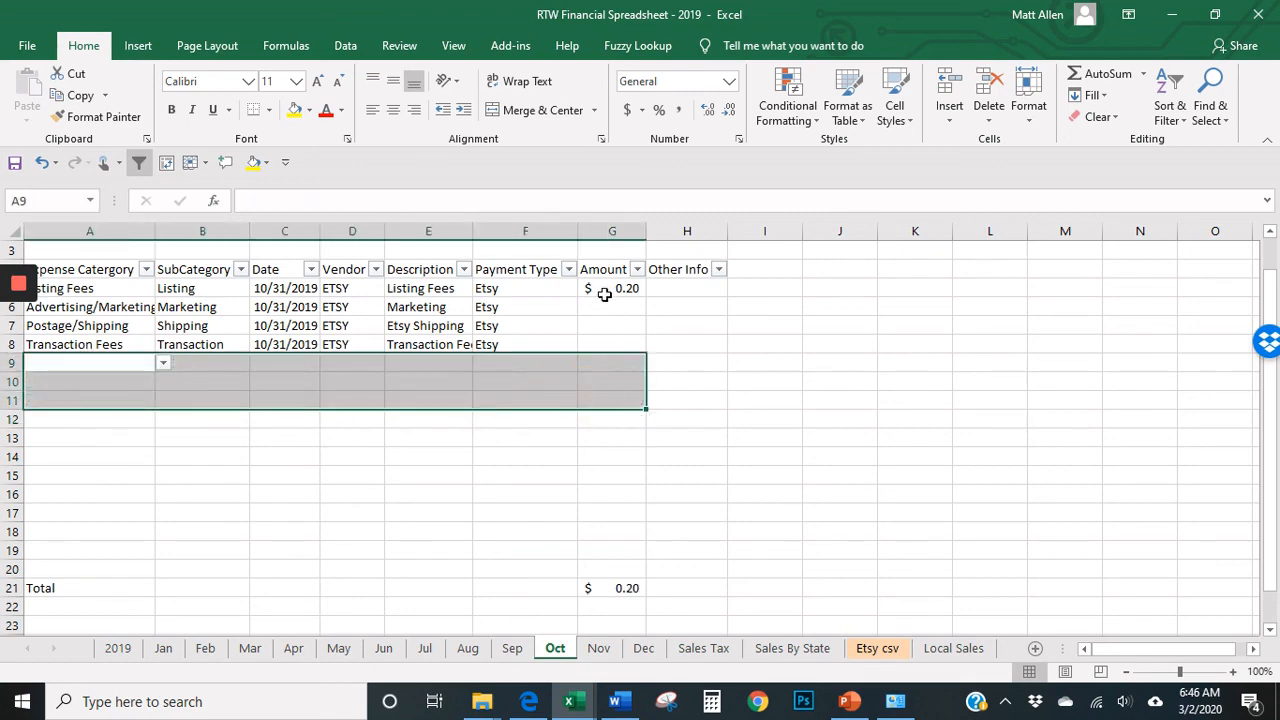
{"action": "left_click", "coordinate": [604, 292]}
{"action": "key", "text": "Delete"}
- Clear the Listing Fees amount on the Nov sheet, plus the Paint & Adhesives entry and all Etsy fee amounts on the Dec sheet
{"action": "left_click", "coordinate": [599, 648]}
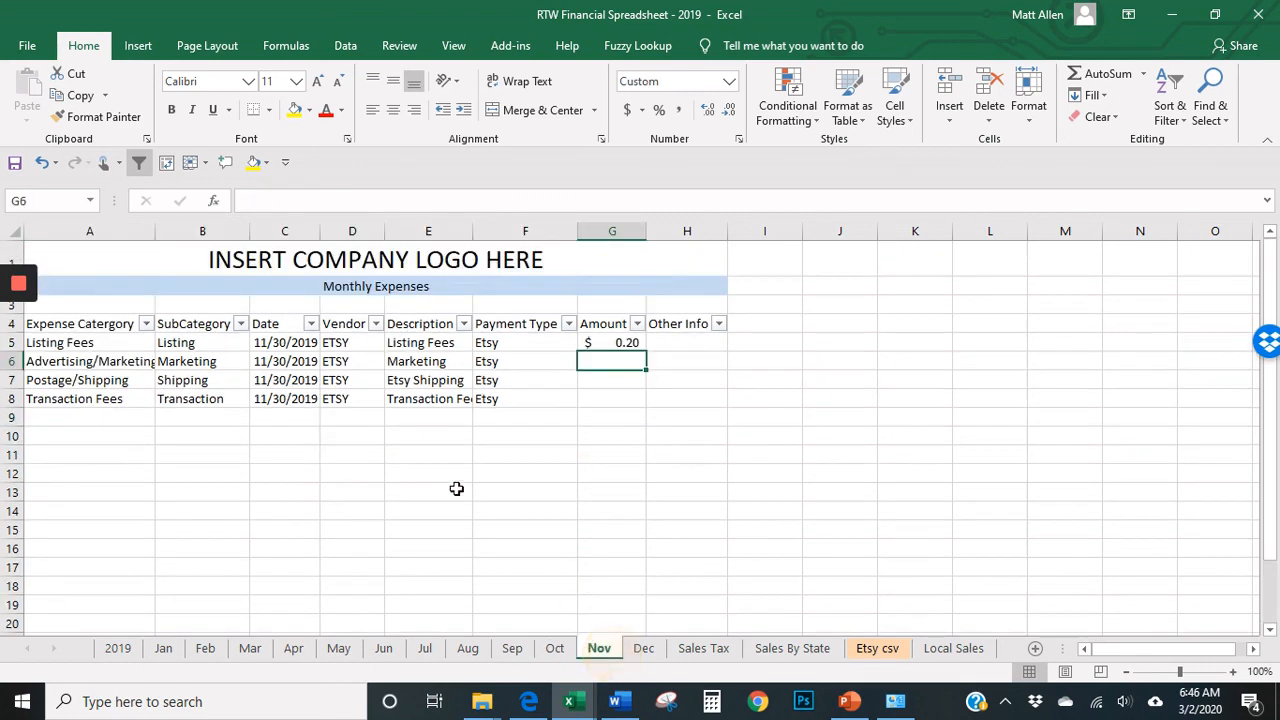
{"action": "left_click", "coordinate": [645, 648]}
{"action": "left_click_drag", "start_coordinate": [78, 414], "coordinate": [606, 418]}
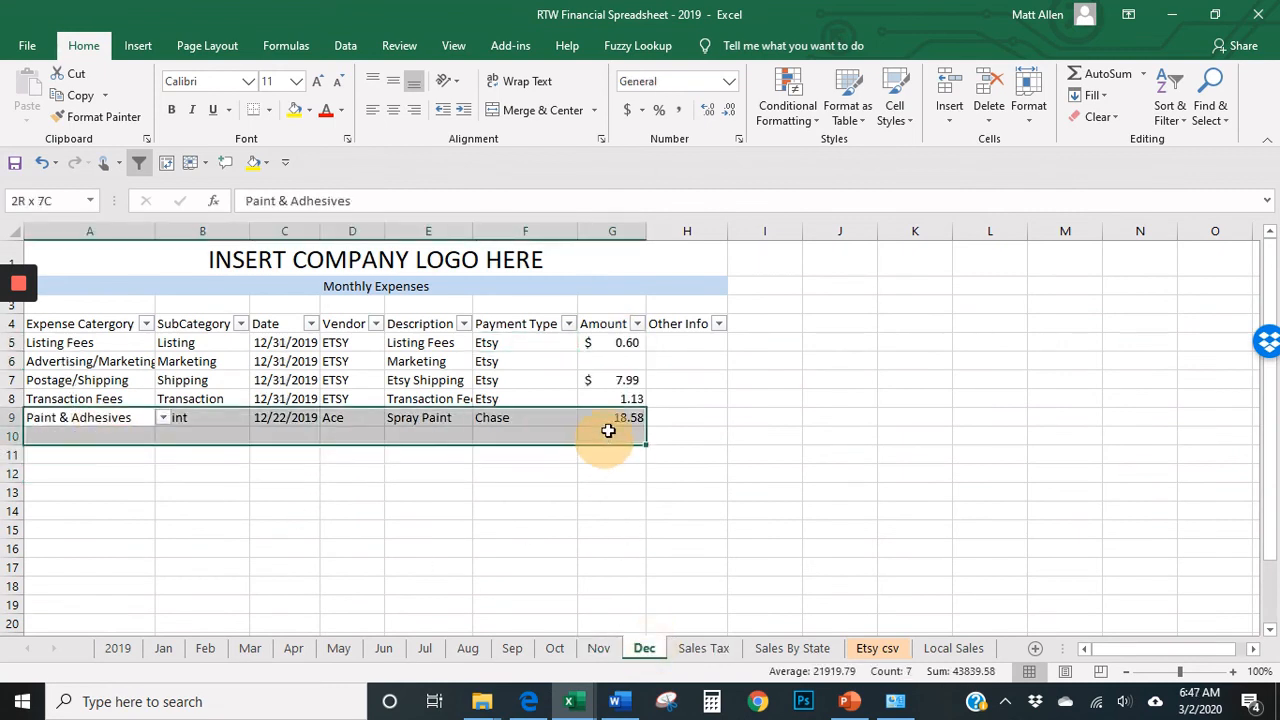
{"action": "key", "text": "Delete"}
{"action": "left_click_drag", "start_coordinate": [626, 344], "coordinate": [629, 400]}
{"action": "key", "text": "Delete"}
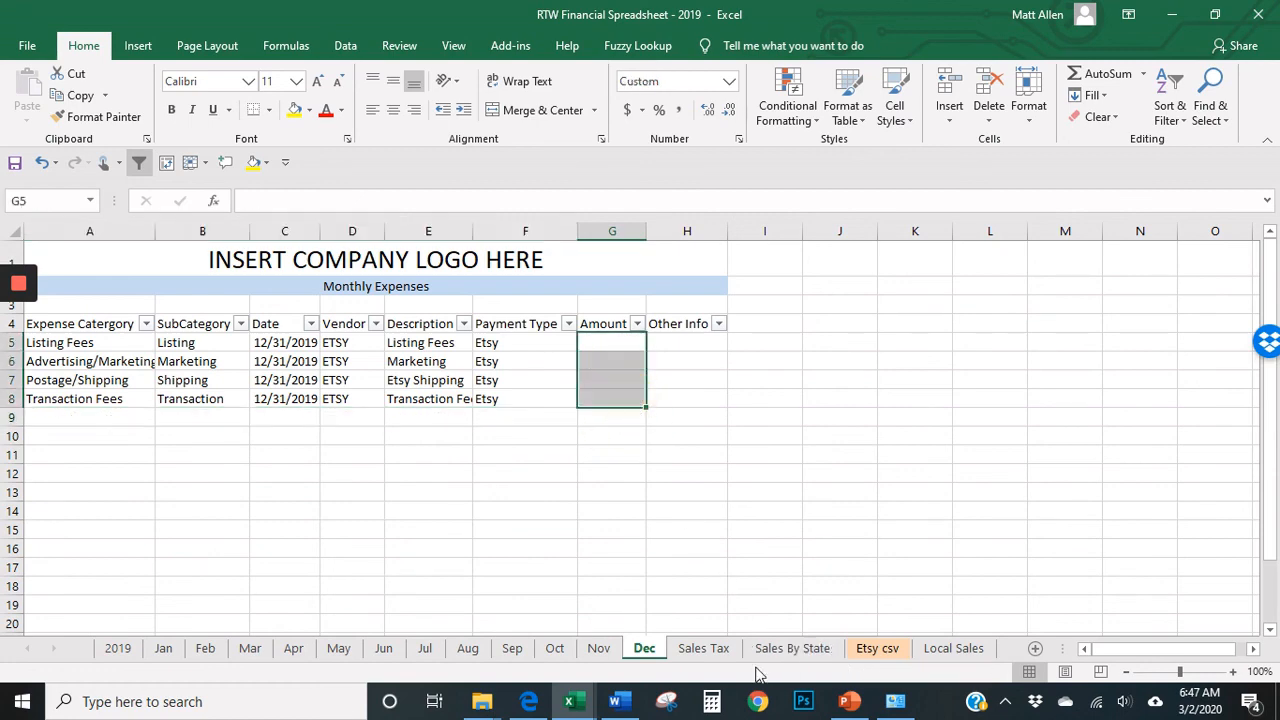
- Delete the December order row from the Etsy csv sheet and check the 2019 summary sheet
{"action": "left_click", "coordinate": [885, 649]}
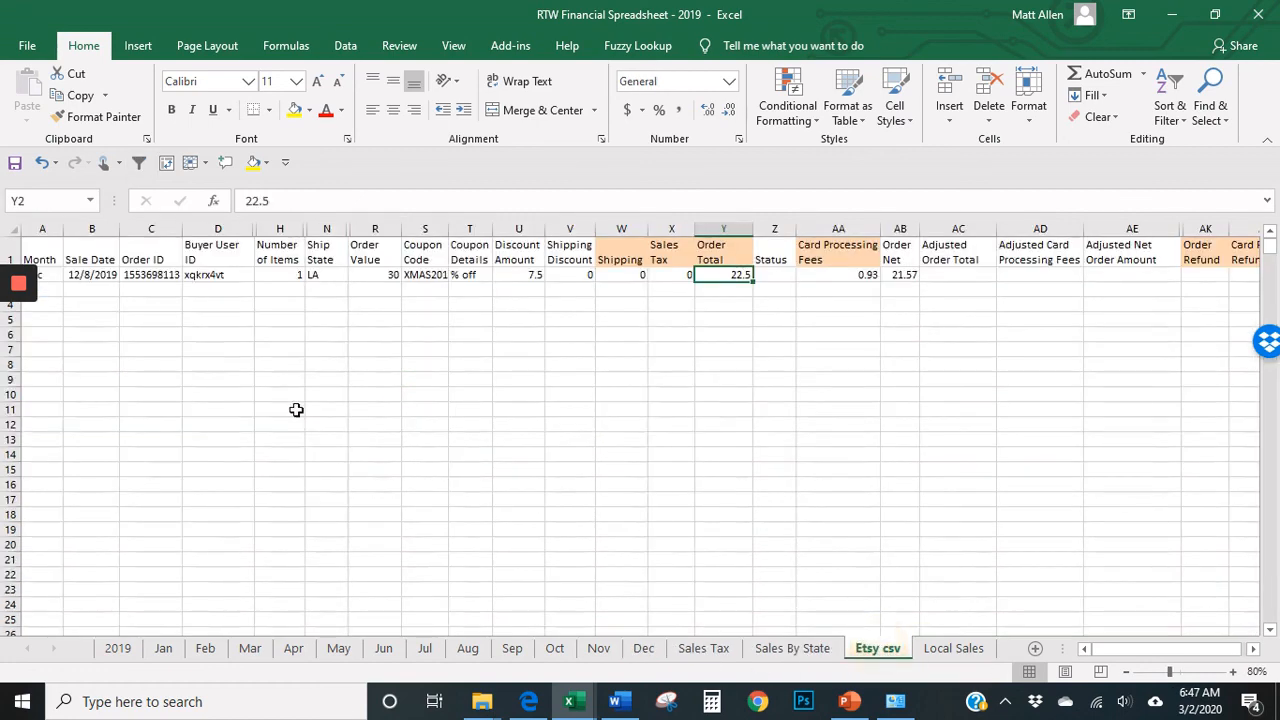
{"action": "left_click", "coordinate": [133, 274]}
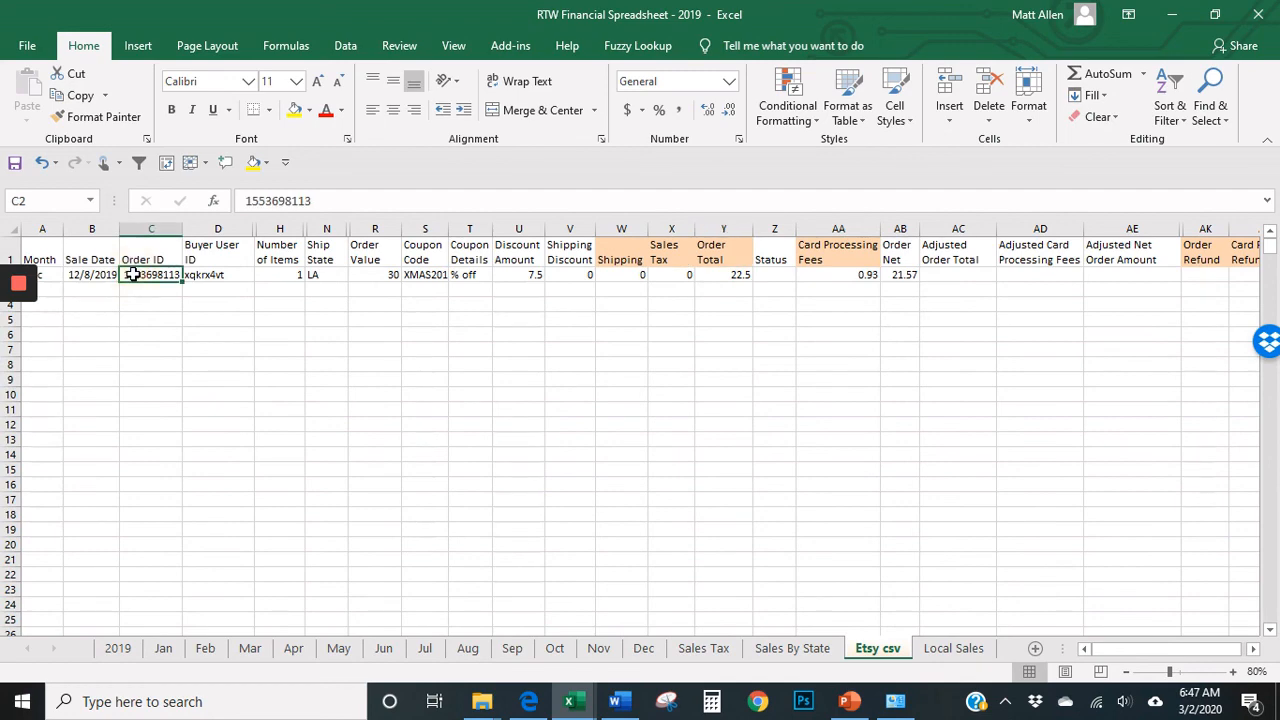
{"action": "key", "text": "shift+space"}
{"action": "key", "text": "ctrl+minus"}
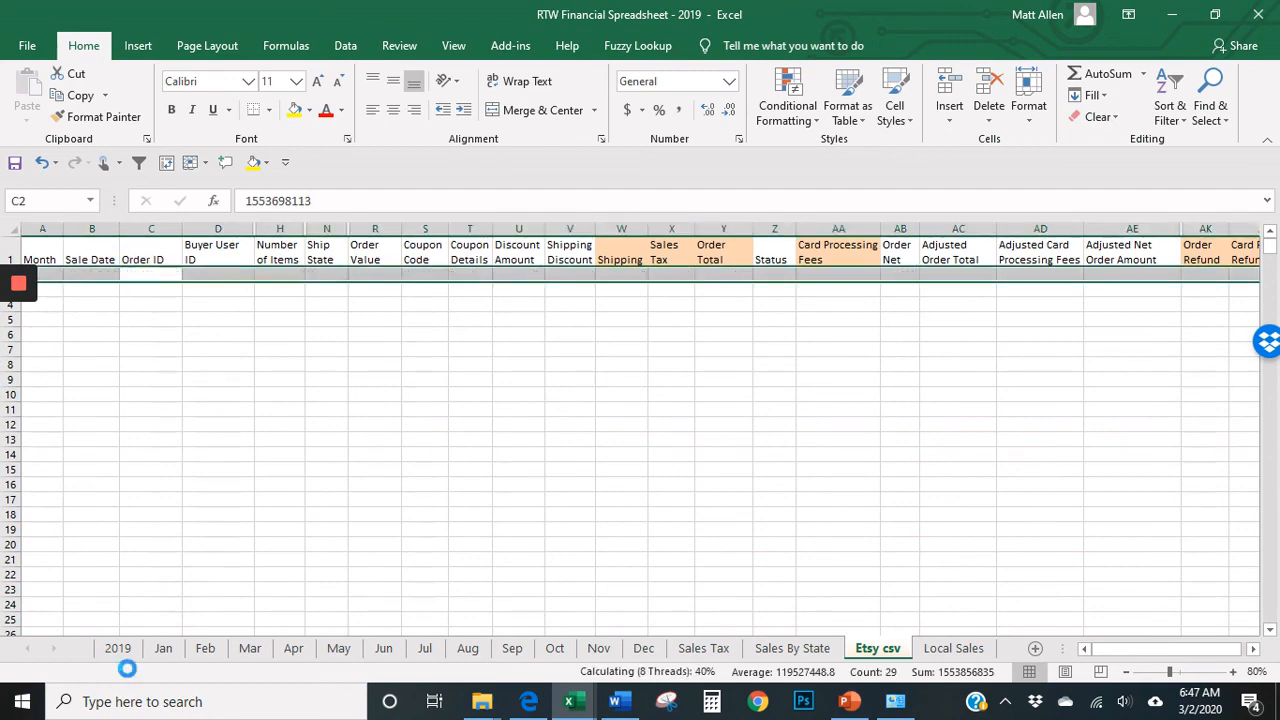
{"action": "left_click", "coordinate": [122, 650]}
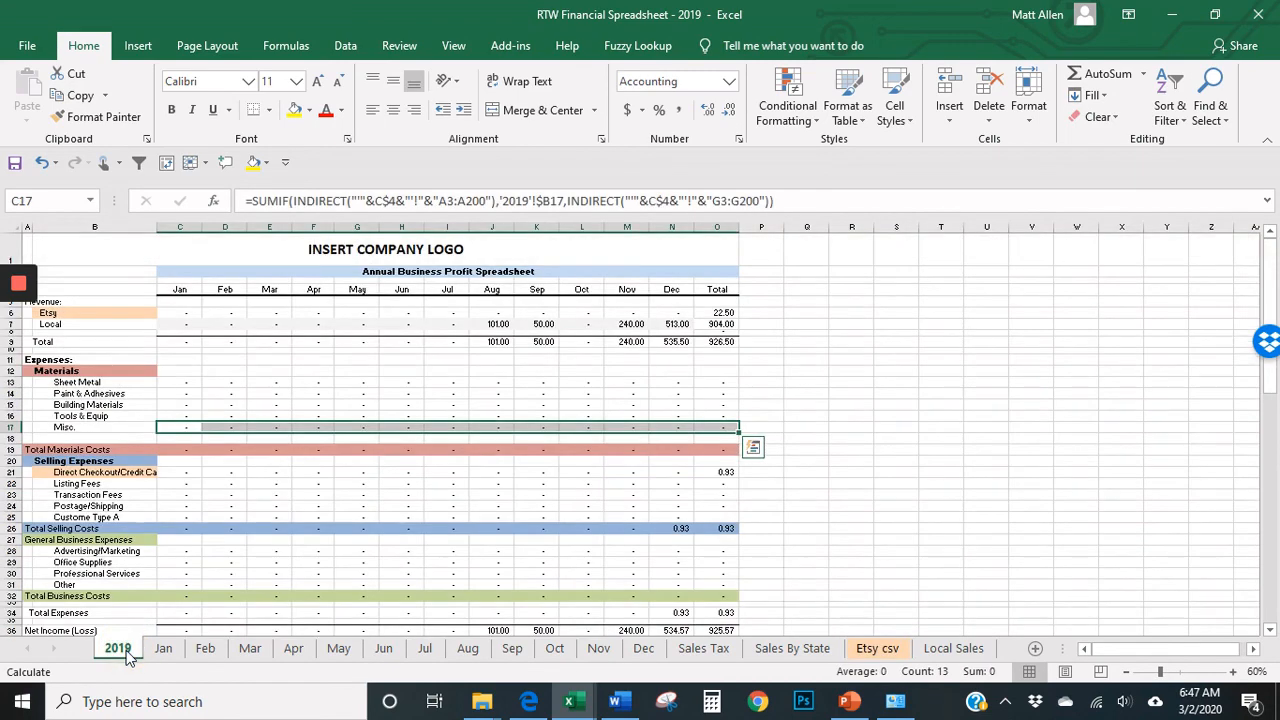
- Clear all sales records below the headers on the Local Sales sheet and return to the 2019 summary sheet
{"action": "left_click", "coordinate": [950, 649]}
{"action": "left_click_drag", "start_coordinate": [68, 270], "coordinate": [471, 272]}
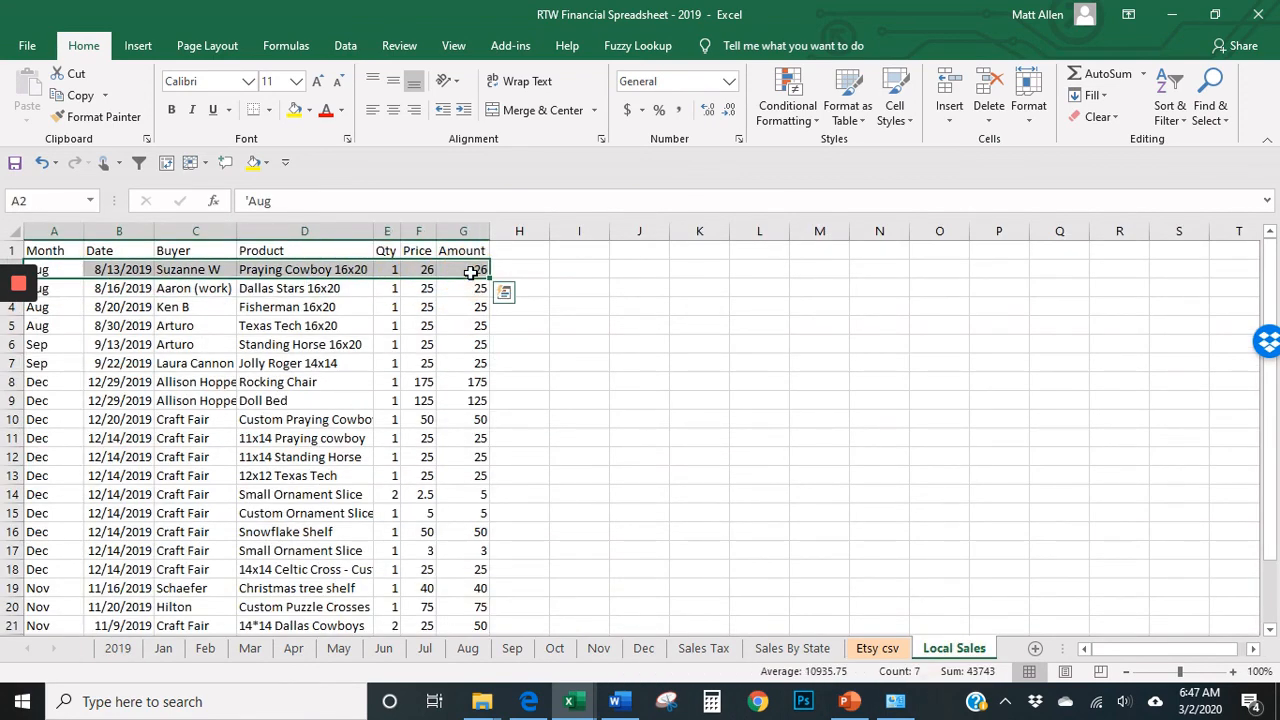
{"action": "key", "text": "ctrl+shift+Down"}
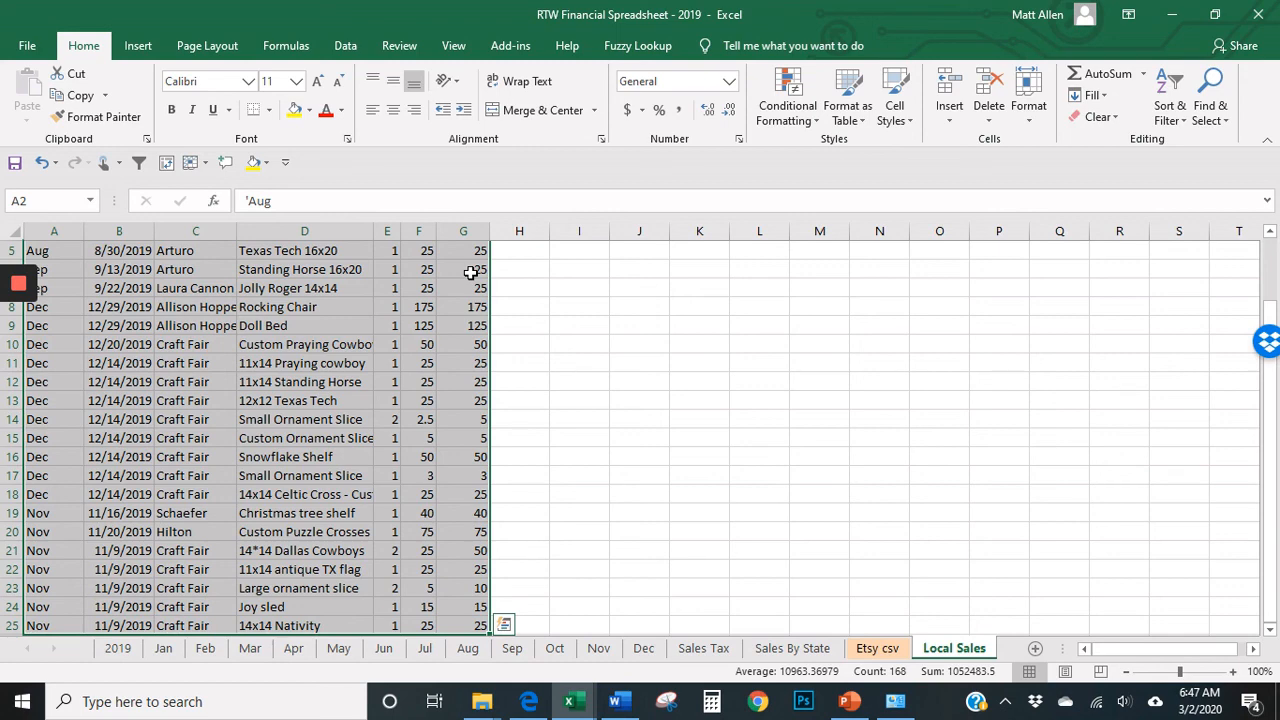
{"action": "key", "text": "Delete"}
{"action": "key", "text": "ctrl+Home"}
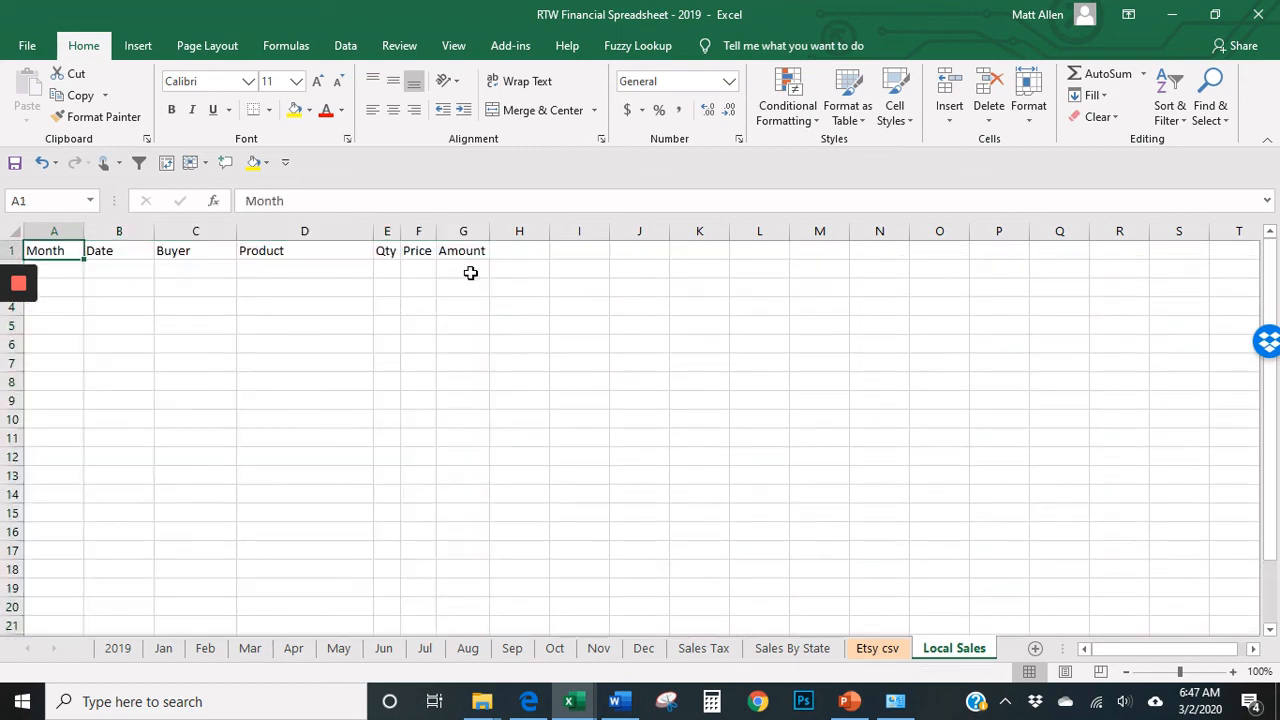
{"action": "left_click", "coordinate": [120, 650]}
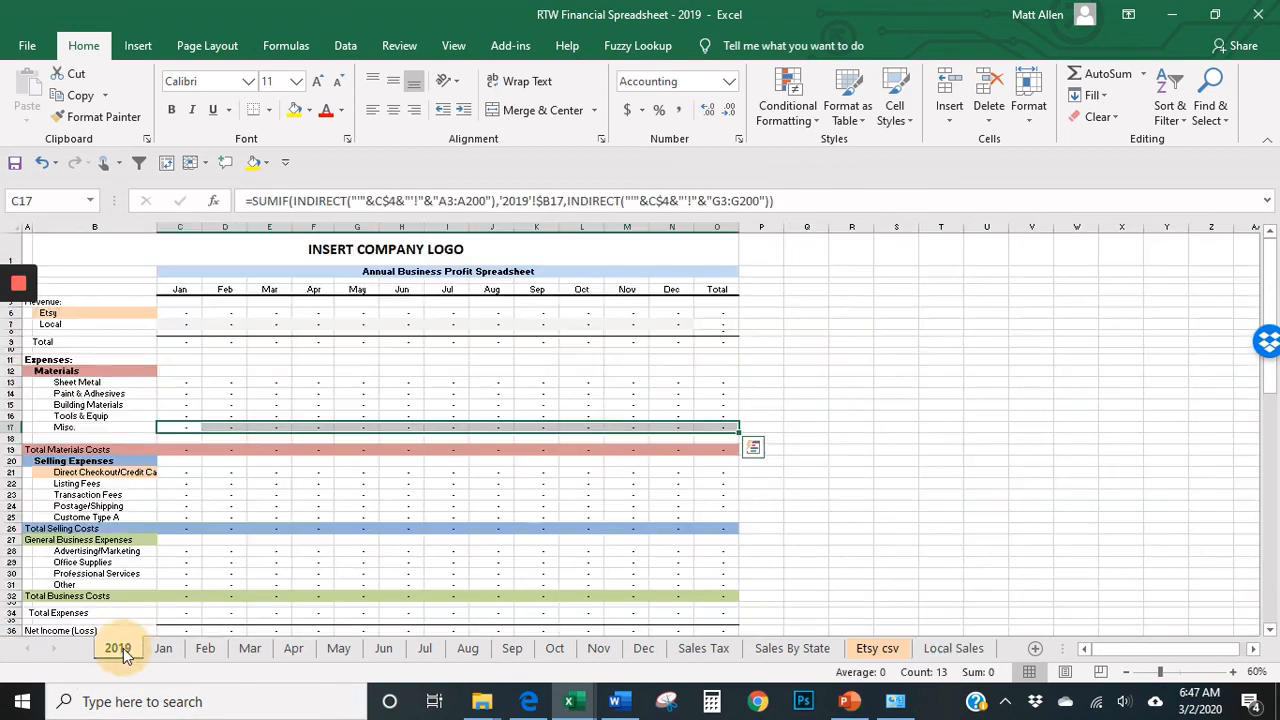
- Rename the 2019 summary sheet to 2020
{"action": "right_click", "coordinate": [123, 652]}
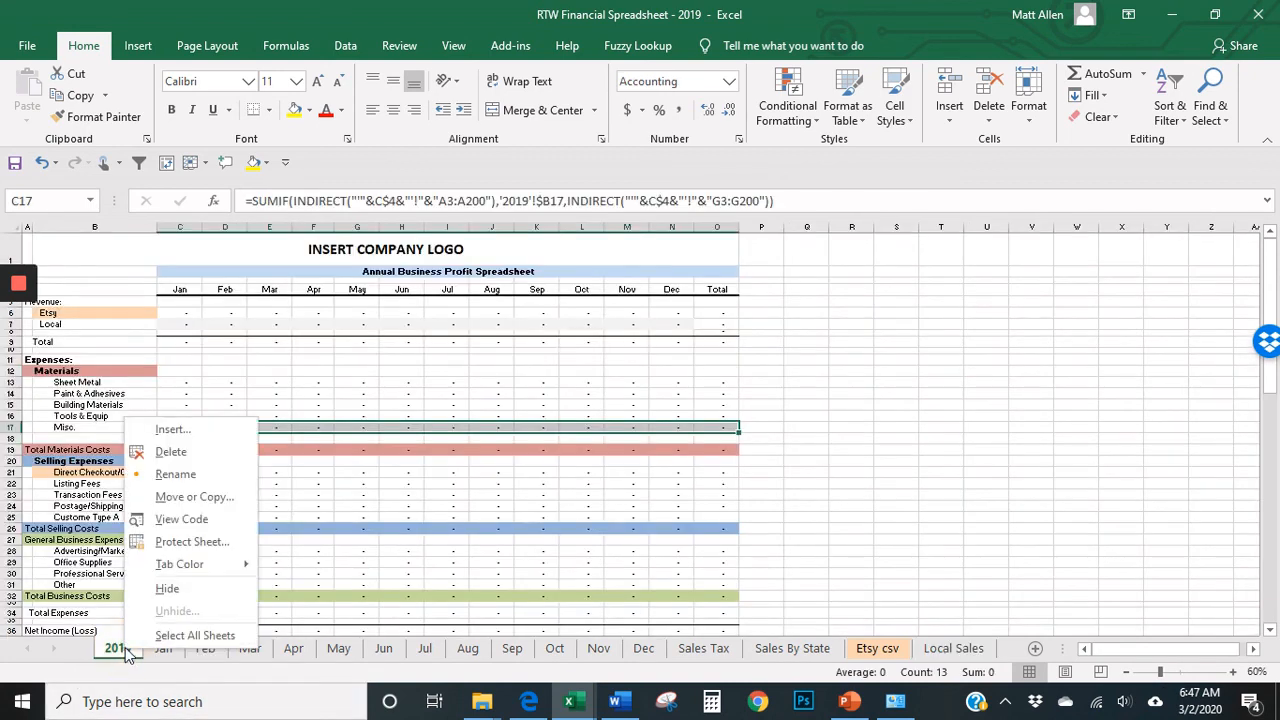
{"action": "left_click", "coordinate": [177, 474]}
{"action": "type", "text": "2020"}
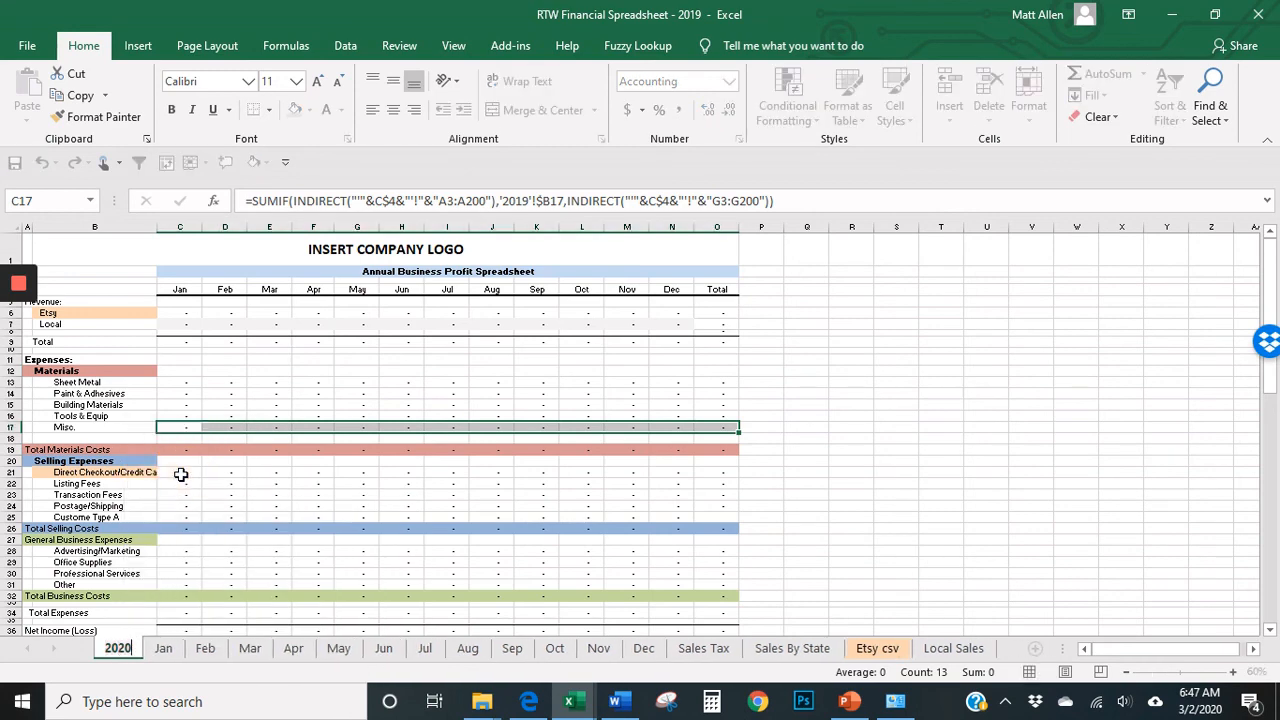
{"action": "key", "text": "Return"}
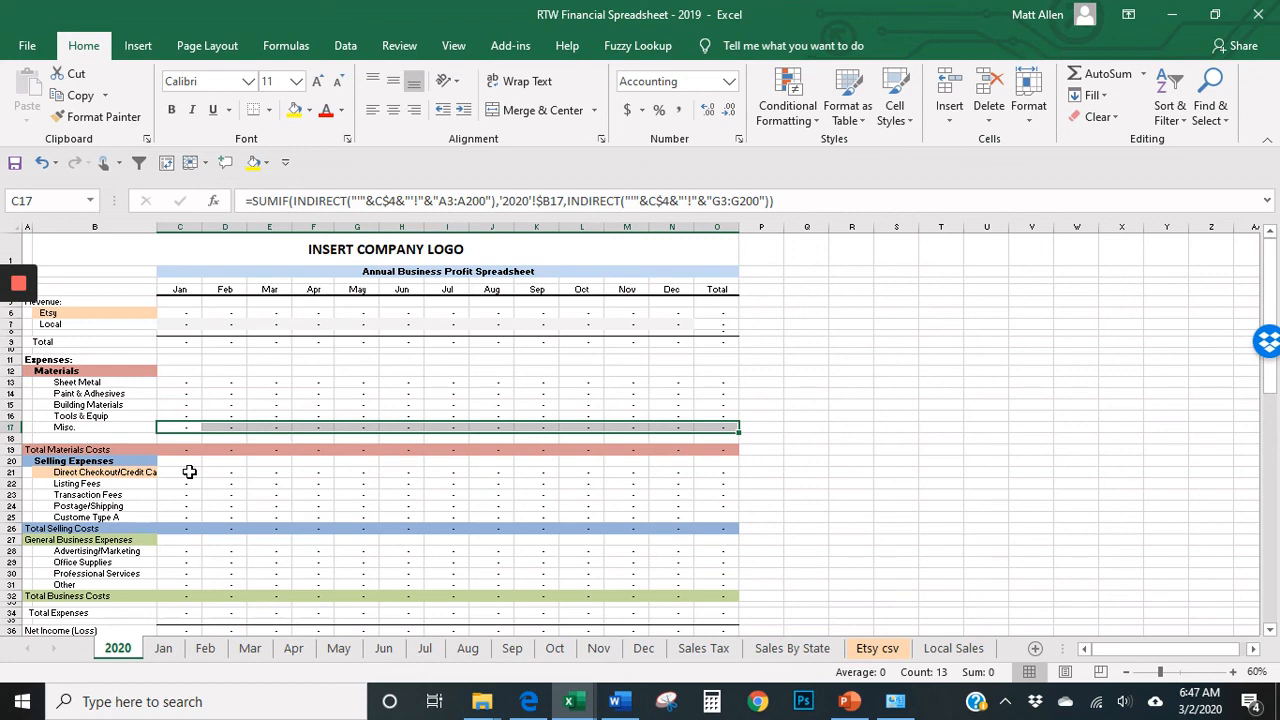
{"action": "left_click", "coordinate": [258, 372]}
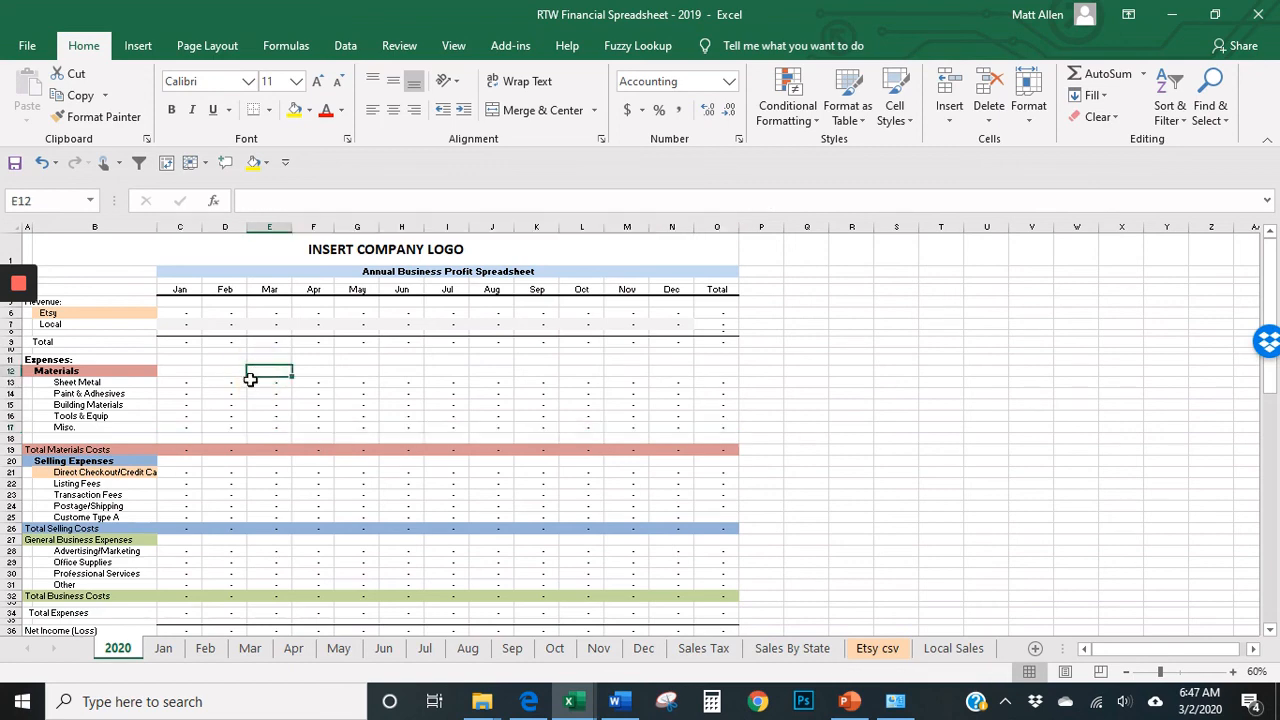
{"action": "left_click", "coordinate": [171, 403]}
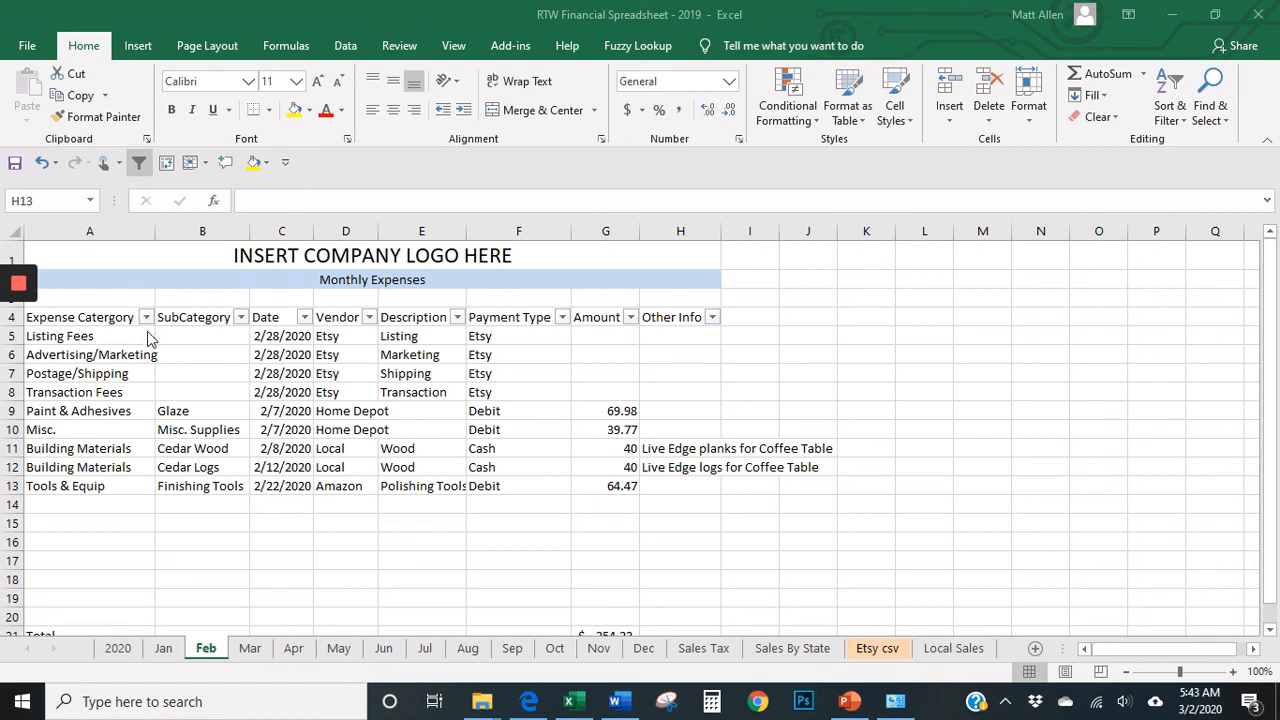
- On the Feb sheet, examine the expense category choices available for the Misc. entry in row 10
{"action": "left_click", "coordinate": [130, 429]}
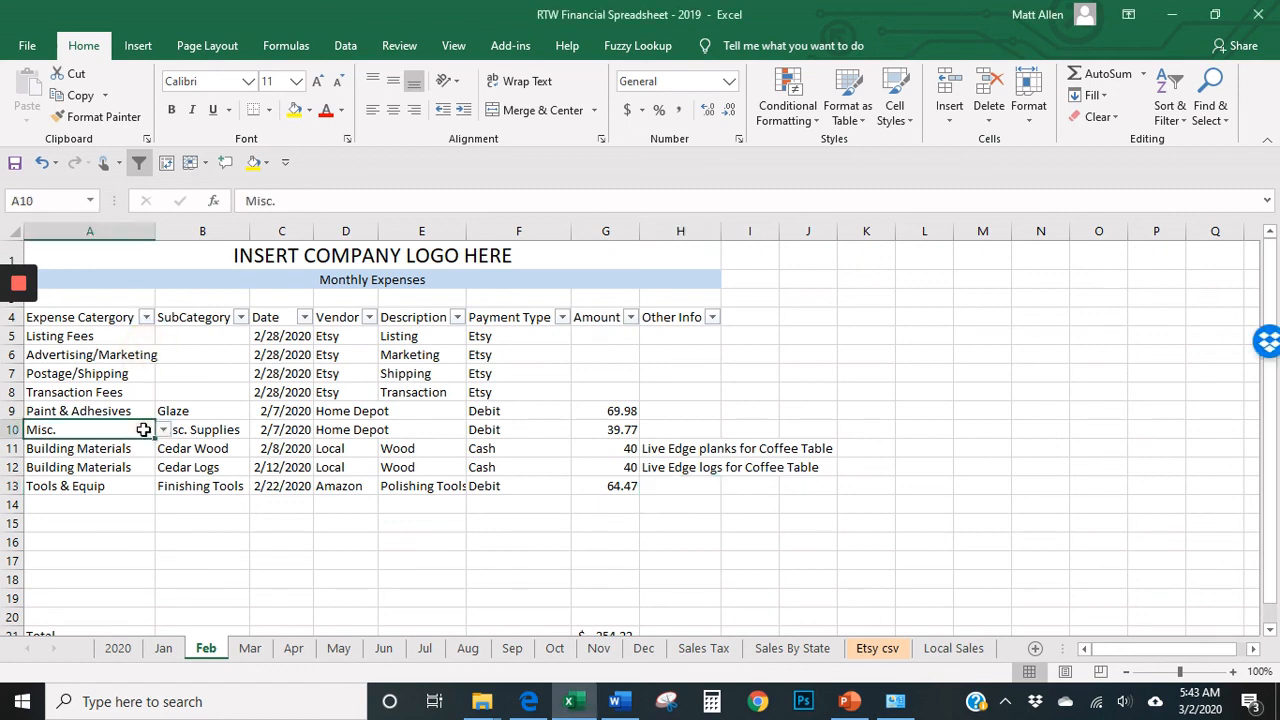
{"action": "left_click", "coordinate": [163, 430]}
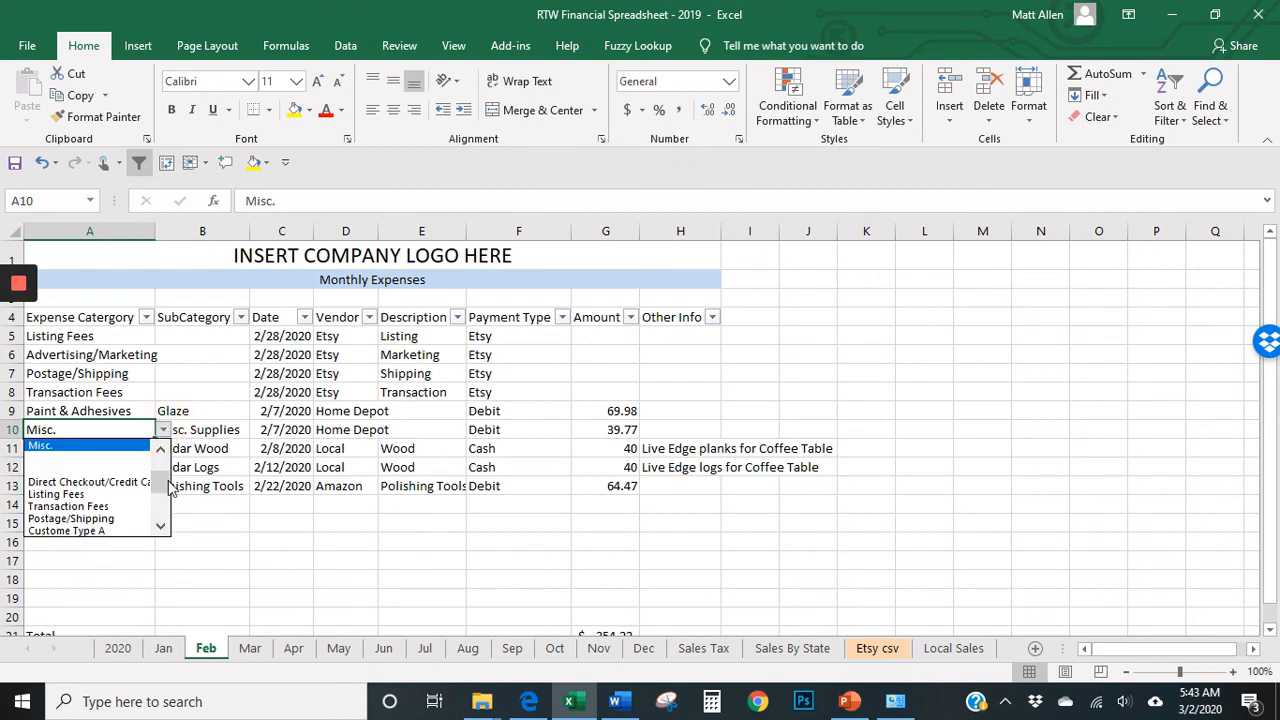
{"action": "mouse_move", "coordinate": [163, 483]}
{"action": "left_mouse_down"}
{"action": "mouse_move", "coordinate": [164, 457]}
{"action": "mouse_move", "coordinate": [164, 532]}
{"action": "mouse_move", "coordinate": [172, 473]}
{"action": "left_mouse_up"}
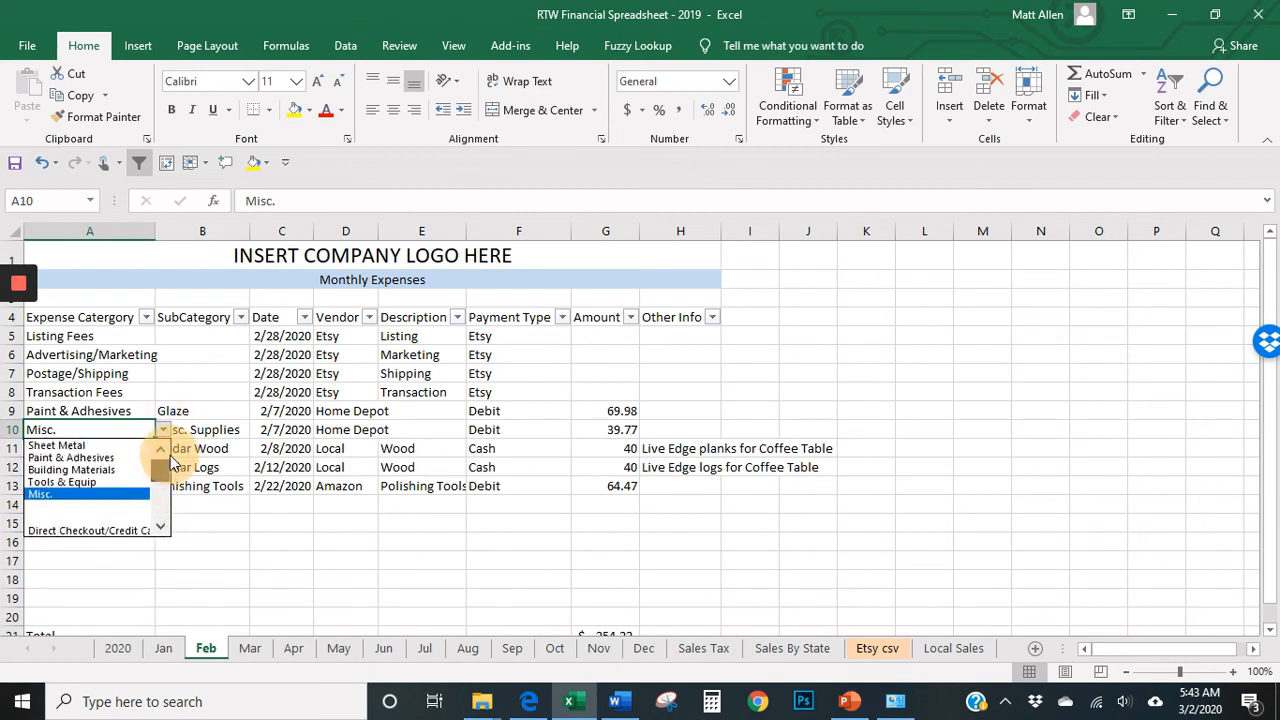
{"action": "left_click", "coordinate": [226, 538]}
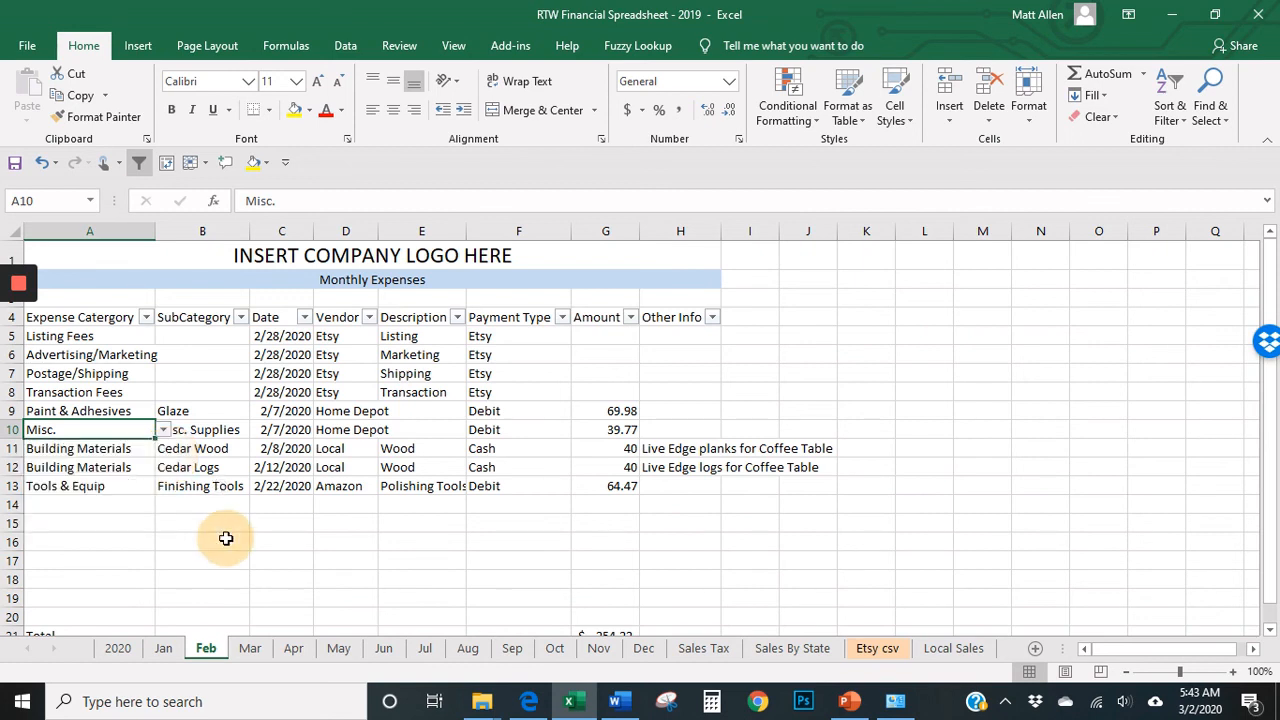
{"action": "left_click", "coordinate": [163, 429]}
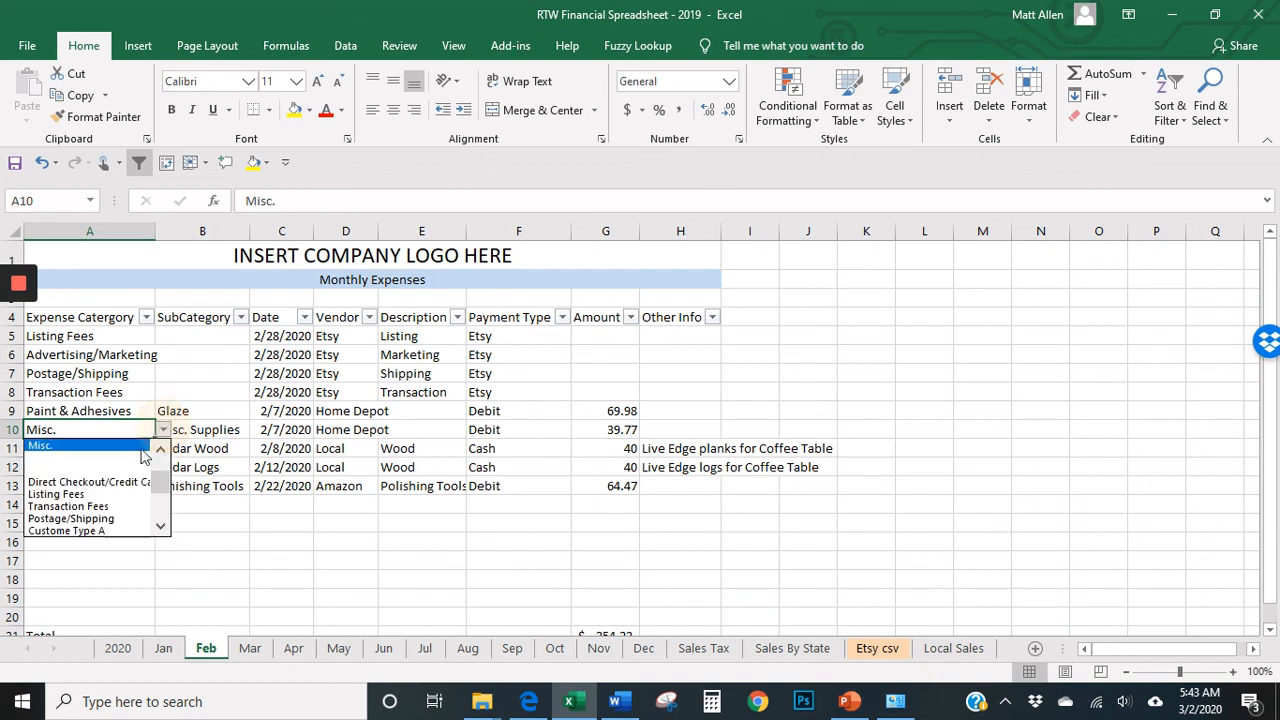
{"action": "left_click_drag", "start_coordinate": [161, 482], "coordinate": [167, 462]}
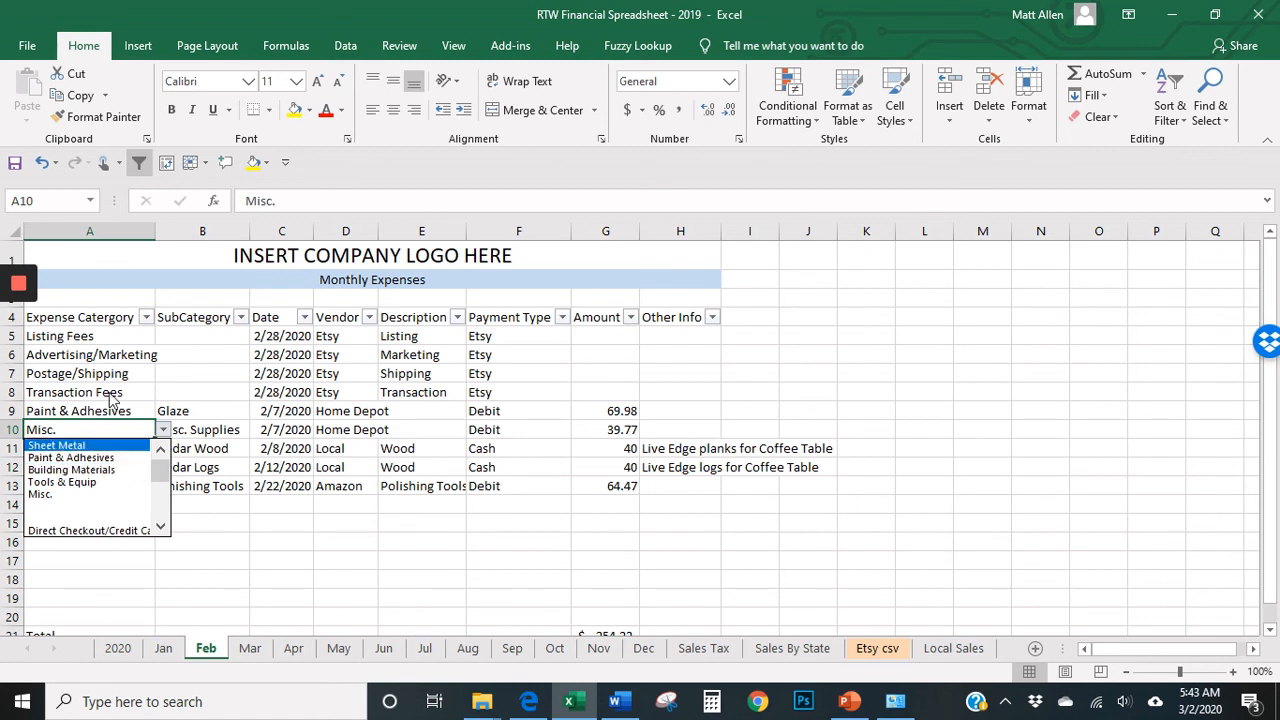
{"action": "left_click", "coordinate": [261, 366]}
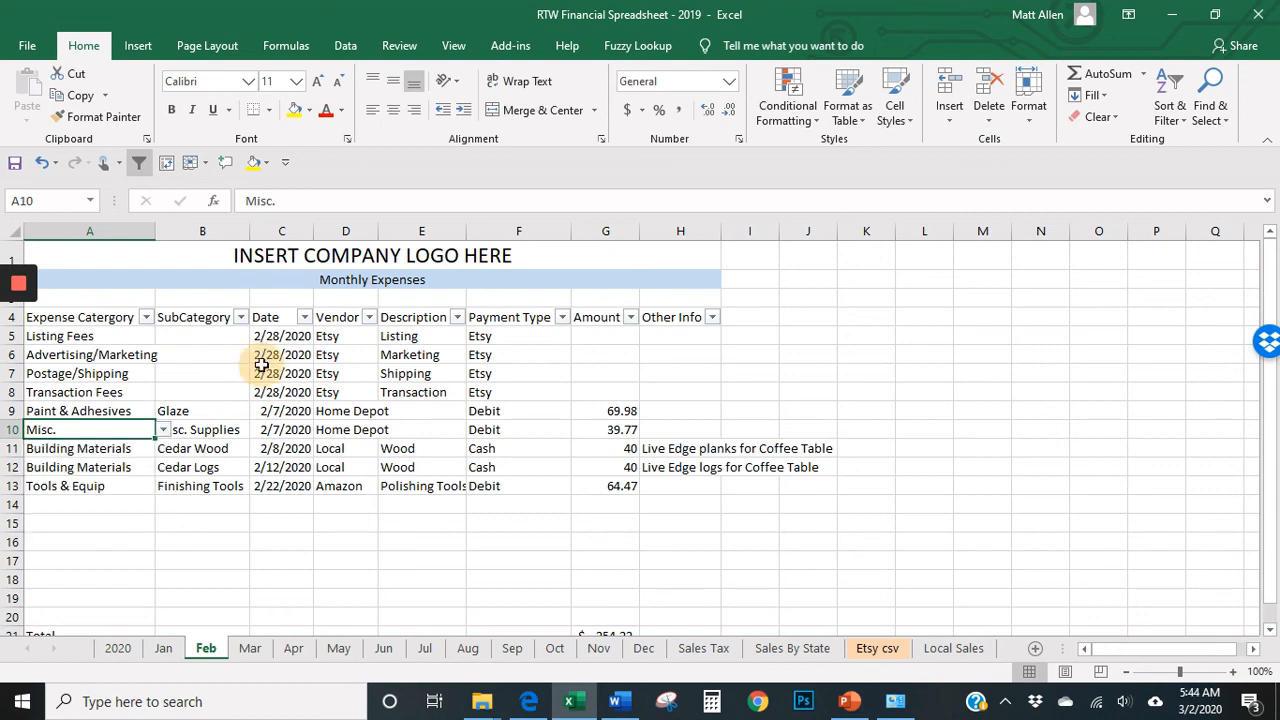
- Review the SubCategory column on the Feb sheet, comparing the Paint & Adhesives category with its Glaze subcategory
{"action": "left_click", "coordinate": [207, 318]}
{"action": "left_click_drag", "start_coordinate": [208, 333], "coordinate": [178, 467]}
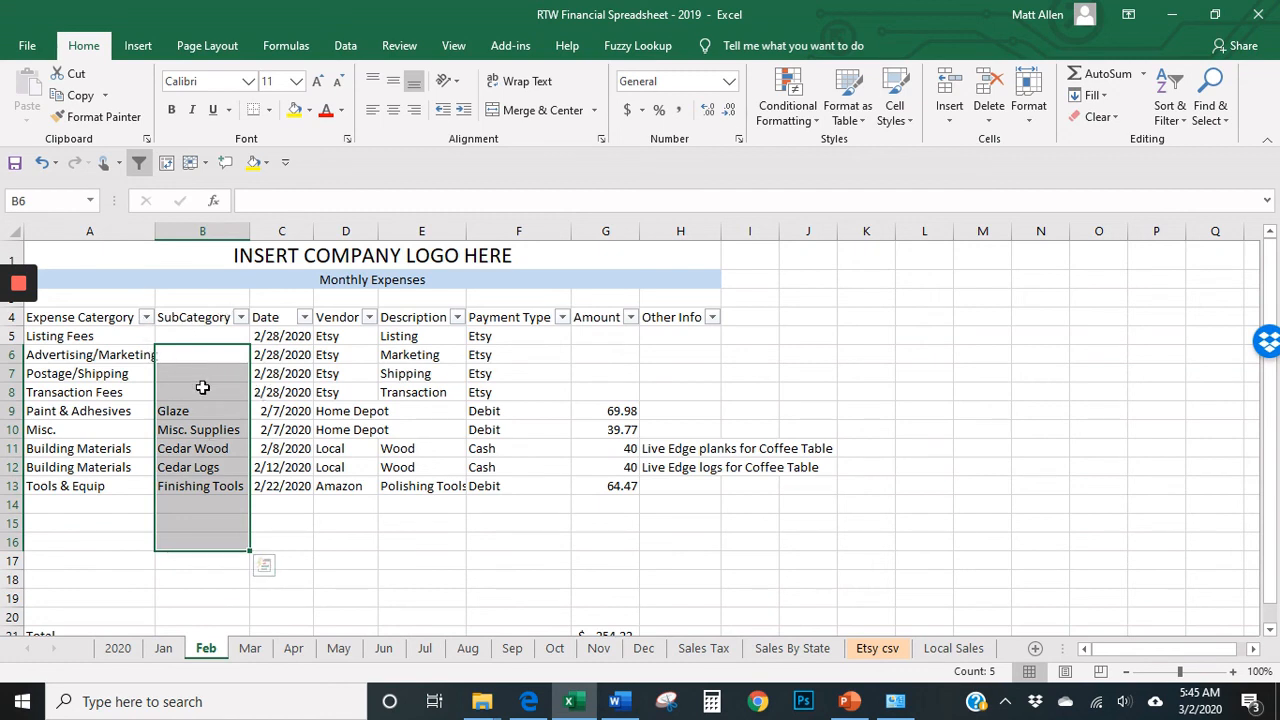
{"action": "left_click_drag", "start_coordinate": [200, 389], "coordinate": [201, 444]}
{"action": "left_click", "coordinate": [120, 409]}
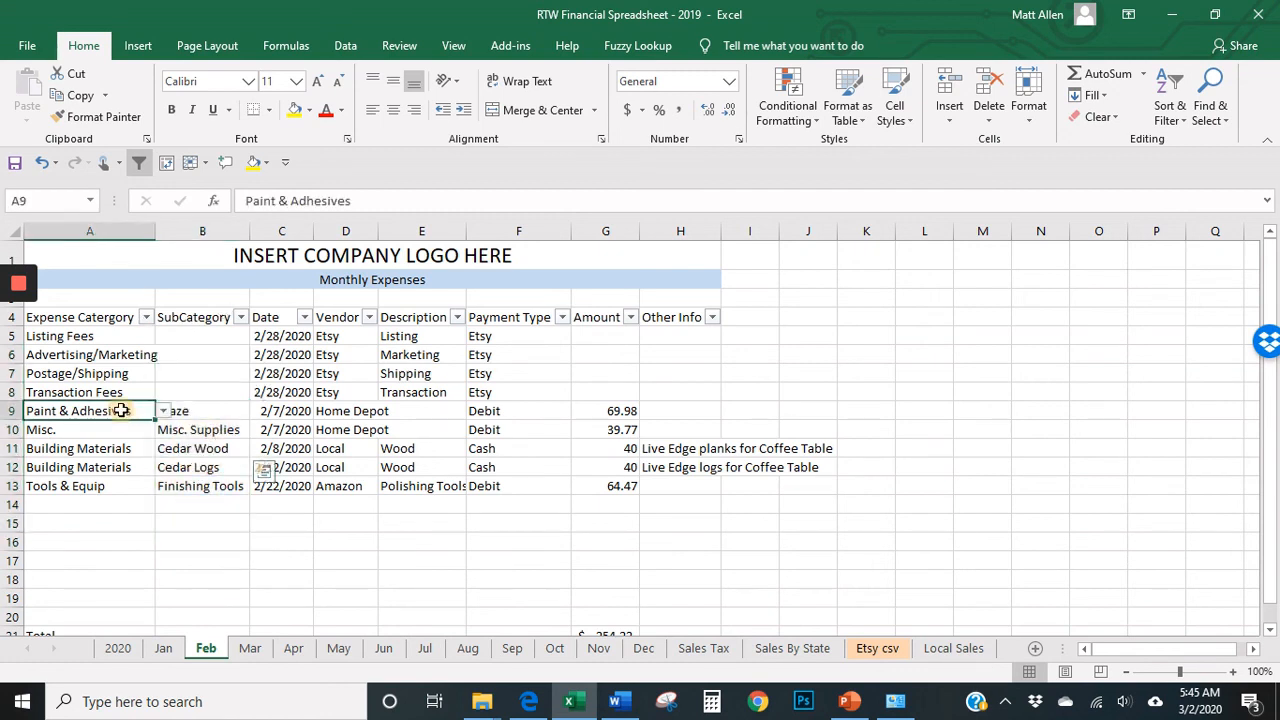
{"action": "left_click", "coordinate": [227, 411]}
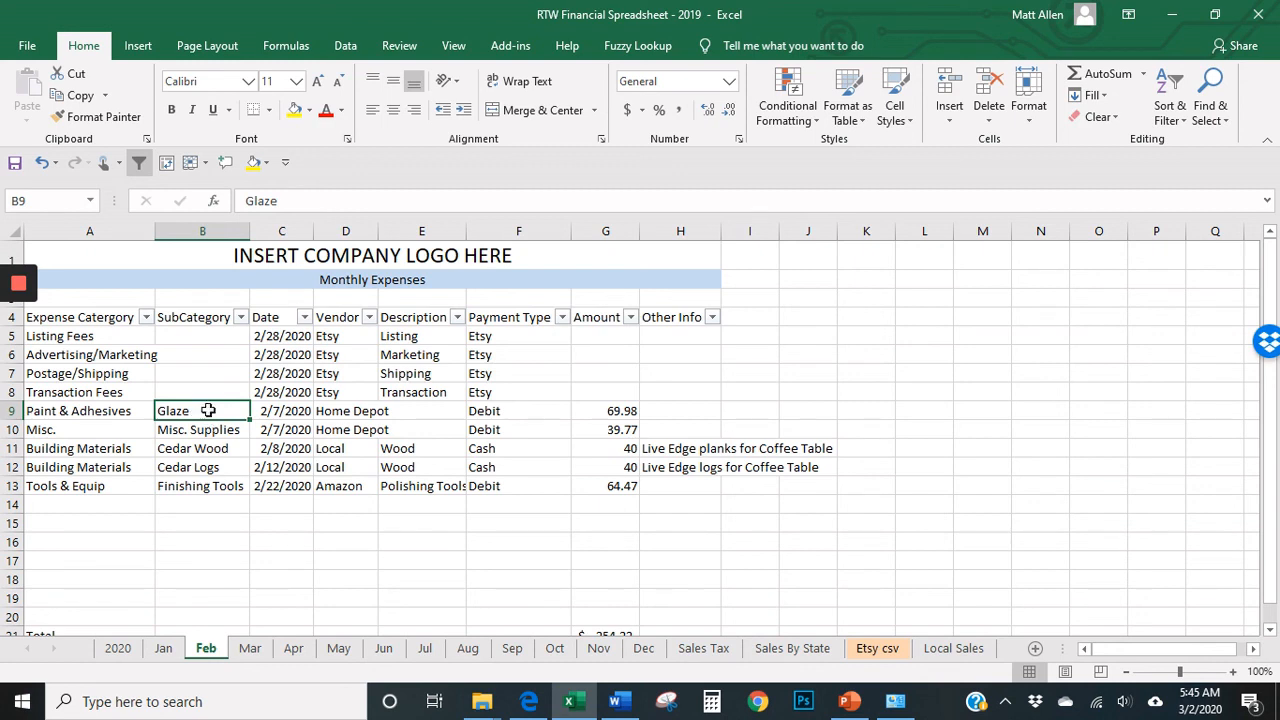
{"action": "left_click", "coordinate": [105, 412]}
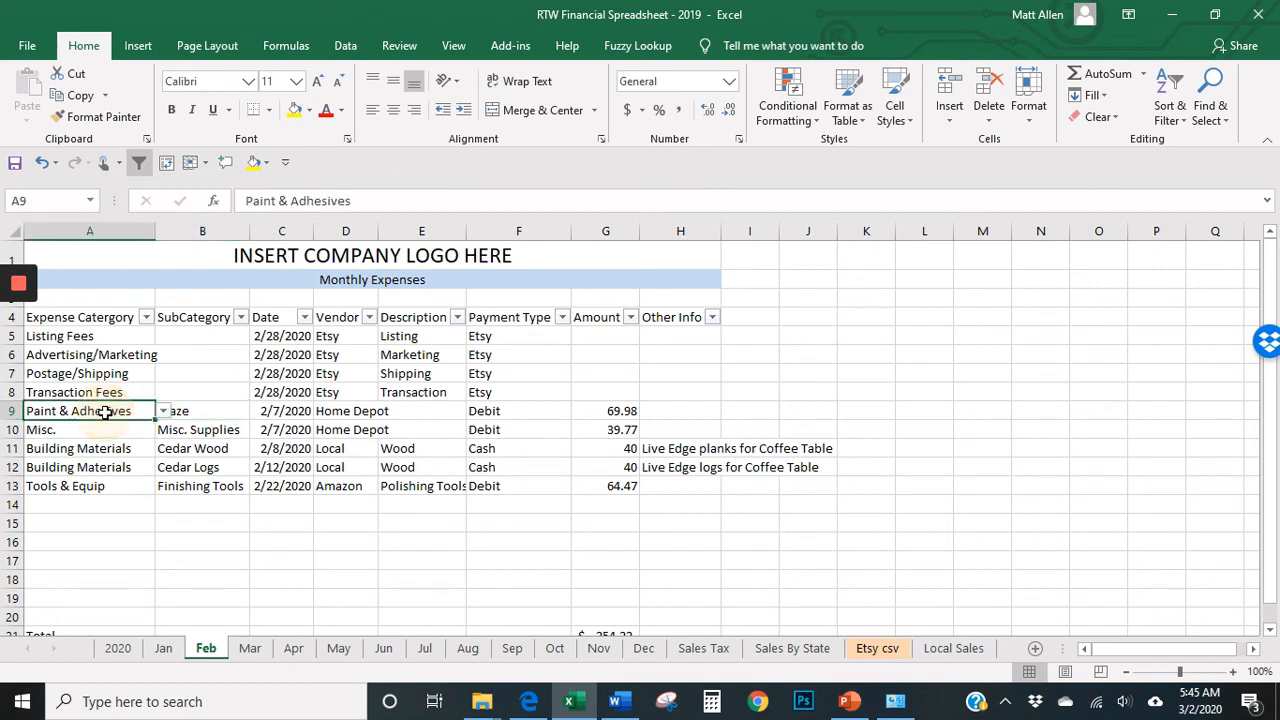
{"action": "mouse_move", "coordinate": [223, 410]}
{"action": "left_mouse_down"}
{"action": "mouse_move", "coordinate": [209, 483]}
{"action": "mouse_move", "coordinate": [214, 409]}
{"action": "left_mouse_up"}
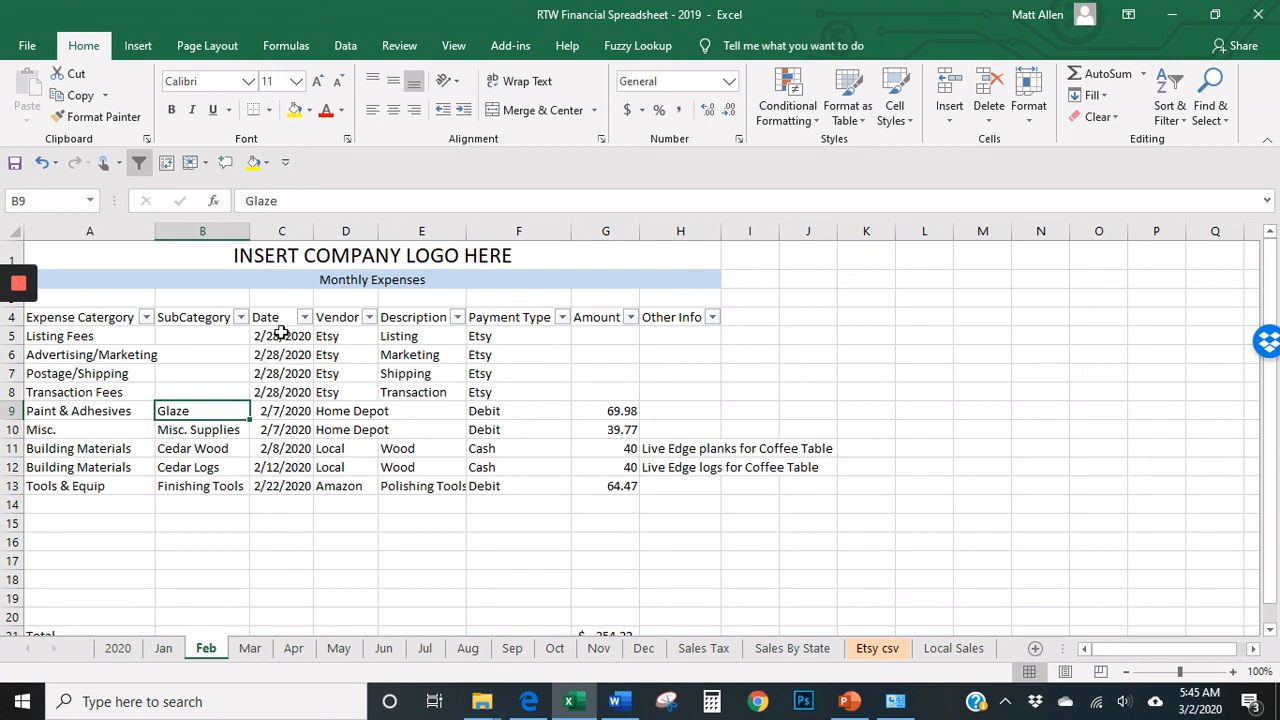
- Review the dates of the four Etsy fee rows and the Vendor entries in rows 5 to 13
{"action": "mouse_move", "coordinate": [277, 334]}
{"action": "left_mouse_down"}
{"action": "mouse_move", "coordinate": [271, 412]}
{"action": "mouse_move", "coordinate": [265, 336]}
{"action": "left_mouse_up"}
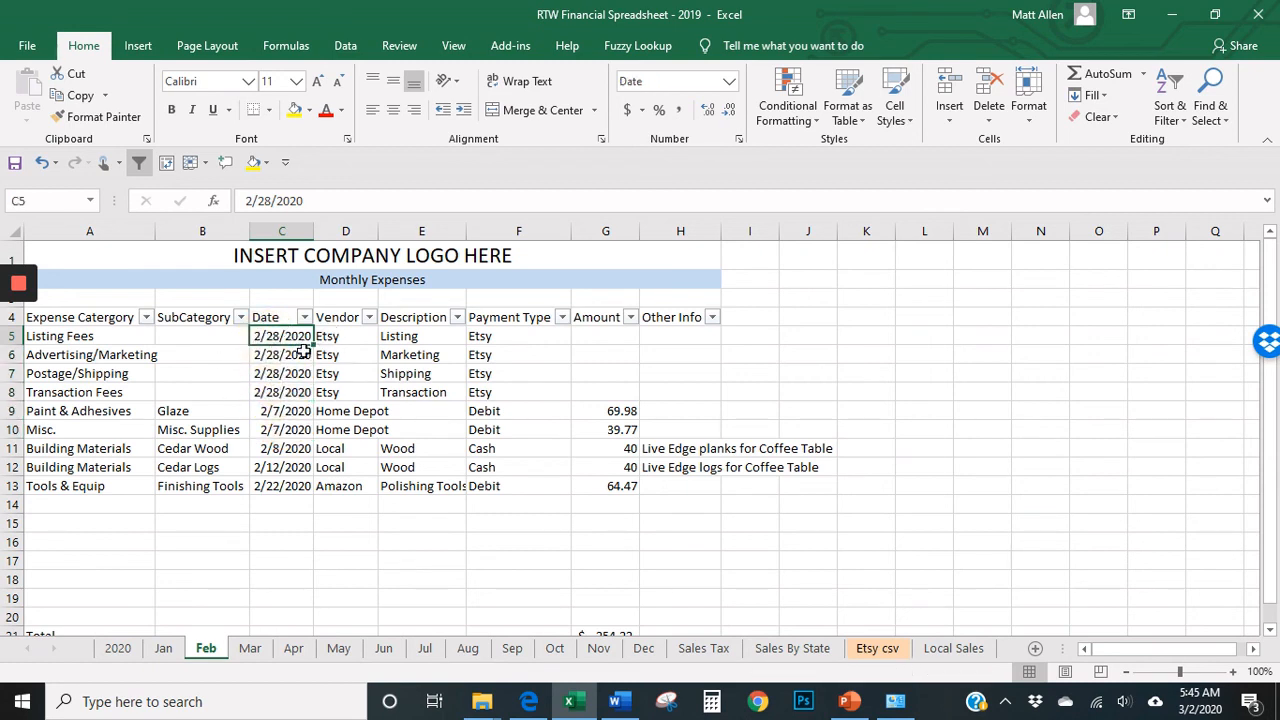
{"action": "left_click_drag", "start_coordinate": [285, 350], "coordinate": [286, 390]}
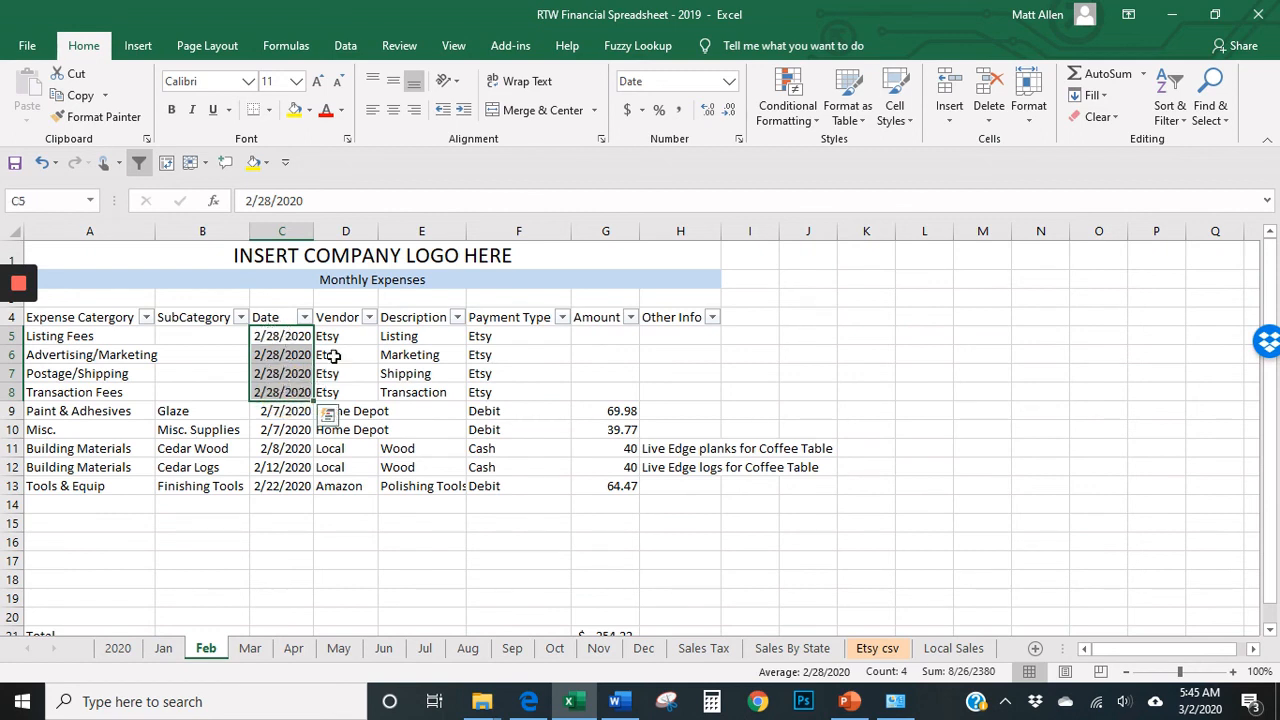
{"action": "left_click_drag", "start_coordinate": [348, 334], "coordinate": [342, 485]}
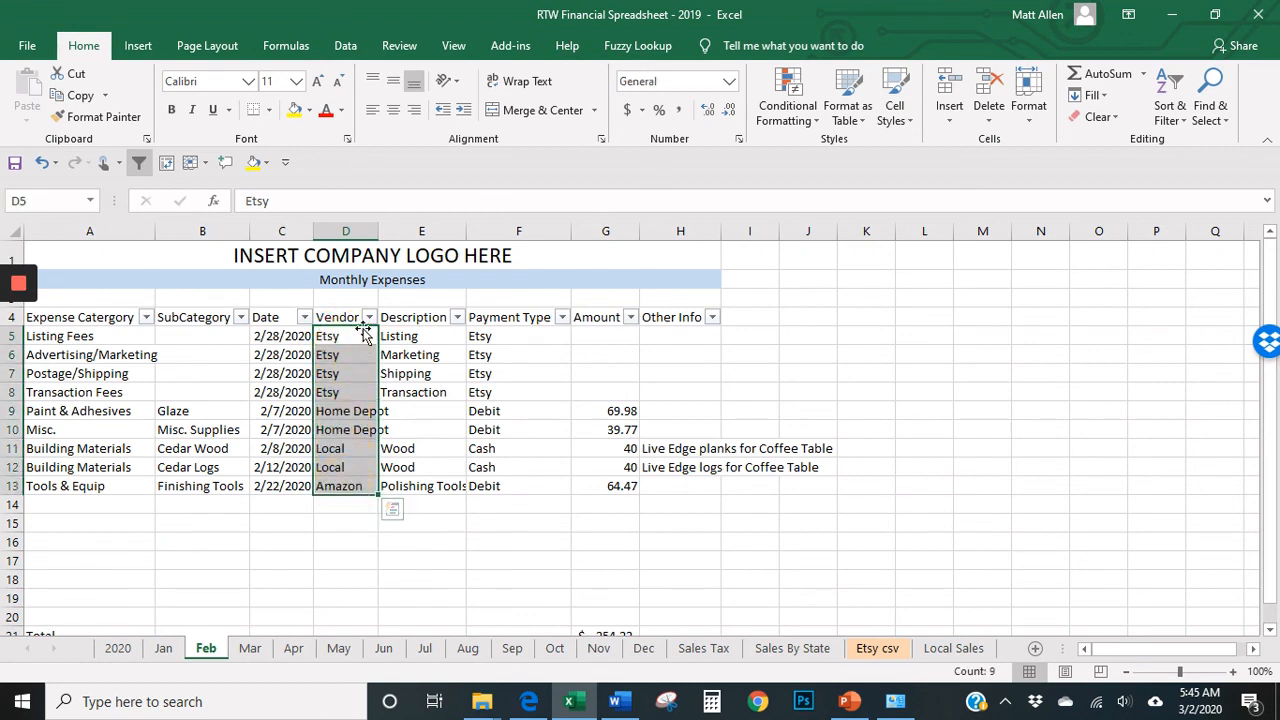
{"action": "left_click_drag", "start_coordinate": [345, 338], "coordinate": [346, 482]}
- Review the Description and Payment Type entries of the February expenses
{"action": "left_click_drag", "start_coordinate": [405, 340], "coordinate": [410, 484]}
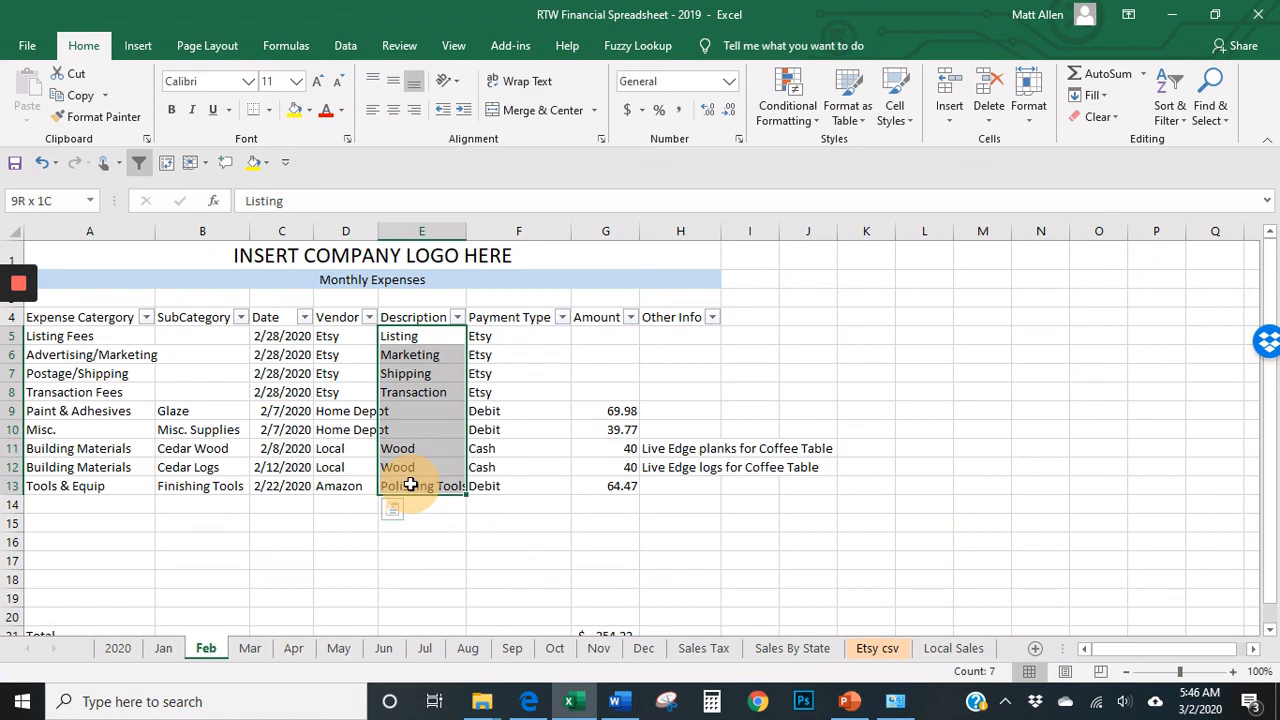
{"action": "mouse_move", "coordinate": [410, 484]}
{"action": "left_mouse_down"}
{"action": "mouse_move", "coordinate": [414, 392]}
{"action": "mouse_move", "coordinate": [405, 484]}
{"action": "left_mouse_up"}
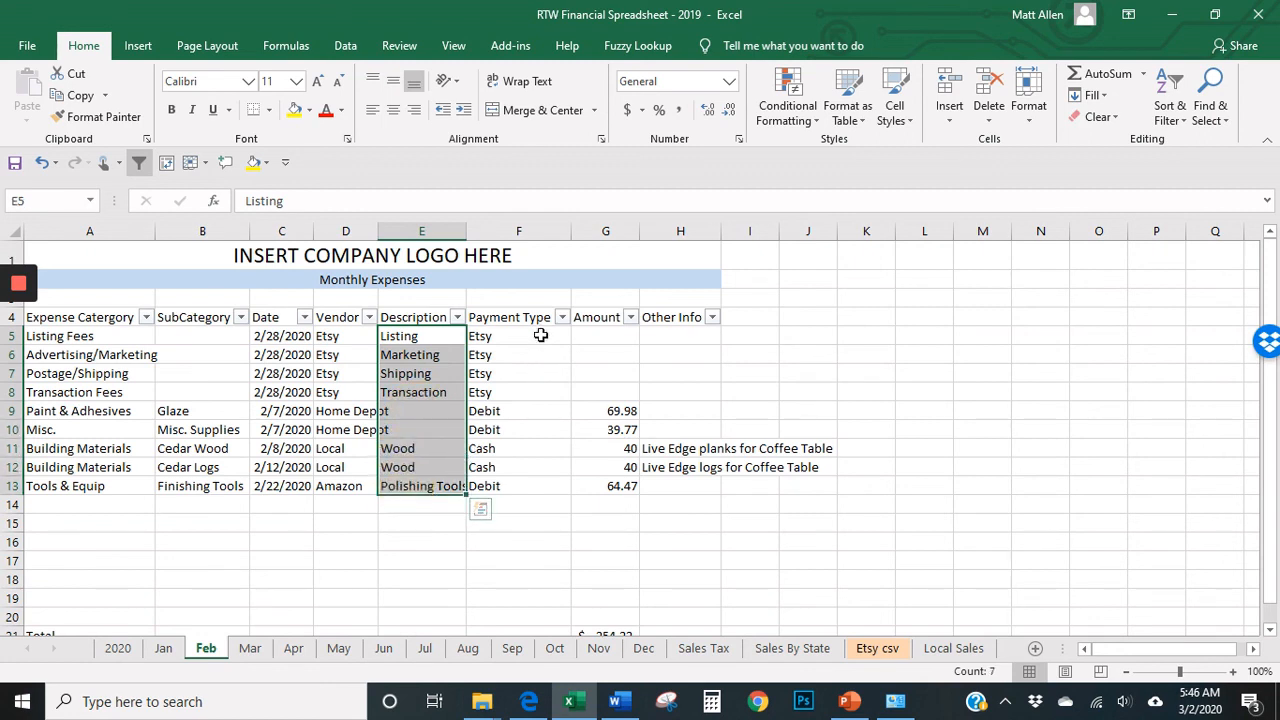
{"action": "left_click_drag", "start_coordinate": [542, 338], "coordinate": [536, 499]}
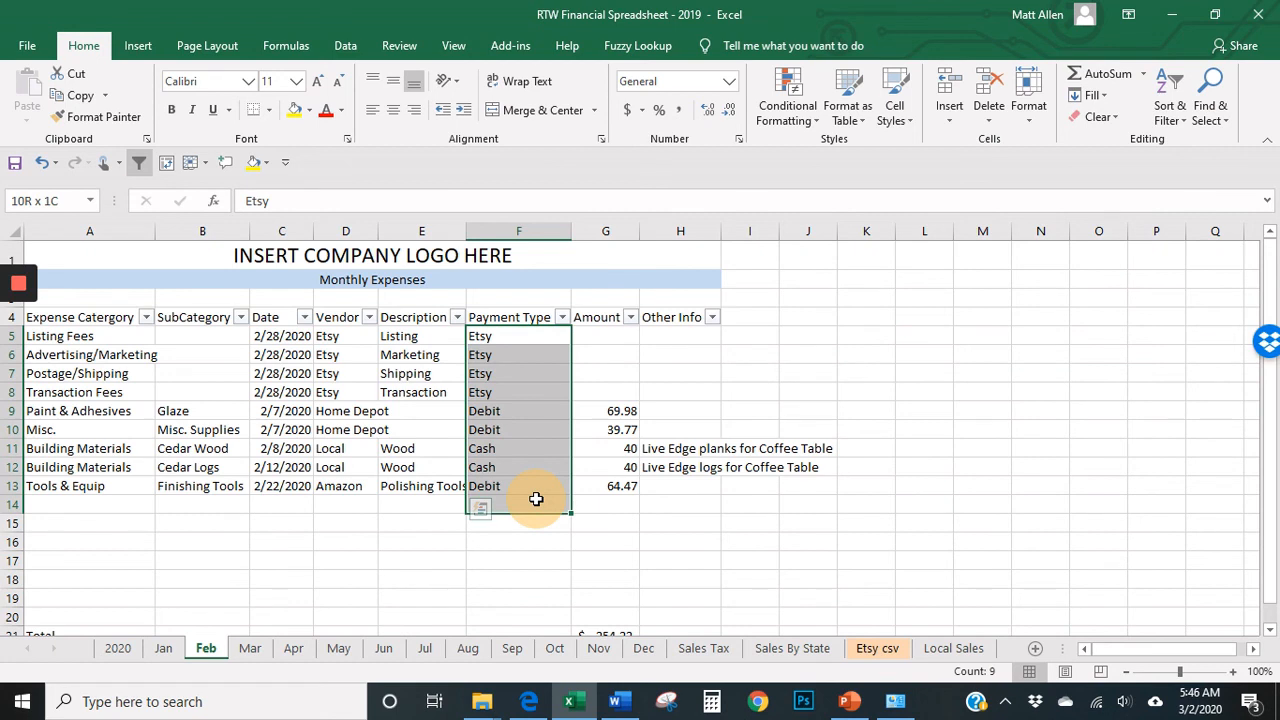
{"action": "left_click_drag", "start_coordinate": [536, 499], "coordinate": [534, 500]}
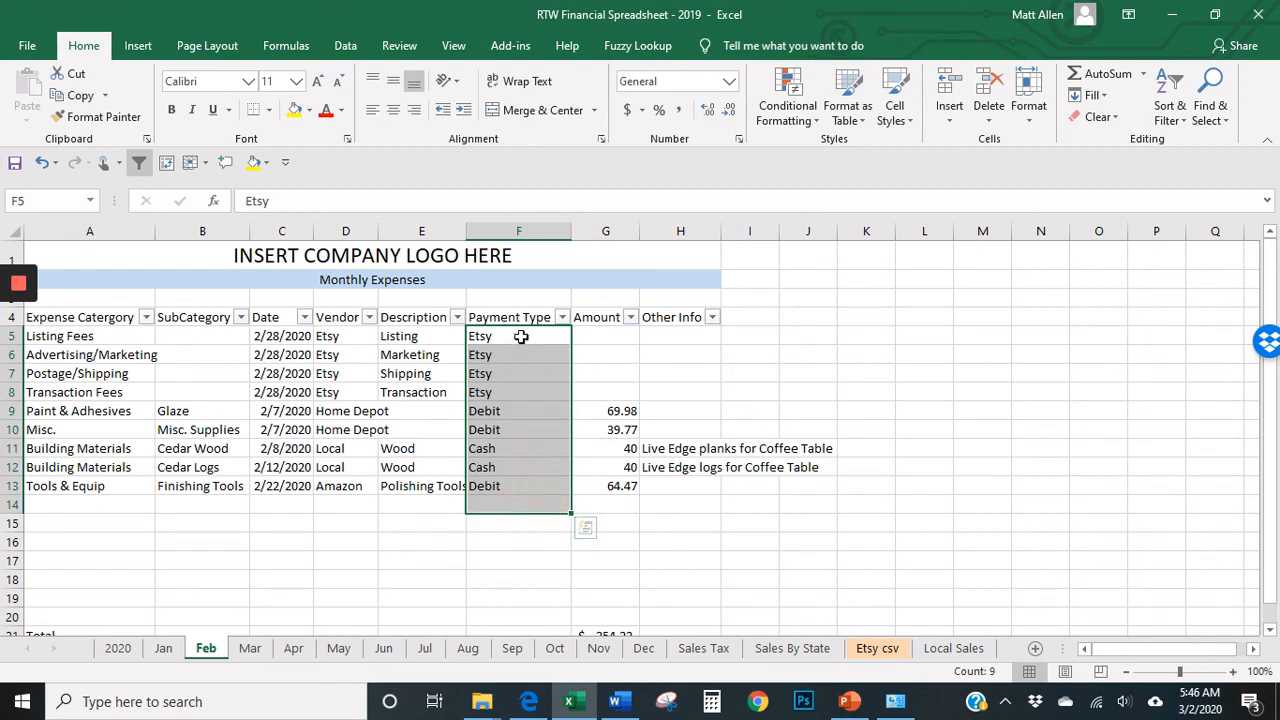
{"action": "left_click_drag", "start_coordinate": [523, 337], "coordinate": [514, 500]}
- Review the Amount column of the February expenses, including the Paint & Adhesives amount in row 9
{"action": "left_click_drag", "start_coordinate": [620, 338], "coordinate": [606, 490]}
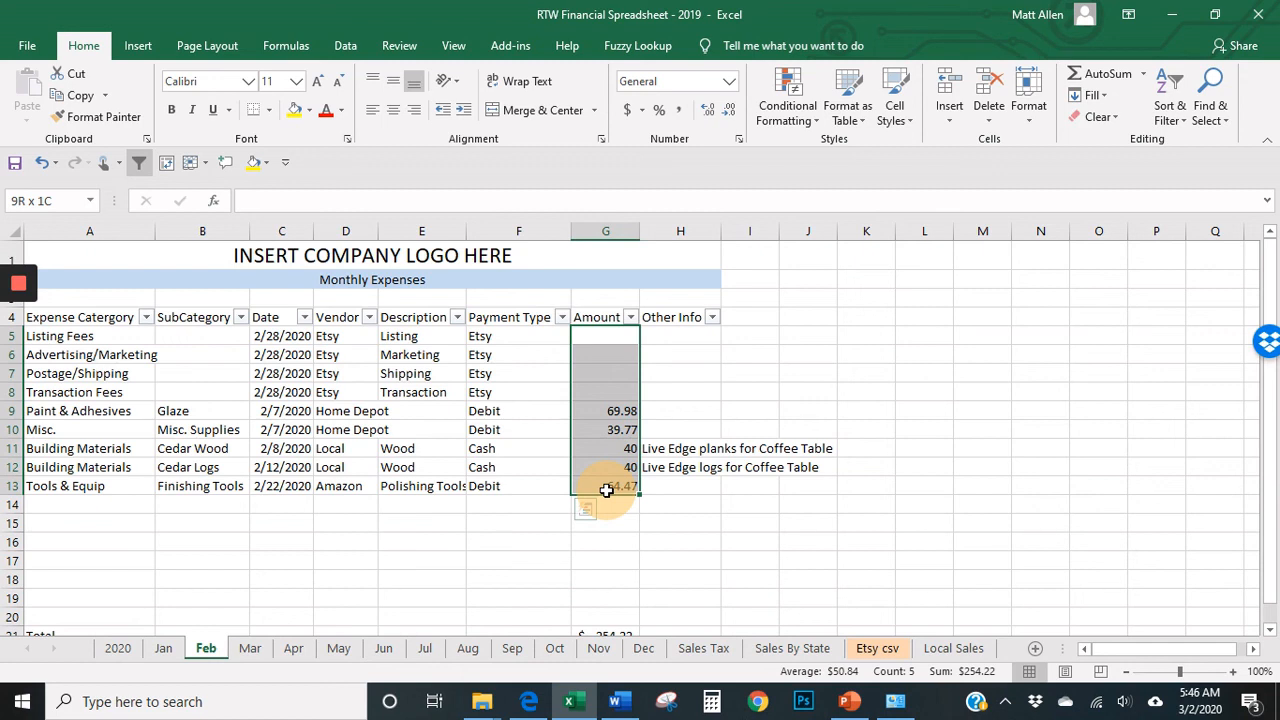
{"action": "left_click", "coordinate": [611, 336]}
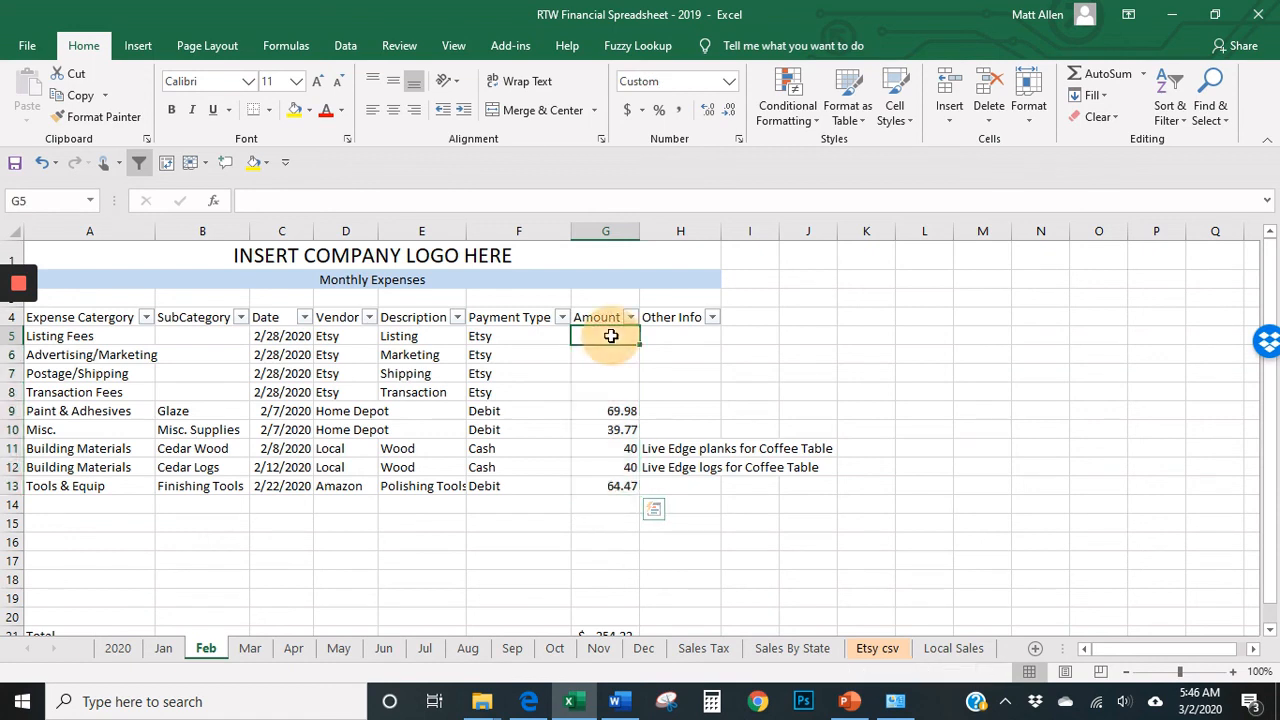
{"action": "left_click_drag", "start_coordinate": [611, 336], "coordinate": [614, 483]}
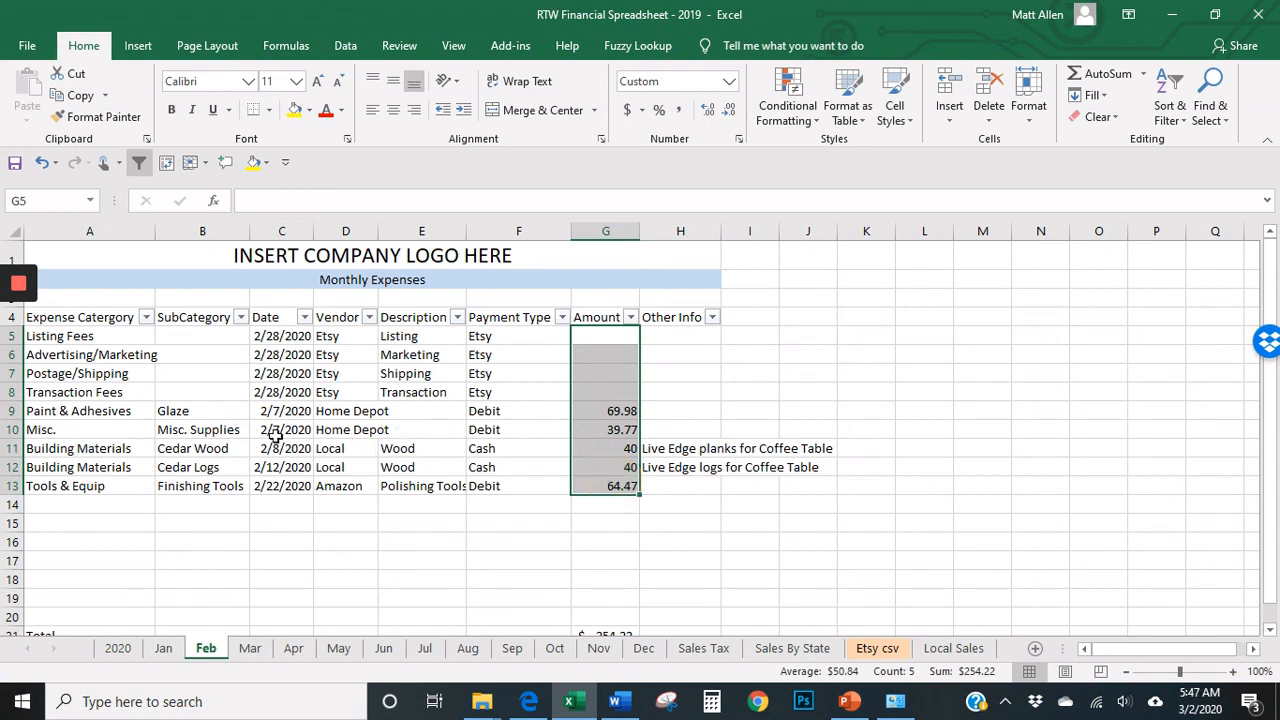
{"action": "left_click_drag", "start_coordinate": [560, 393], "coordinate": [625, 411]}
{"action": "left_click", "coordinate": [614, 411]}
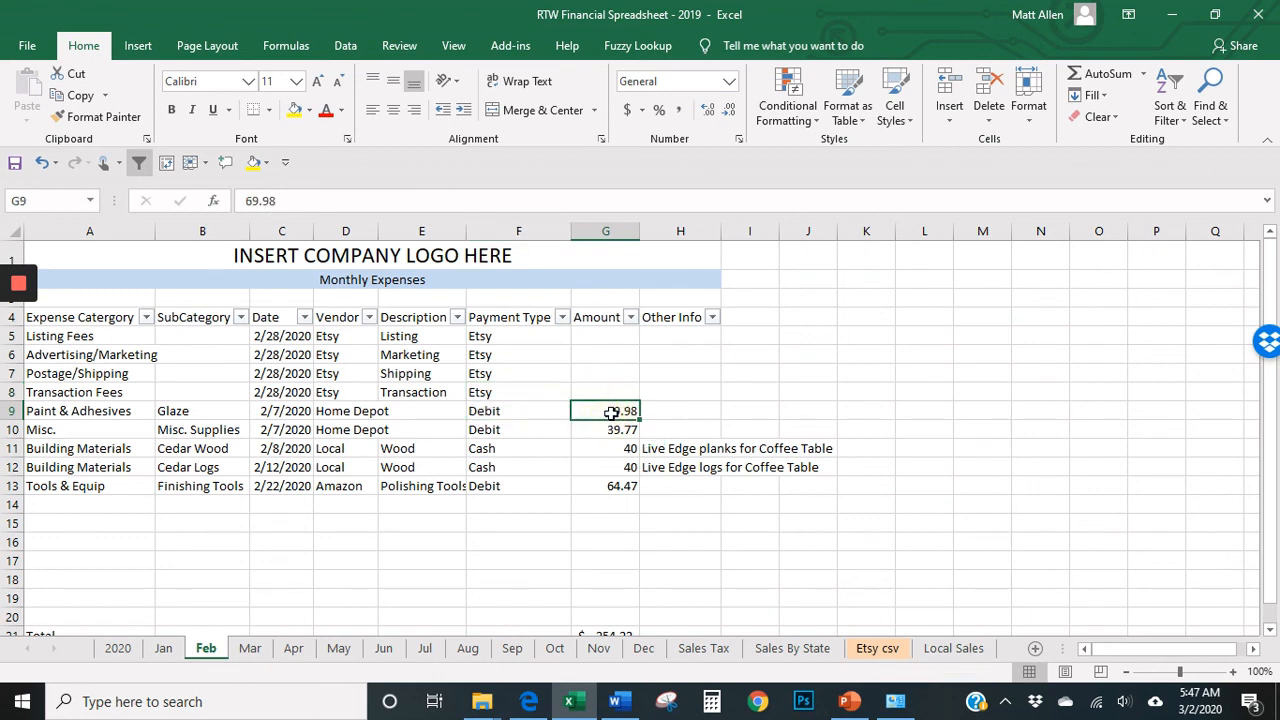
{"action": "left_click_drag", "start_coordinate": [594, 354], "coordinate": [597, 488]}
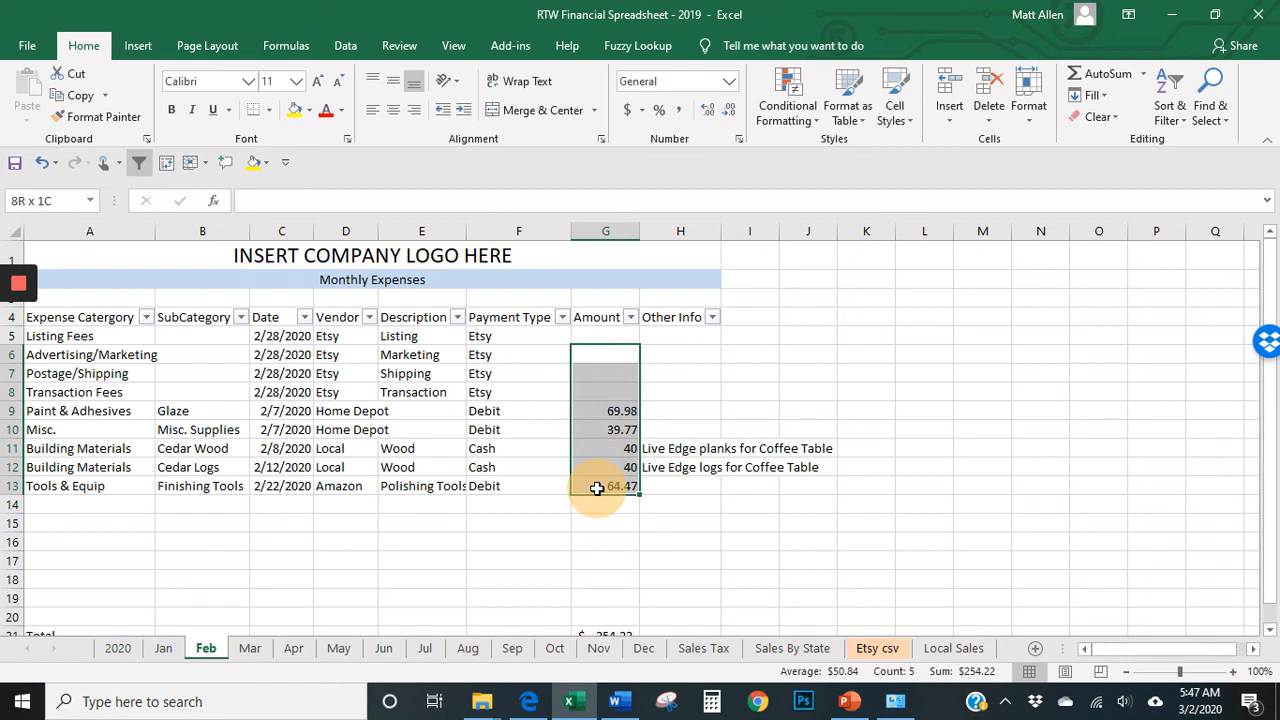
{"action": "left_click_drag", "start_coordinate": [597, 488], "coordinate": [597, 488]}
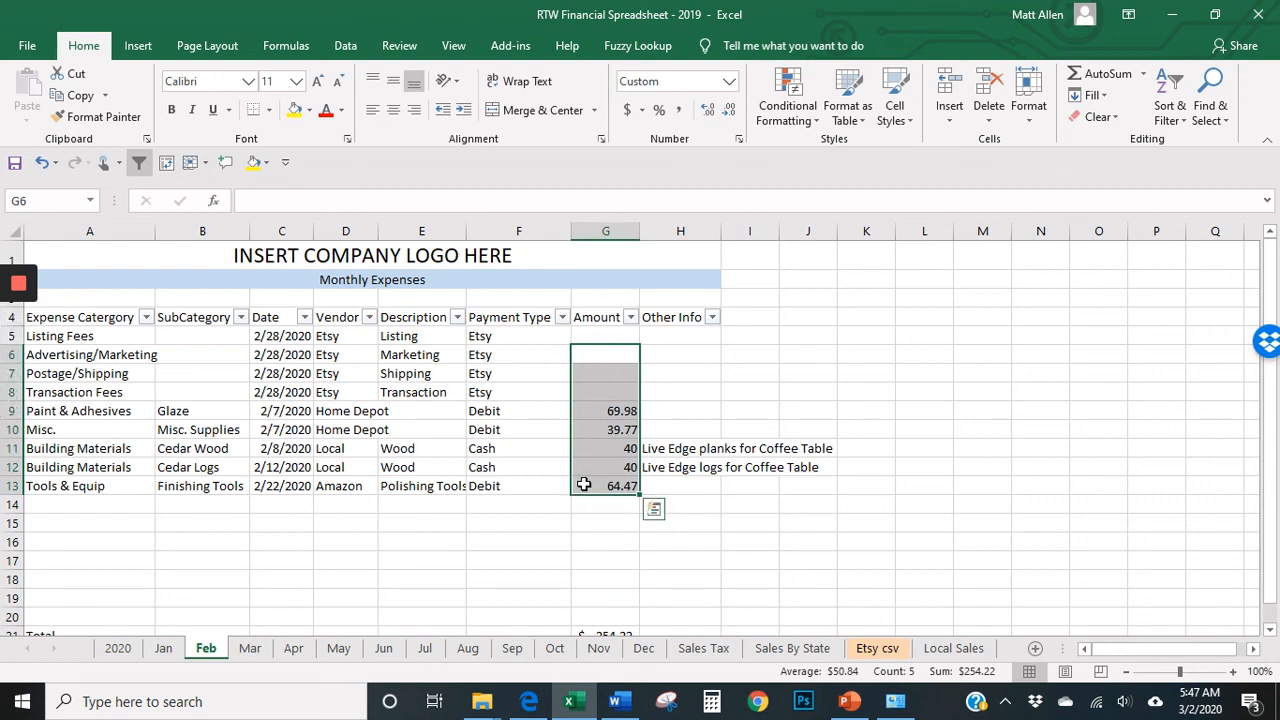
- Review the two 2/7/2020 Home Depot purchases in rows 9 and 10, comparing the Paint & Adhesives and Misc. entries
{"action": "left_click_drag", "start_coordinate": [108, 410], "coordinate": [611, 433]}
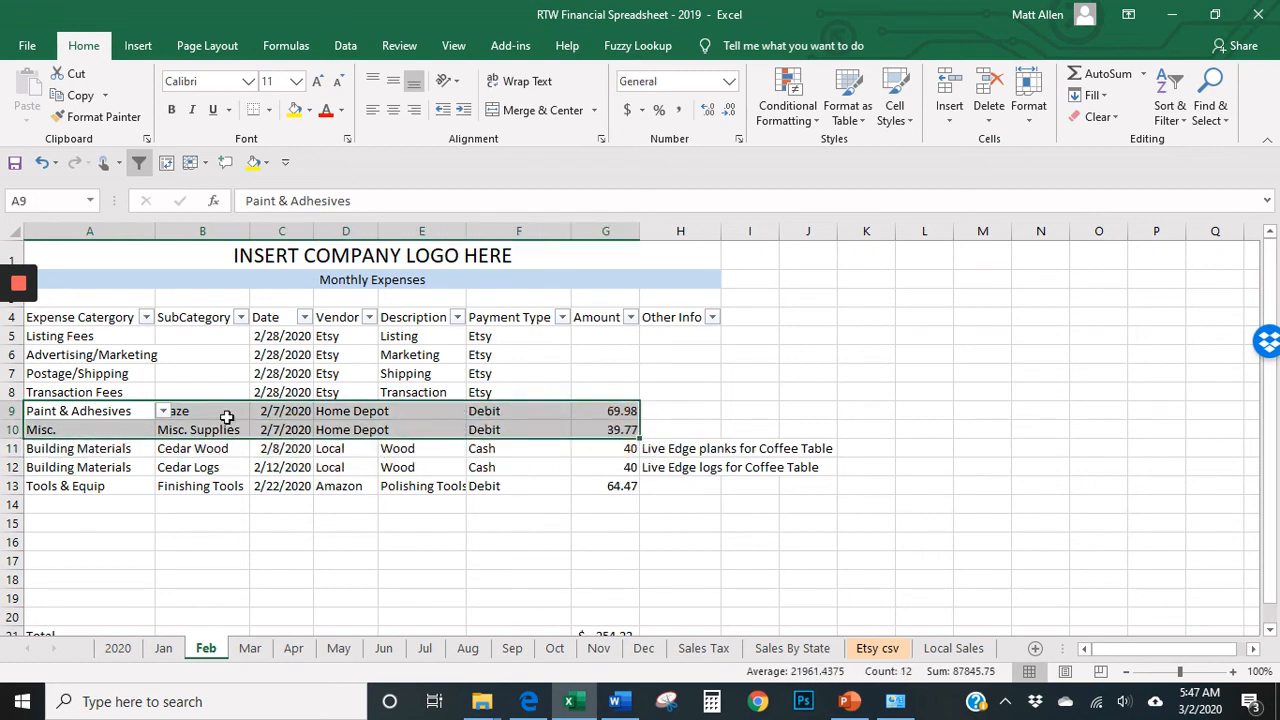
{"action": "left_click", "coordinate": [125, 413]}
{"action": "left_click_drag", "start_coordinate": [125, 413], "coordinate": [623, 408]}
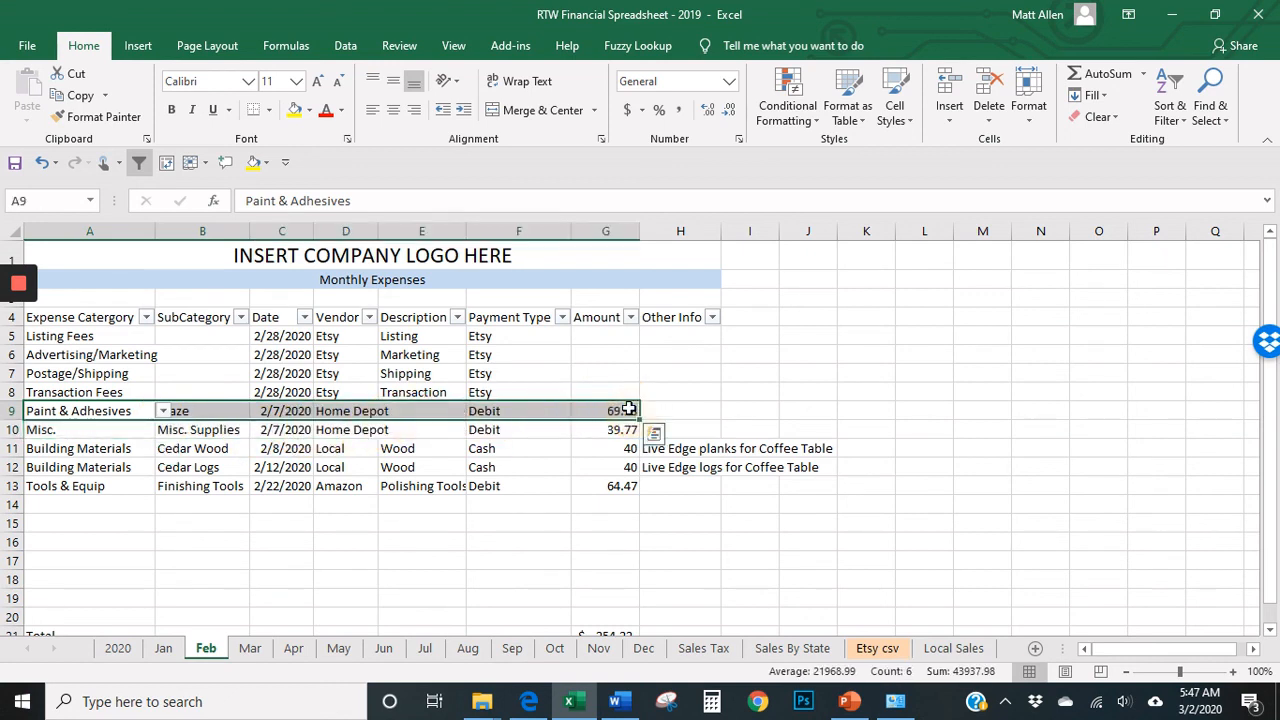
{"action": "left_click", "coordinate": [82, 429]}
{"action": "left_click_drag", "start_coordinate": [82, 429], "coordinate": [608, 434]}
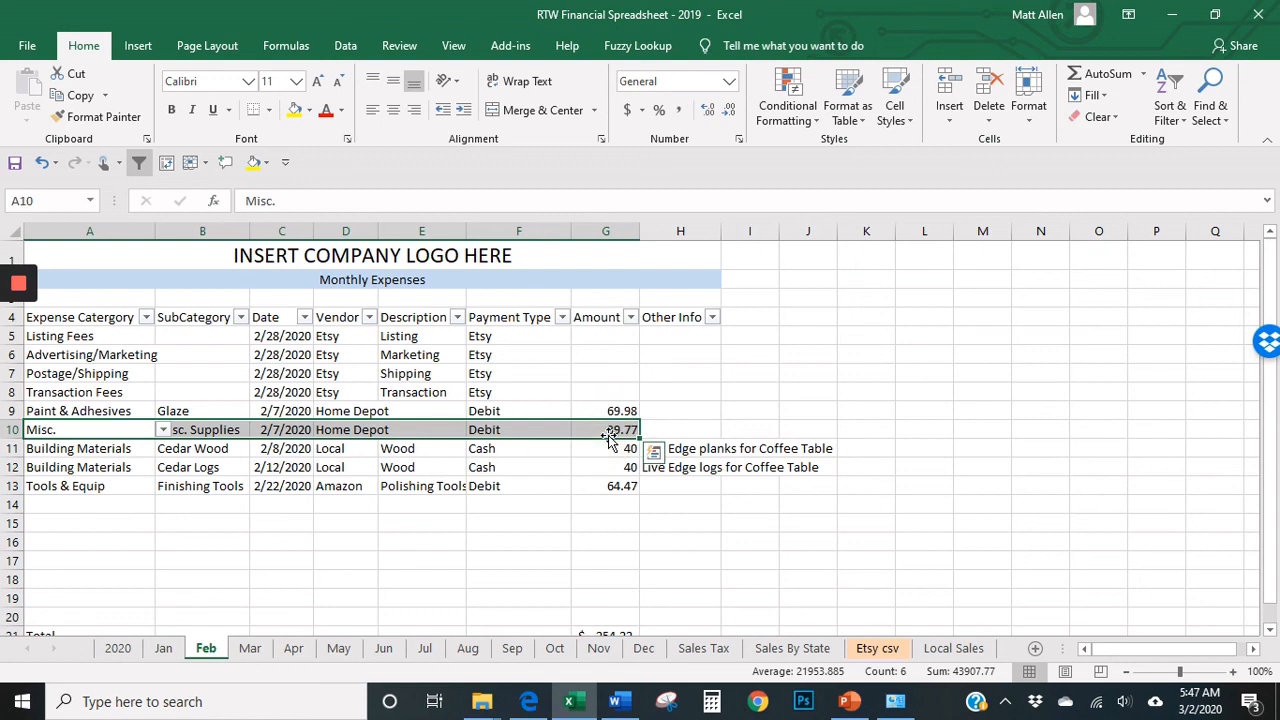
- Review the Other Info column beside the February expenses, leaving the existing notes in place
{"action": "left_click_drag", "start_coordinate": [680, 394], "coordinate": [662, 444]}
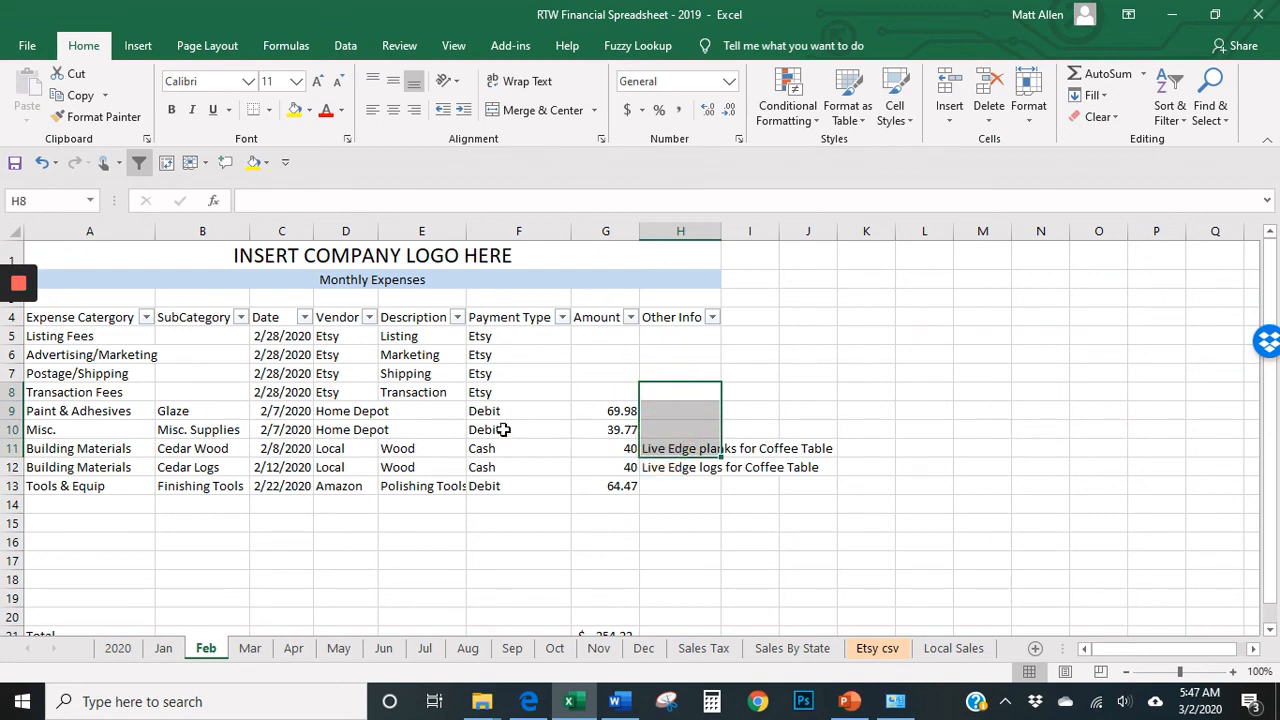
{"action": "left_click_drag", "start_coordinate": [693, 382], "coordinate": [696, 446]}
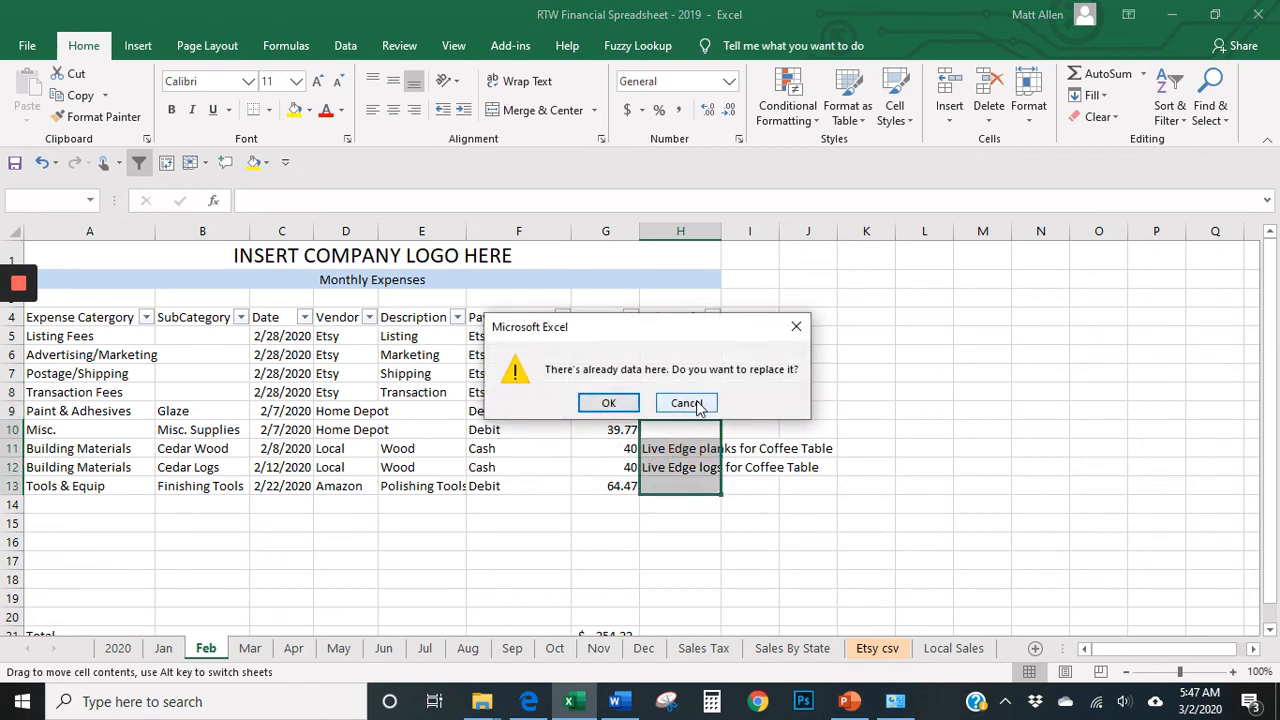
{"action": "left_click", "coordinate": [687, 403]}
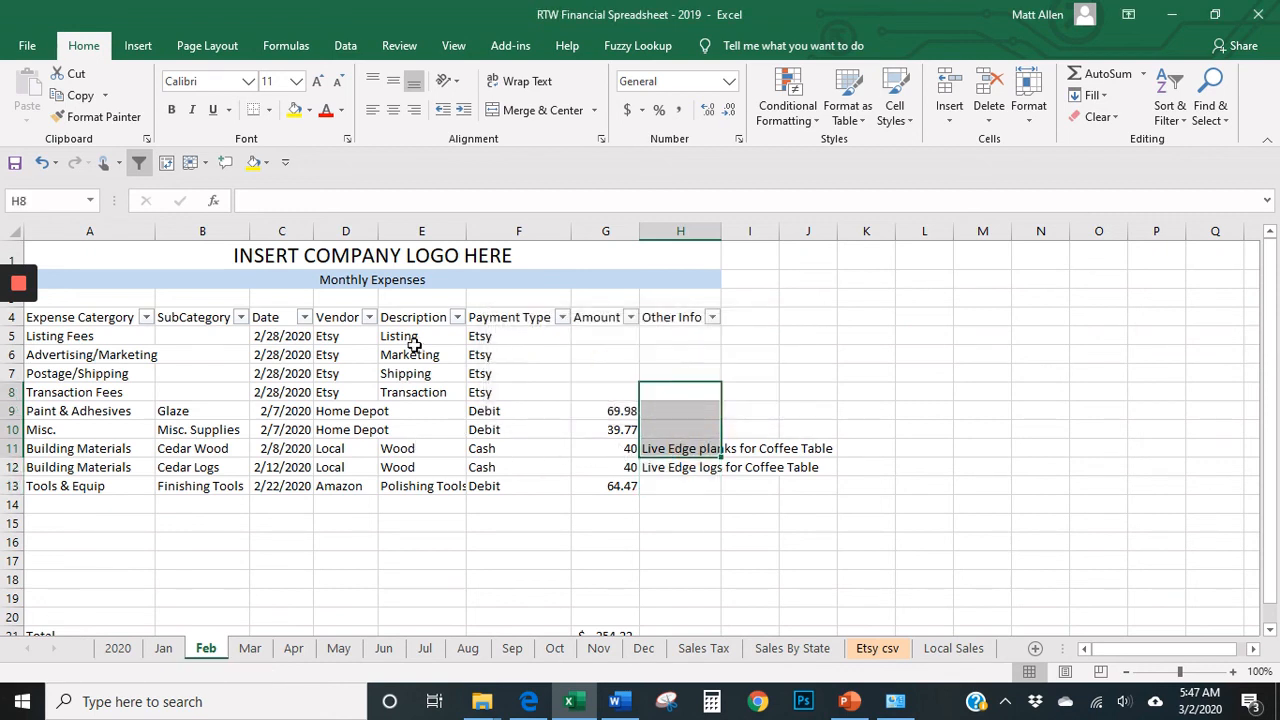
- Filter the SubCategory column of the February expenses to show only Glaze
{"action": "left_click", "coordinate": [241, 318]}
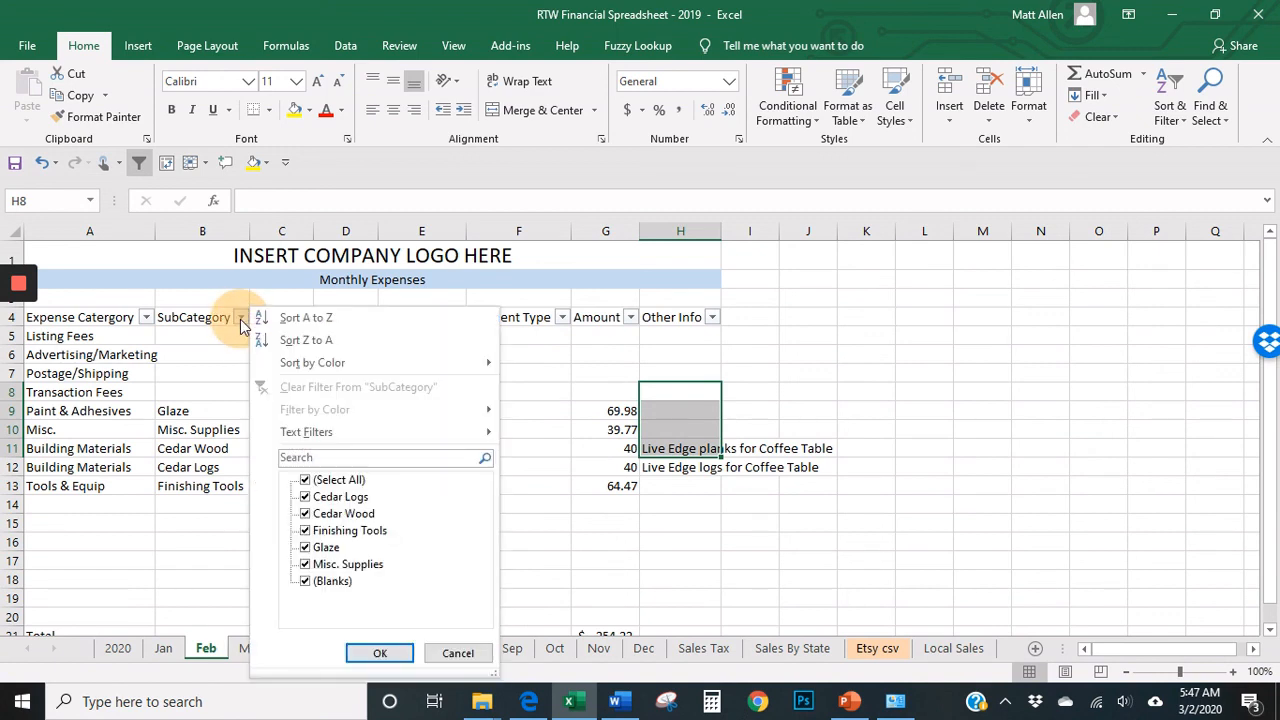
{"action": "left_click", "coordinate": [305, 481]}
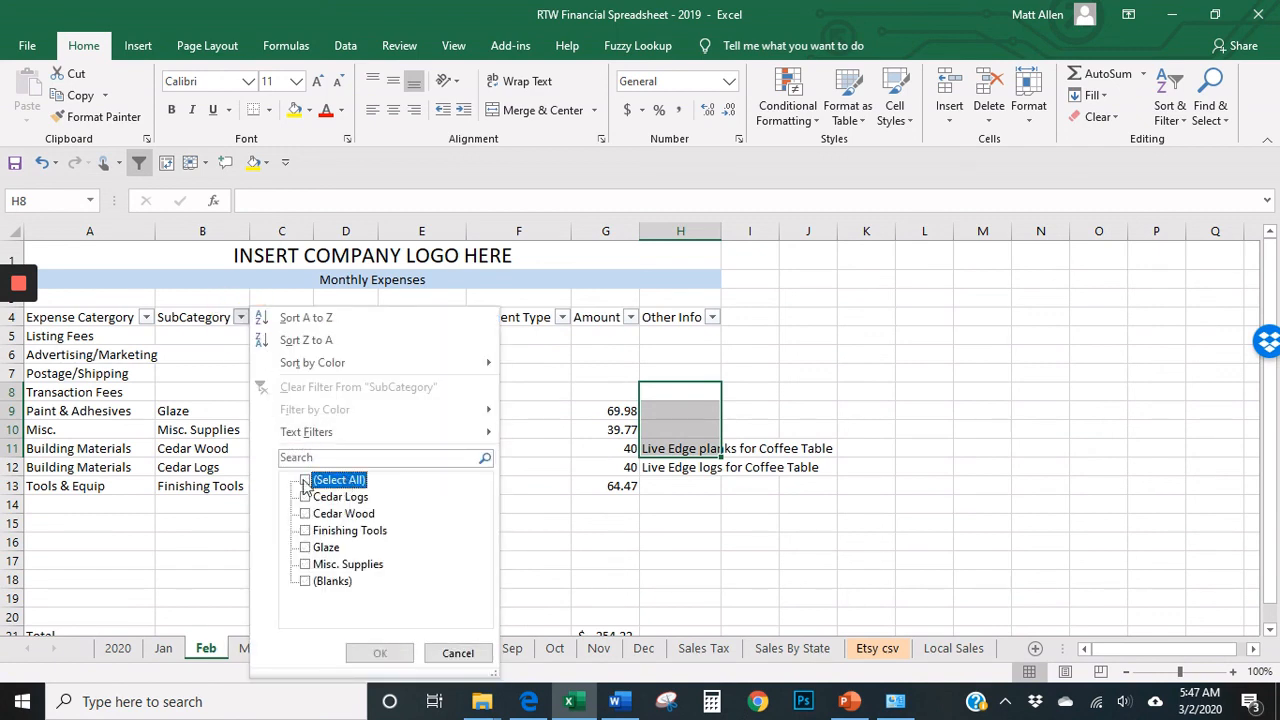
{"action": "left_click", "coordinate": [345, 499]}
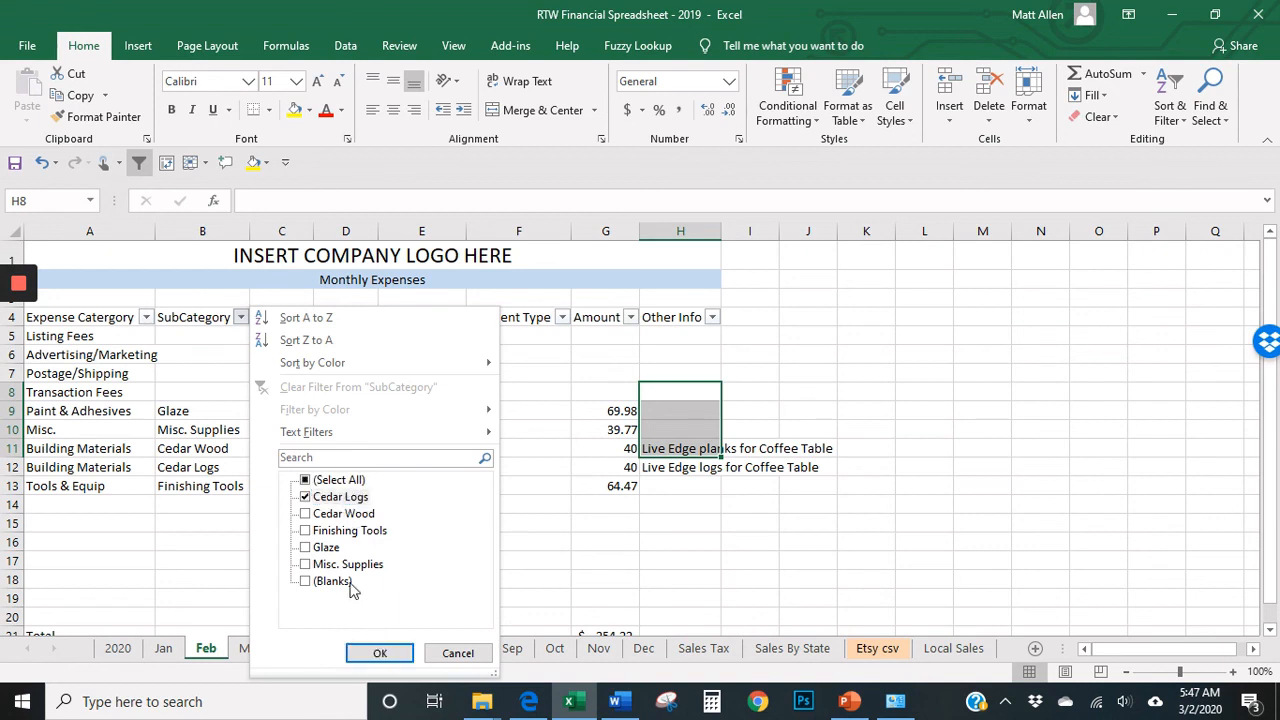
{"action": "left_click", "coordinate": [338, 481]}
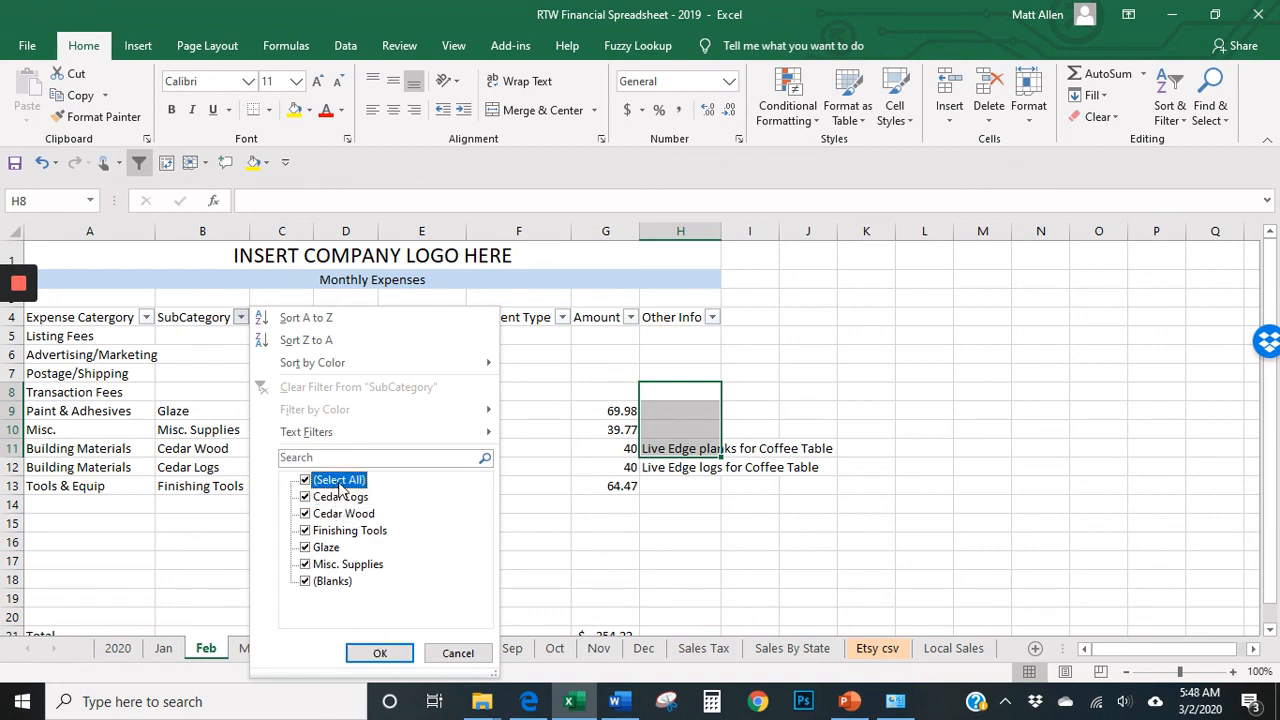
{"action": "left_click", "coordinate": [338, 481]}
{"action": "left_click", "coordinate": [330, 548]}
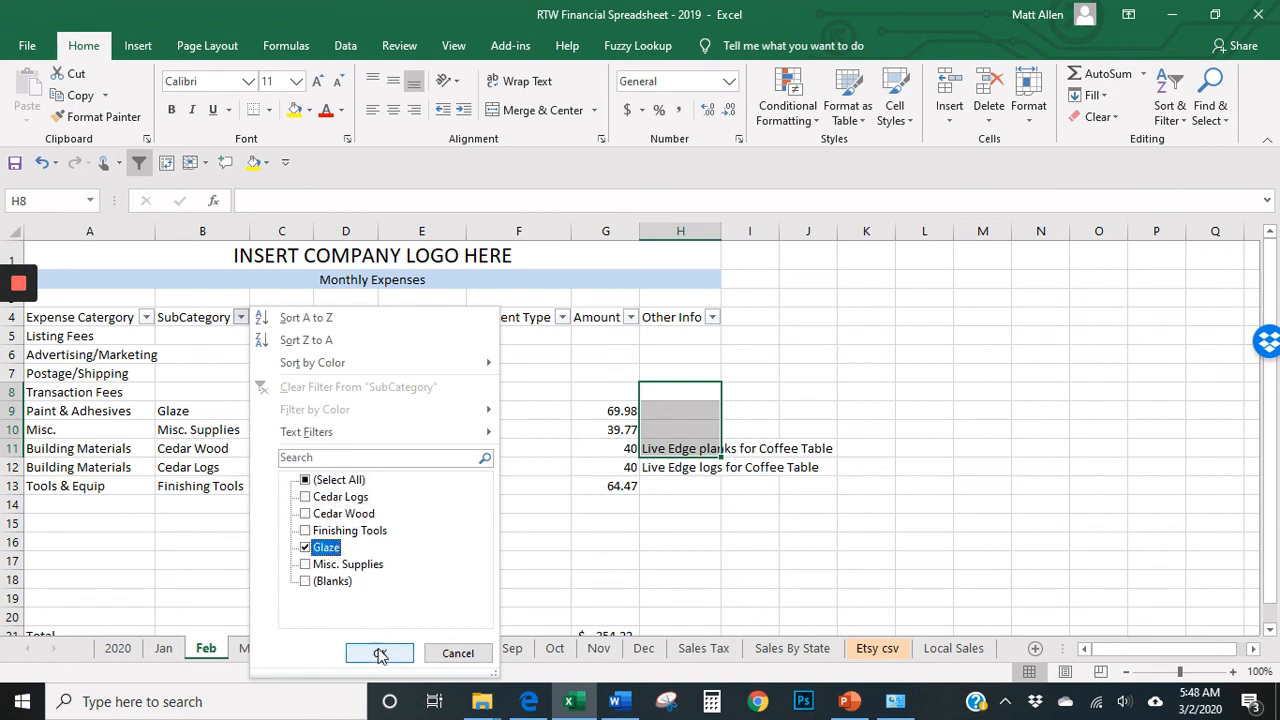
{"action": "left_click", "coordinate": [380, 653]}
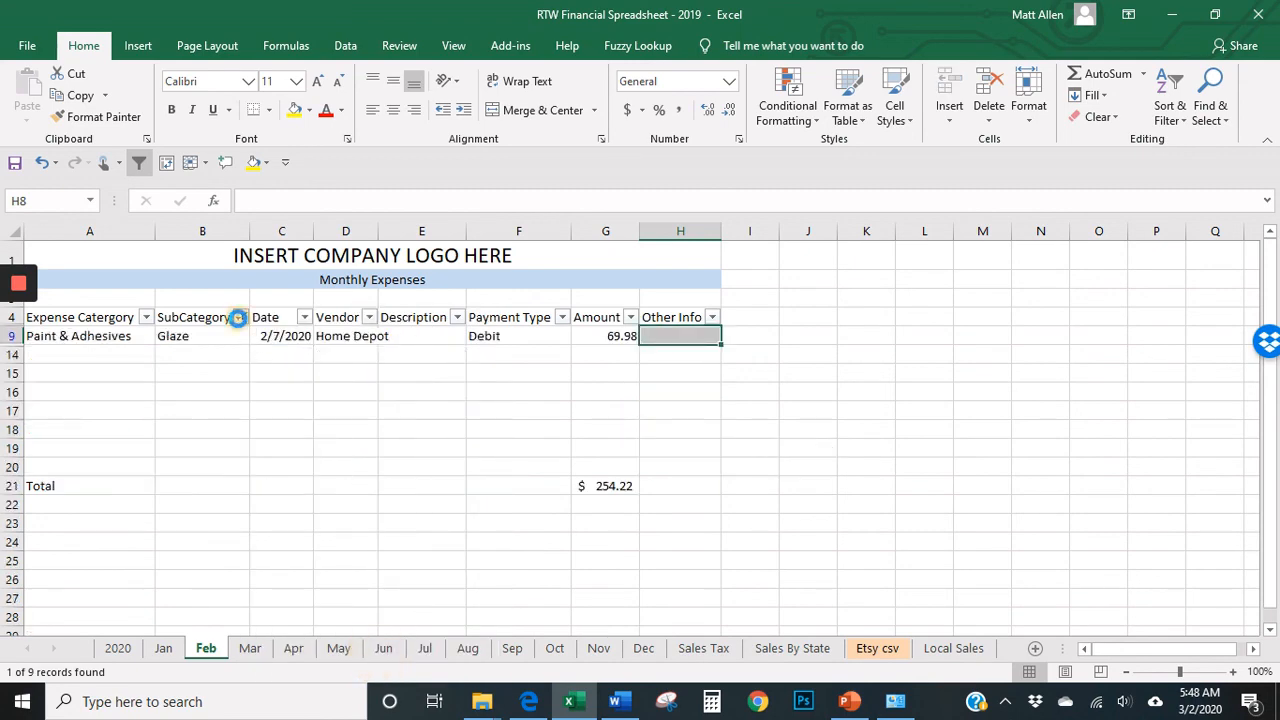
- Restore all subcategories in the SubCategory filter so every February expense row is listed
{"action": "left_click", "coordinate": [237, 317]}
{"action": "left_click", "coordinate": [336, 481]}
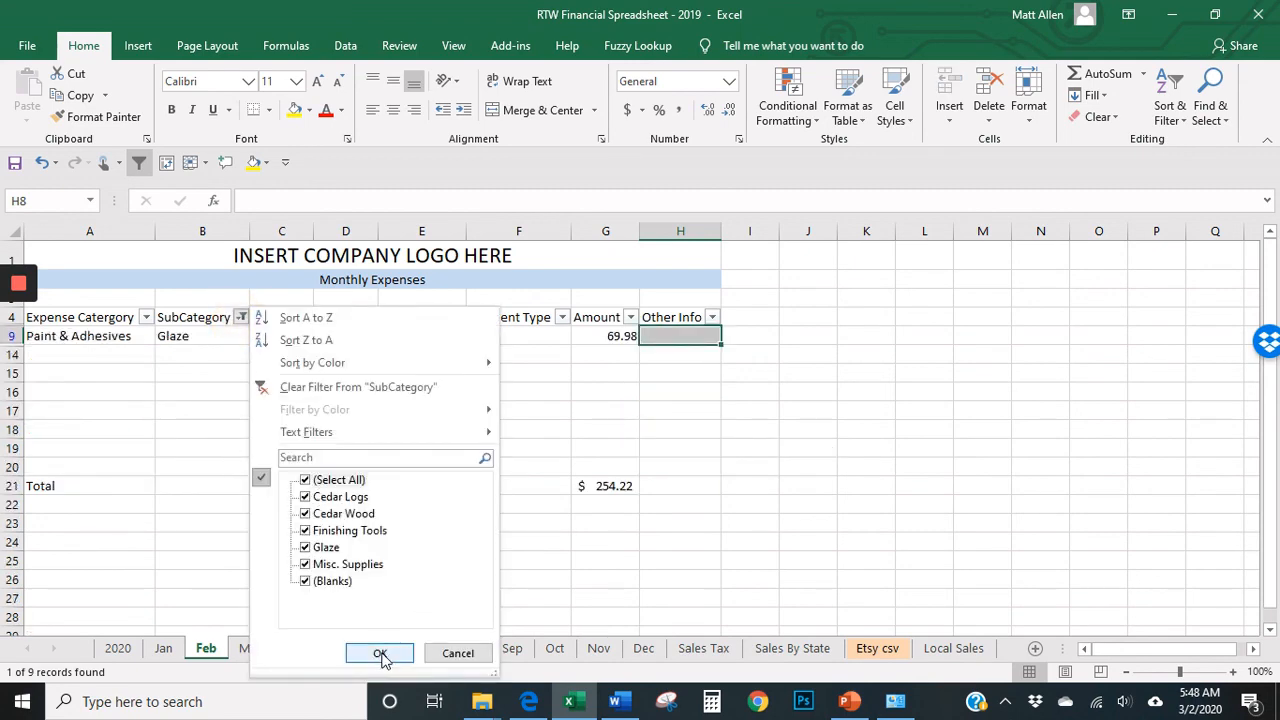
{"action": "left_click", "coordinate": [380, 653]}
{"action": "left_click", "coordinate": [660, 376]}
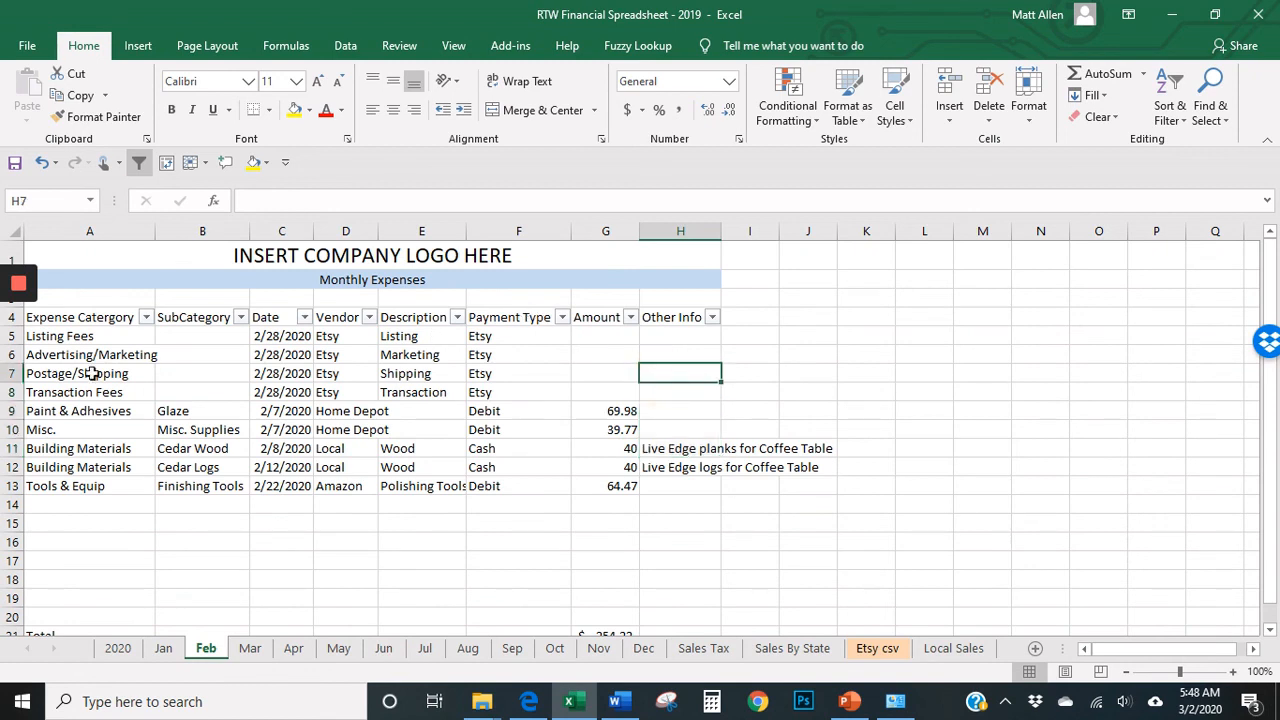
- Select the four Etsy fee rows, switch to the Etsy Shop Manager in the browser, and open the payment account under Finances
{"action": "left_click_drag", "start_coordinate": [94, 336], "coordinate": [679, 393]}
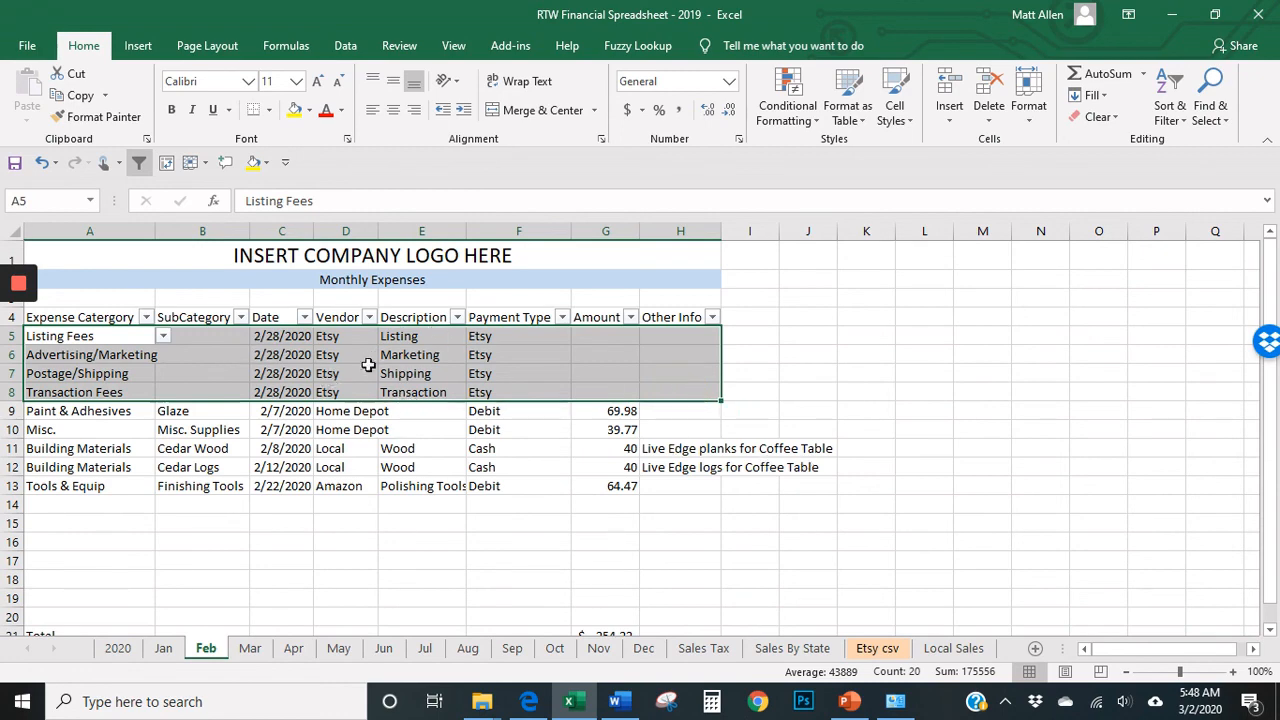
{"action": "left_click", "coordinate": [530, 705]}
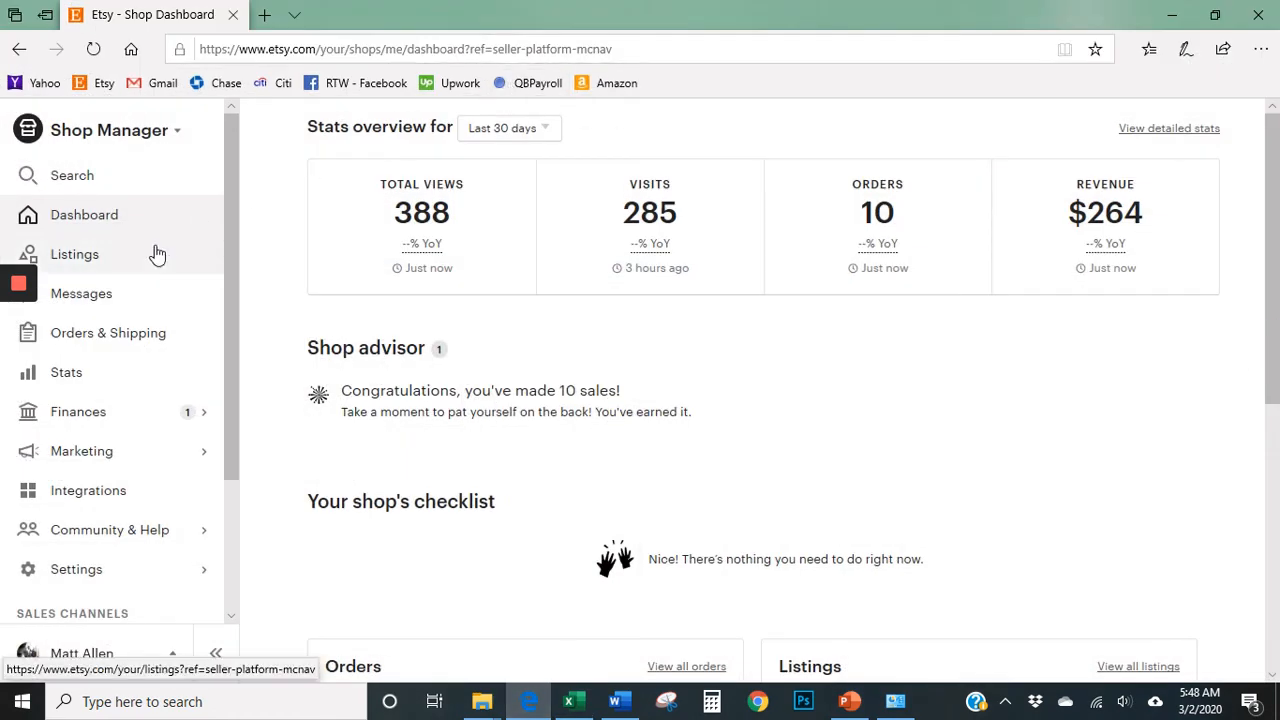
{"action": "left_click", "coordinate": [114, 416]}
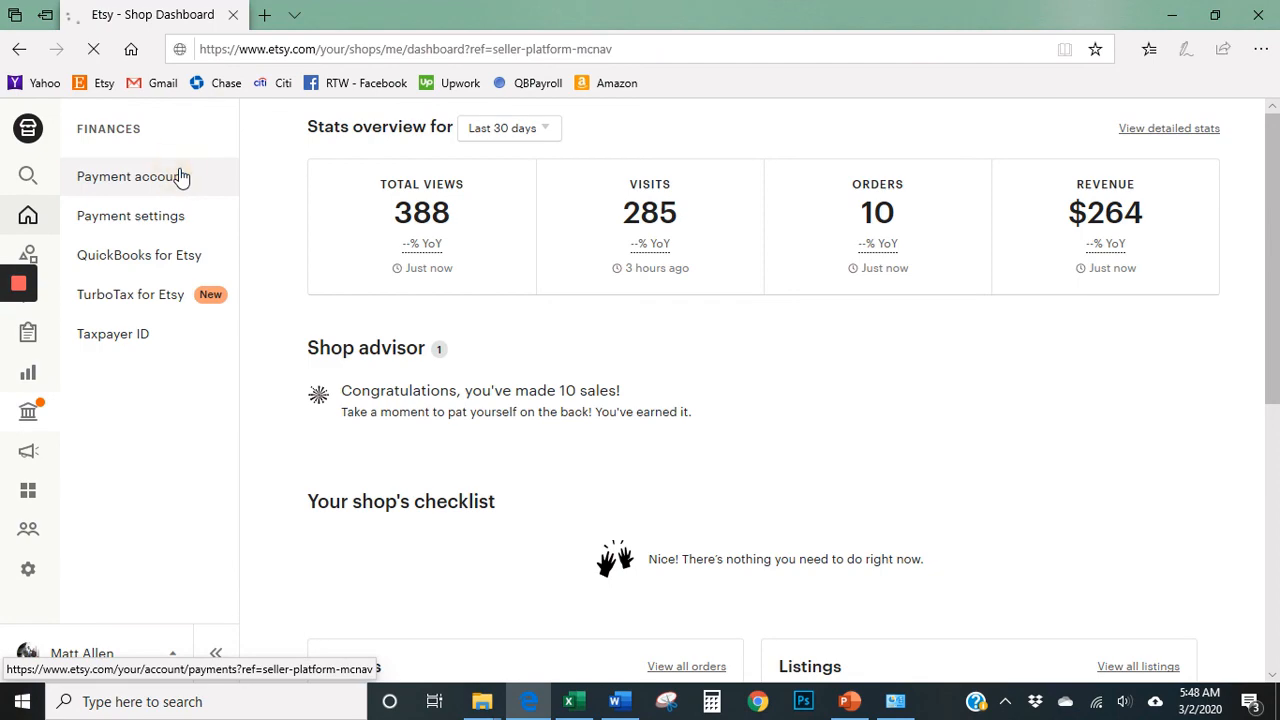
{"action": "left_click", "coordinate": [180, 174]}
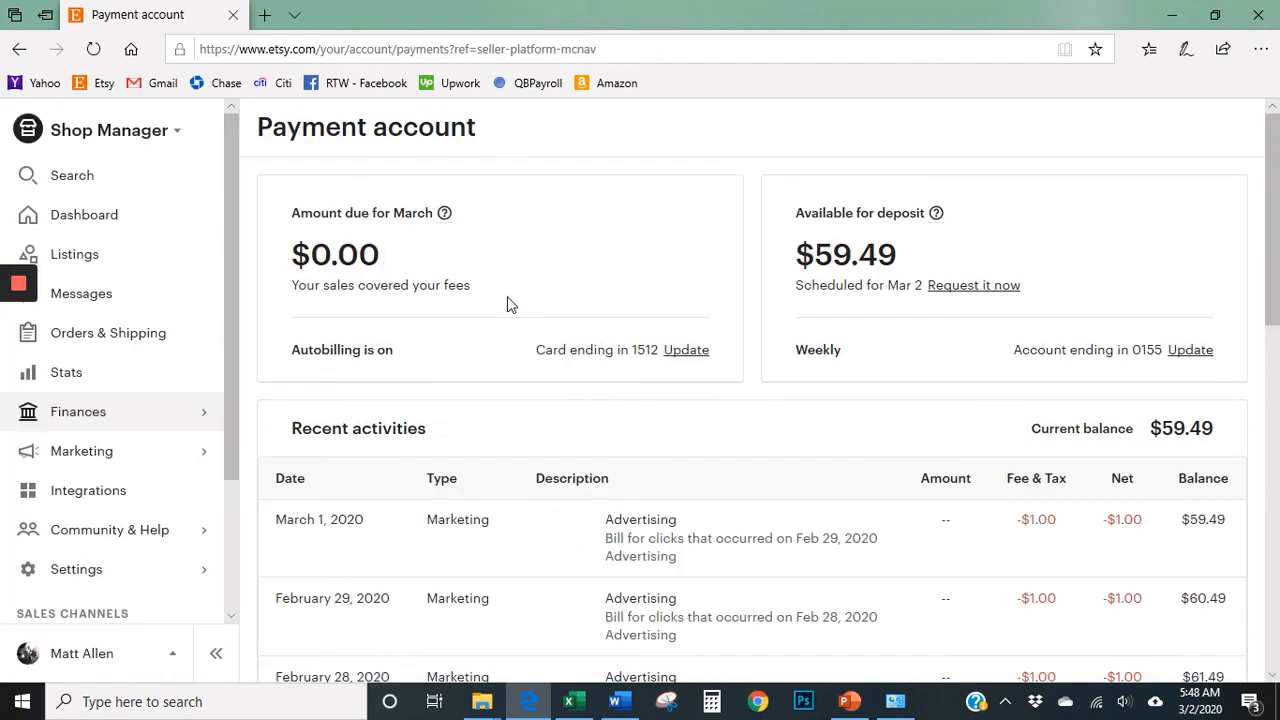
- Open the February 2020 statement from the full list of monthly statements and bring its Fee & Taxes breakdown into view
{"action": "scroll", "coordinate": [608, 338], "scroll_direction": "down", "scroll_amount": 7}
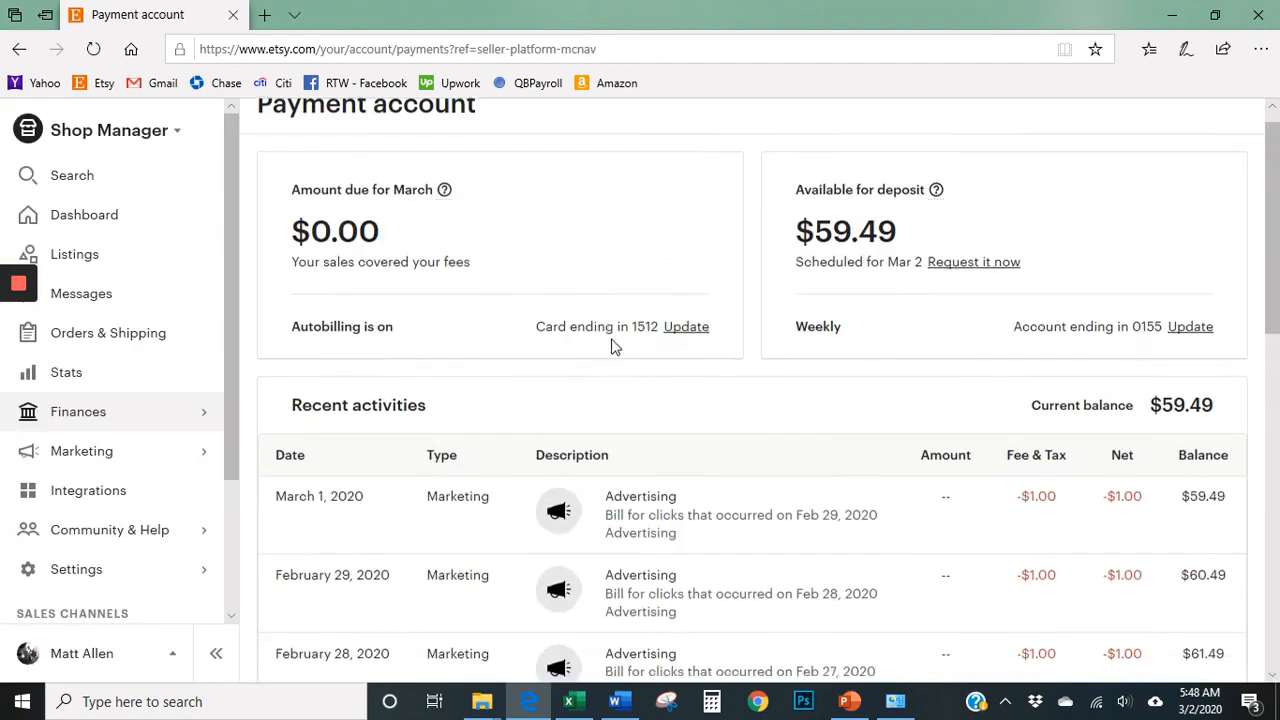
{"action": "scroll", "coordinate": [601, 333], "scroll_direction": "down", "scroll_amount": 2}
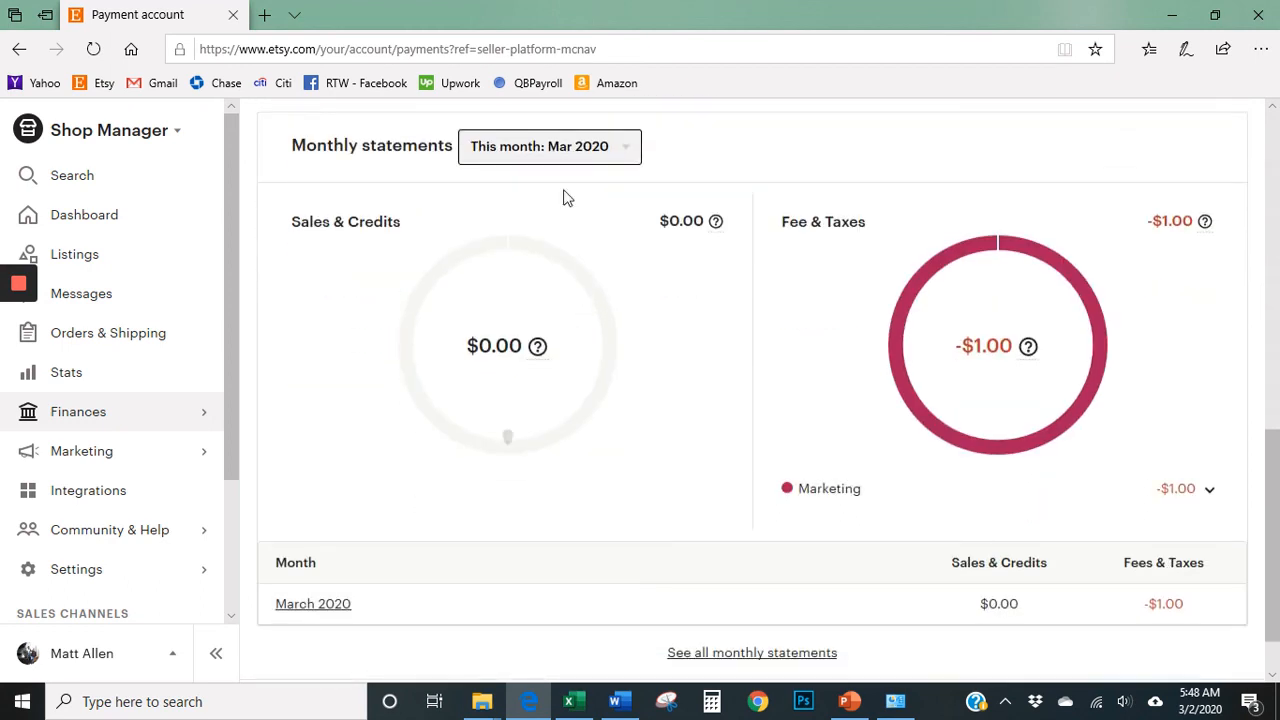
{"action": "left_click", "coordinate": [630, 148]}
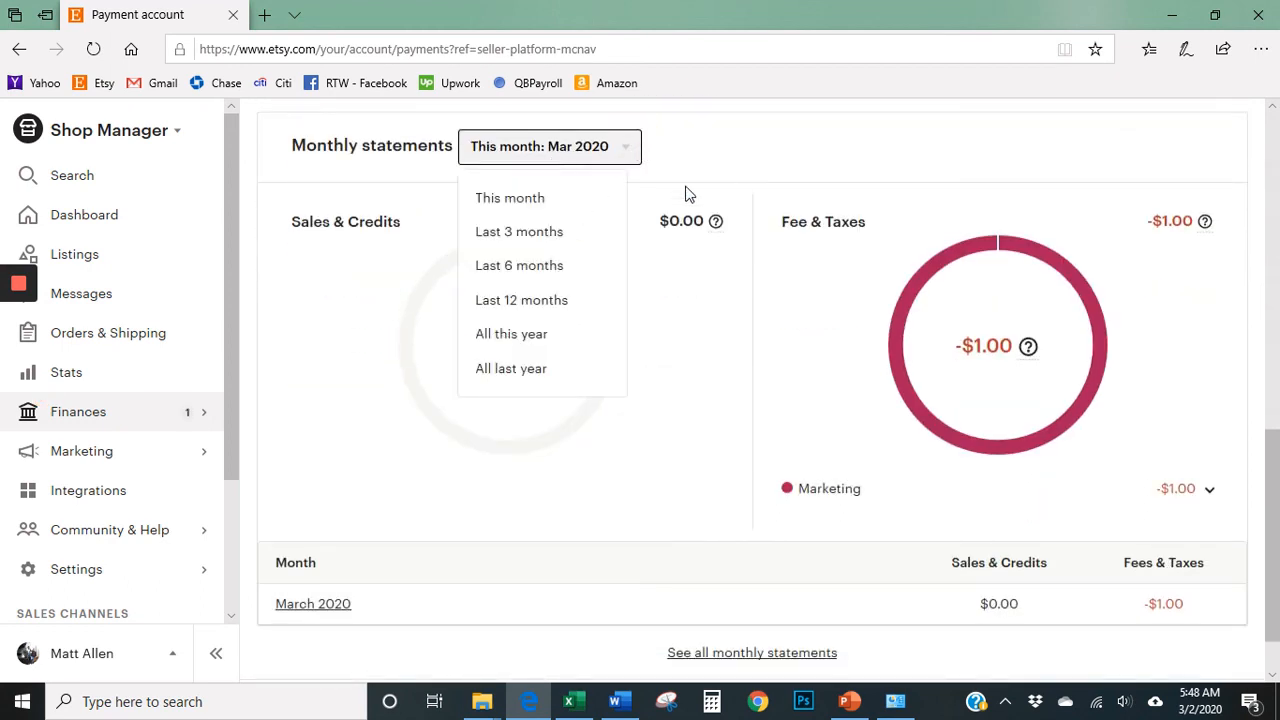
{"action": "left_click", "coordinate": [694, 152]}
{"action": "mouse_move", "coordinate": [505, 385]}
{"action": "scroll", "coordinate": [505, 385], "scroll_direction": "down", "scroll_amount": 1}
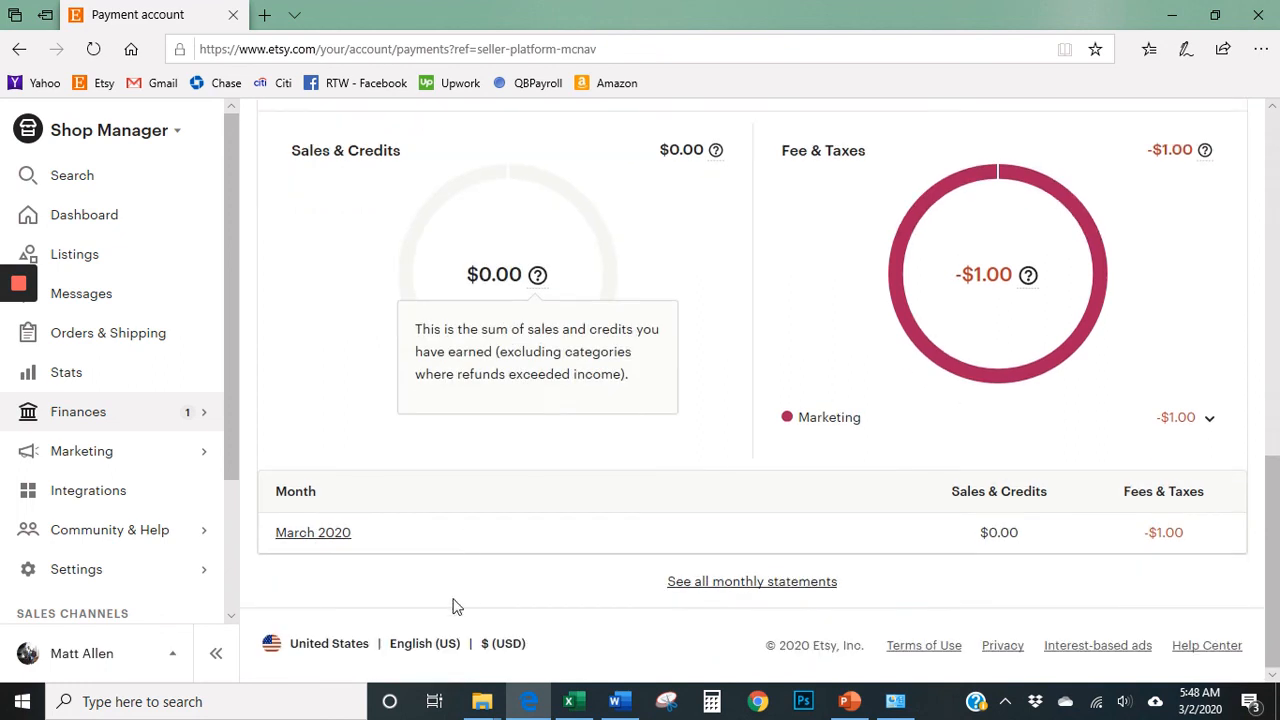
{"action": "left_click", "coordinate": [697, 583]}
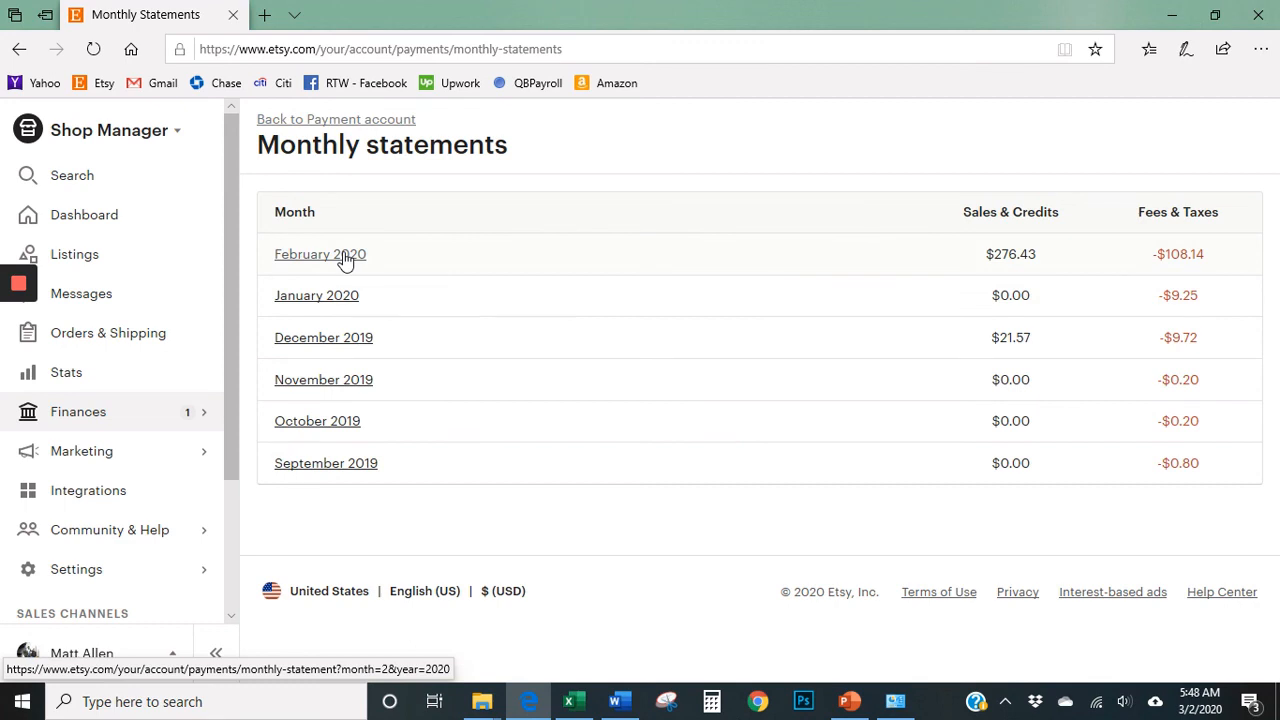
{"action": "left_click", "coordinate": [343, 256]}
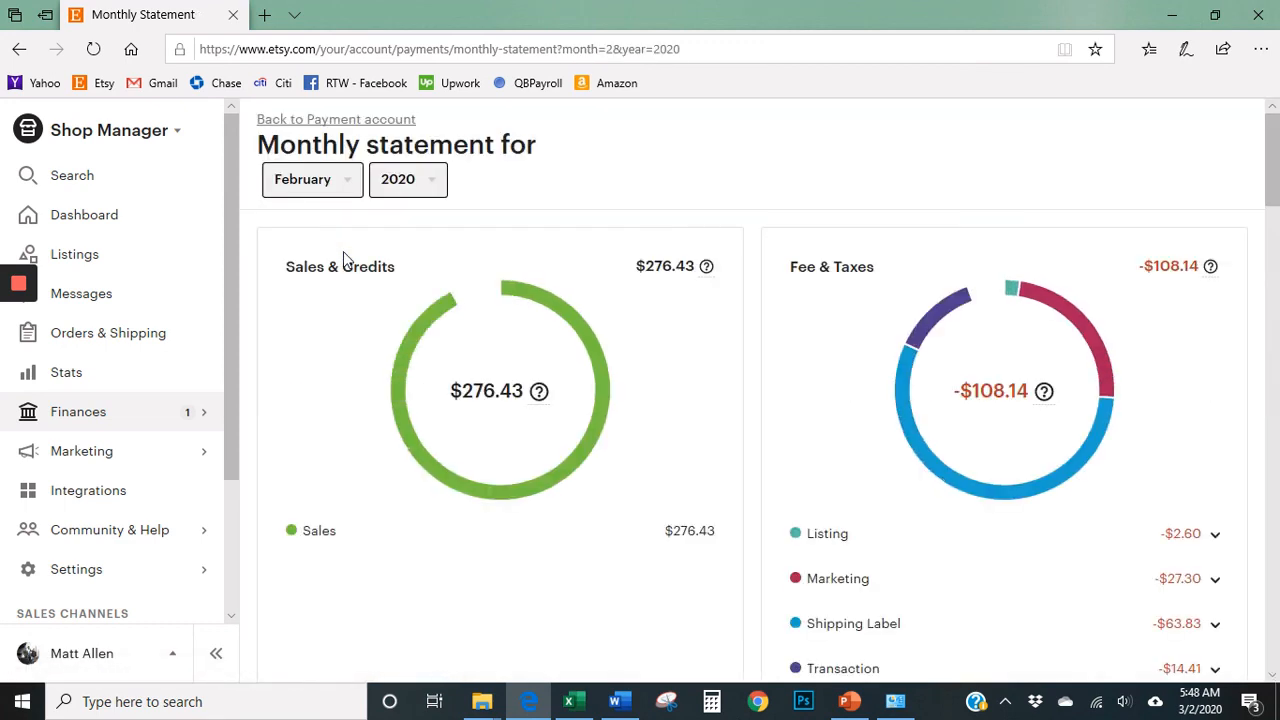
{"action": "scroll", "coordinate": [728, 285], "scroll_direction": "down", "scroll_amount": 2}
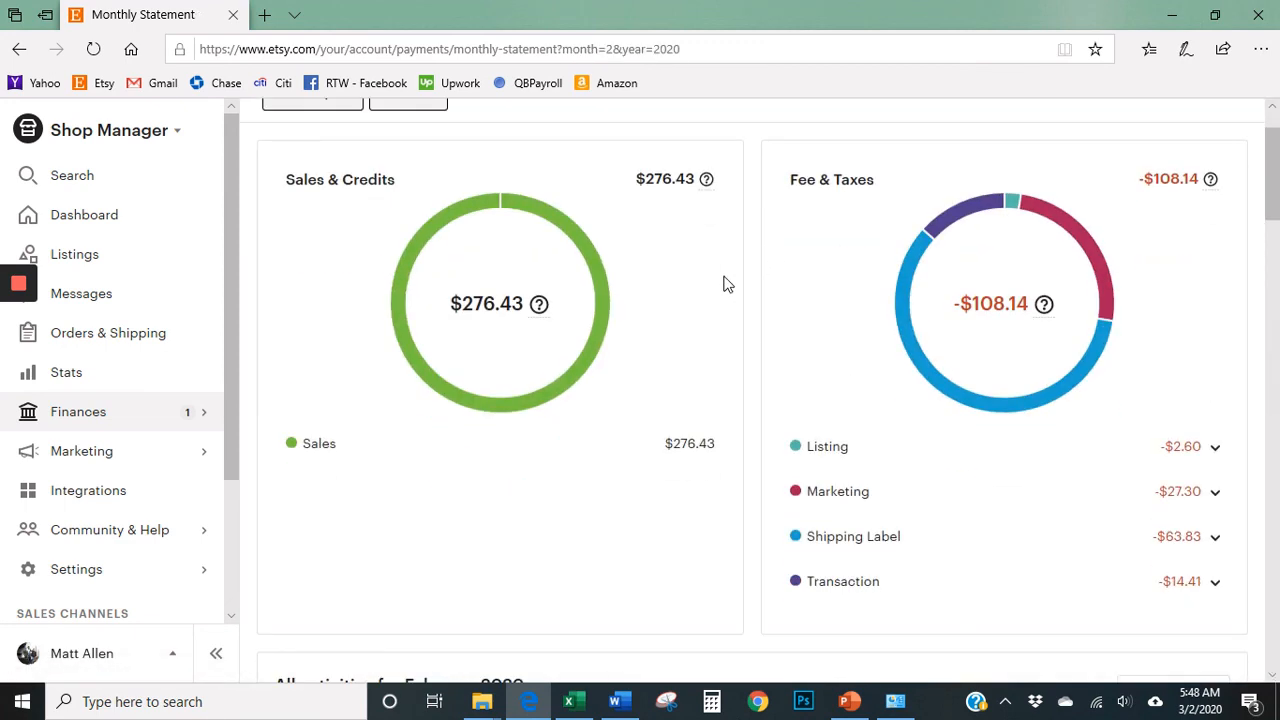
- Switch to the Excel workbook and place its reduced window beside the Etsy fee breakdown with the Amount column visible
{"action": "left_click", "coordinate": [569, 704]}
{"action": "left_click_drag", "start_coordinate": [668, 20], "coordinate": [367, 115]}
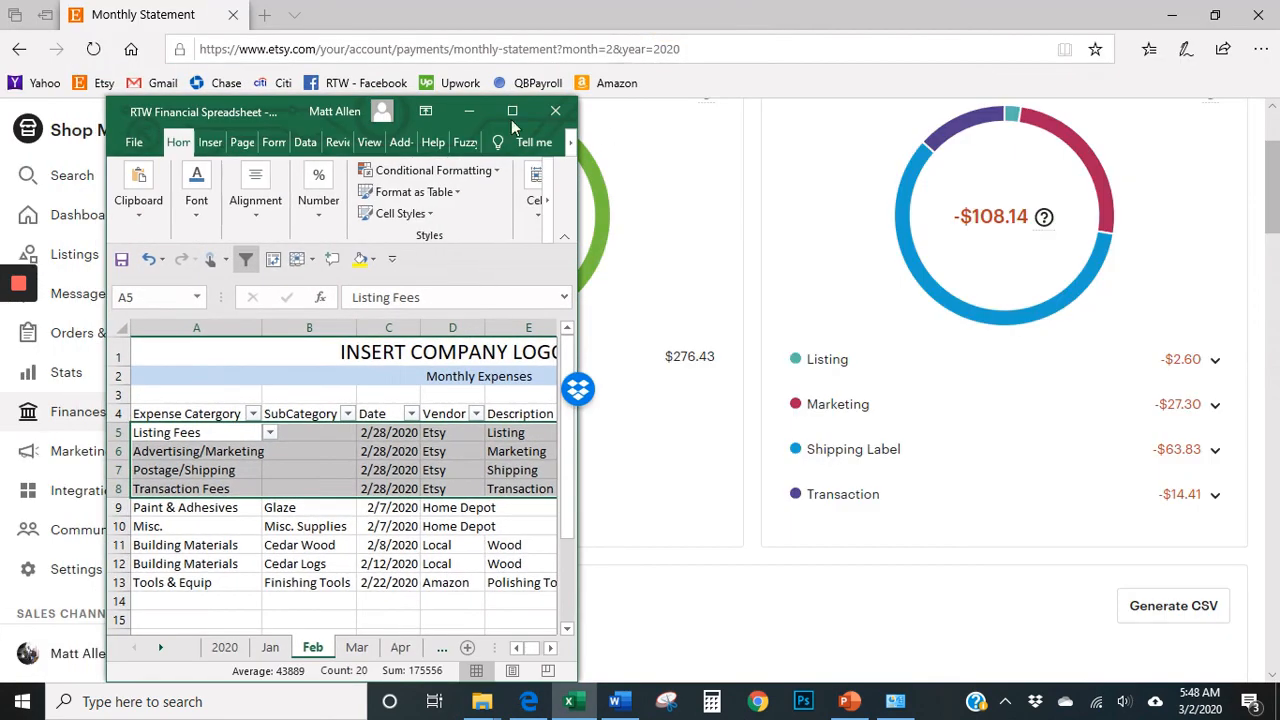
{"action": "left_click_drag", "start_coordinate": [262, 113], "coordinate": [325, 67]}
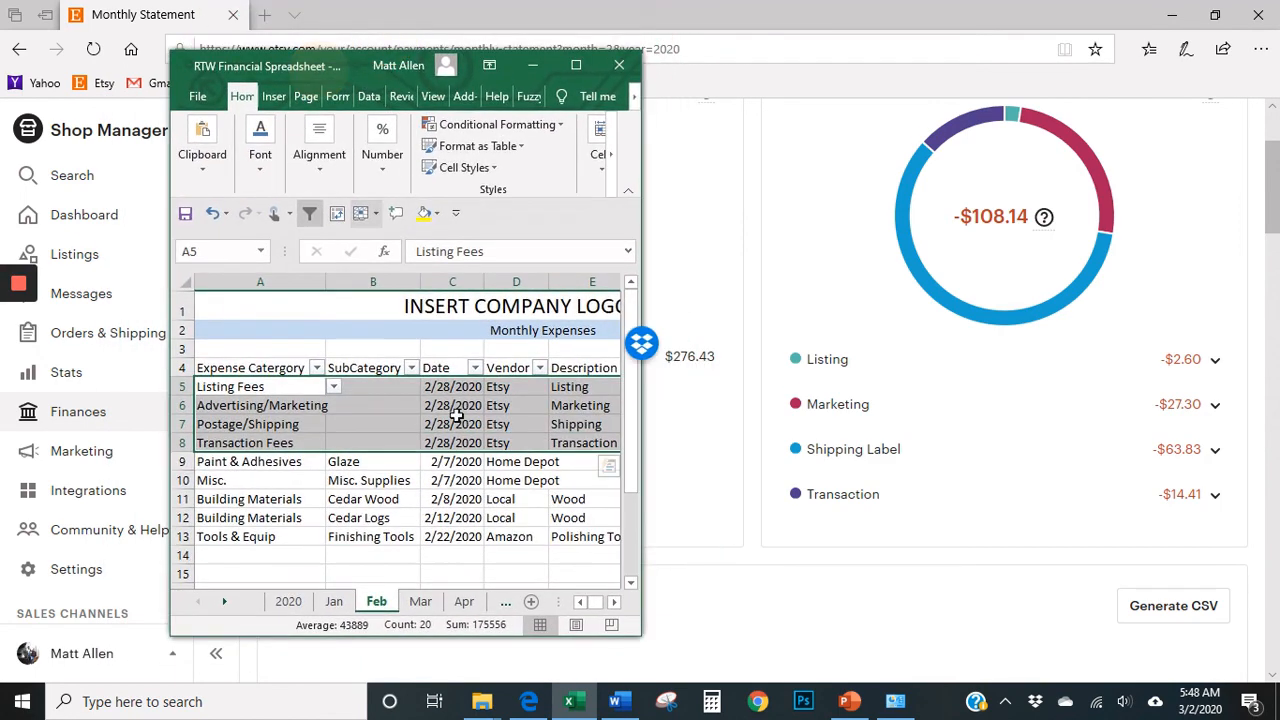
{"action": "left_click", "coordinate": [614, 602]}
{"action": "left_click", "coordinate": [614, 602]}
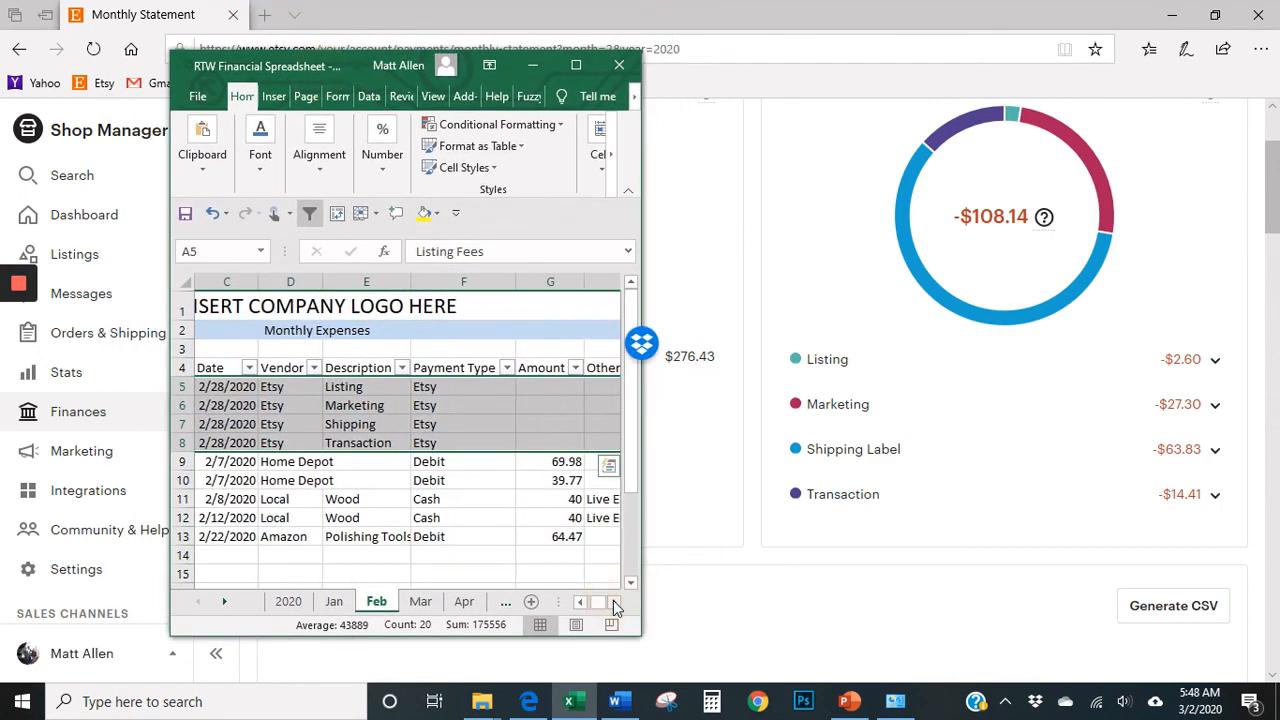
- Enter the Etsy amounts on the Feb sheet: Listing 2.60, Marketing 27.30, Shipping 63.83 and Transaction 14.41, and return the workbook to full size
{"action": "left_click", "coordinate": [566, 388]}
{"action": "type", "text": "1"}
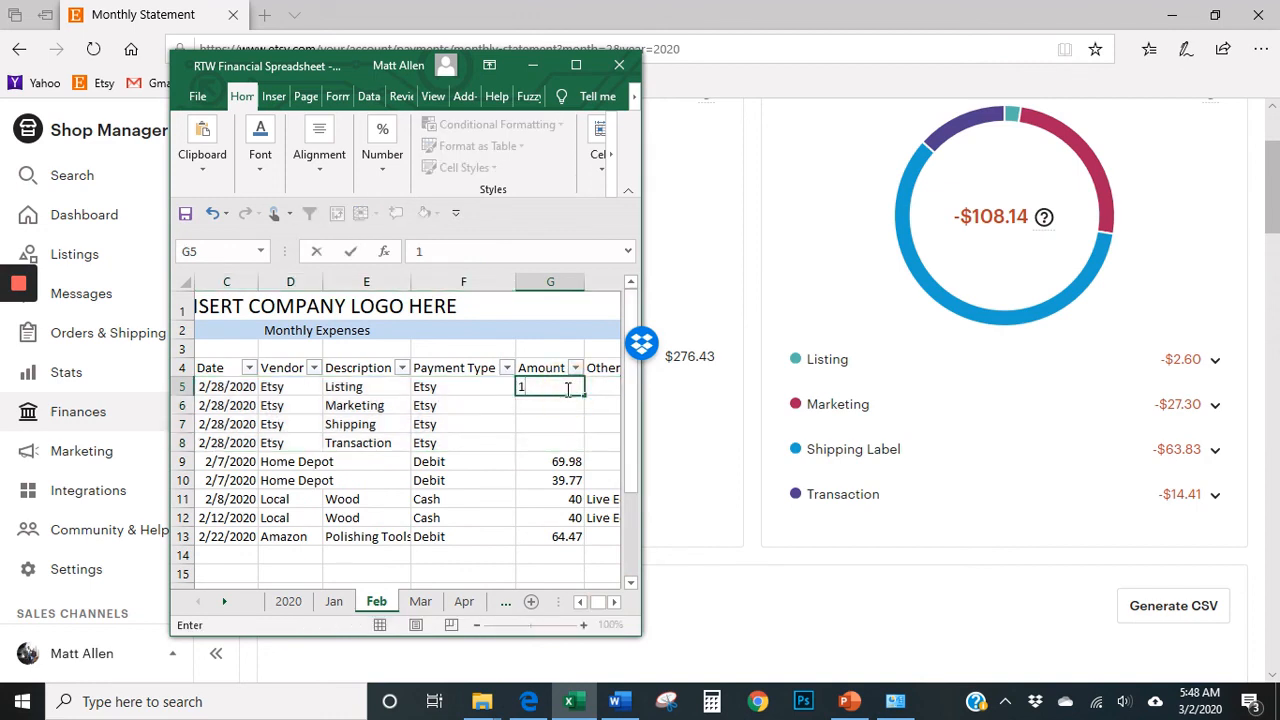
{"action": "type", "text": ".60"}
{"action": "key", "text": "Return"}
{"action": "type", "text": "27.30"}
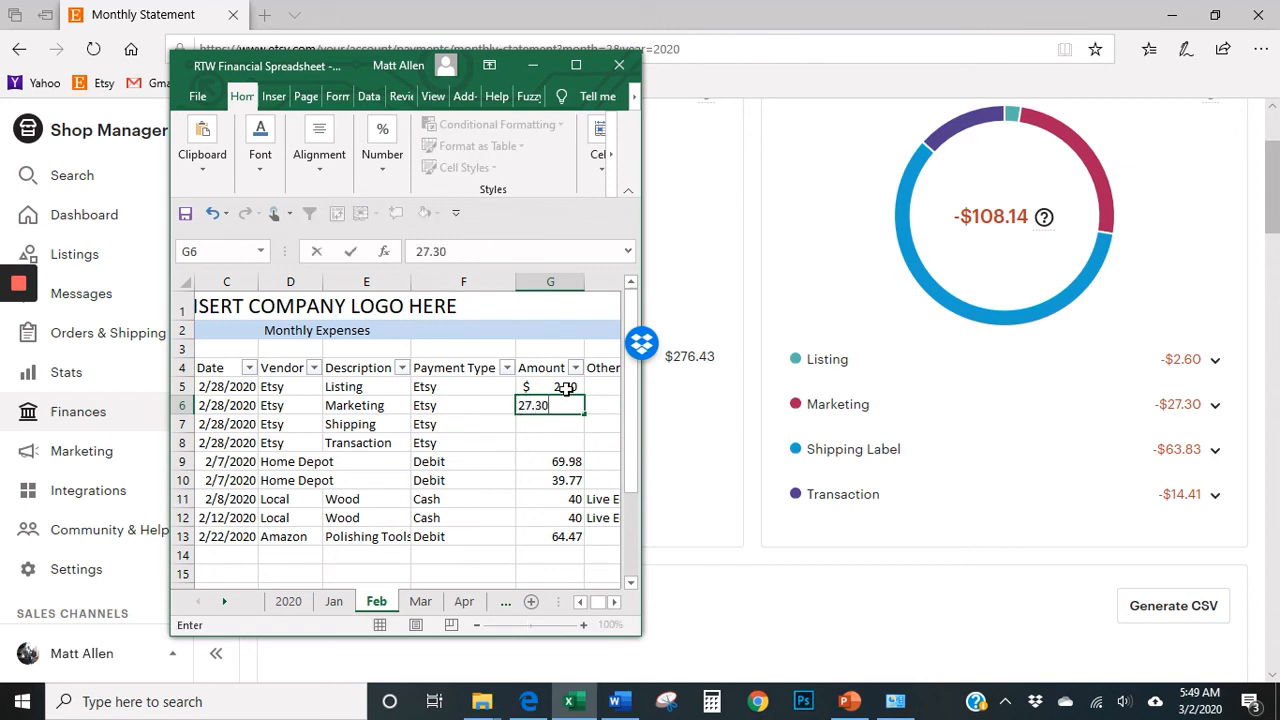
{"action": "key", "text": "Return"}
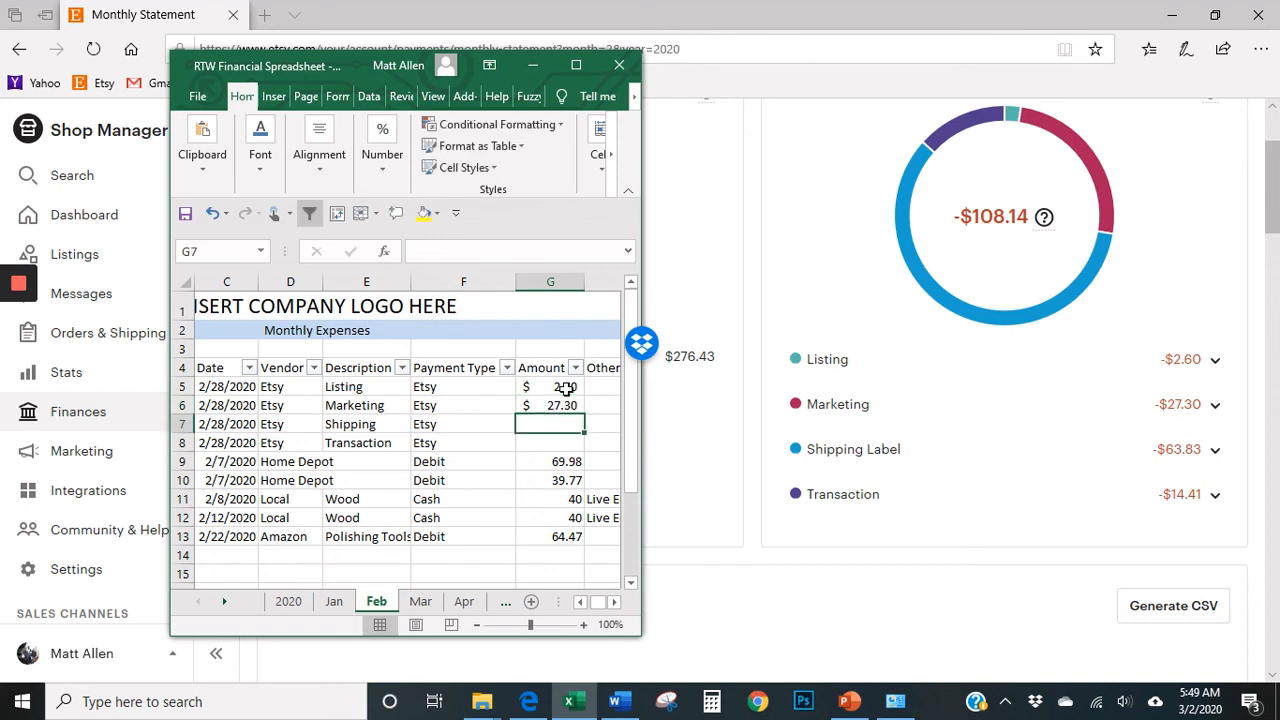
{"action": "type", "text": "63.83"}
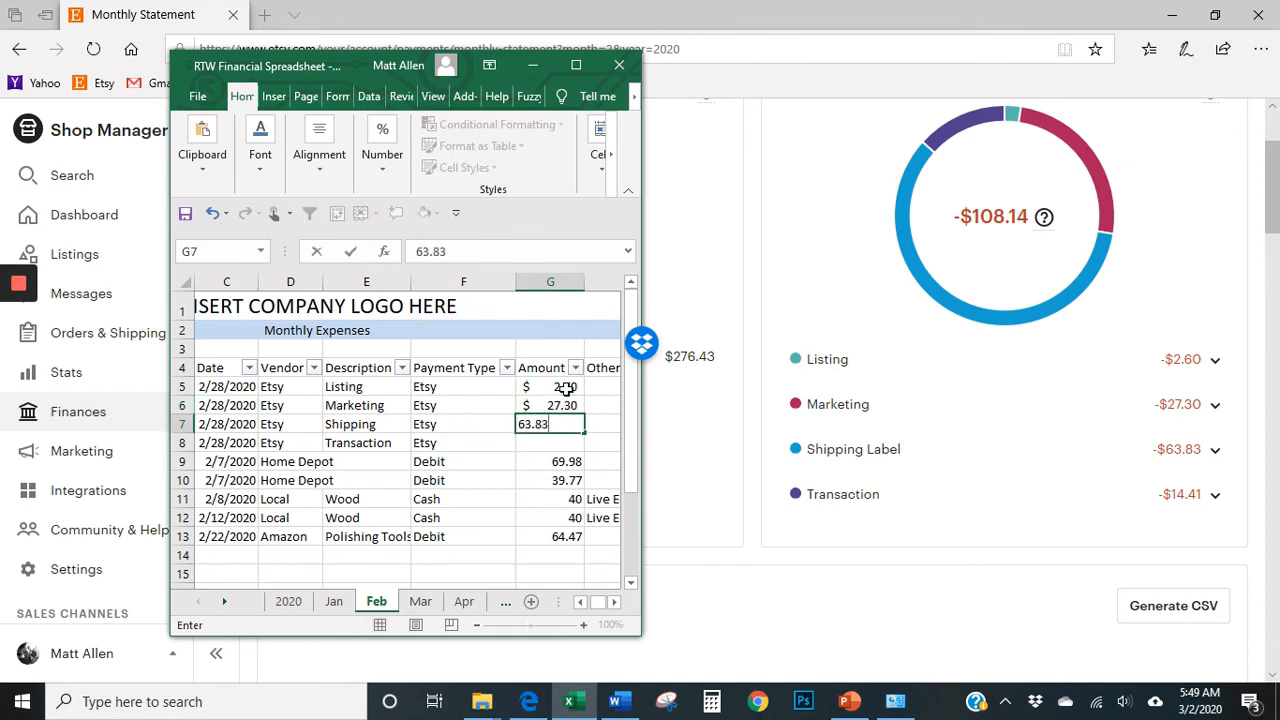
{"action": "key", "text": "Return"}
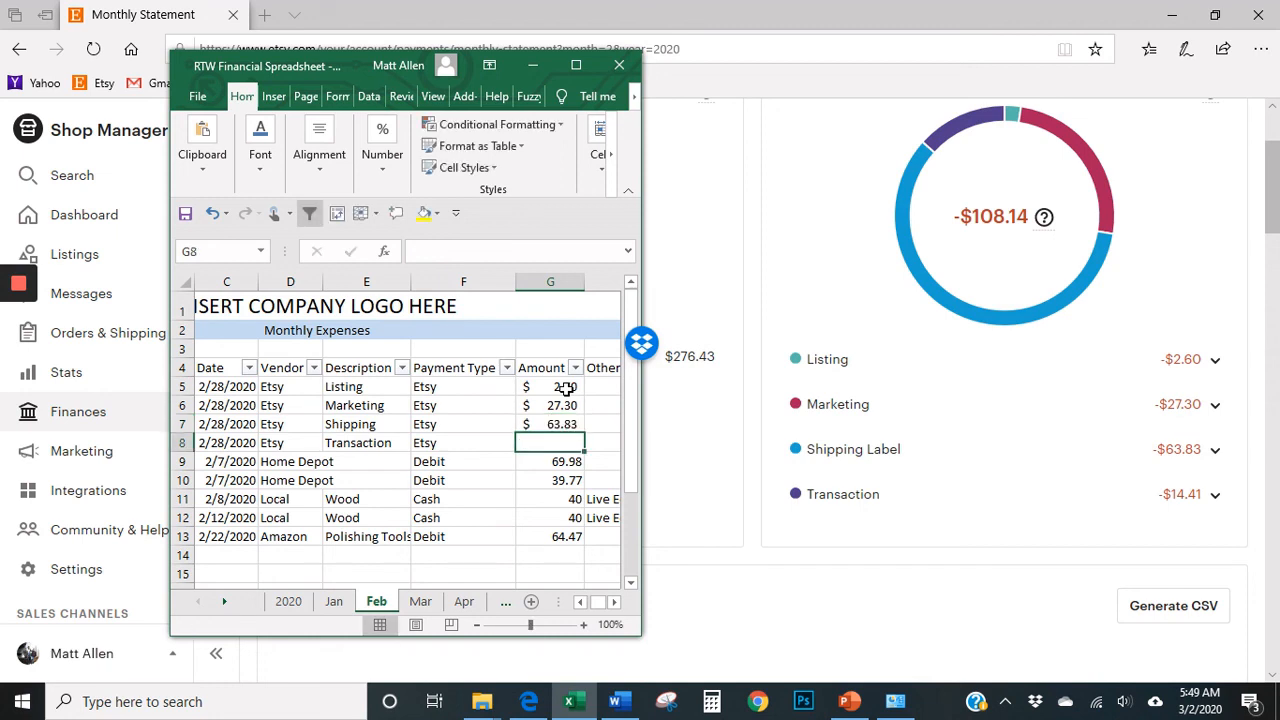
{"action": "type", "text": "14.41"}
{"action": "key", "text": "Return"}
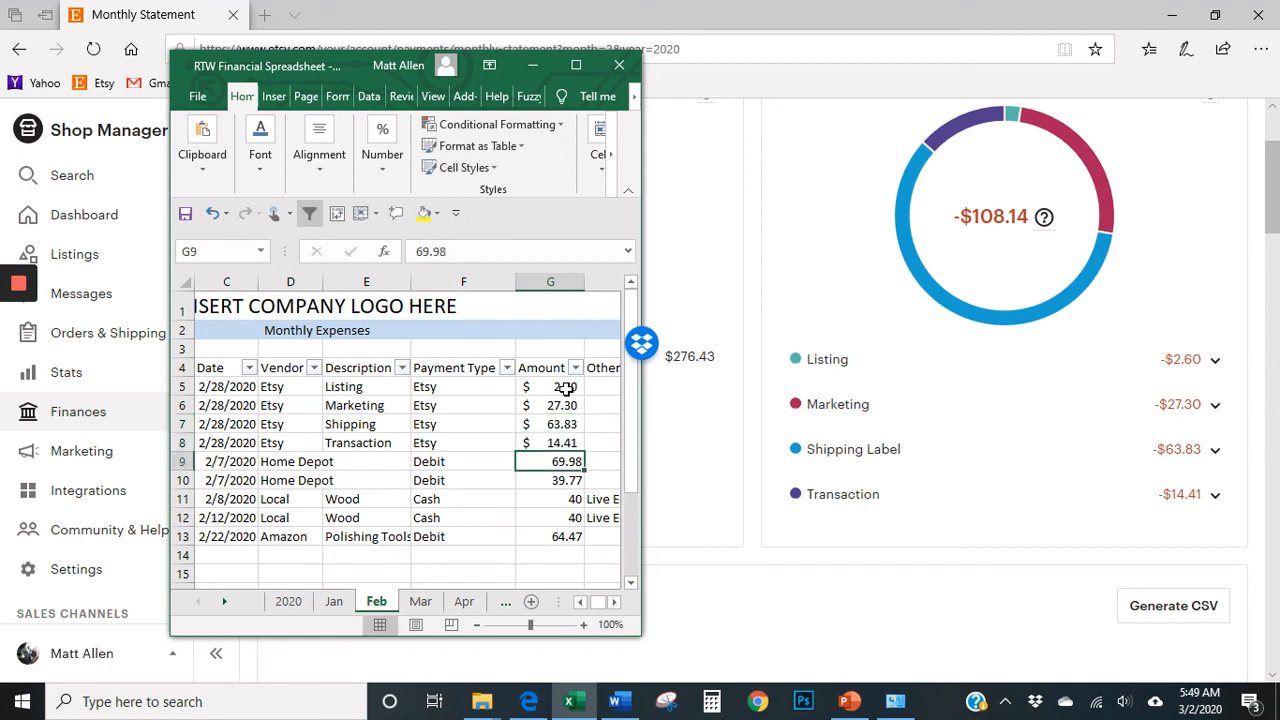
{"action": "left_click", "coordinate": [575, 65]}
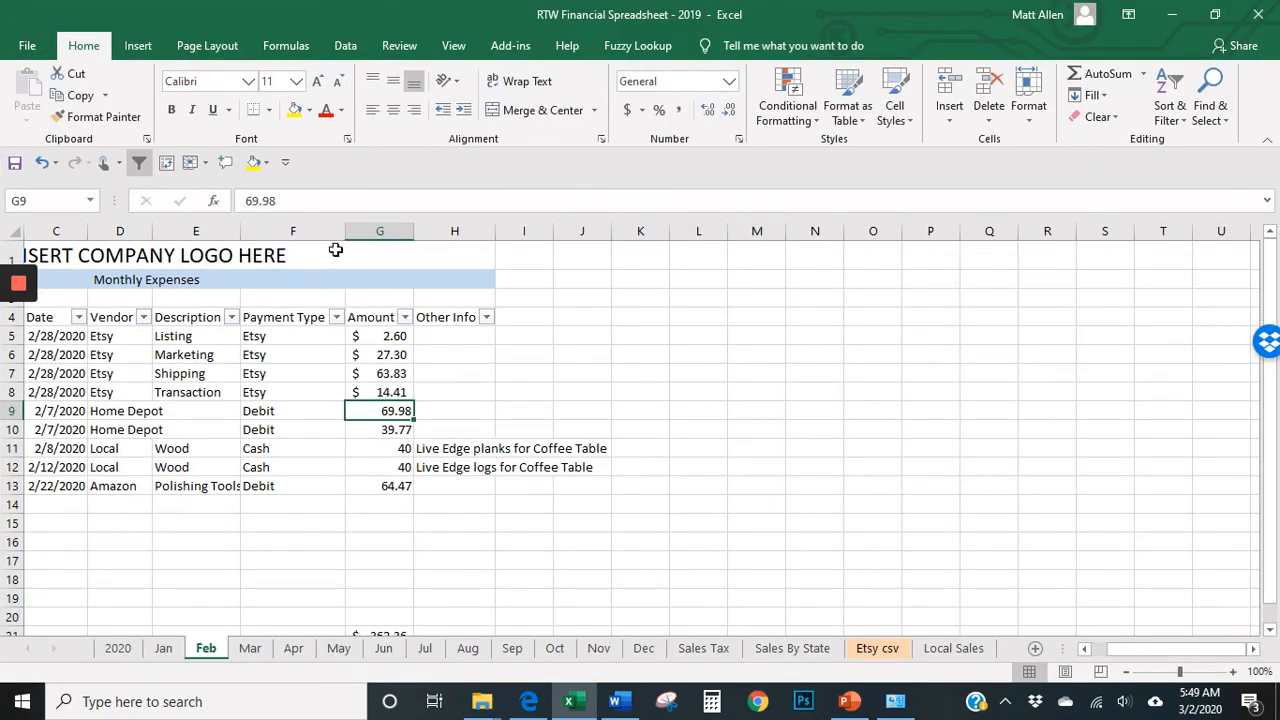
- Set the expense category of row 14, the first empty row on the Feb sheet, to Building Materials
{"action": "left_click_drag", "start_coordinate": [437, 398], "coordinate": [23, 391]}
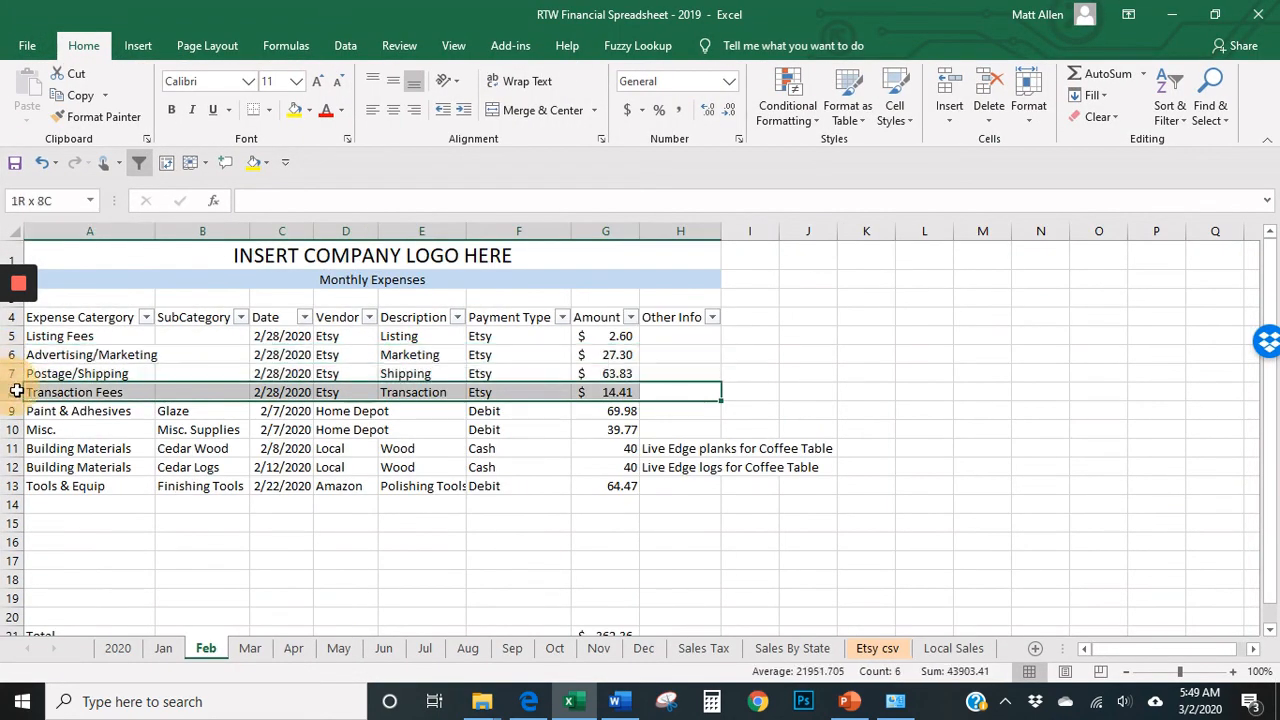
{"action": "left_click", "coordinate": [80, 507]}
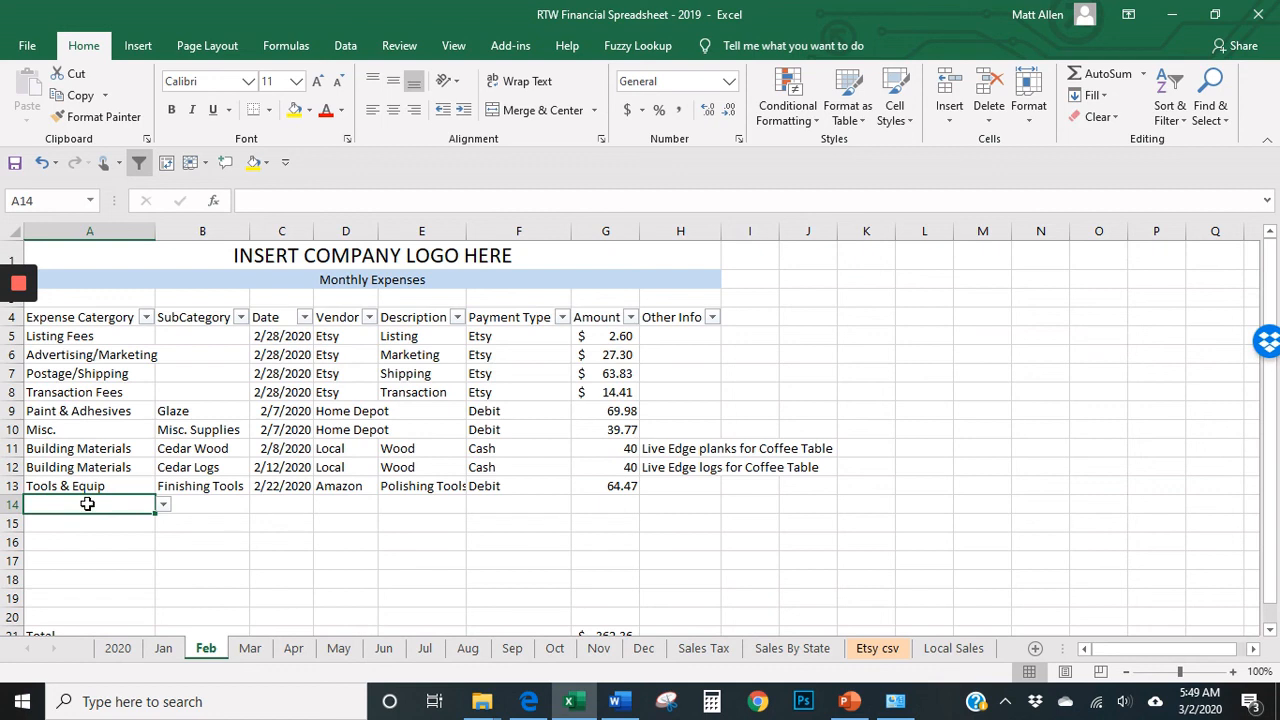
{"action": "left_click", "coordinate": [162, 505]}
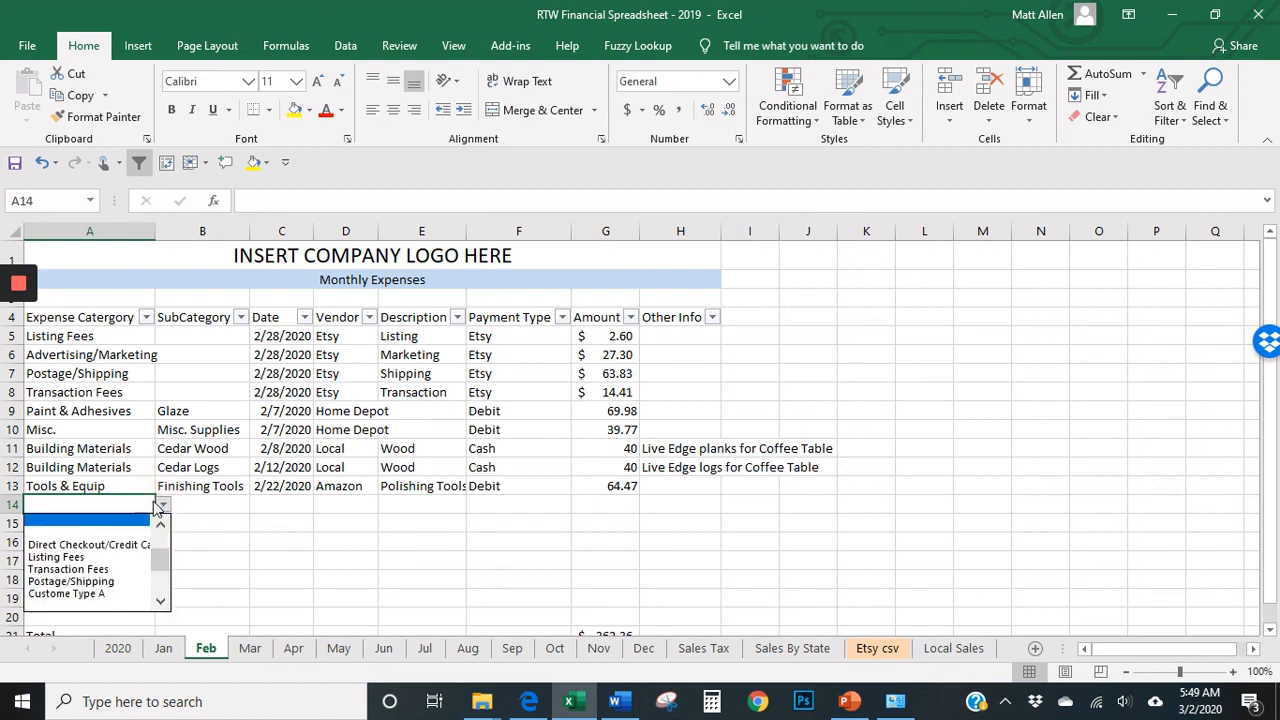
{"action": "left_click", "coordinate": [161, 526]}
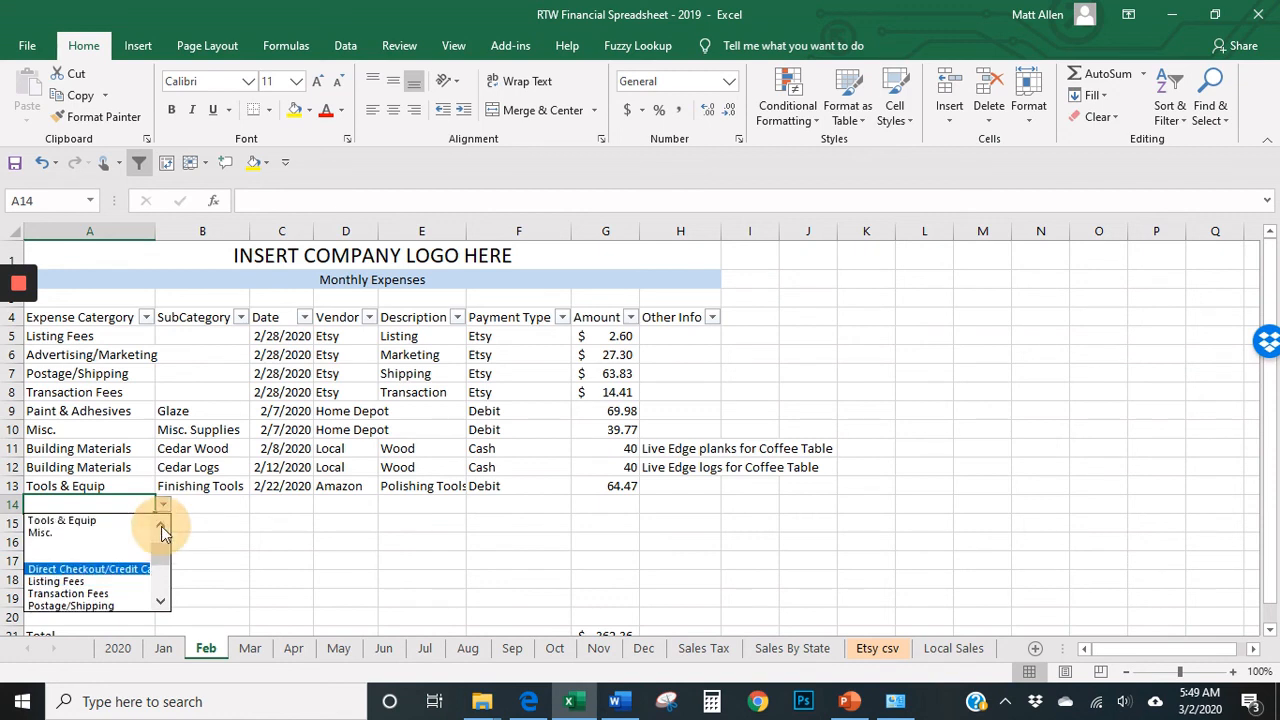
{"action": "left_click", "coordinate": [161, 526]}
{"action": "left_click", "coordinate": [126, 546]}
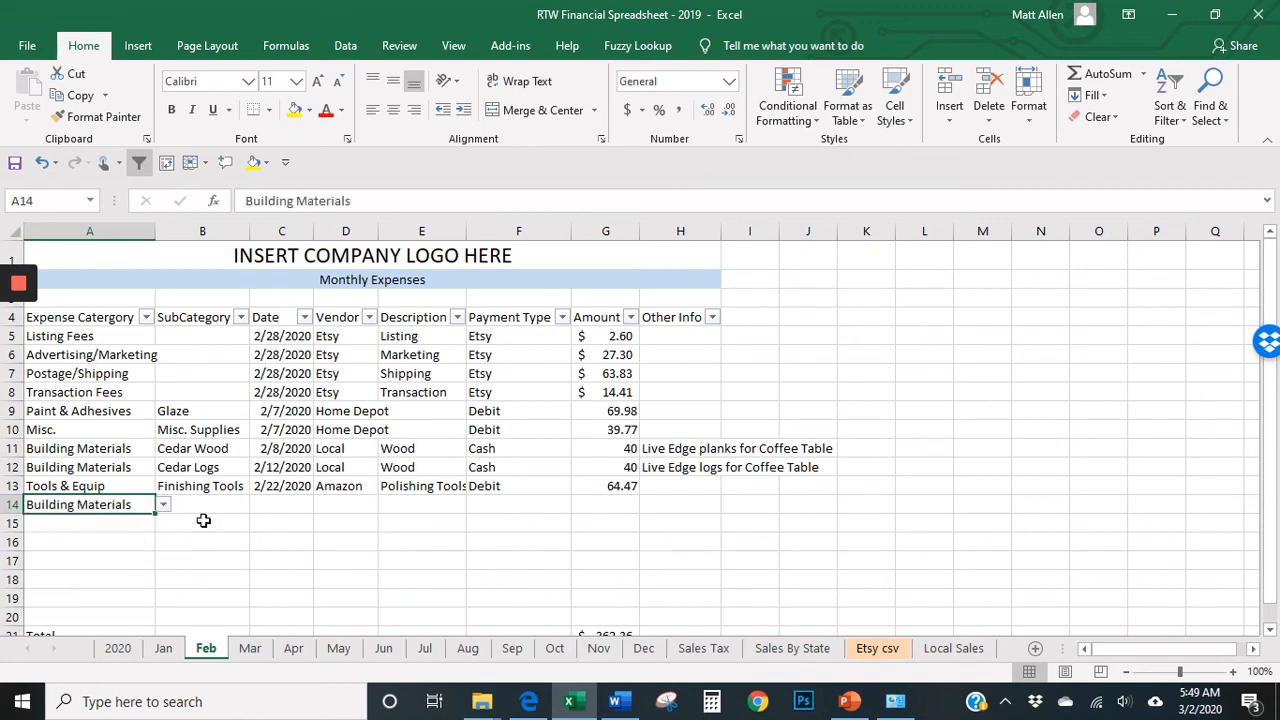
- Enter Drawer Knobs as the subcategory and 2/8/2020 as the date in row 14
{"action": "left_click", "coordinate": [213, 504]}
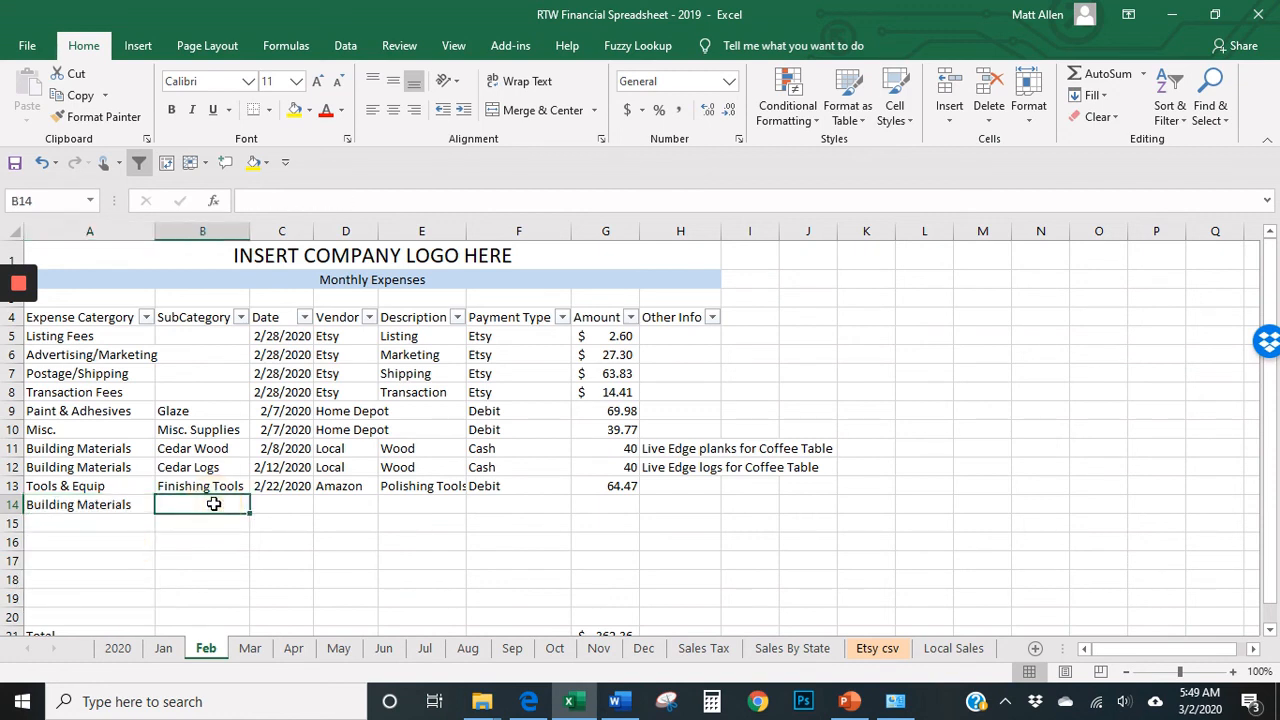
{"action": "type", "text": "Drw"}
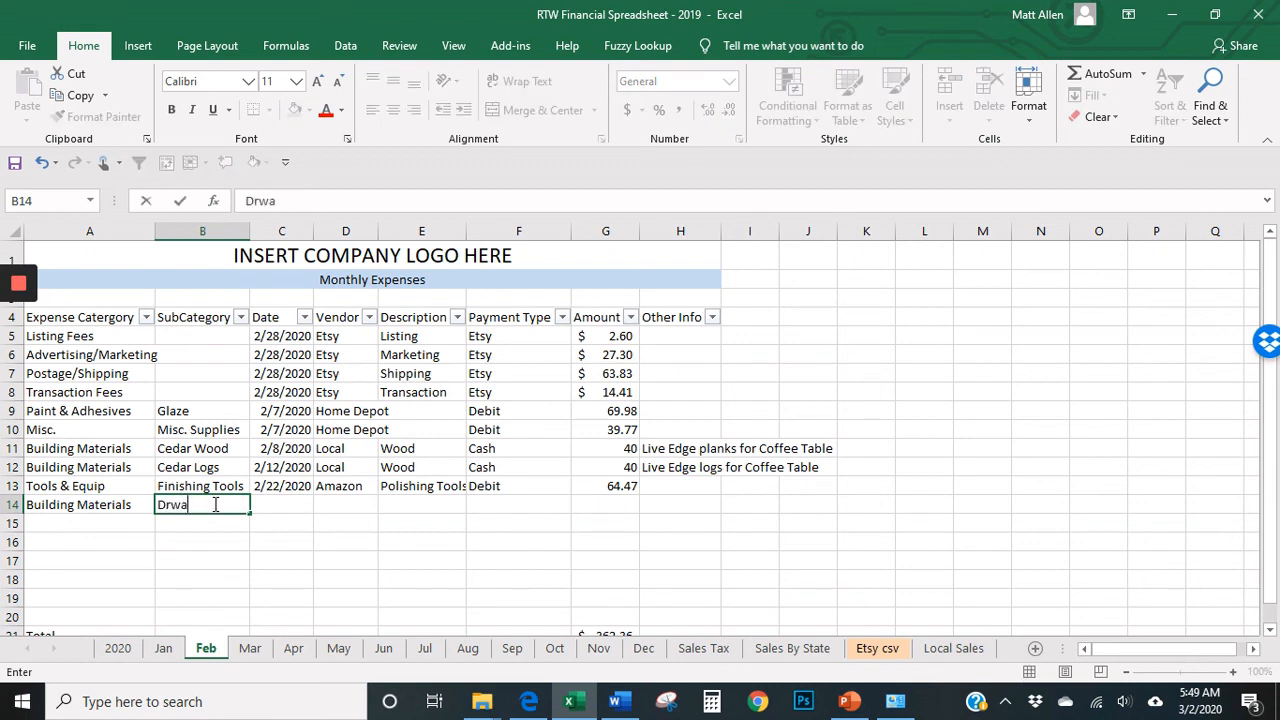
{"action": "key", "text": "BackSpace"}
{"action": "type", "text": "awer Knobs"}
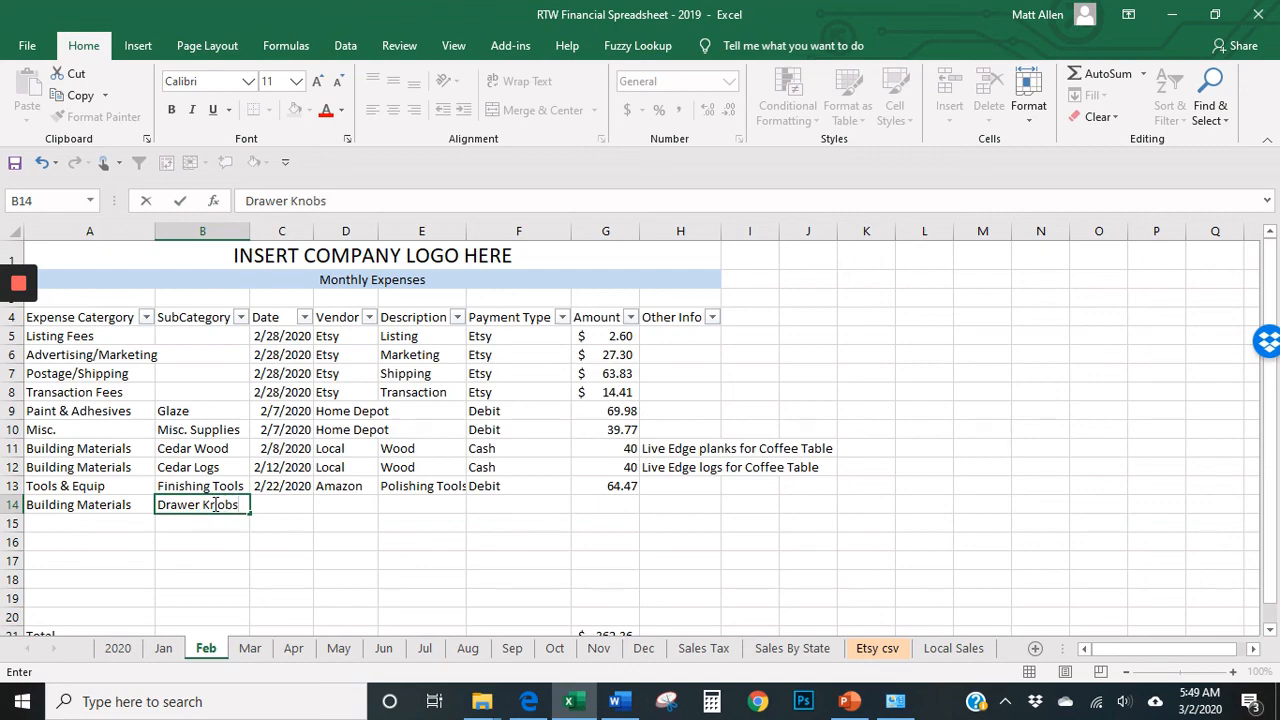
{"action": "key", "text": "Tab"}
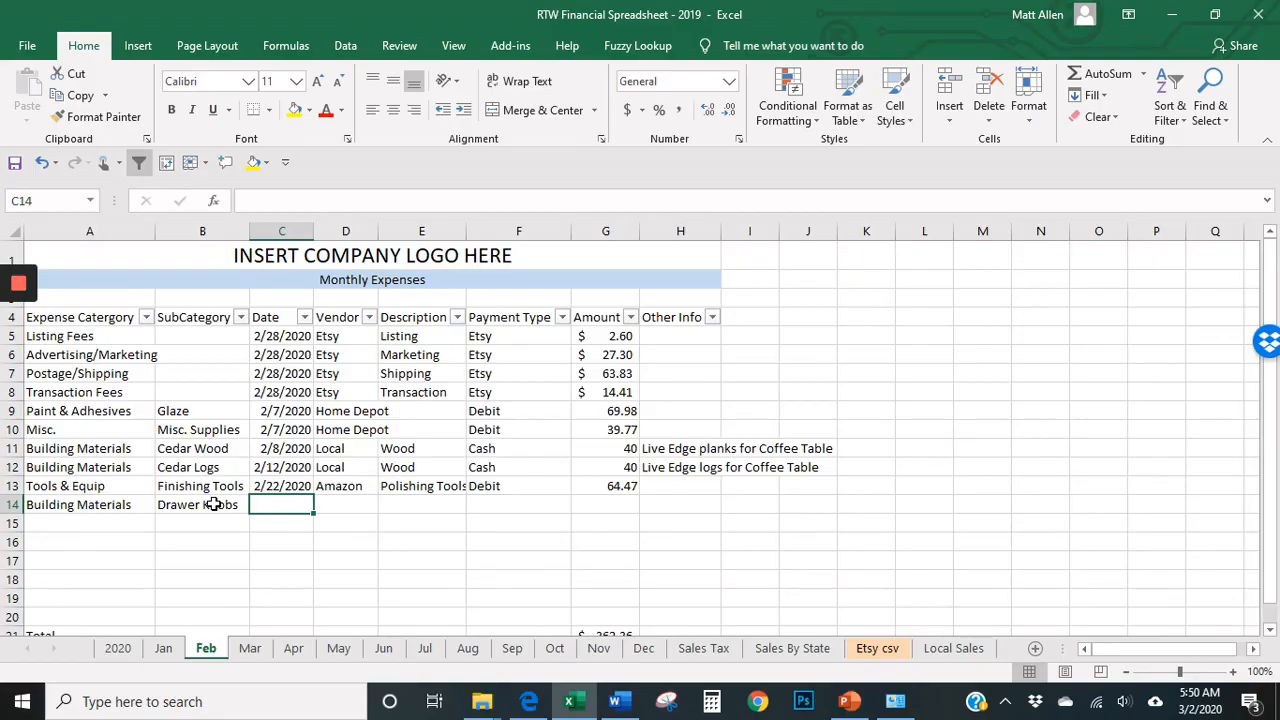
{"action": "type", "text": "2/8/2020"}
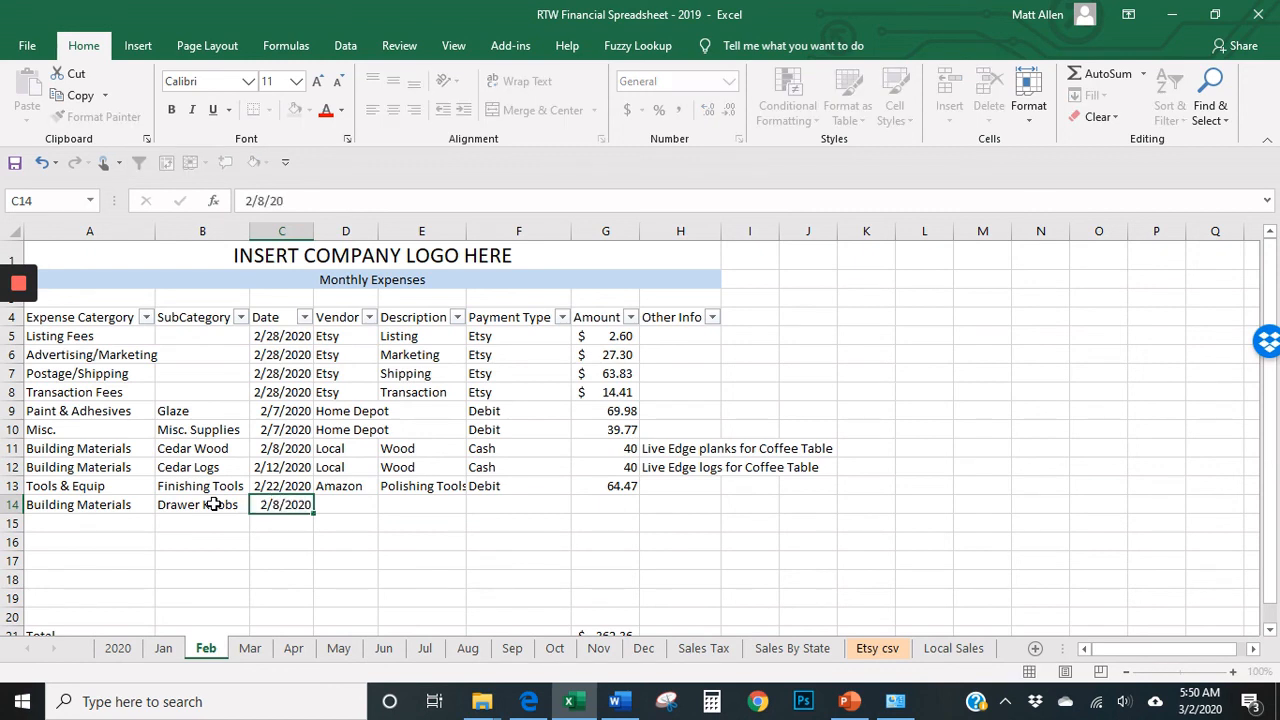
{"action": "key", "text": "Tab"}
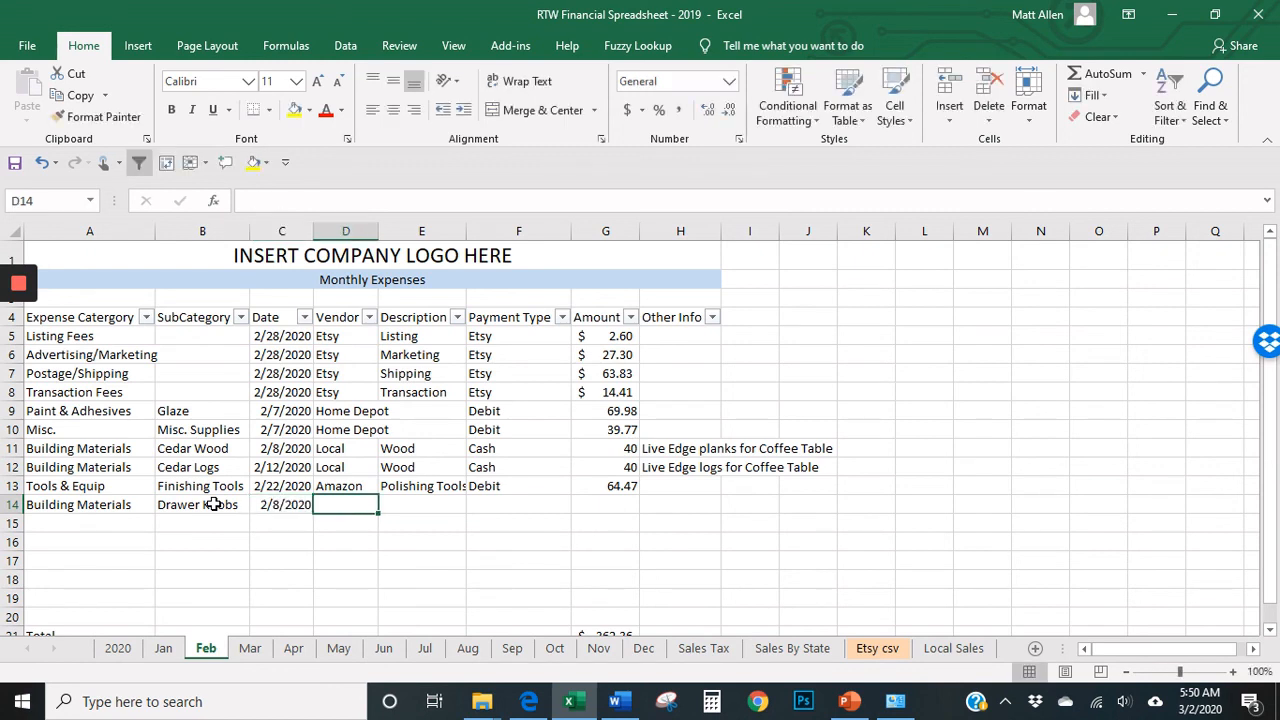
- Enter Hobby Lobby as the vendor and Various Drawer Knobs as the description in row 14
{"action": "type", "text": "Hobbly"}
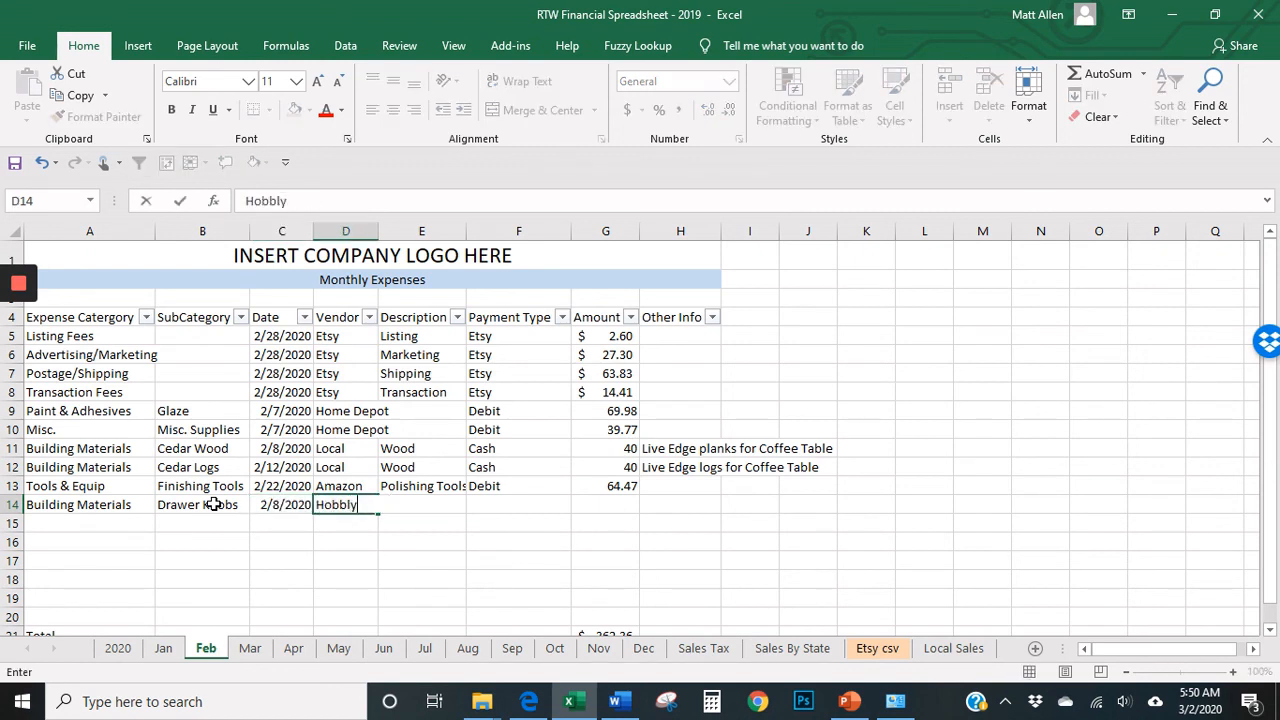
{"action": "key", "text": "BackSpace"}
{"action": "key", "text": "BackSpace"}
{"action": "type", "text": "y Lobby"}
{"action": "key", "text": "Tab"}
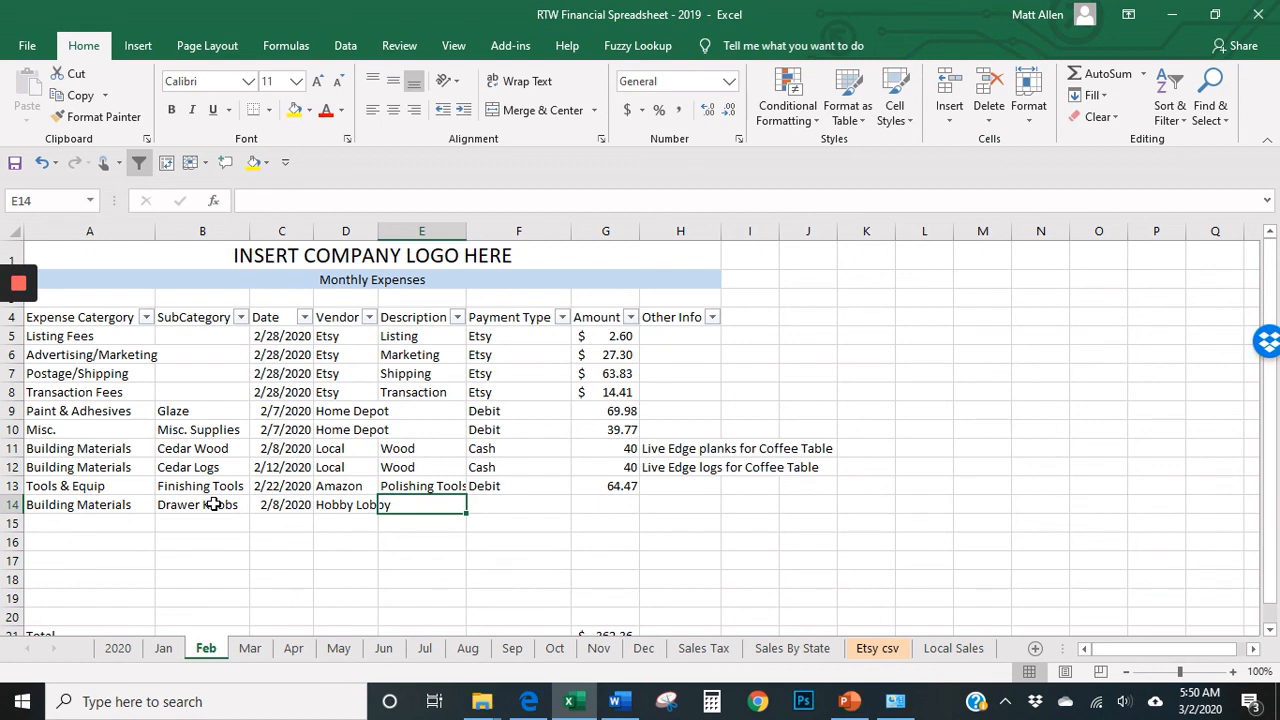
{"action": "type", "text": "Various"}
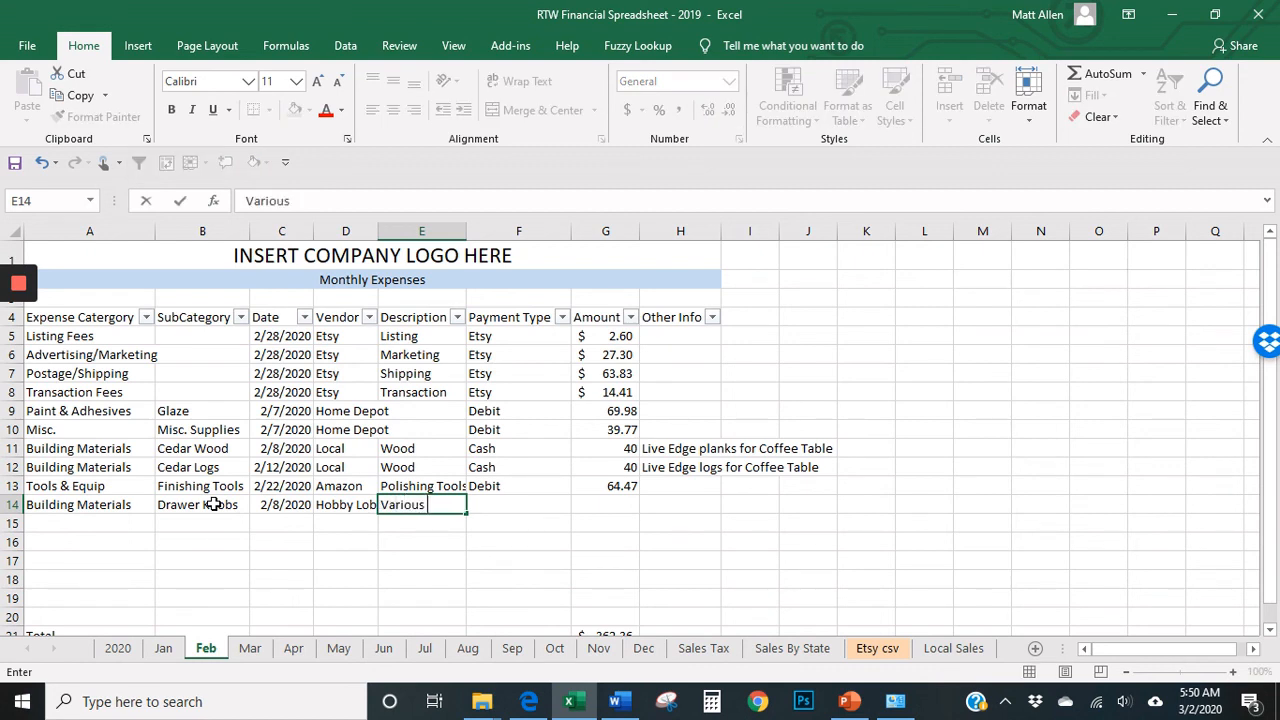
{"action": "type", "text": " Drawer Knobs"}
{"action": "key", "text": "Tab"}
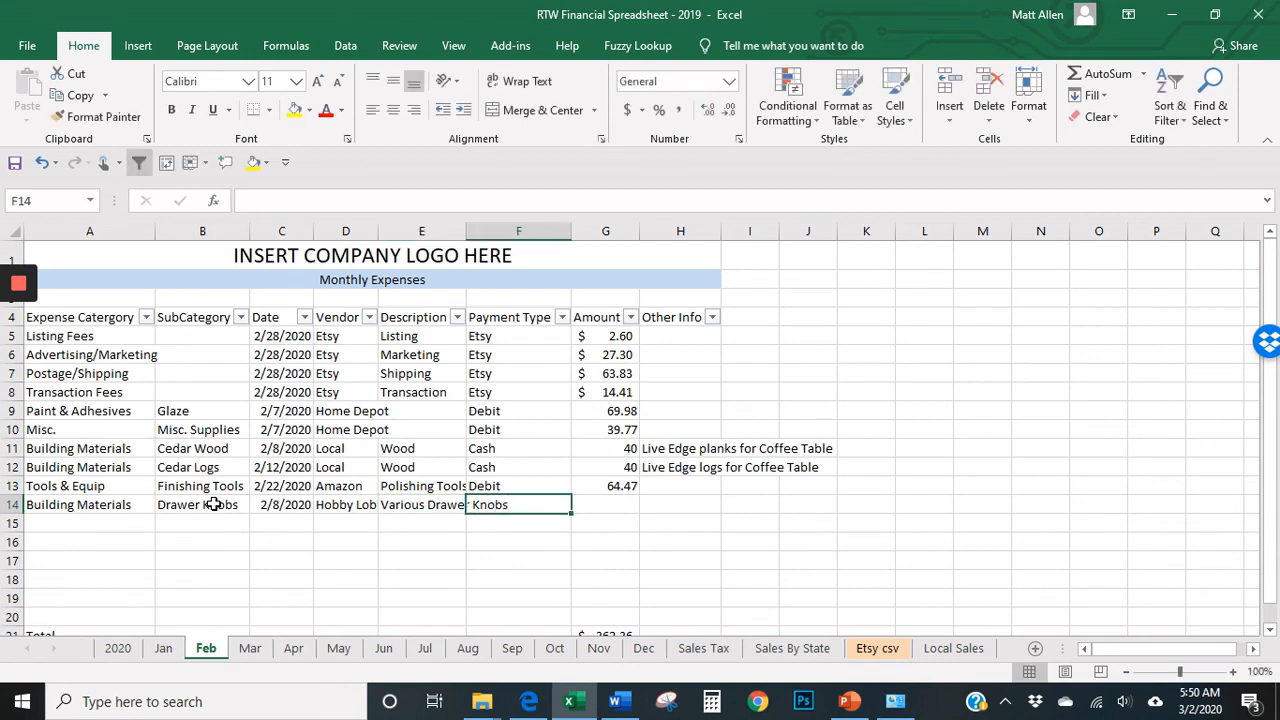
- Complete the drawer knobs expense with payment type Debit and an amount of 26.41
{"action": "type", "text": "D"}
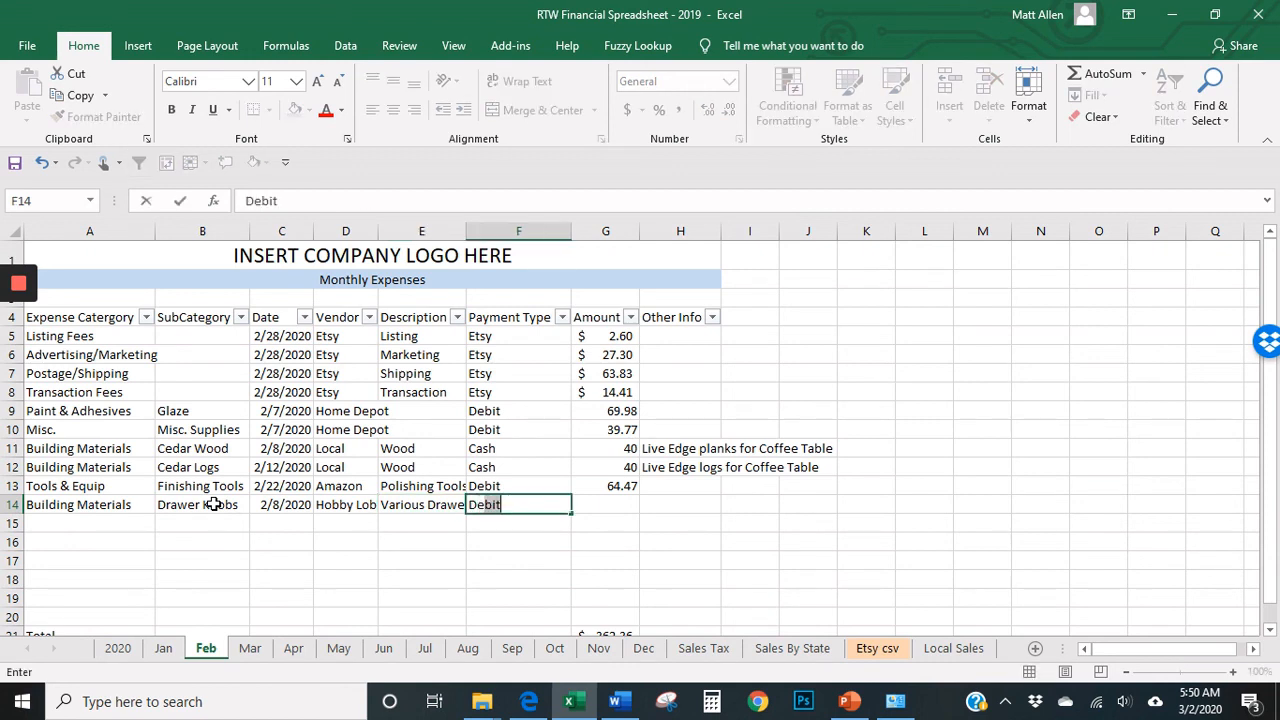
{"action": "key", "text": "Tab"}
{"action": "type", "text": "26."}
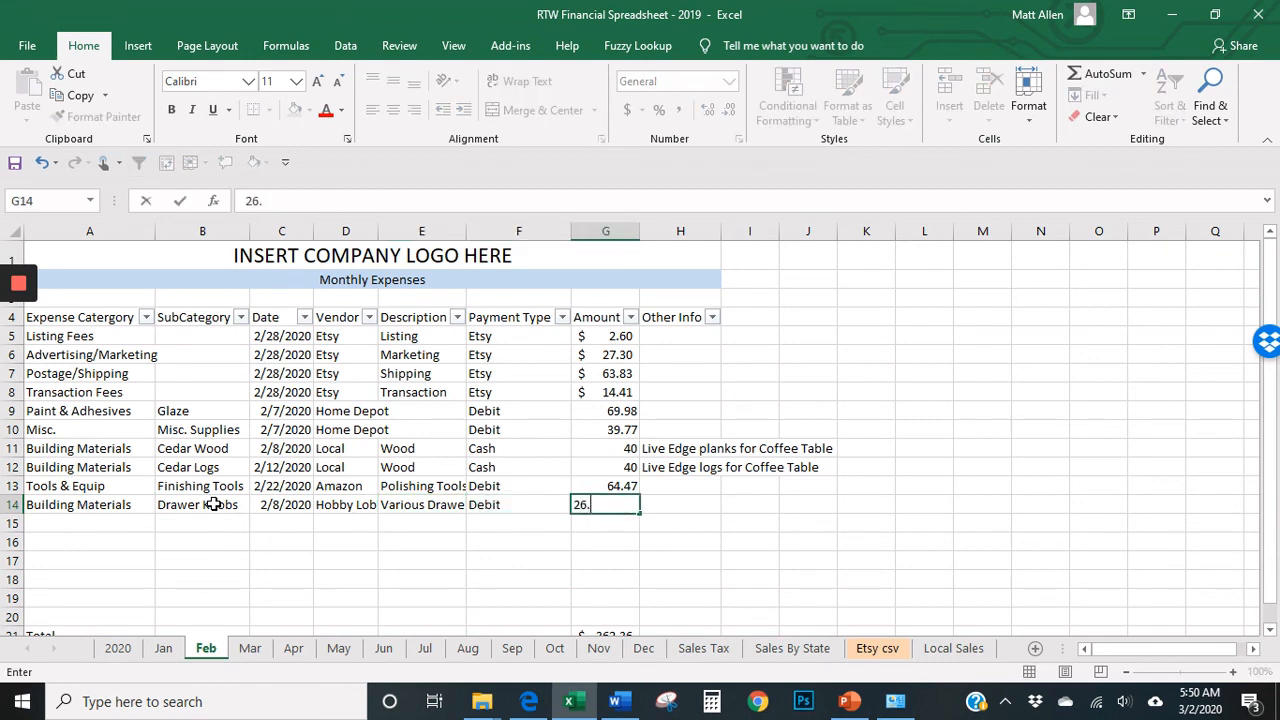
{"action": "type", "text": "41"}
{"action": "key", "text": "Return"}
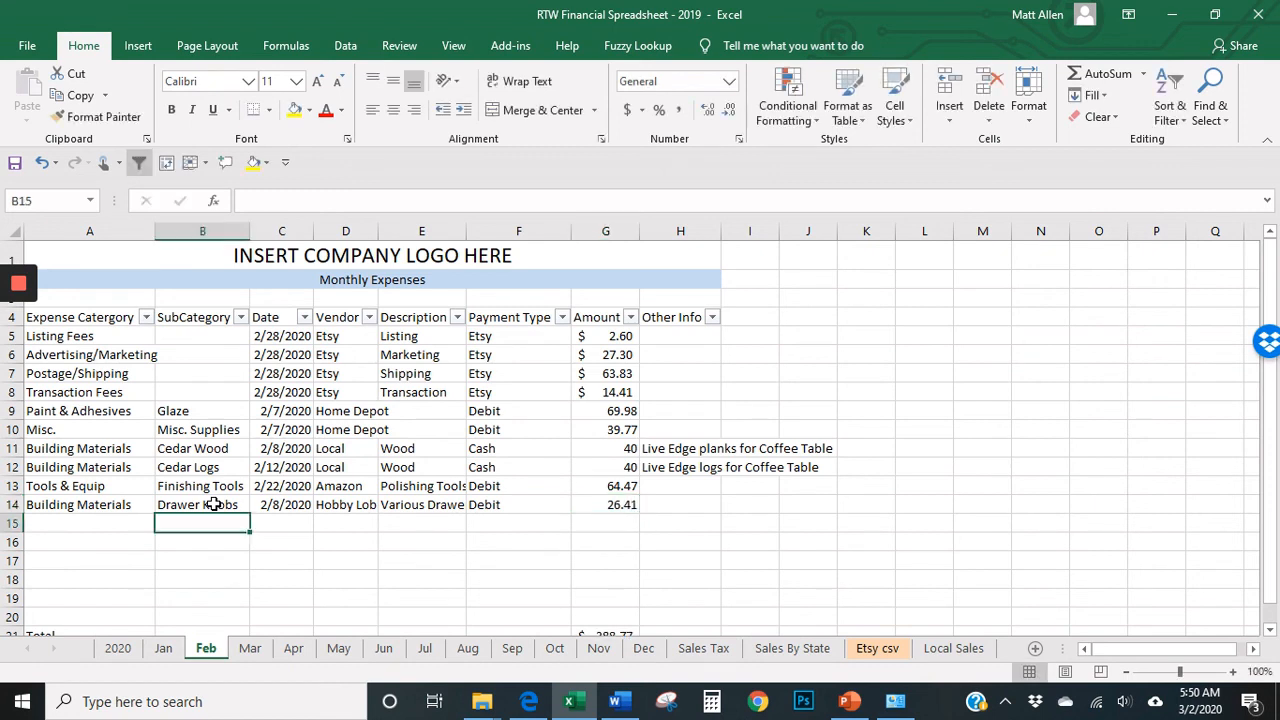
{"action": "key", "text": "Left"}
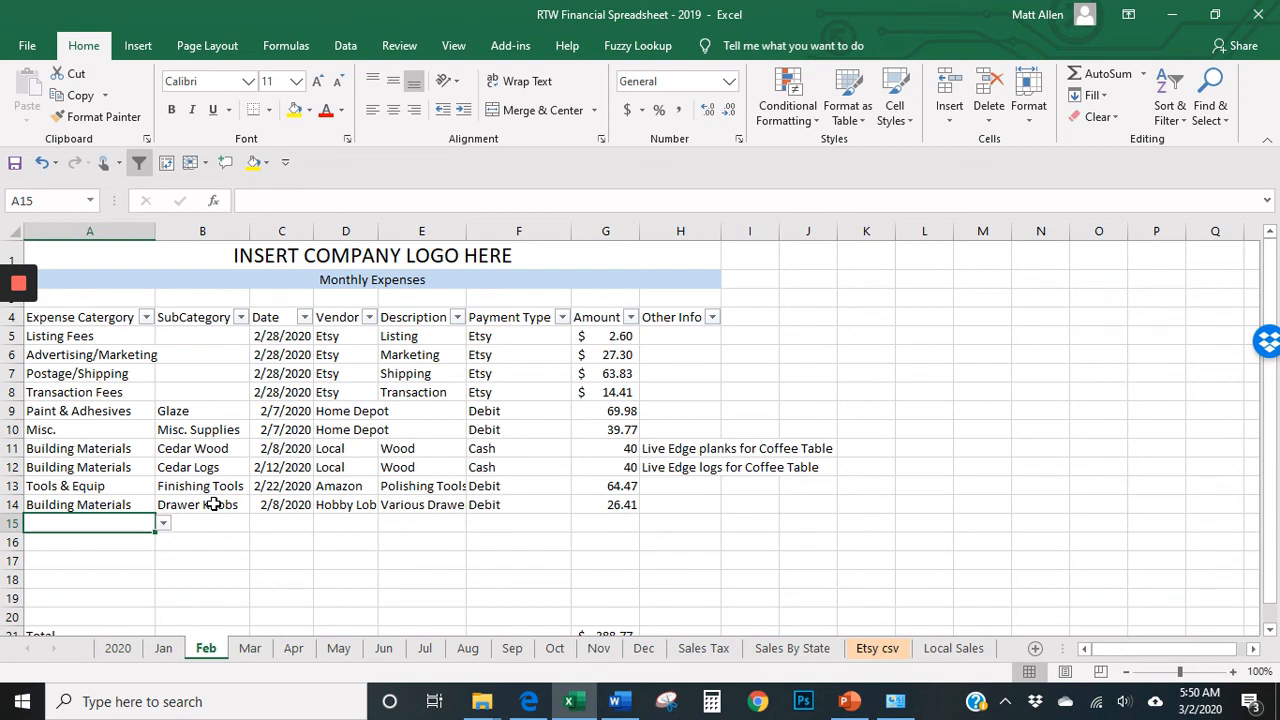
{"action": "type", "text": "Lowe"}
{"action": "key", "text": "BackSpace"}
{"action": "key", "text": "BackSpace"}
{"action": "key", "text": "BackSpace"}
{"action": "key", "text": "BackSpace"}
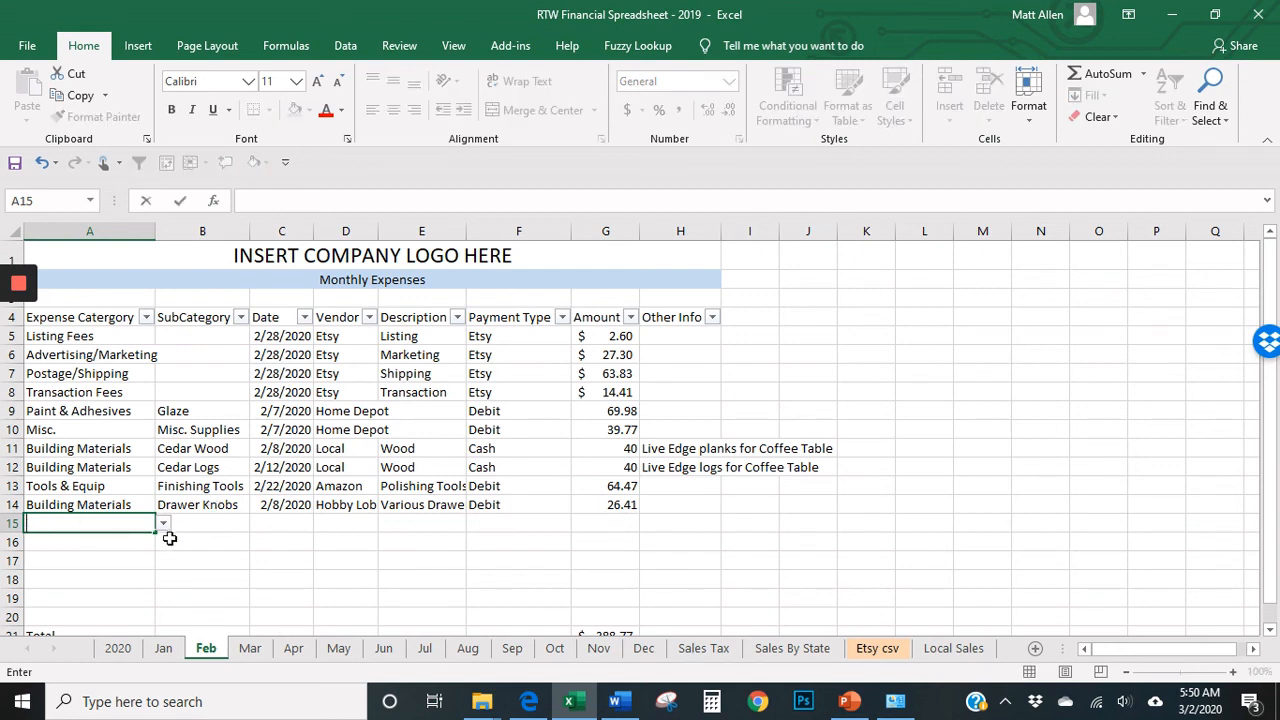
{"action": "type", "text": "lowes"}
{"action": "key", "text": "BackSpace"}
{"action": "key", "text": "BackSpace"}
{"action": "key", "text": "BackSpace"}
{"action": "key", "text": "BackSpace"}
{"action": "key", "text": "BackSpace"}
{"action": "type", "text": "Lowes"}
{"action": "key", "text": "Return"}
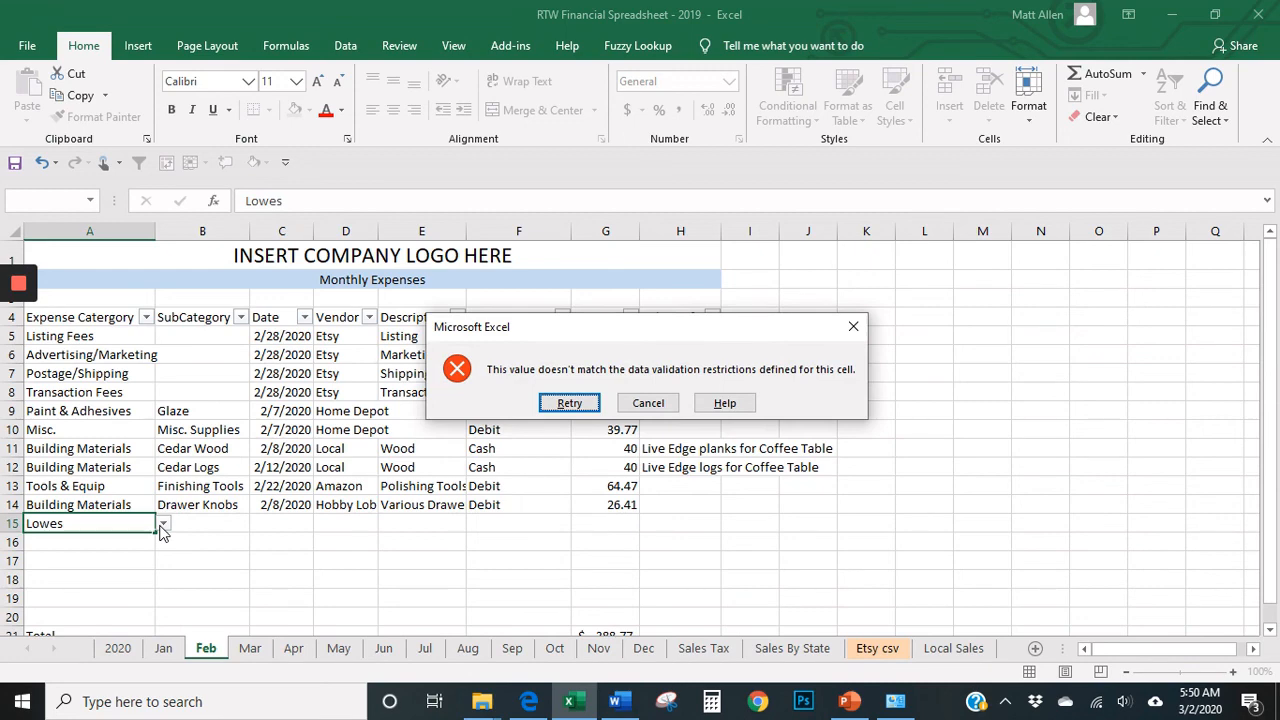
{"action": "left_click", "coordinate": [648, 405]}
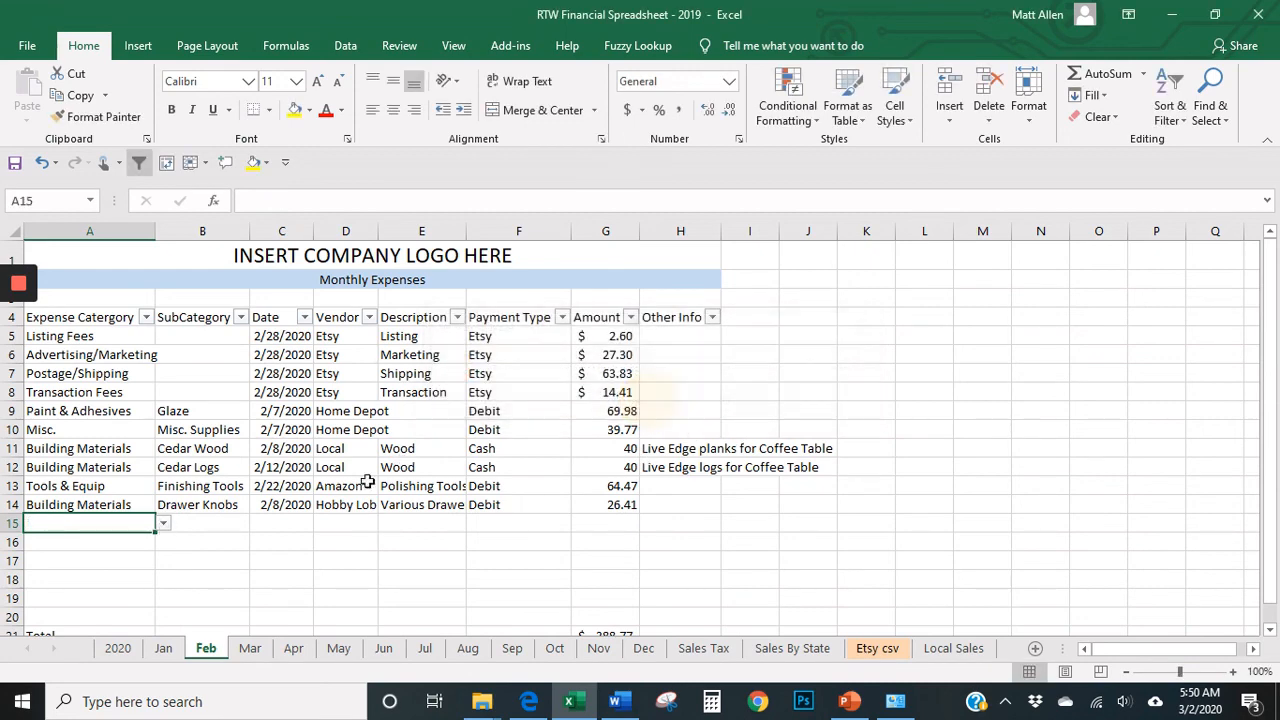
- Set row 15's expense category to Paint & Adhesives and enter Stain as its subcategory
{"action": "left_click", "coordinate": [163, 524]}
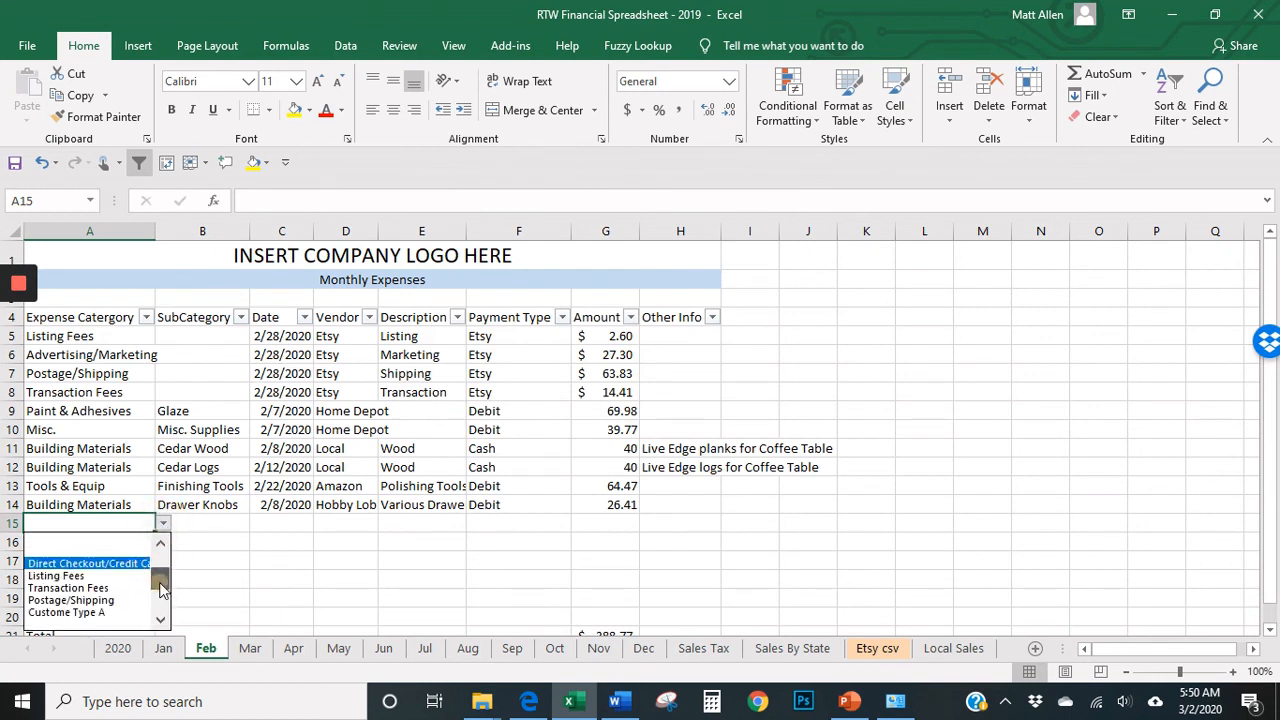
{"action": "left_click_drag", "start_coordinate": [161, 582], "coordinate": [165, 567]}
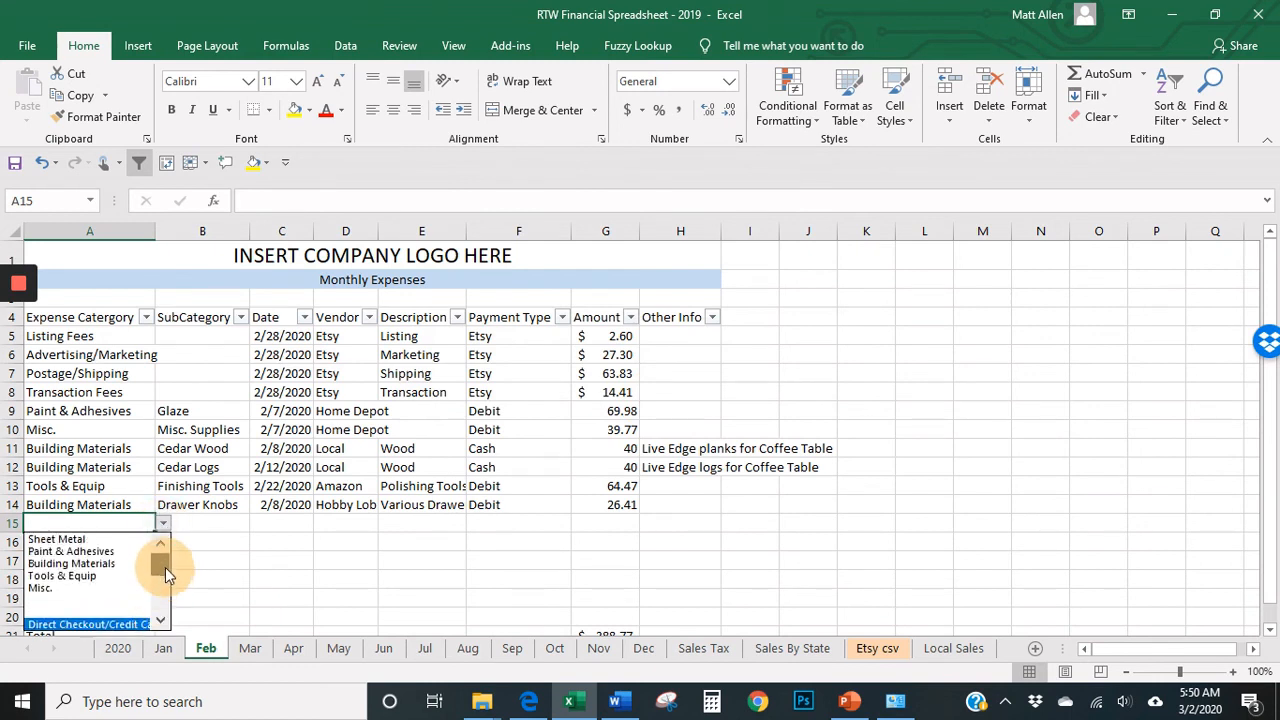
{"action": "left_click", "coordinate": [92, 551]}
{"action": "left_click", "coordinate": [217, 526]}
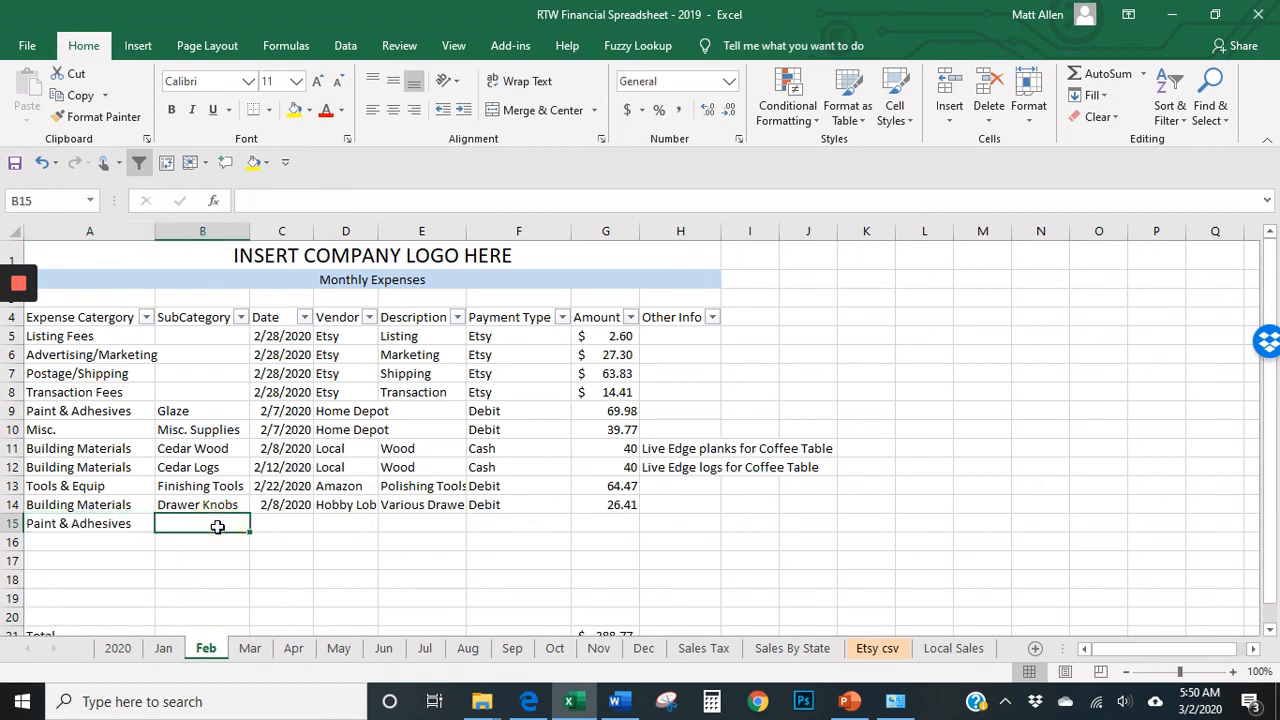
{"action": "type", "text": "Stain"}
{"action": "key", "text": "Tab"}
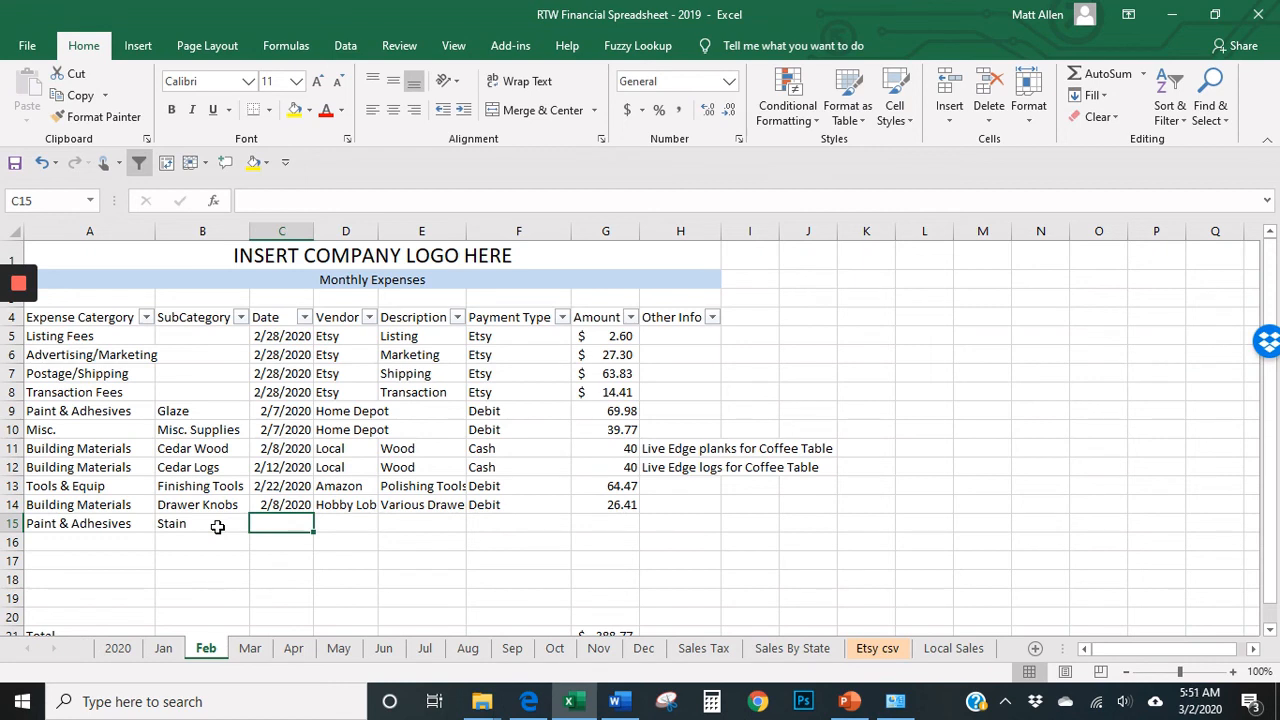
- Enter the date 2/29/20, vendor Lowe's and description Stain in row 15
{"action": "type", "text": "2/"}
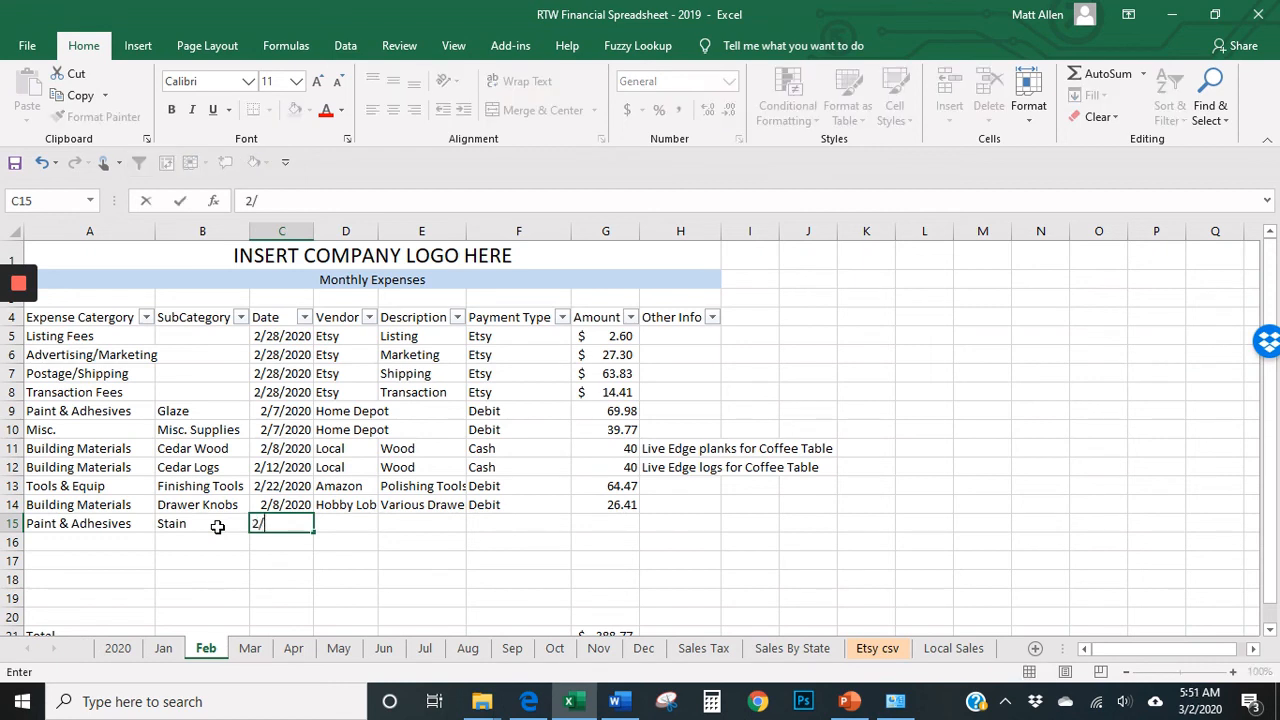
{"action": "type", "text": "29/20"}
{"action": "key", "text": "Tab"}
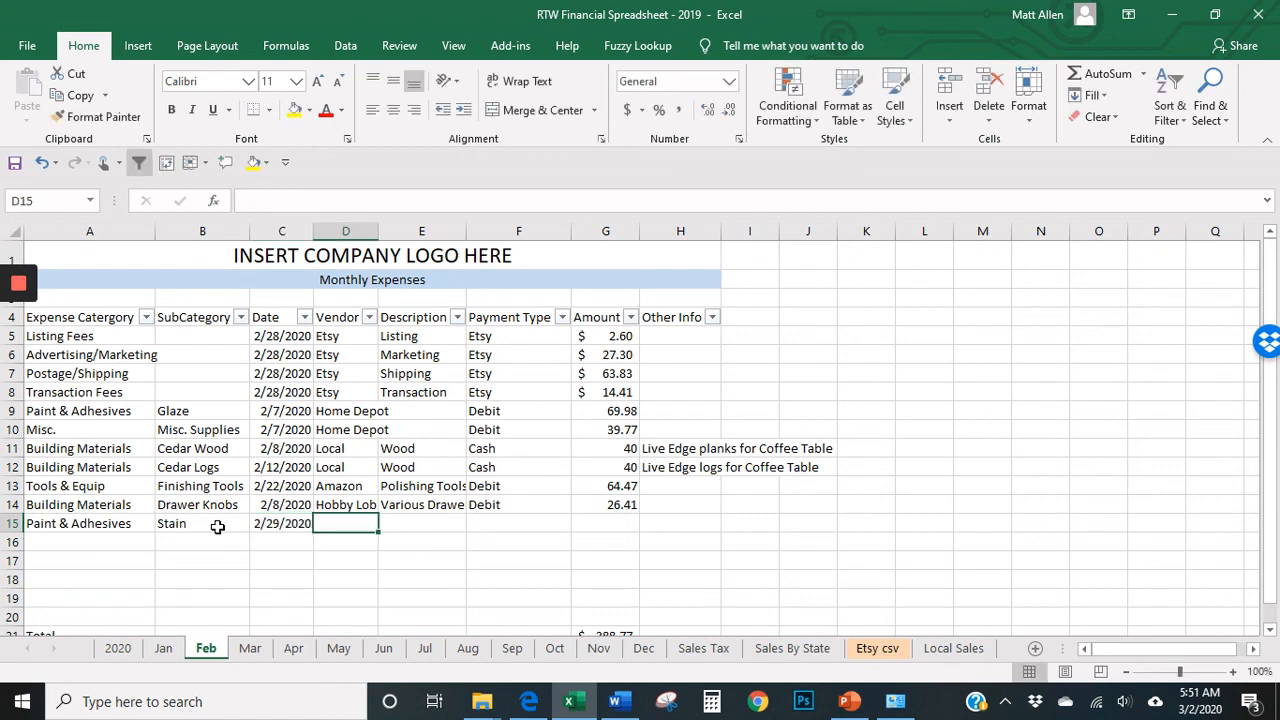
{"action": "type", "text": "Lowe"}
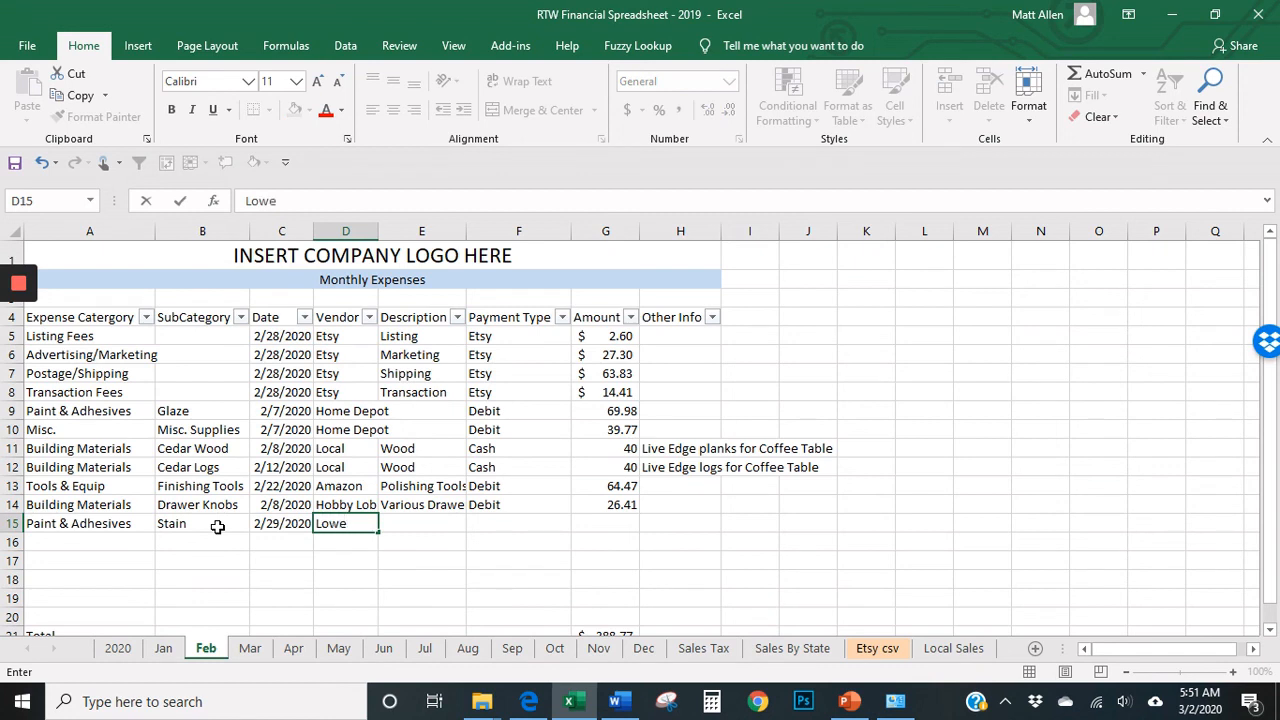
{"action": "type", "text": "'s"}
{"action": "key", "text": "Tab"}
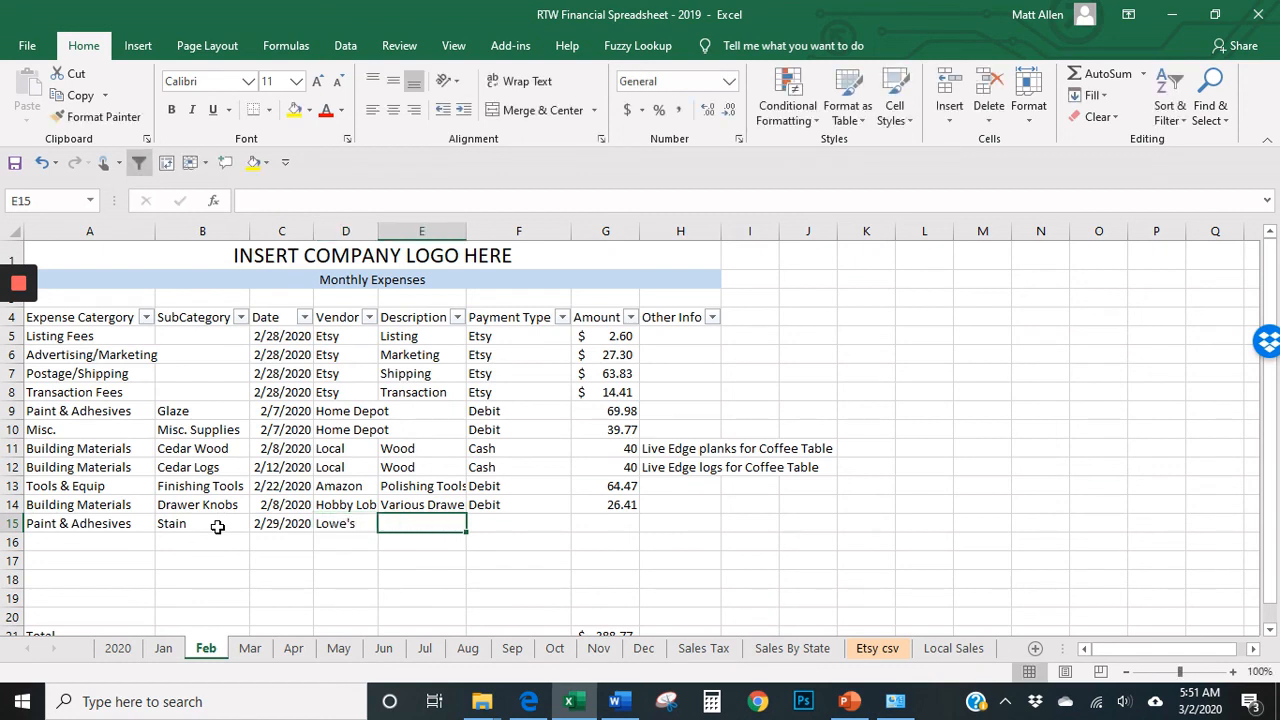
{"action": "type", "text": "Stain"}
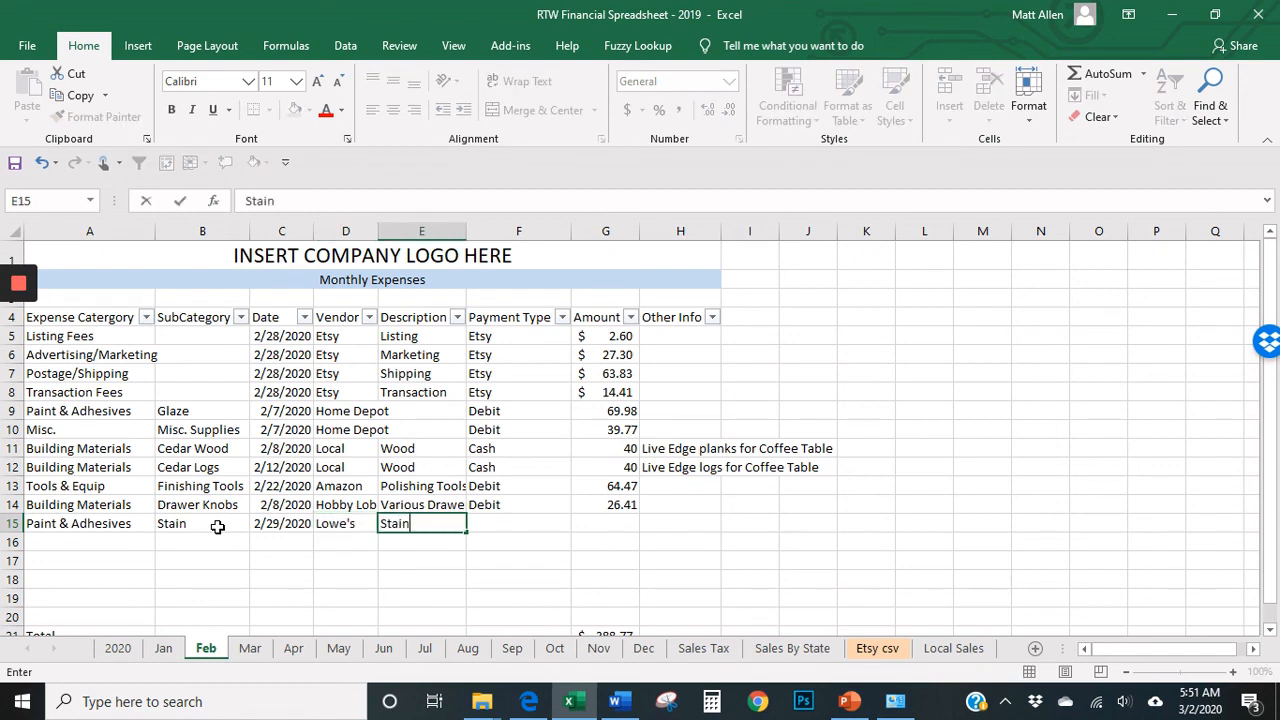
{"action": "key", "text": "Tab"}
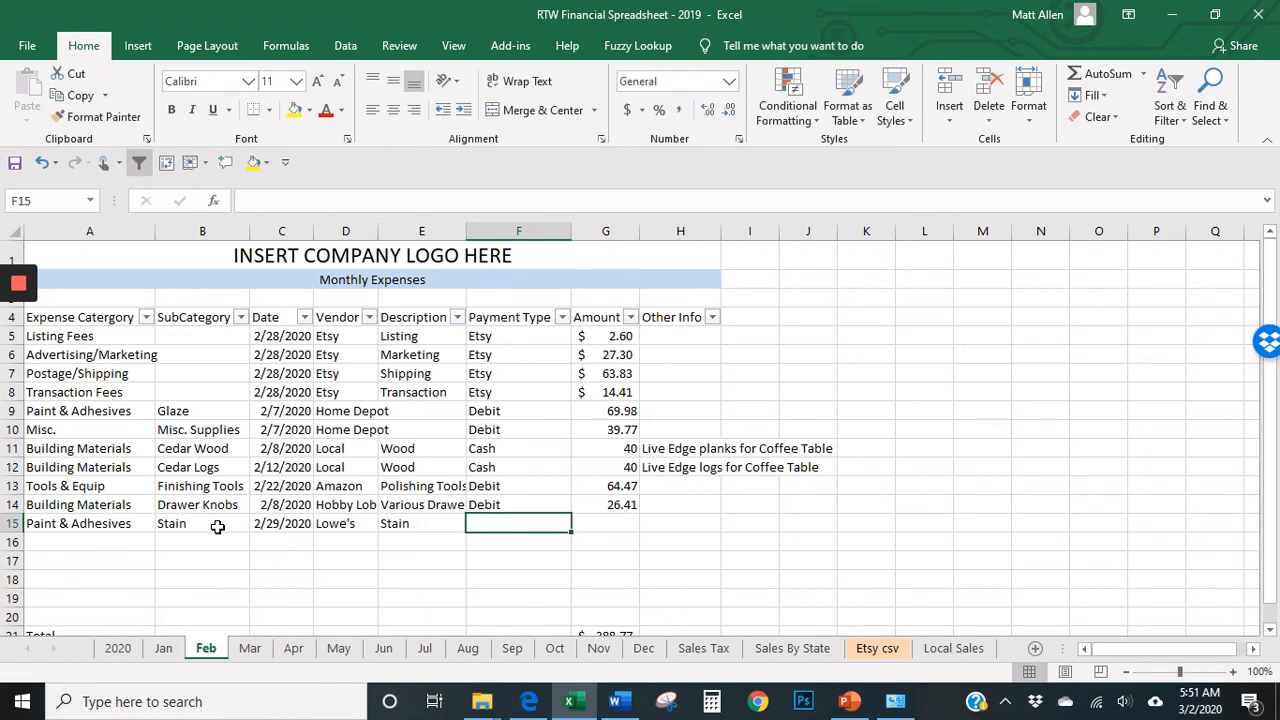
- Copy the Debit payment type from the row above into row 15 and enter an amount of 7.21
{"action": "key", "text": "ctrl+d"}
{"action": "key", "text": "Delete"}
{"action": "key", "text": "ctrl+z"}
{"action": "key", "text": "Right"}
{"action": "key", "text": "Right"}
{"action": "key", "text": "Left"}
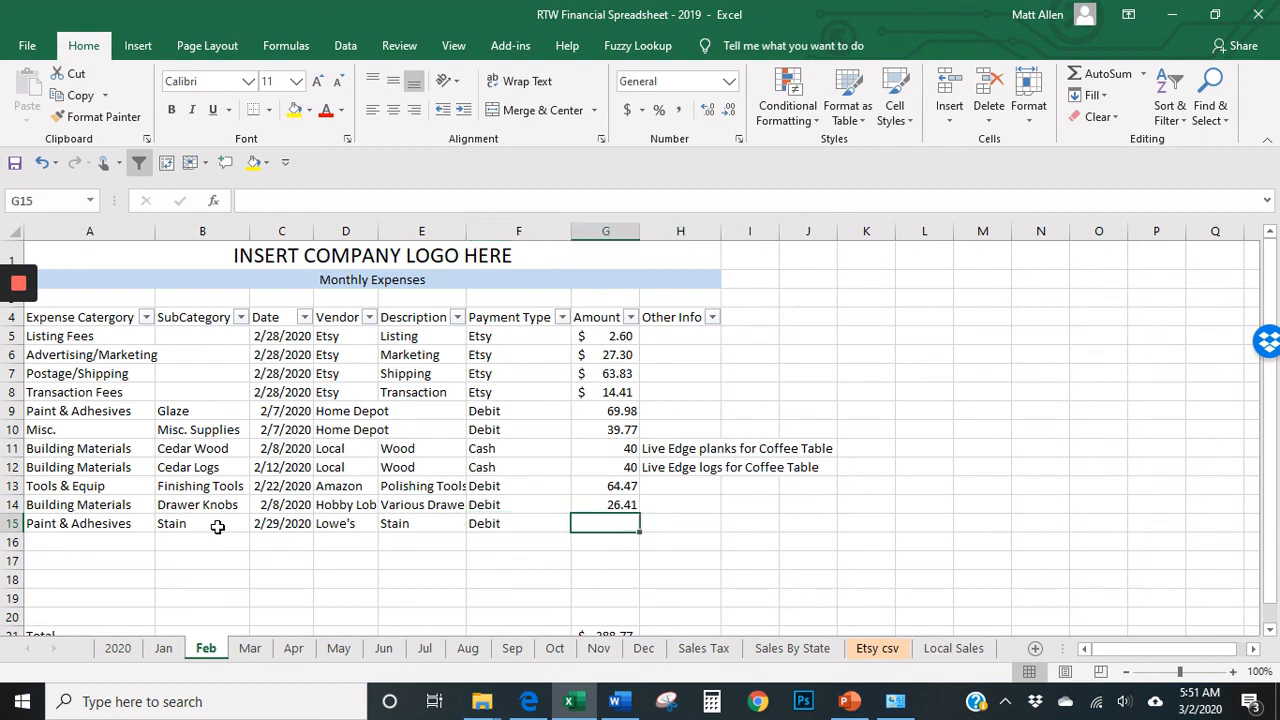
{"action": "type", "text": "7.21"}
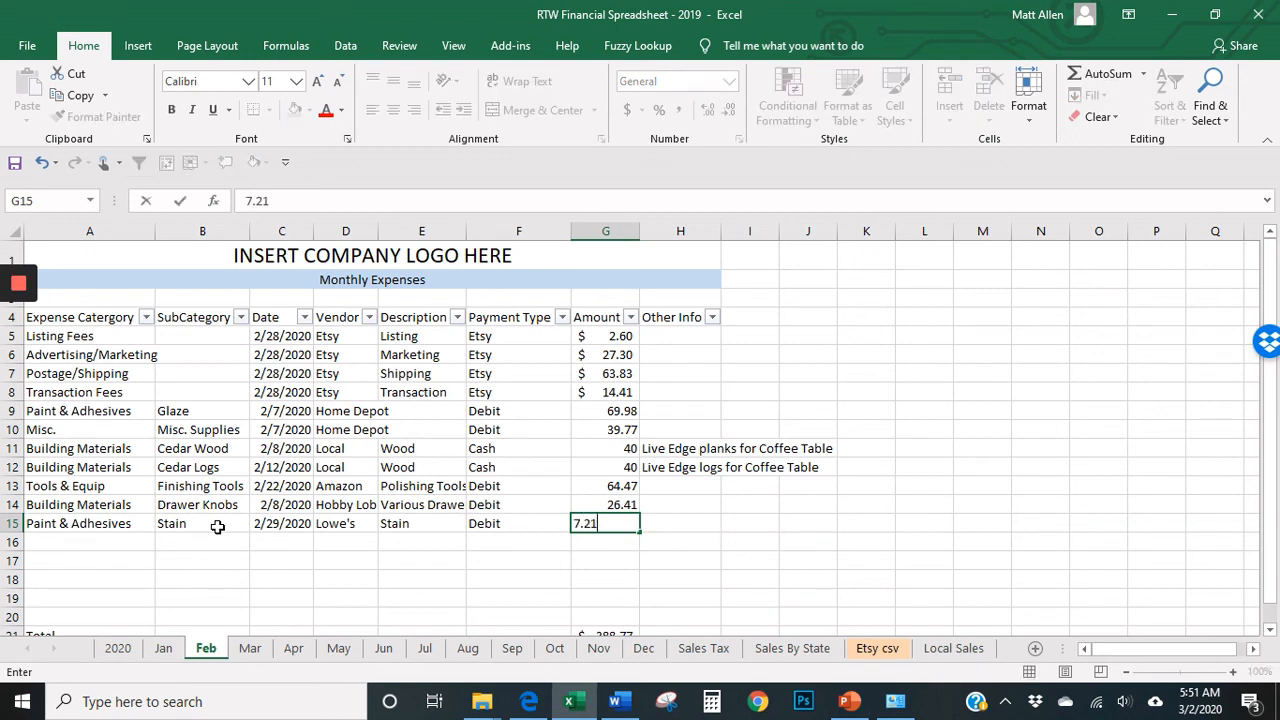
{"action": "key", "text": "Return"}
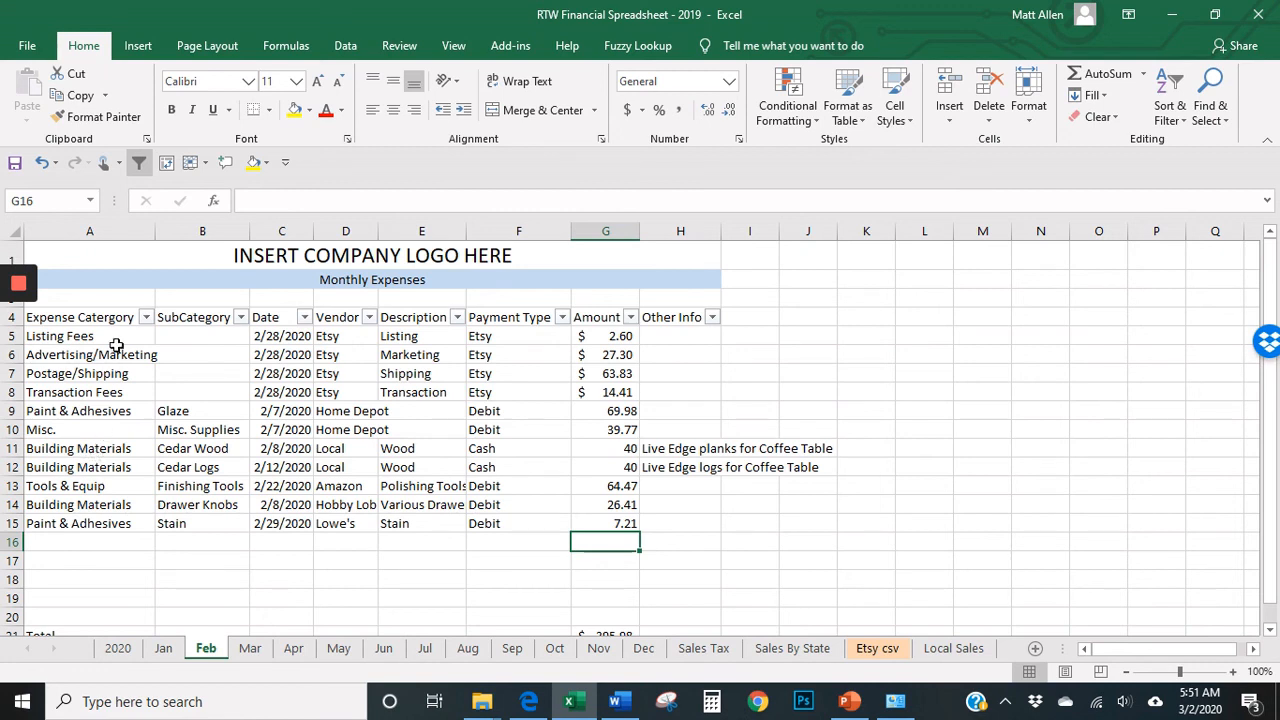
- Sort the February expenses by expense category from A to Z and select the three Building Materials amounts
{"action": "left_click_drag", "start_coordinate": [113, 338], "coordinate": [106, 523]}
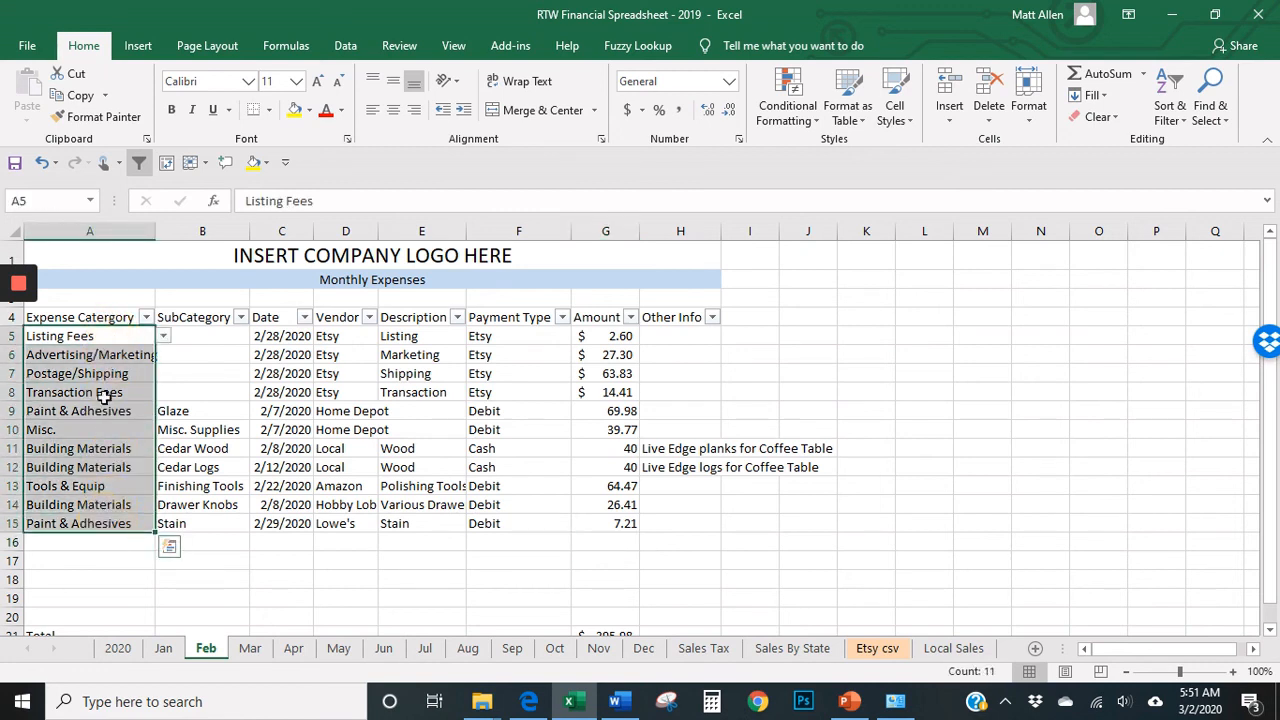
{"action": "left_click_drag", "start_coordinate": [104, 336], "coordinate": [97, 525]}
{"action": "left_click_drag", "start_coordinate": [128, 340], "coordinate": [106, 514]}
{"action": "left_click", "coordinate": [146, 317]}
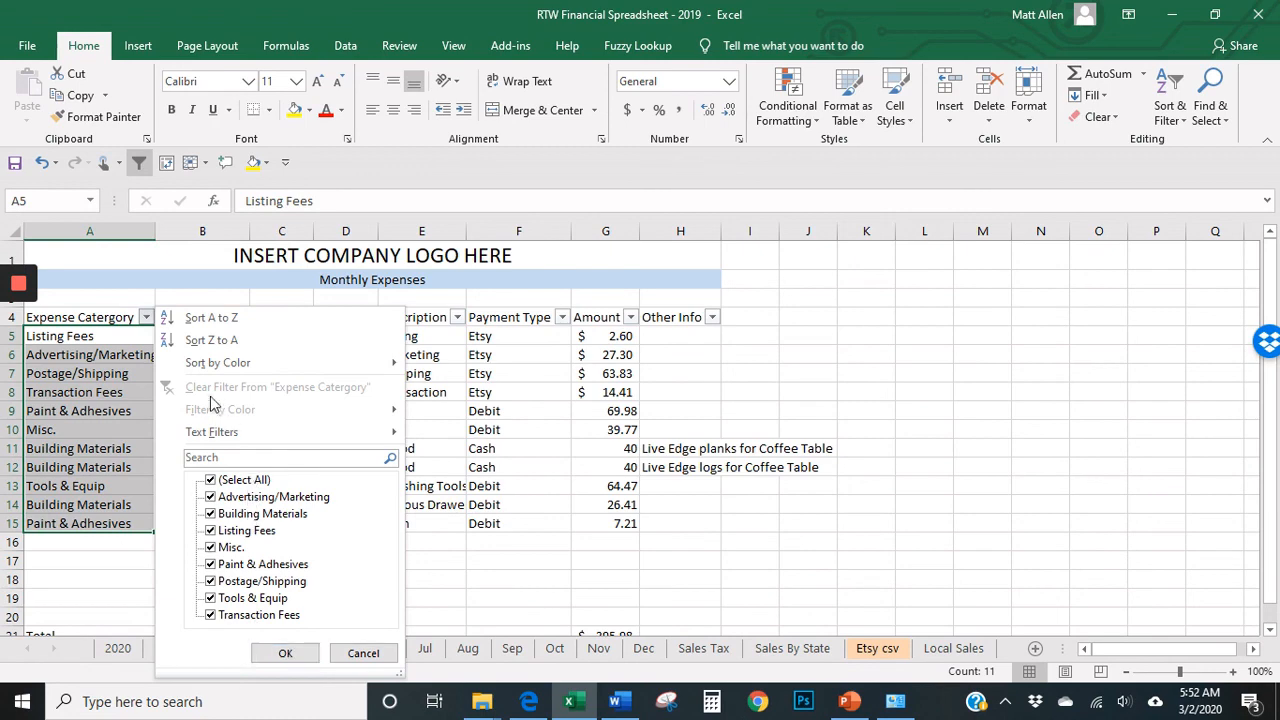
{"action": "left_click", "coordinate": [215, 317]}
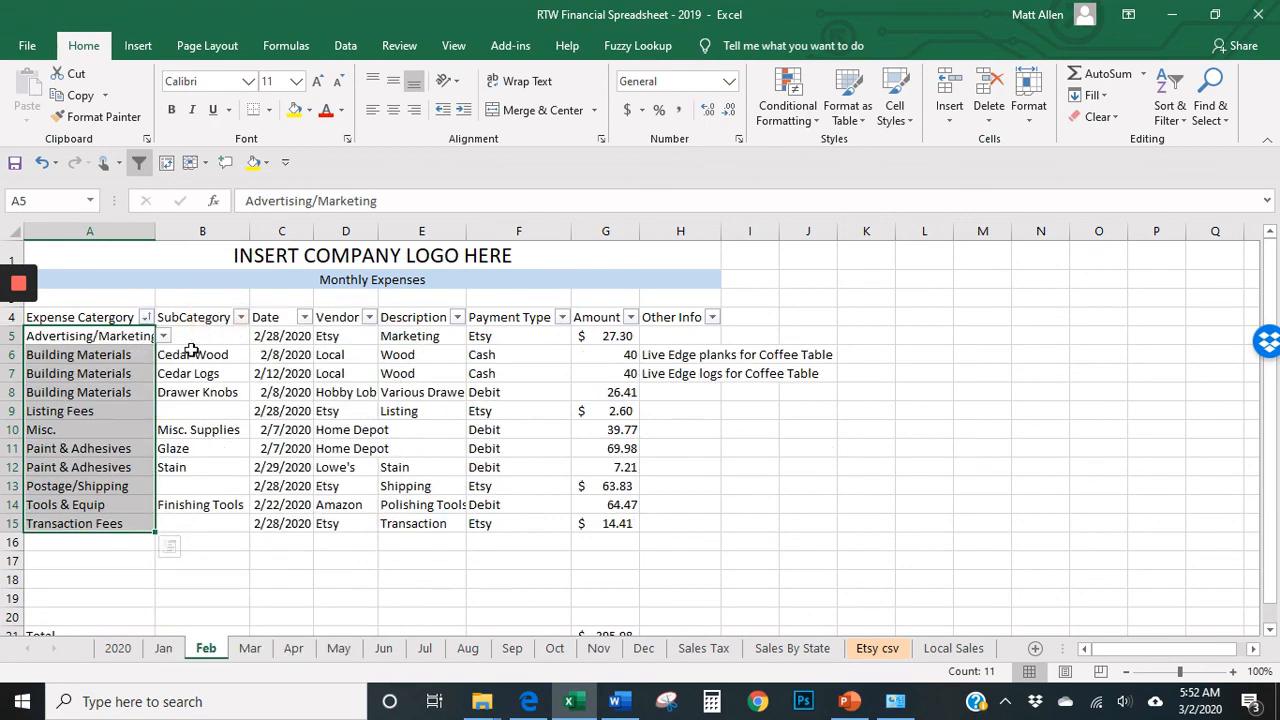
{"action": "left_click", "coordinate": [125, 355]}
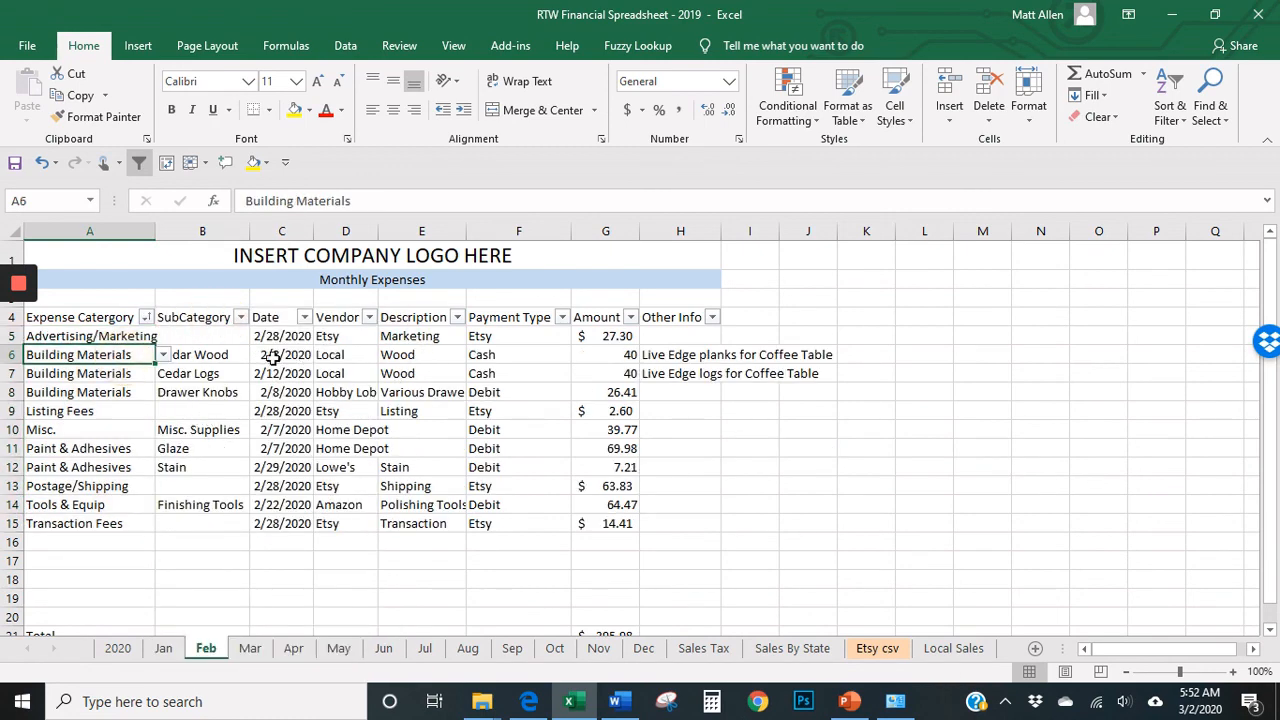
{"action": "left_click_drag", "start_coordinate": [598, 357], "coordinate": [604, 389]}
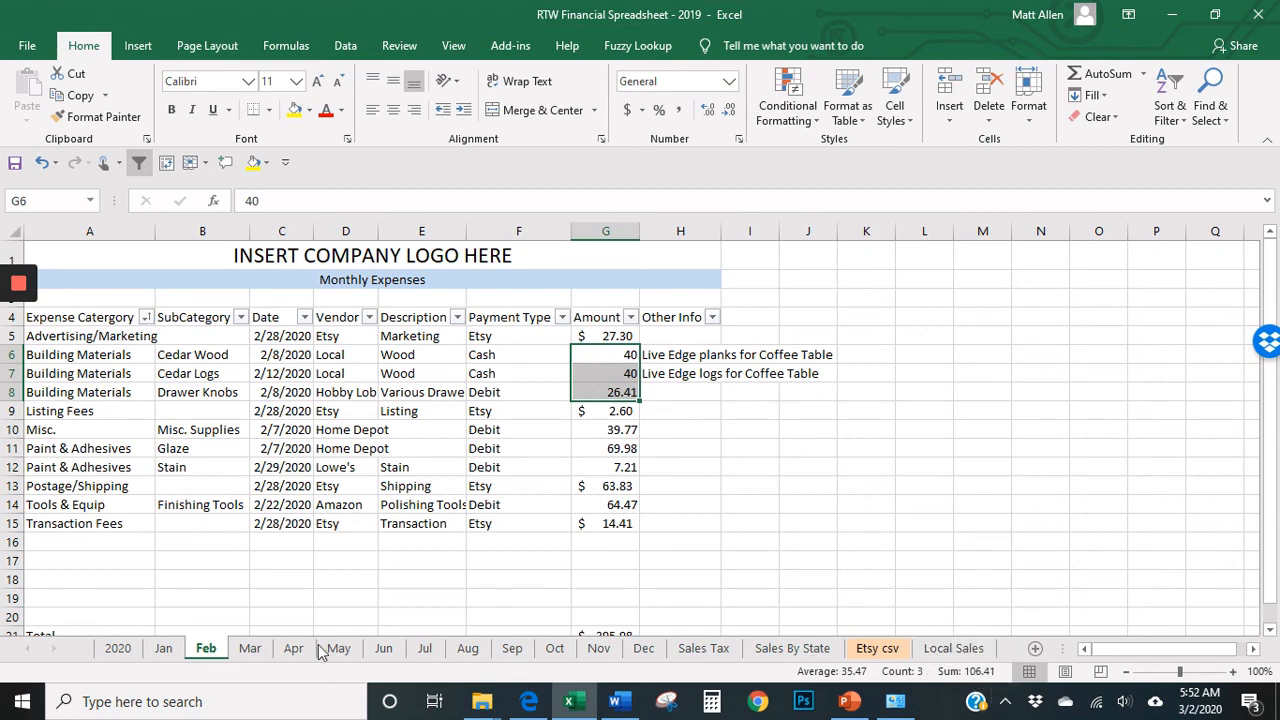
- Add the label Building Materials in cell B39 below the net income row of the 2020 sheet
{"action": "left_click", "coordinate": [121, 652]}
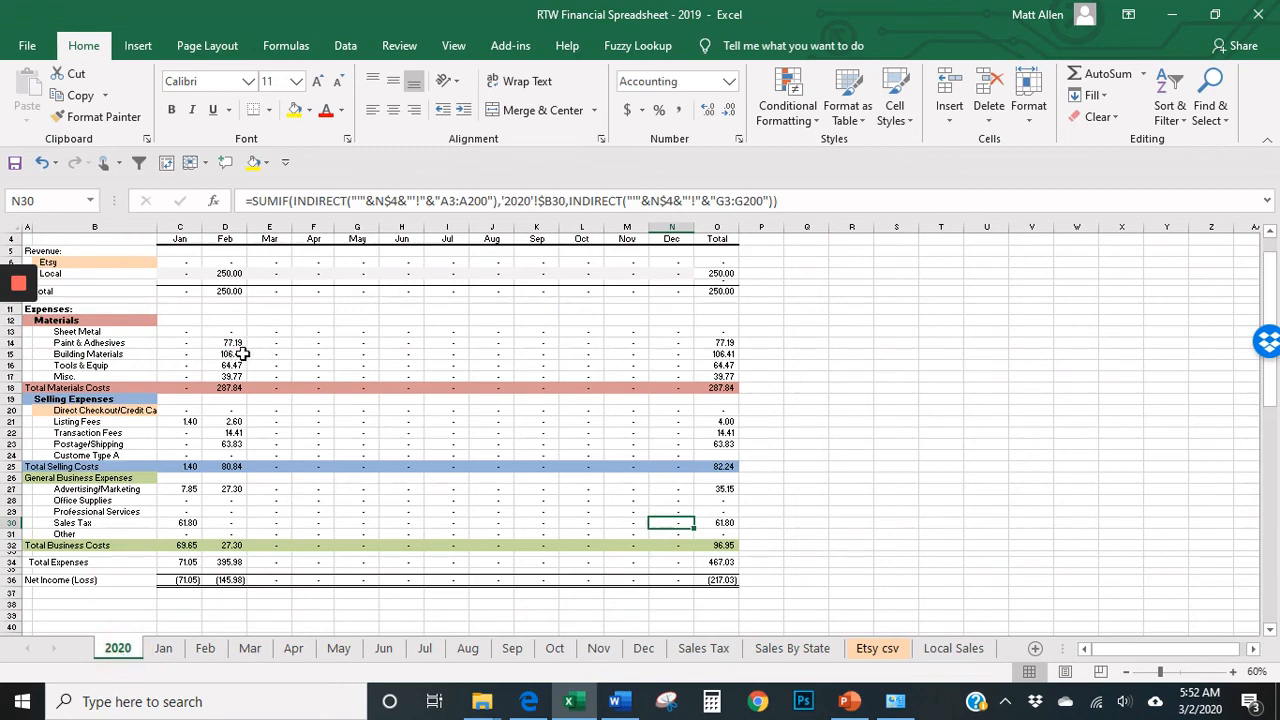
{"action": "scroll", "coordinate": [200, 450], "scroll_direction": "down", "scroll_amount": 1}
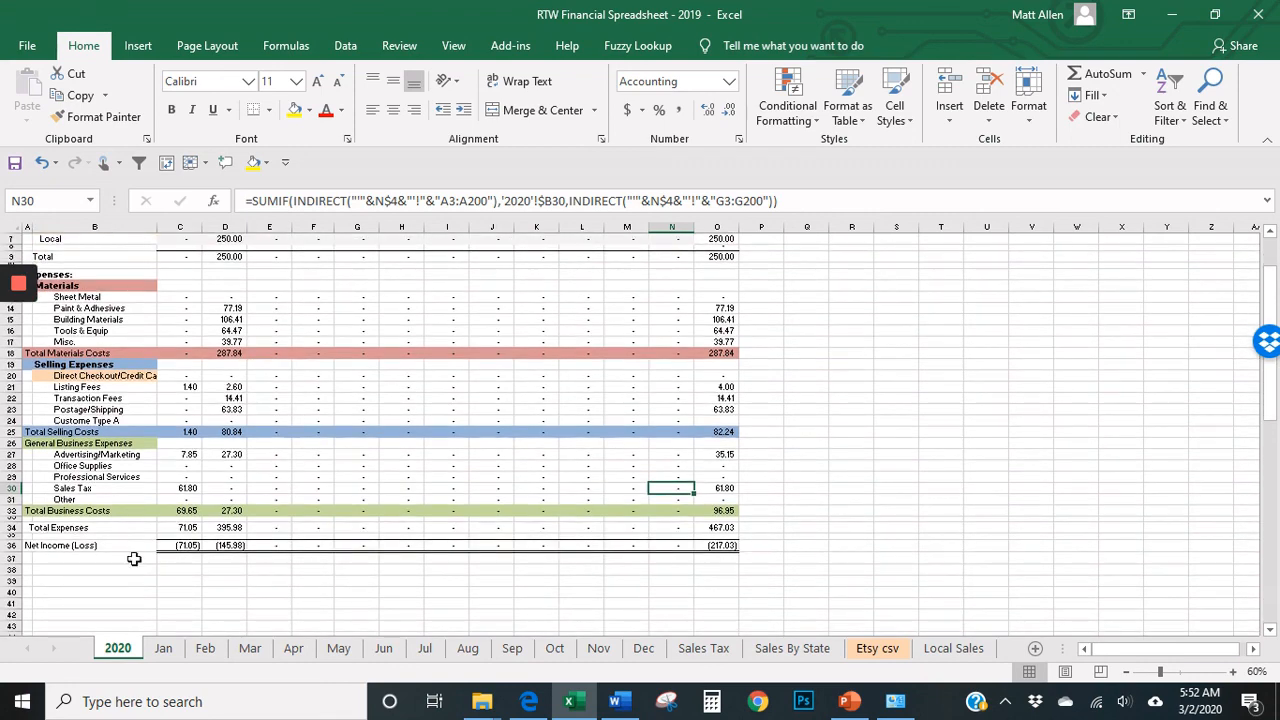
{"action": "left_click", "coordinate": [80, 580]}
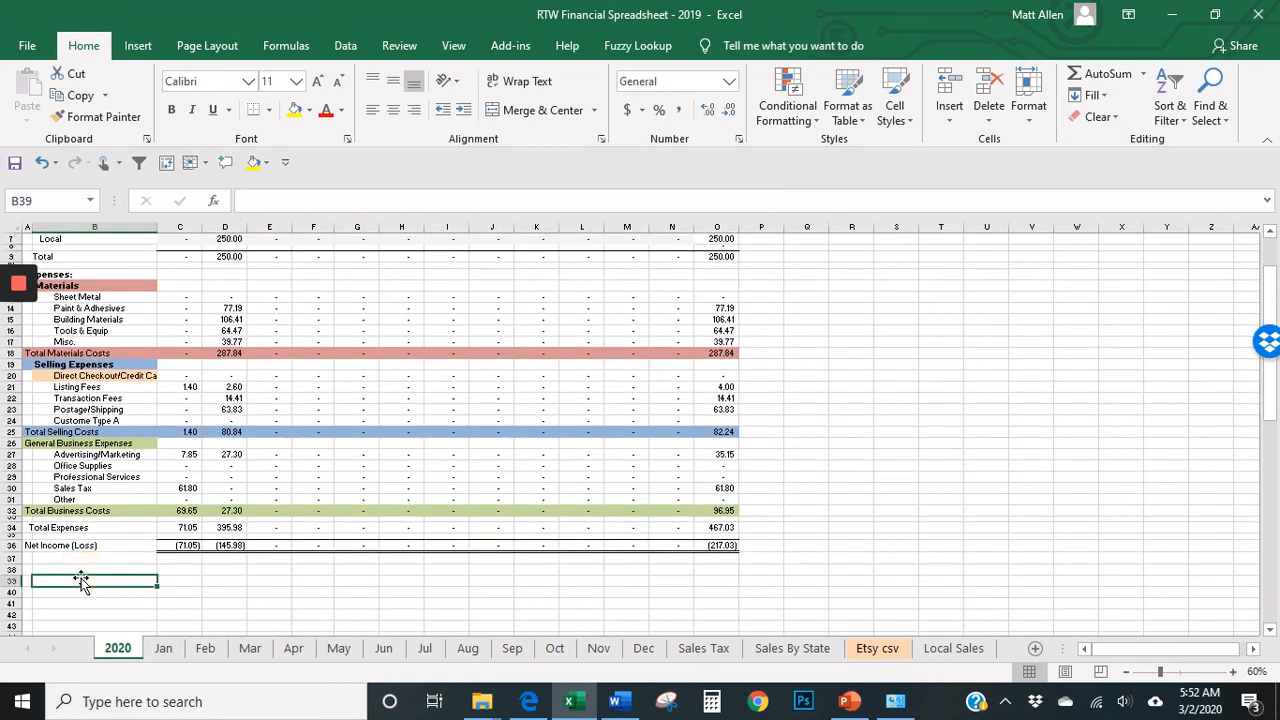
{"action": "type", "text": "Buildin"}
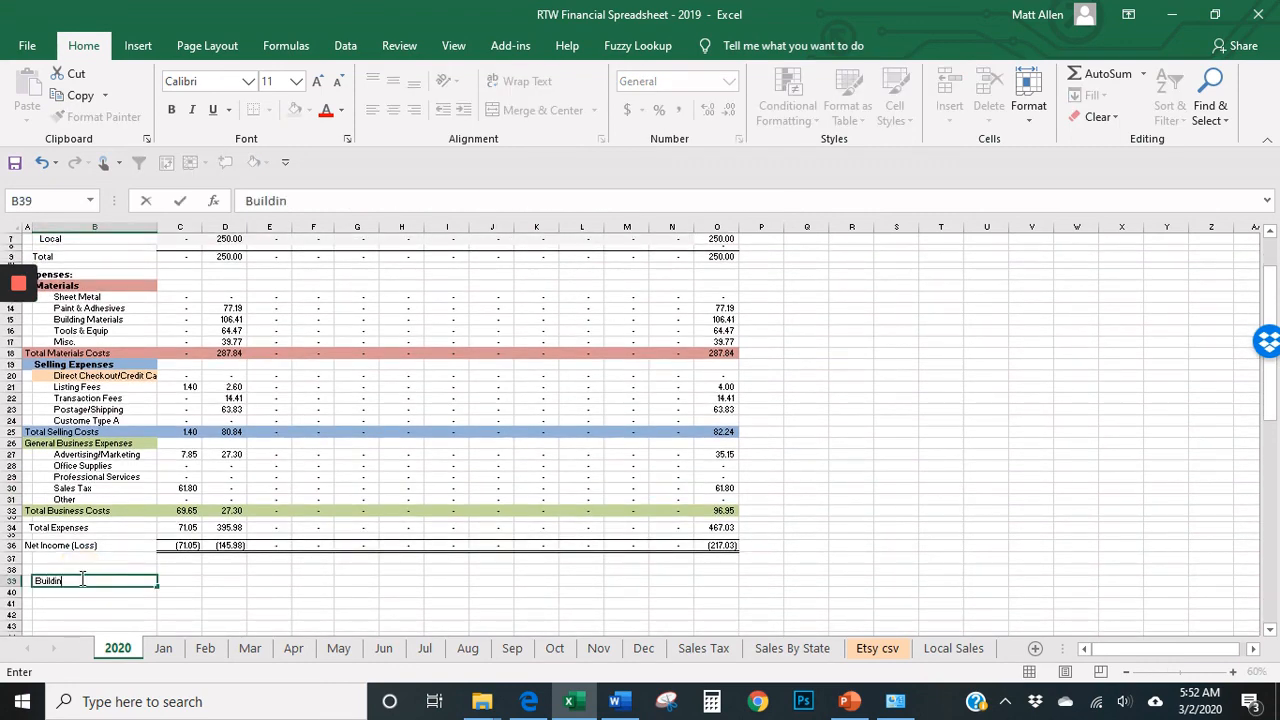
{"action": "type", "text": "g Materials"}
{"action": "key", "text": "Tab"}
{"action": "key", "text": "Tab"}
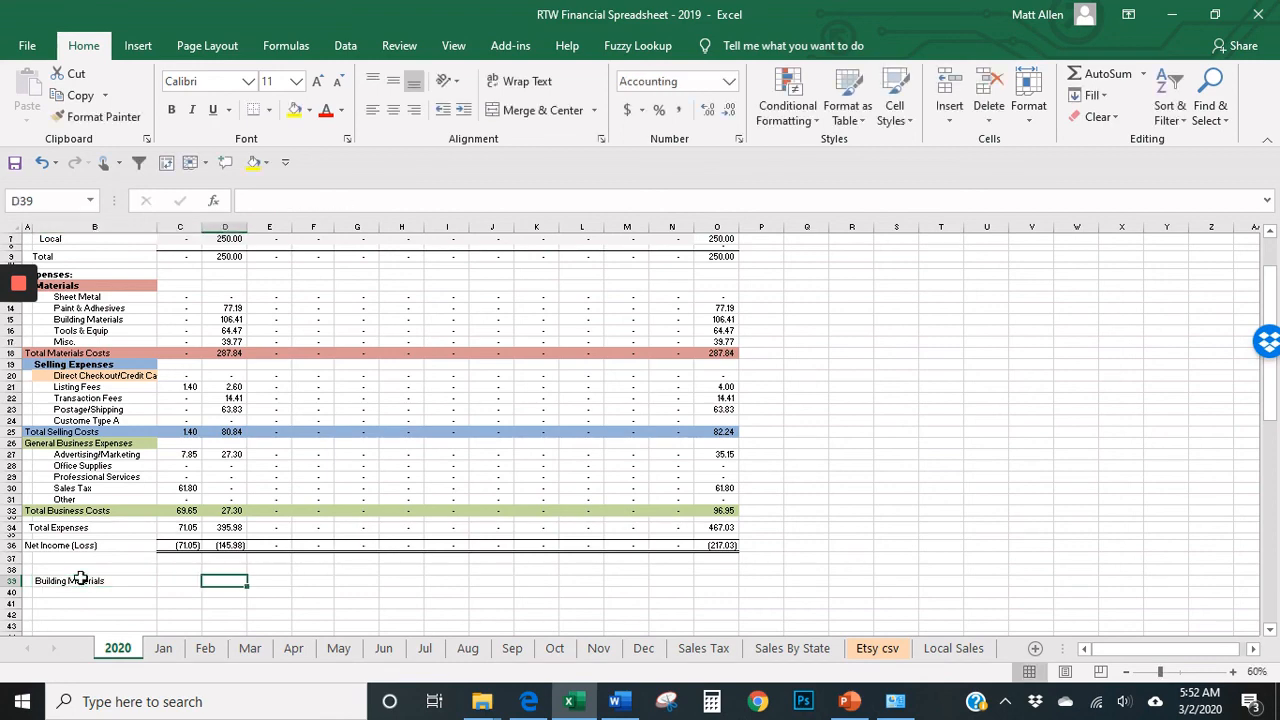
- In D39 of the 2020 sheet, sum the Building Materials amounts in G6:G8 of the Feb sheet
{"action": "type", "text": "=SUM("}
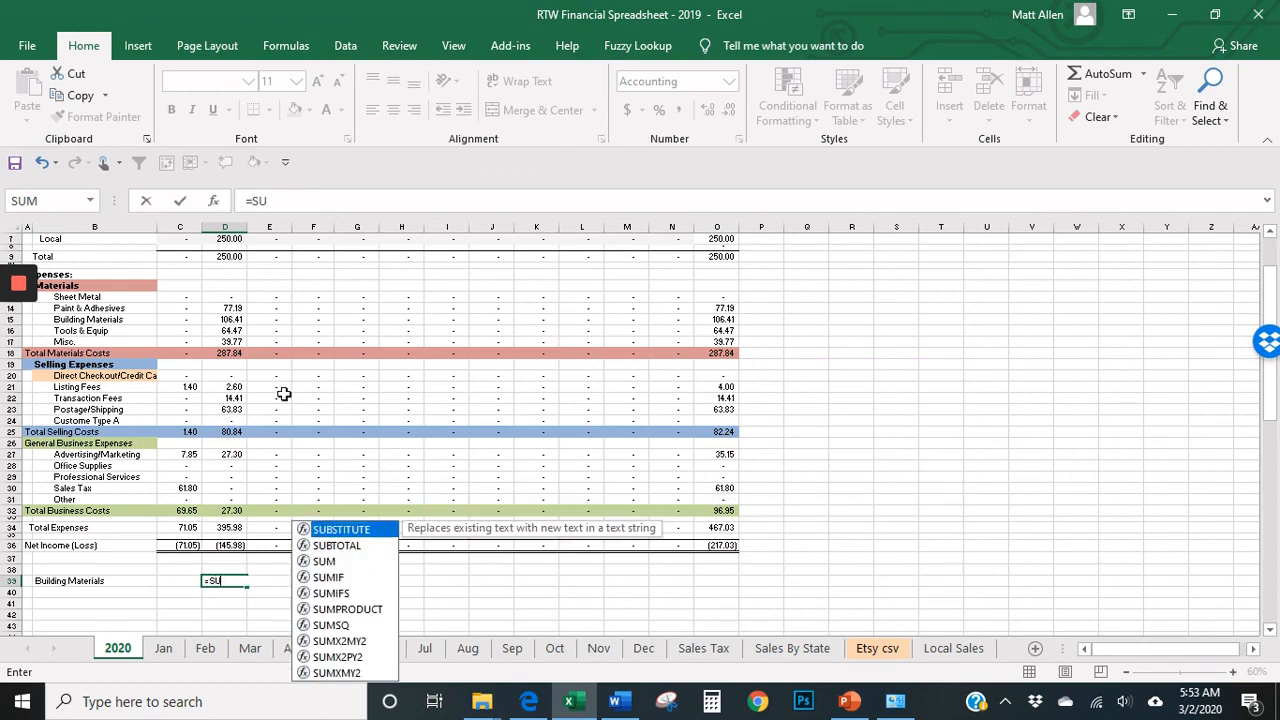
{"action": "left_click", "coordinate": [205, 648]}
{"action": "left_click_drag", "start_coordinate": [610, 354], "coordinate": [600, 392]}
{"action": "key", "text": "Return"}
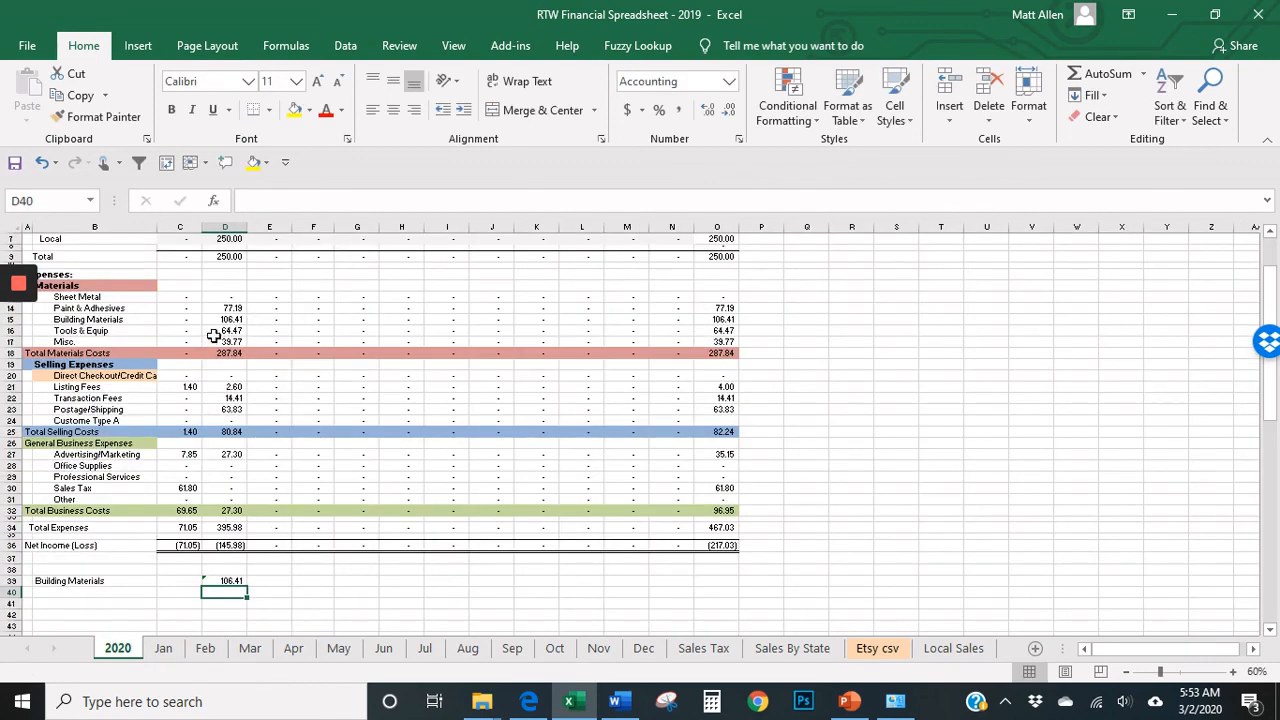
- Sort the February expenses by date from oldest to newest and select the Building Materials category cells
{"action": "left_click", "coordinate": [205, 648]}
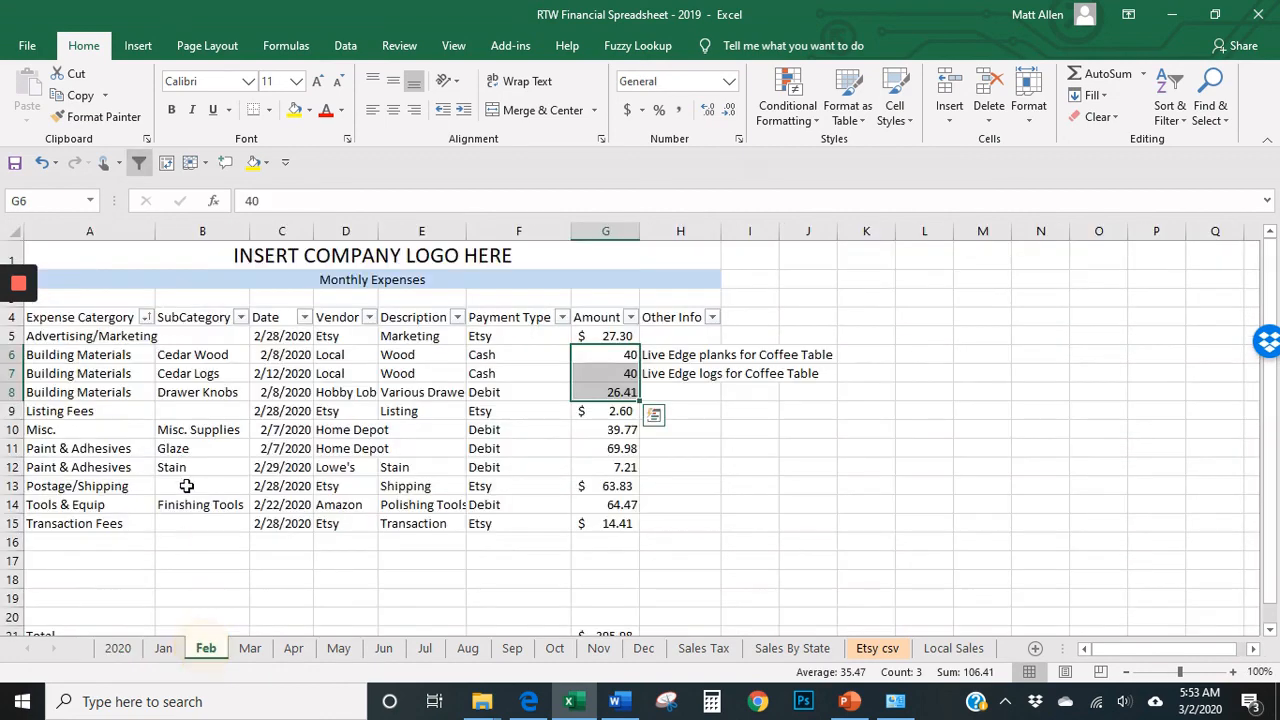
{"action": "left_click", "coordinate": [304, 317]}
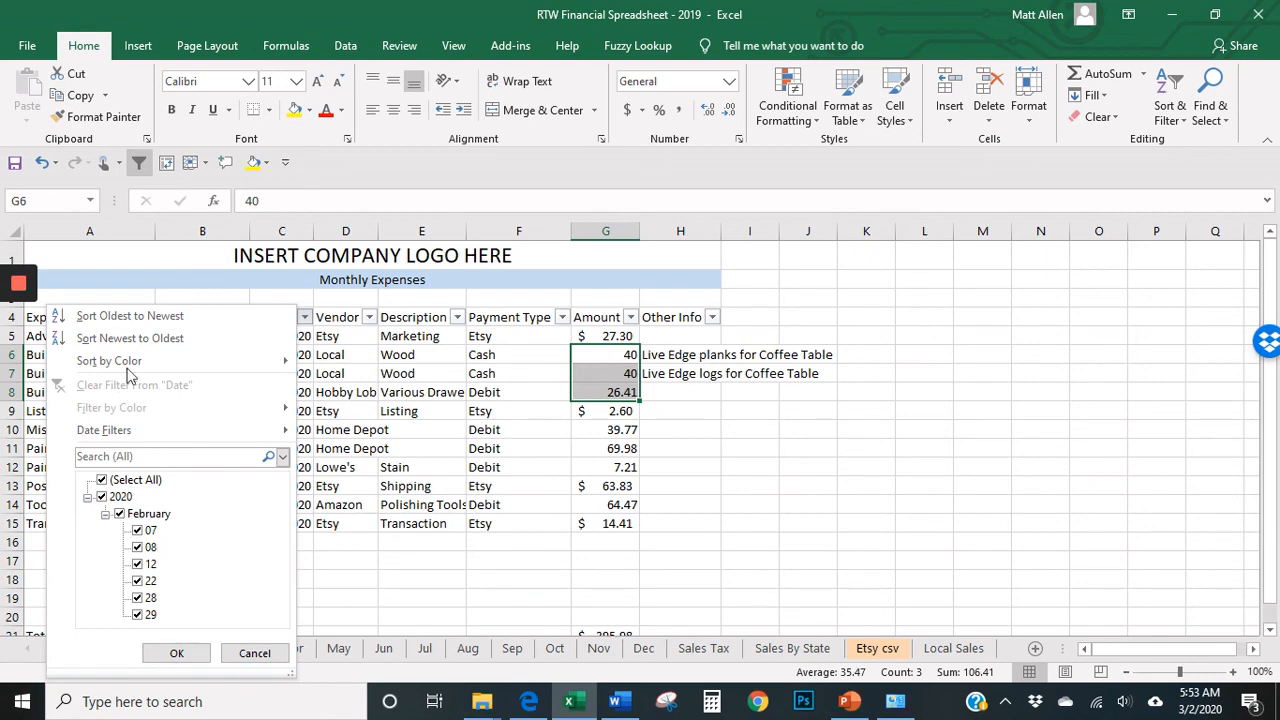
{"action": "left_click", "coordinate": [132, 316]}
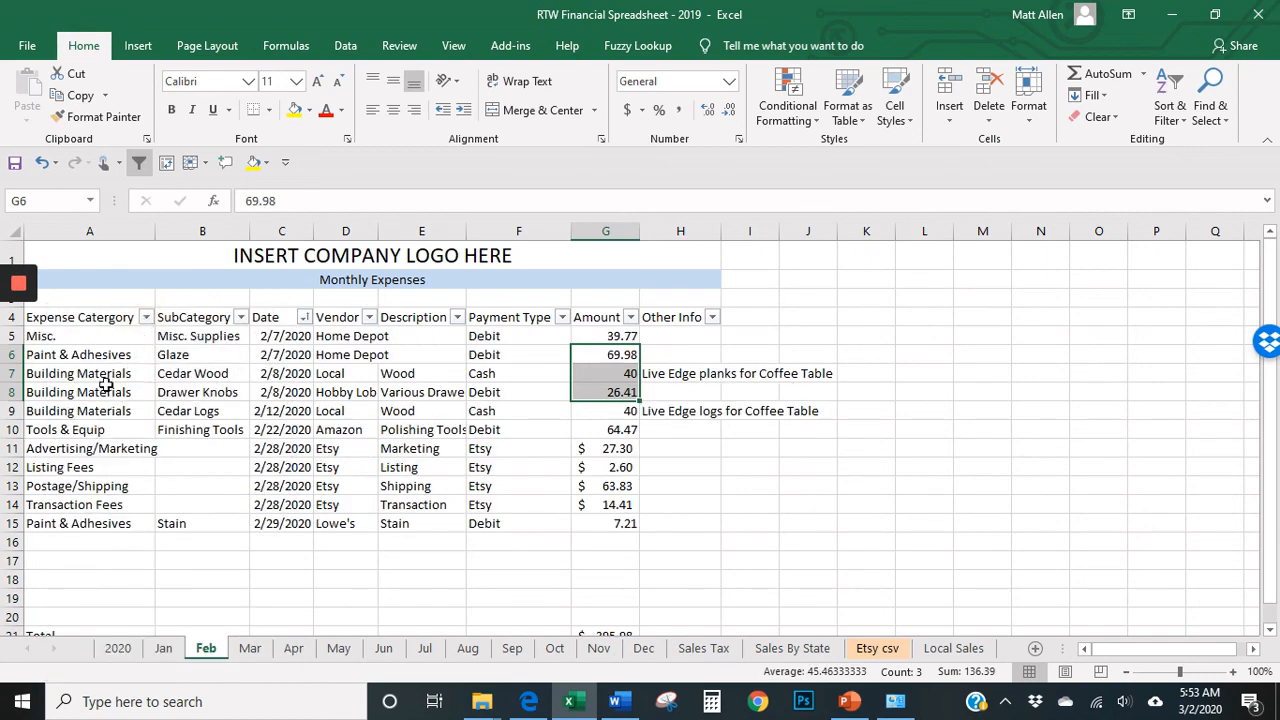
{"action": "left_click_drag", "start_coordinate": [106, 377], "coordinate": [110, 415]}
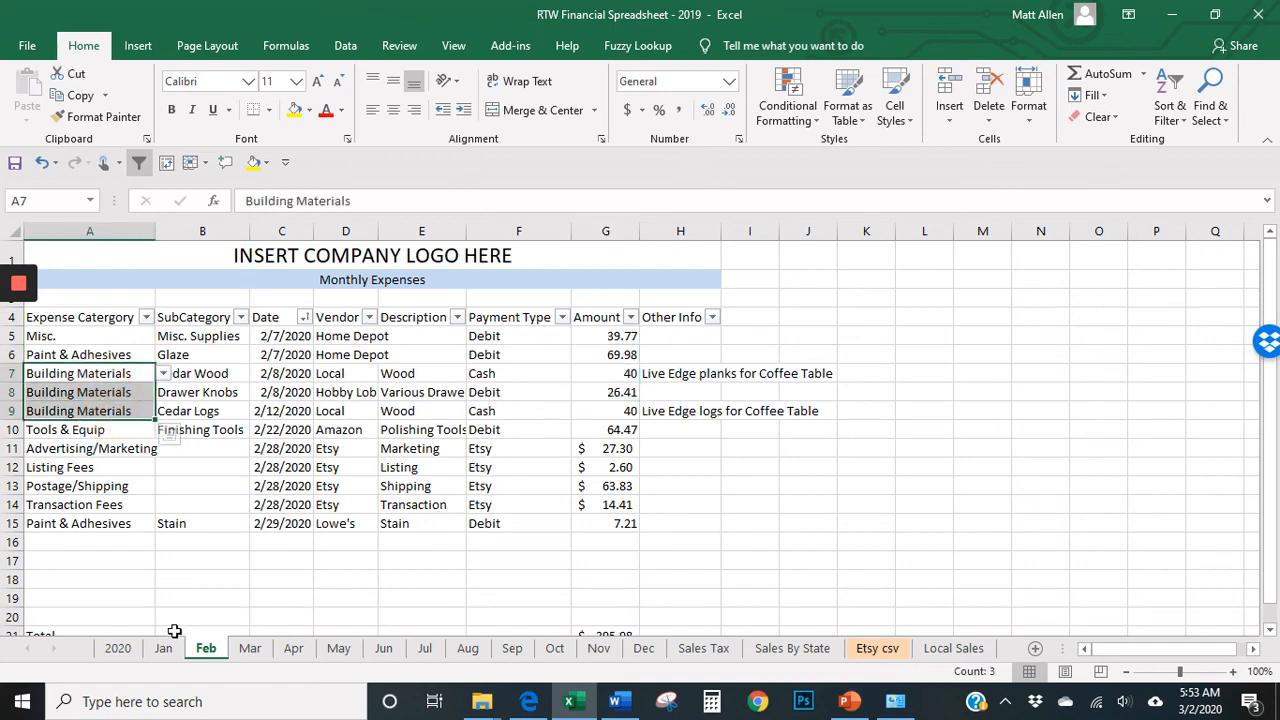
- On the 2020 sheet, compare February's Building Materials expense in row 15 with the plain SUM in D39
{"action": "left_click", "coordinate": [118, 648]}
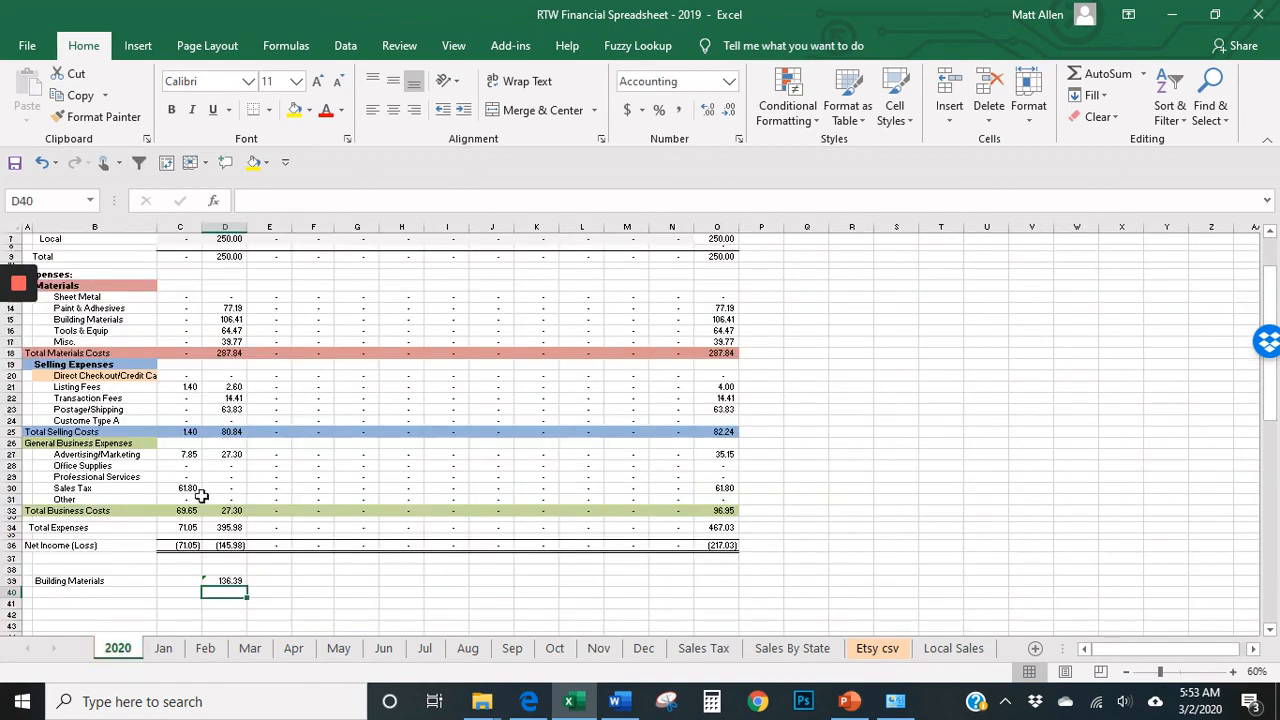
{"action": "left_click_drag", "start_coordinate": [106, 320], "coordinate": [232, 320]}
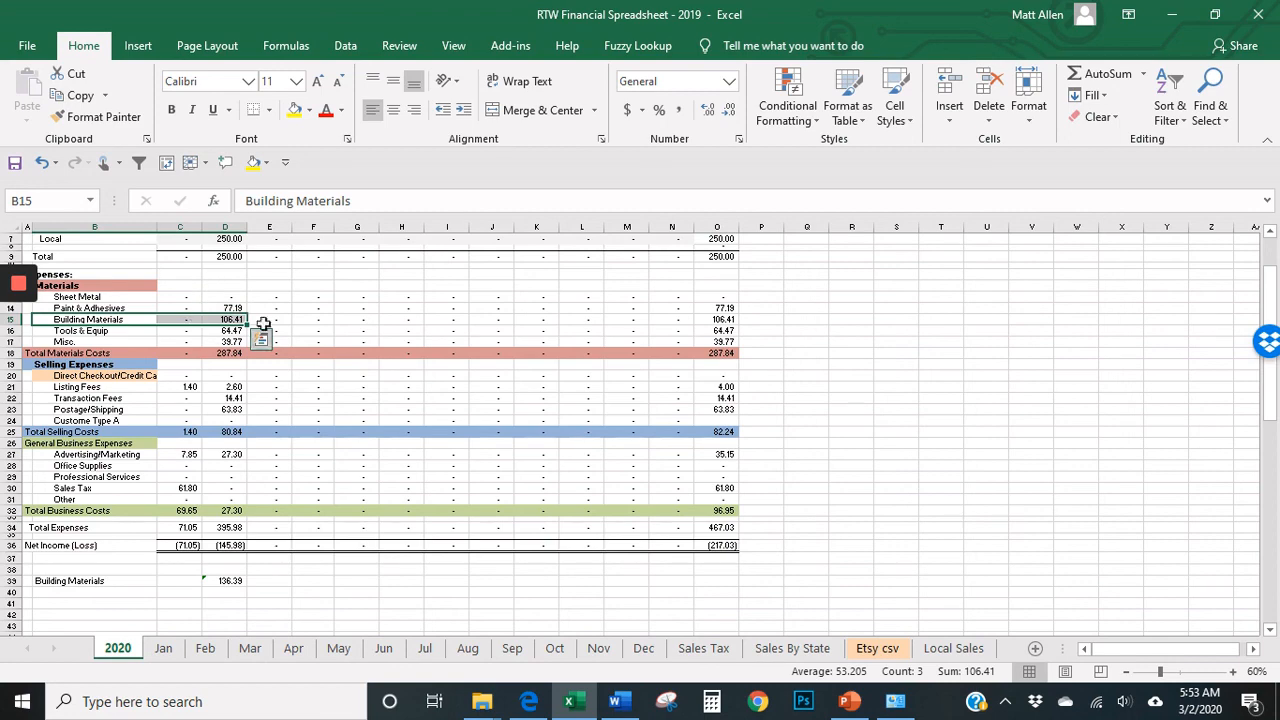
{"action": "left_click", "coordinate": [223, 577]}
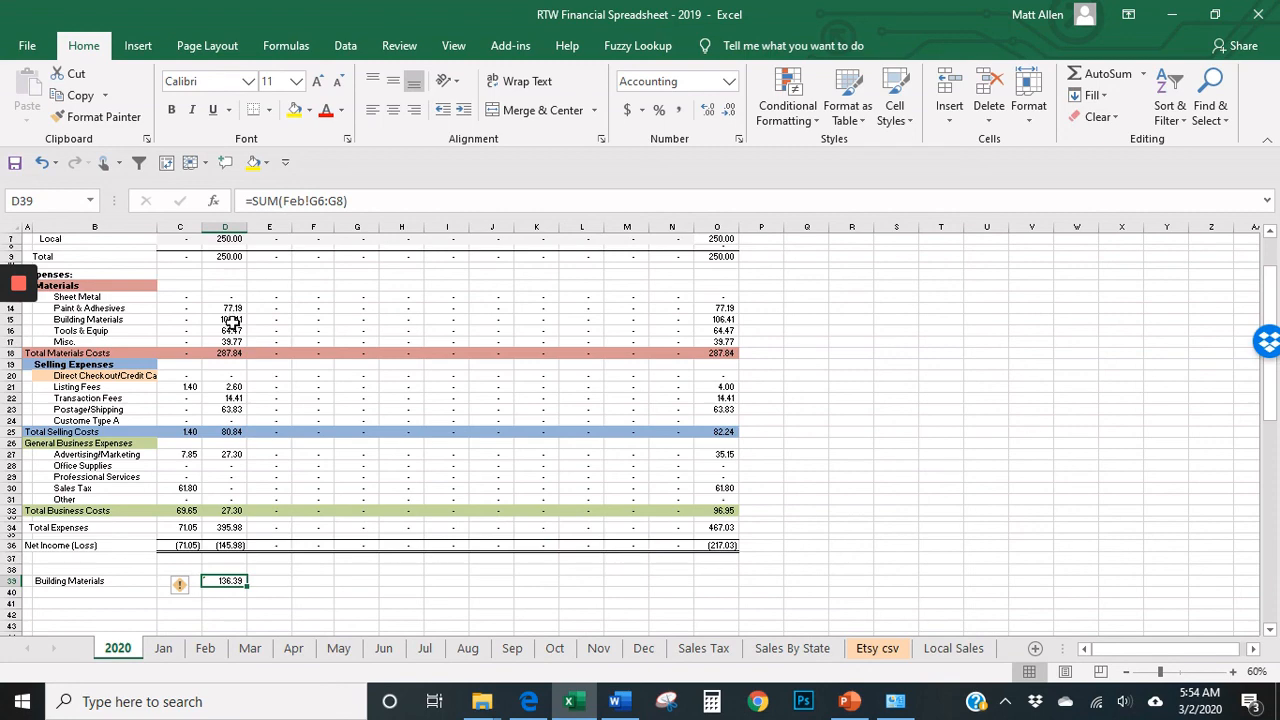
- Filter the February expenses to show only the Misc. category and check the monthly figures on the 2020 sheet
{"action": "left_click", "coordinate": [205, 648]}
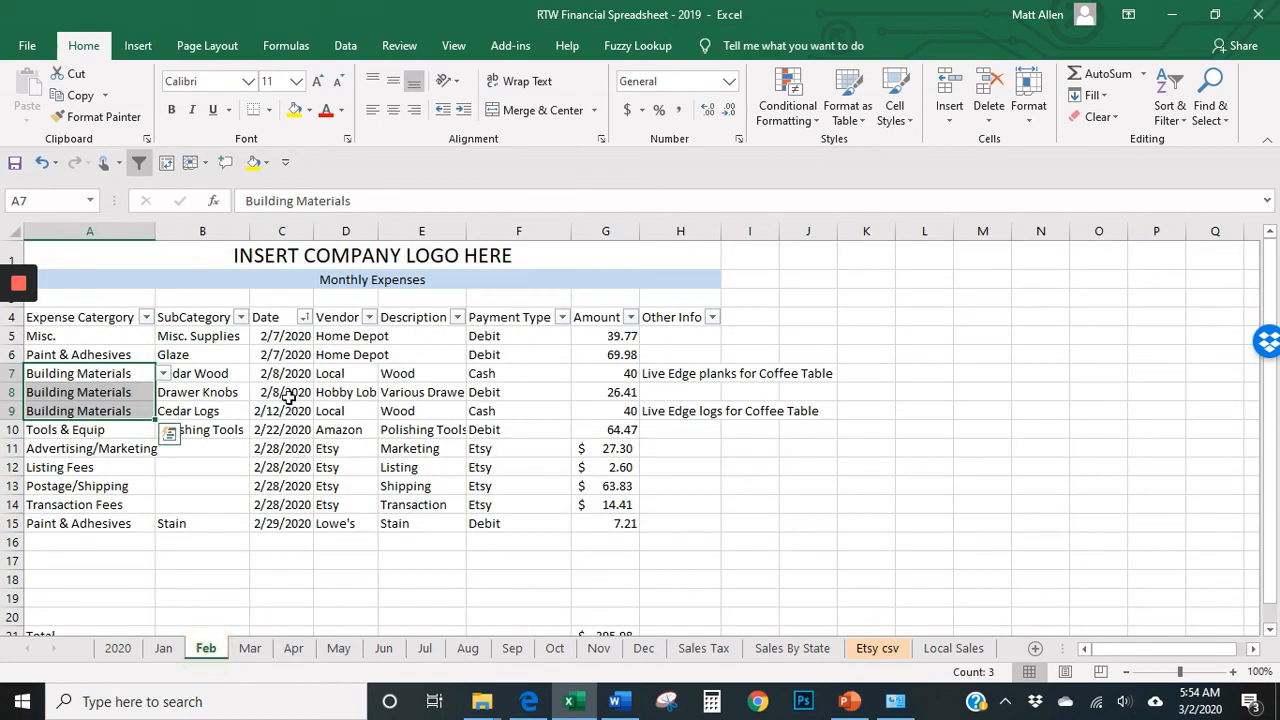
{"action": "left_click", "coordinate": [427, 360]}
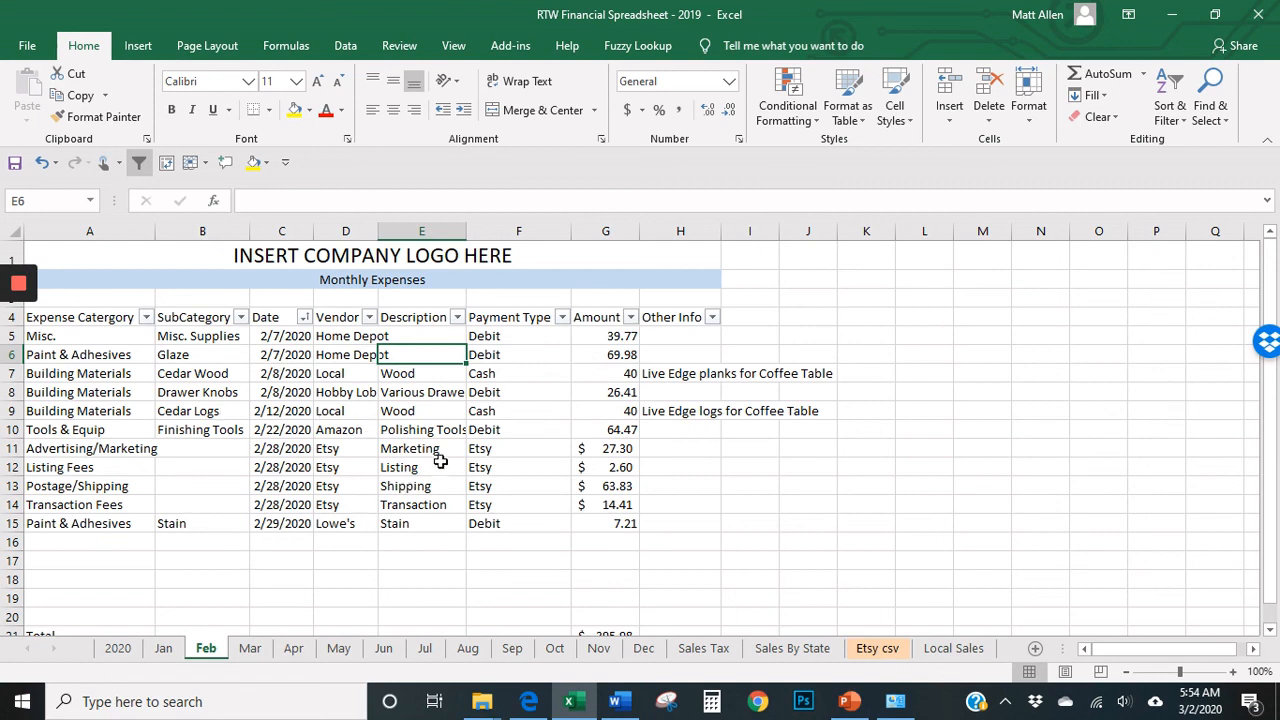
{"action": "left_click", "coordinate": [147, 318]}
{"action": "left_click", "coordinate": [250, 482]}
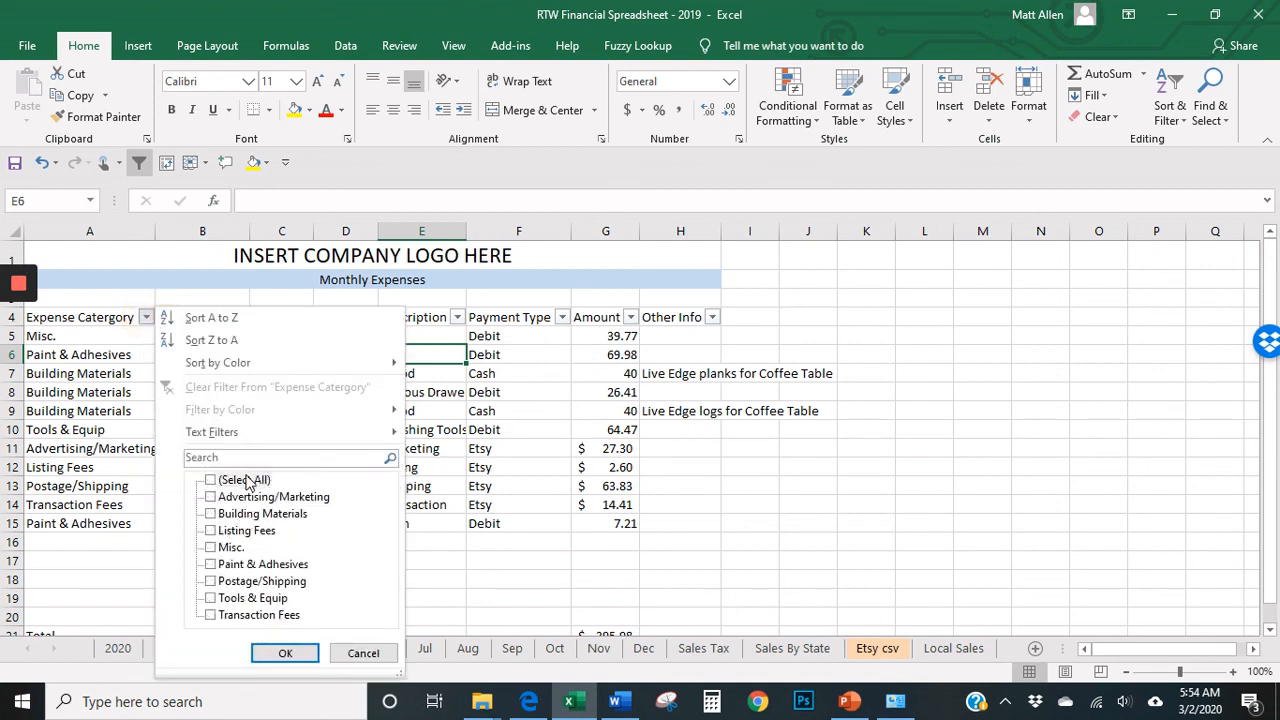
{"action": "left_click", "coordinate": [228, 547]}
{"action": "left_click", "coordinate": [285, 653]}
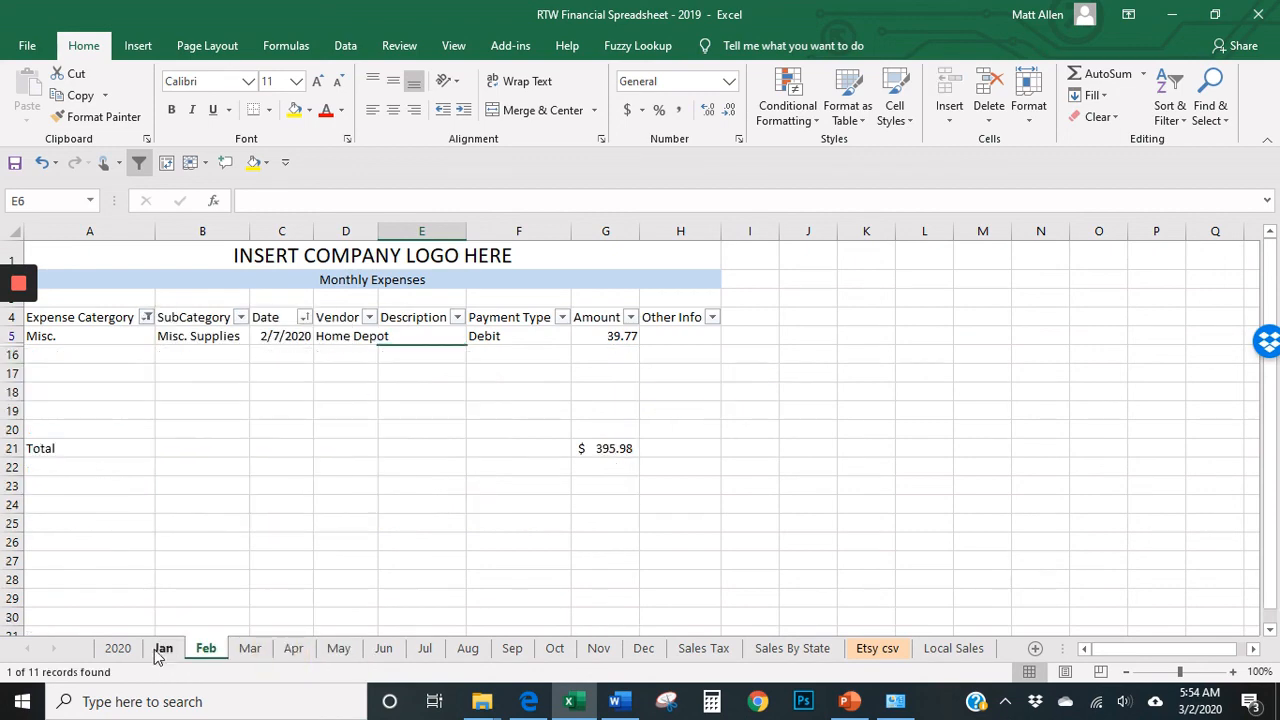
{"action": "left_click", "coordinate": [122, 652]}
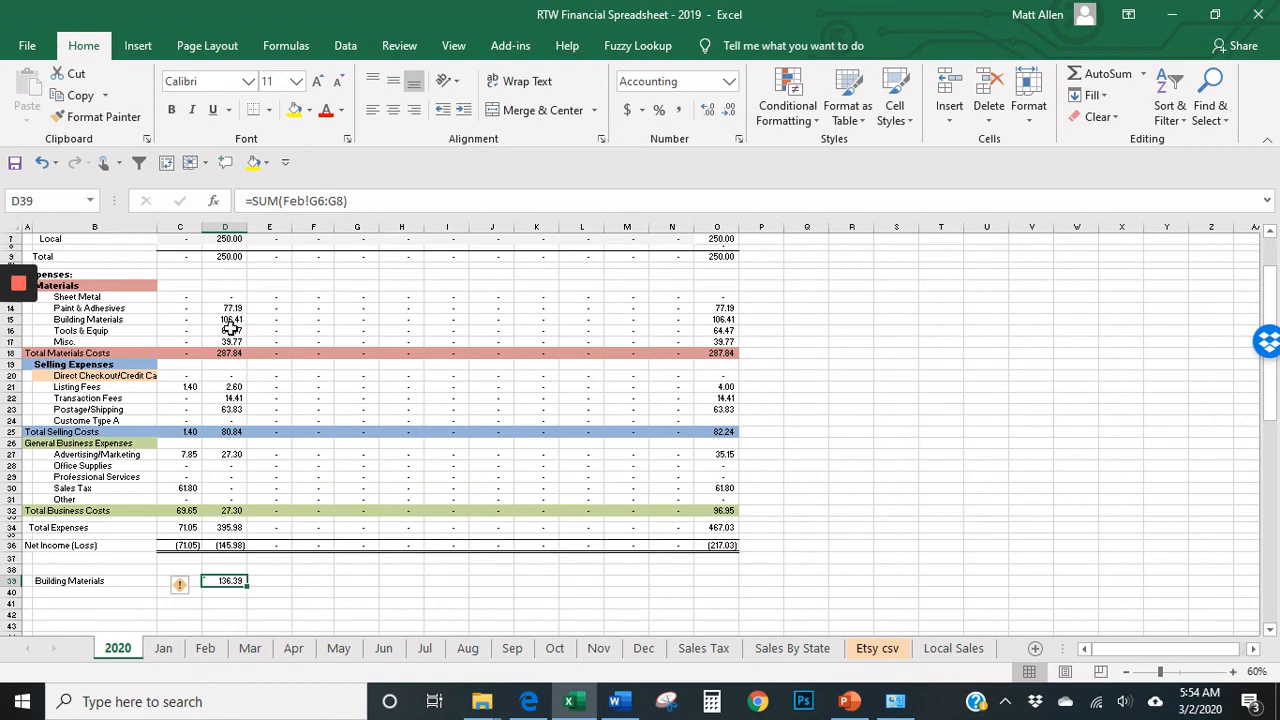
- Show all expense categories again in the February expense list
{"action": "left_click", "coordinate": [206, 648]}
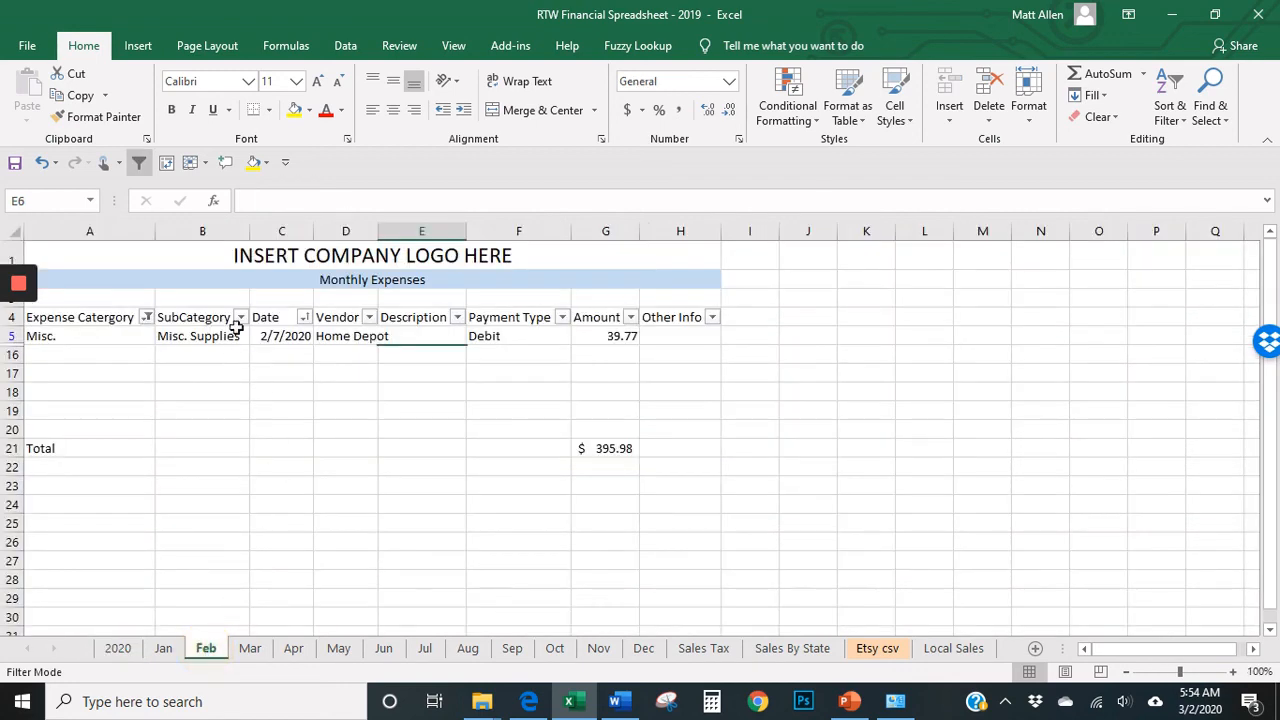
{"action": "left_click", "coordinate": [146, 317]}
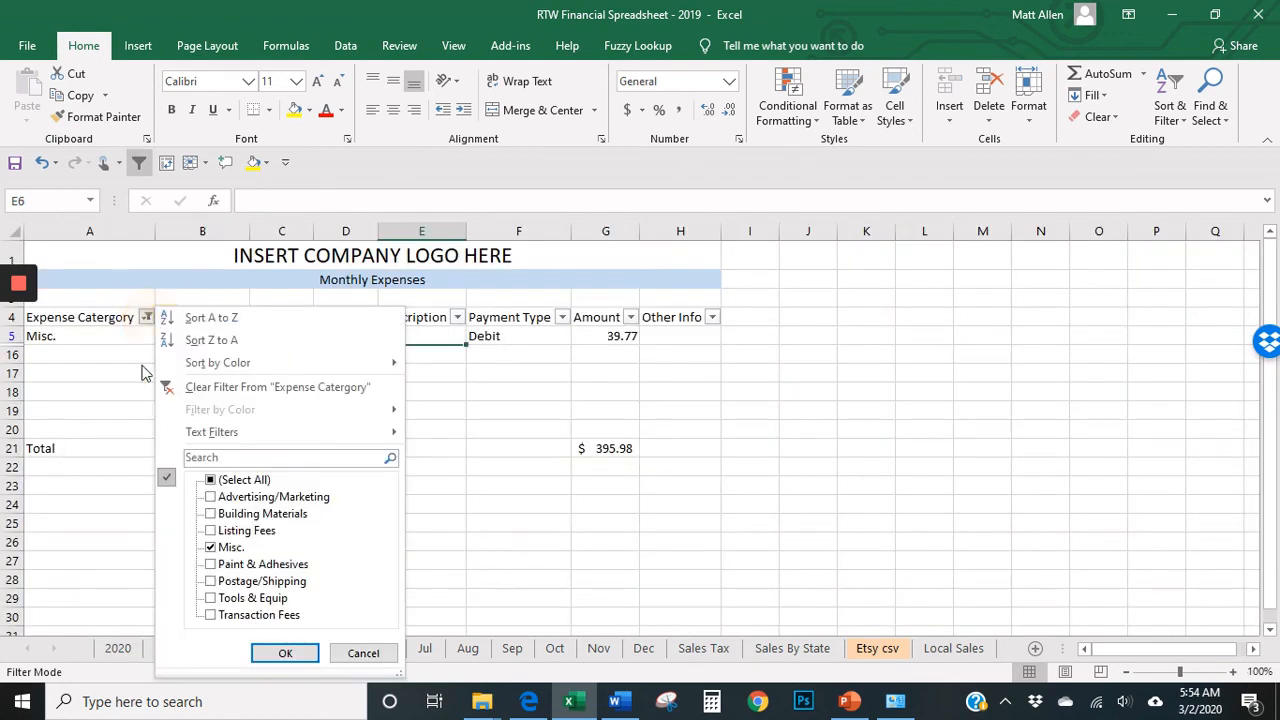
{"action": "left_click", "coordinate": [244, 480]}
{"action": "left_click", "coordinate": [285, 653]}
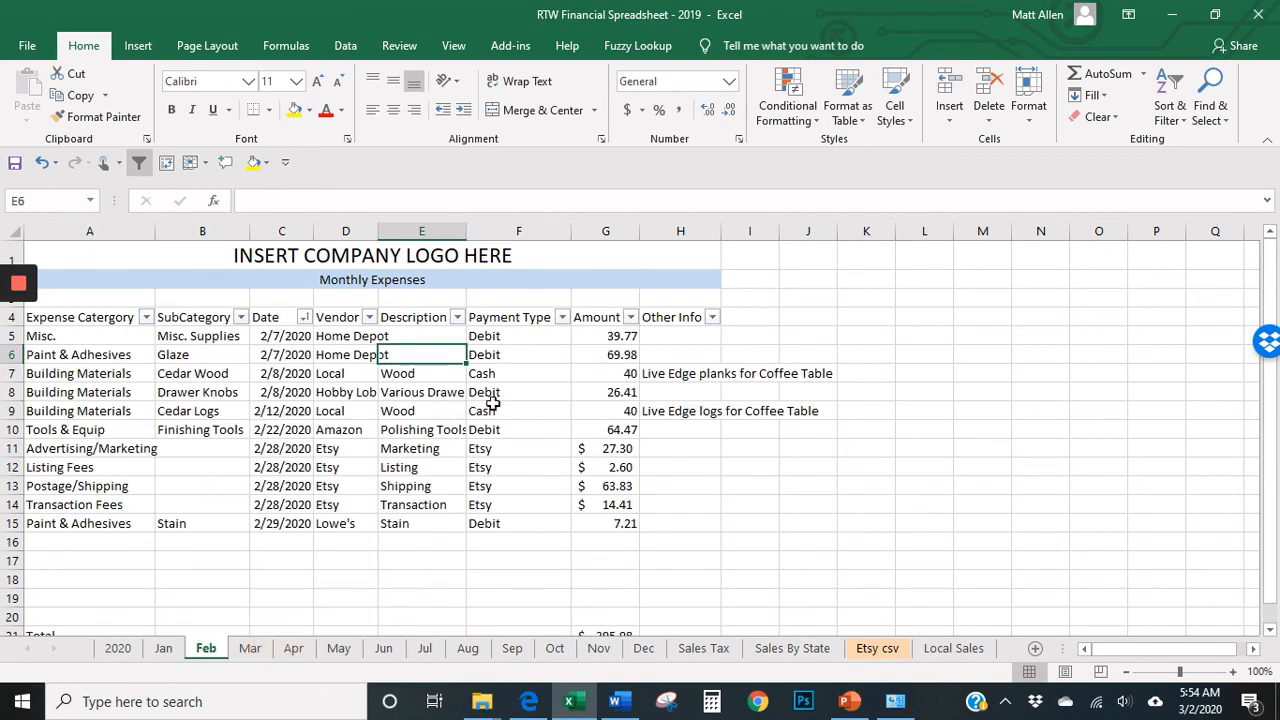
- Sort the February expenses by payment type from A to Z and check the 2020 sheet's totals
{"action": "left_click", "coordinate": [562, 317]}
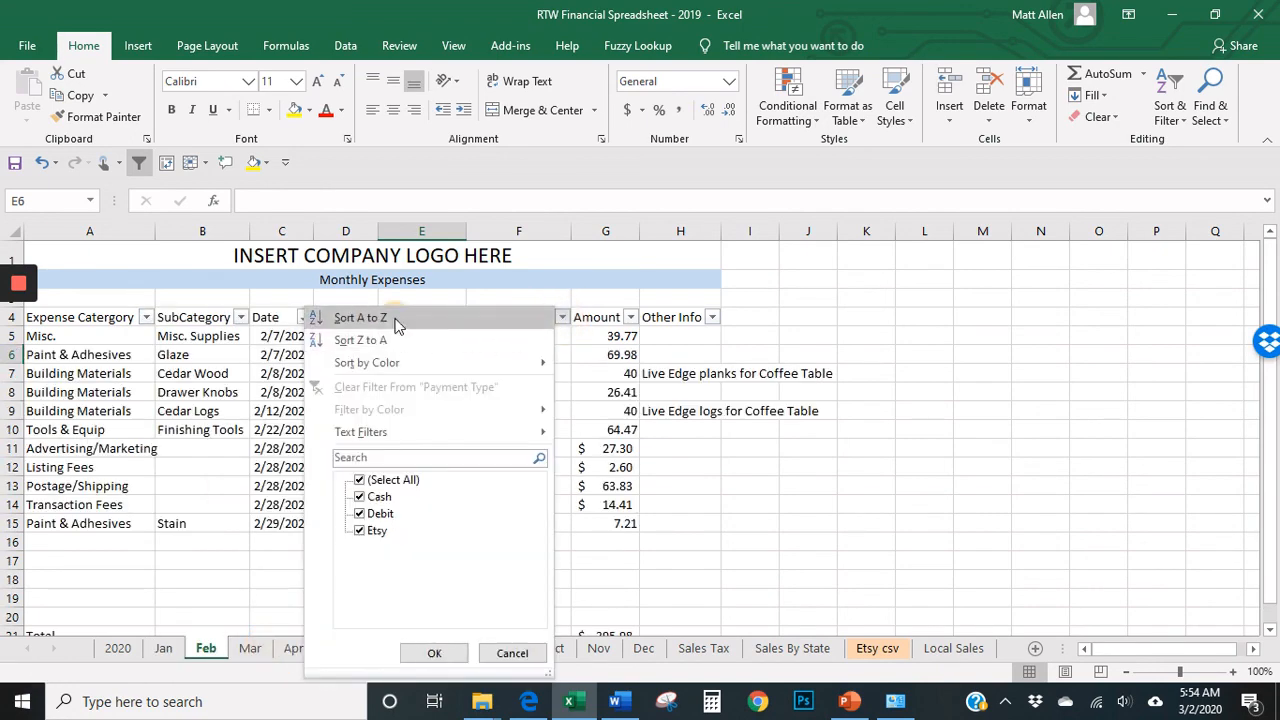
{"action": "left_click", "coordinate": [362, 318]}
{"action": "left_click", "coordinate": [117, 648]}
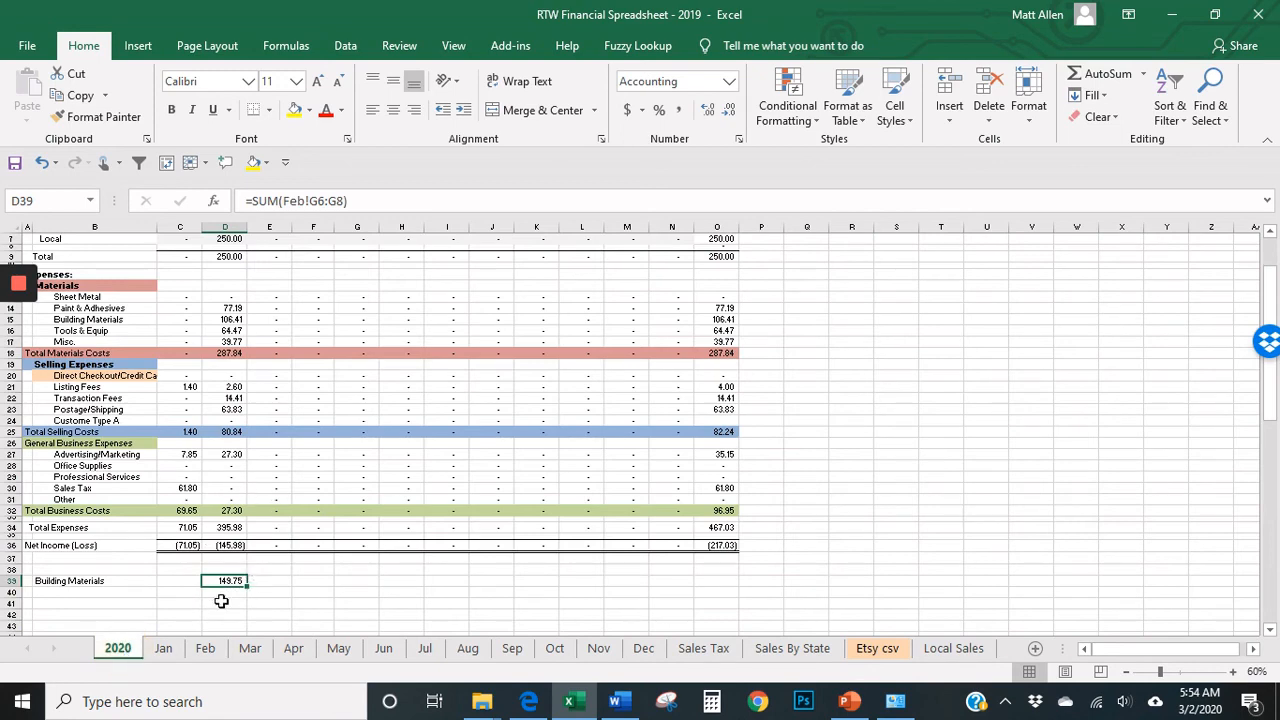
- Sort the February expenses by amount from smallest to largest and check the 2020 sheet's totals
{"action": "left_click", "coordinate": [205, 648]}
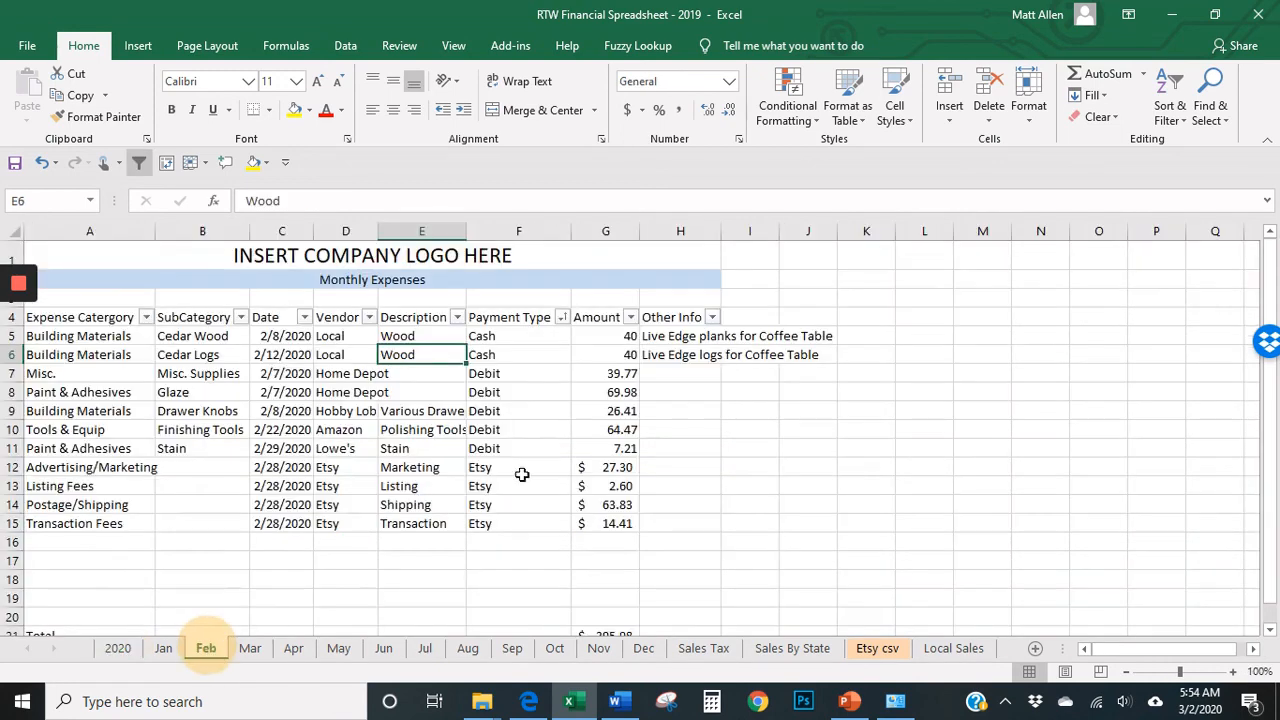
{"action": "left_click", "coordinate": [631, 318]}
{"action": "left_click", "coordinate": [458, 320]}
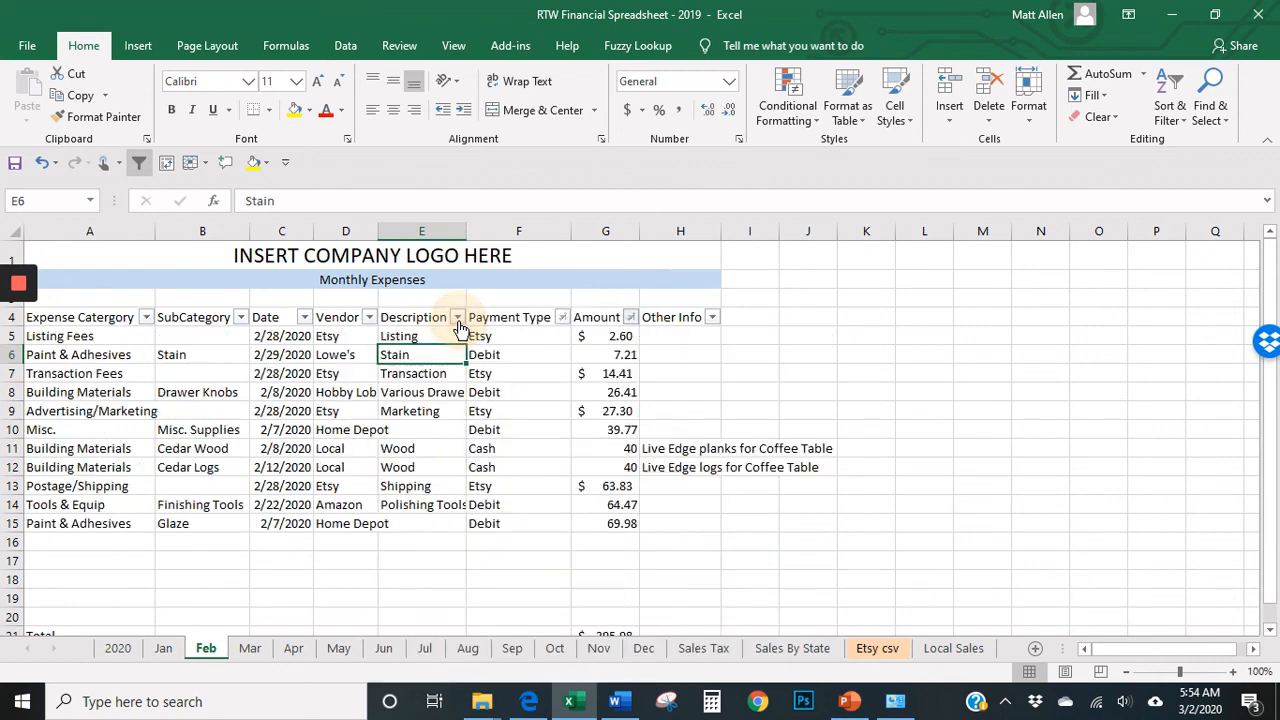
{"action": "left_click", "coordinate": [117, 648]}
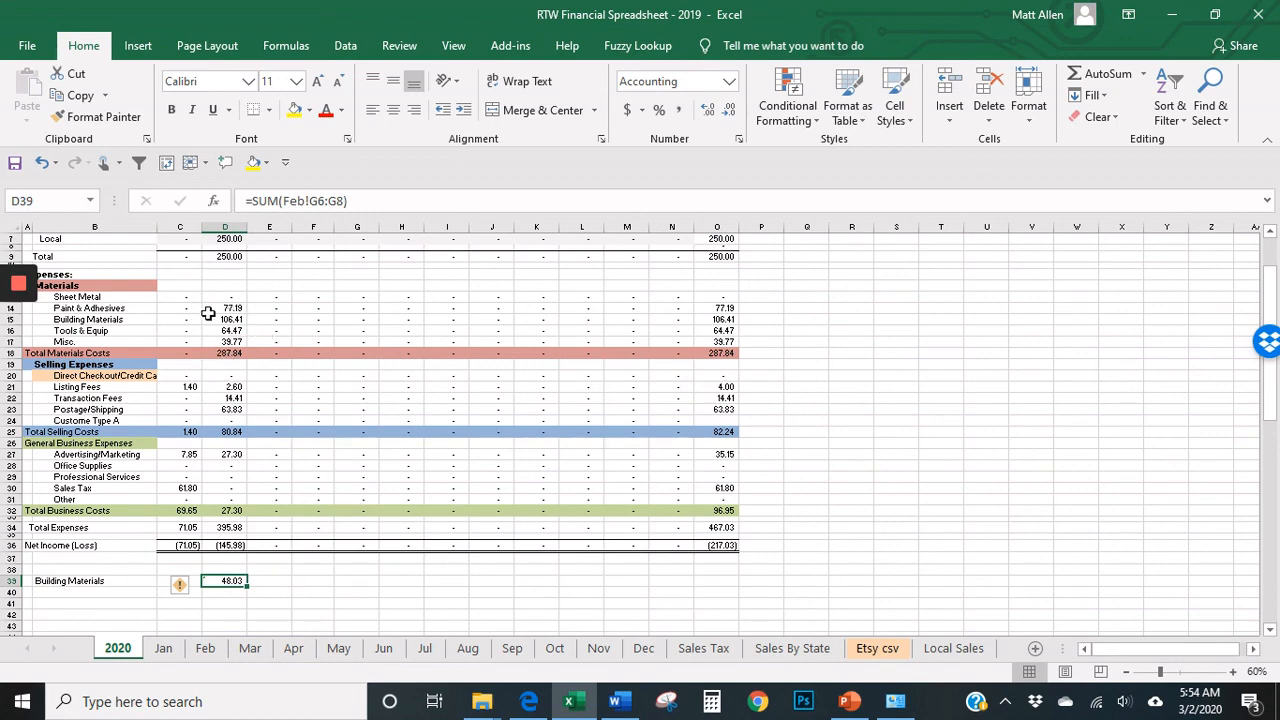
- Review the February expense entries in A5:G15, including the category of the drawer knobs purchase
{"action": "left_click", "coordinate": [201, 649]}
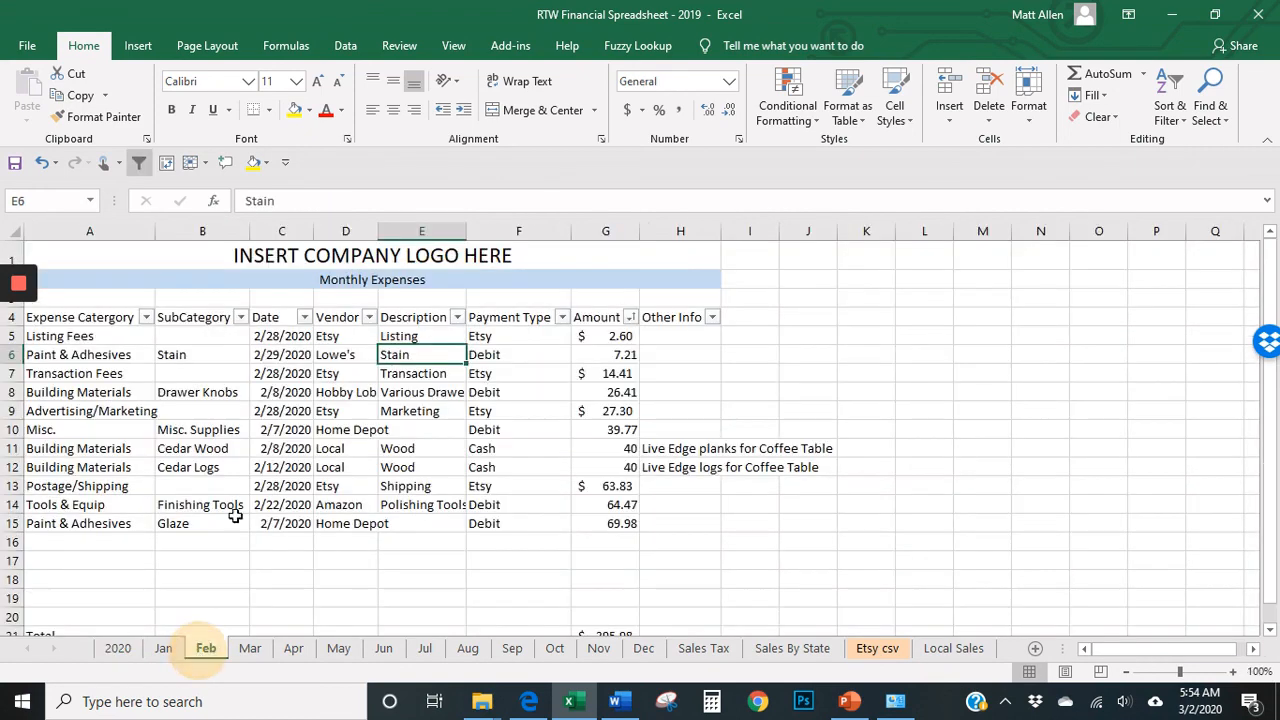
{"action": "left_click", "coordinate": [85, 336]}
{"action": "left_click_drag", "start_coordinate": [85, 336], "coordinate": [591, 523]}
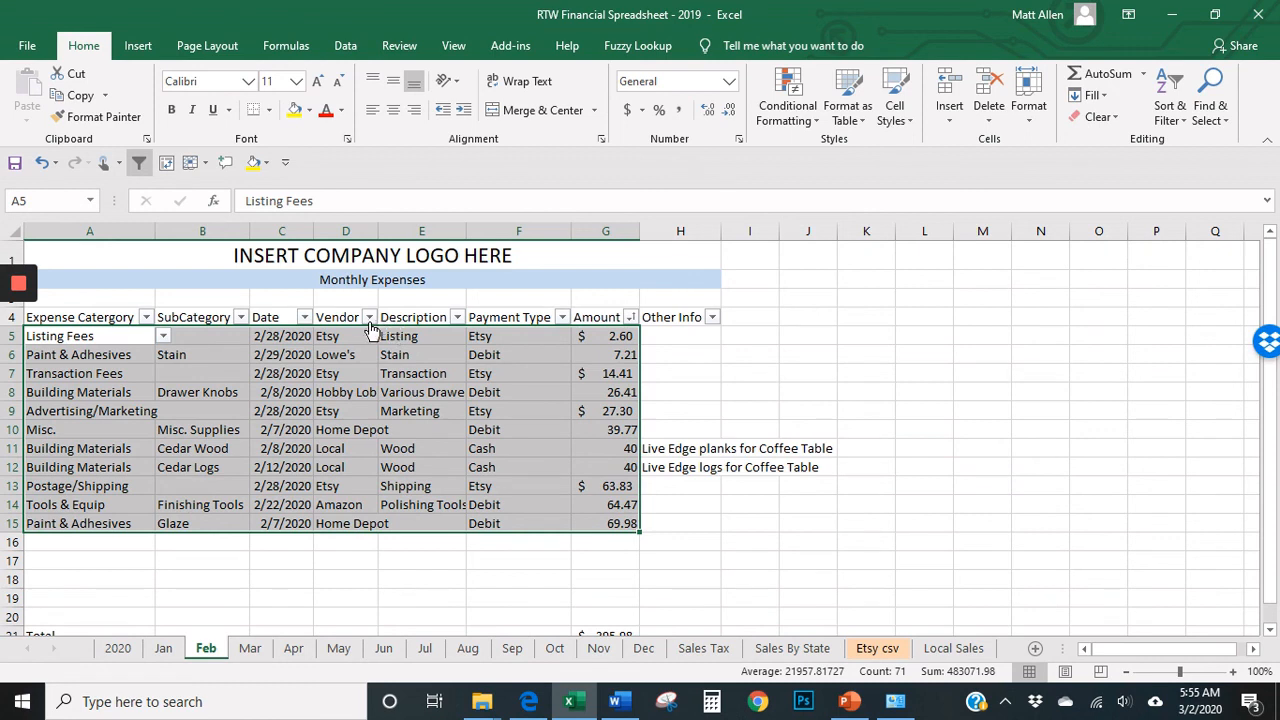
{"action": "left_click", "coordinate": [117, 390]}
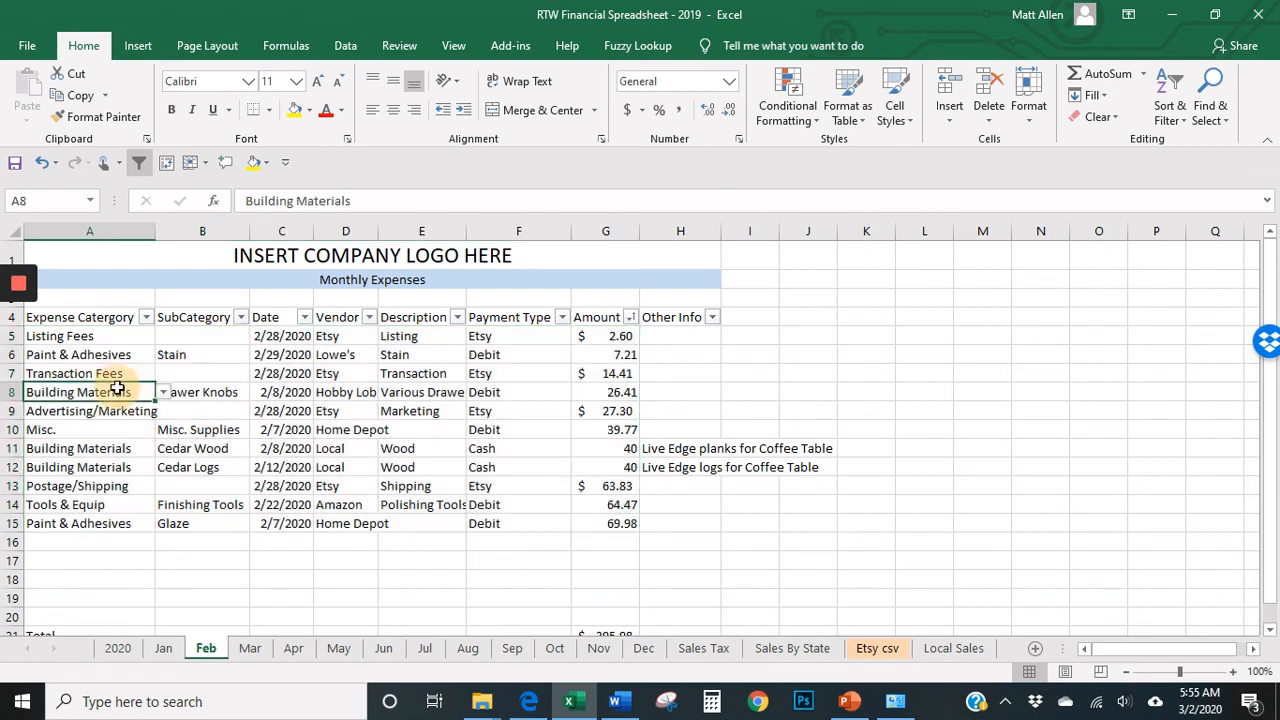
- Review the February expense categories and inspect the category-based Building Materials formula in D15 of the 2020 sheet
{"action": "left_click", "coordinate": [117, 316]}
{"action": "left_click_drag", "start_coordinate": [117, 316], "coordinate": [89, 523]}
{"action": "left_click", "coordinate": [117, 648]}
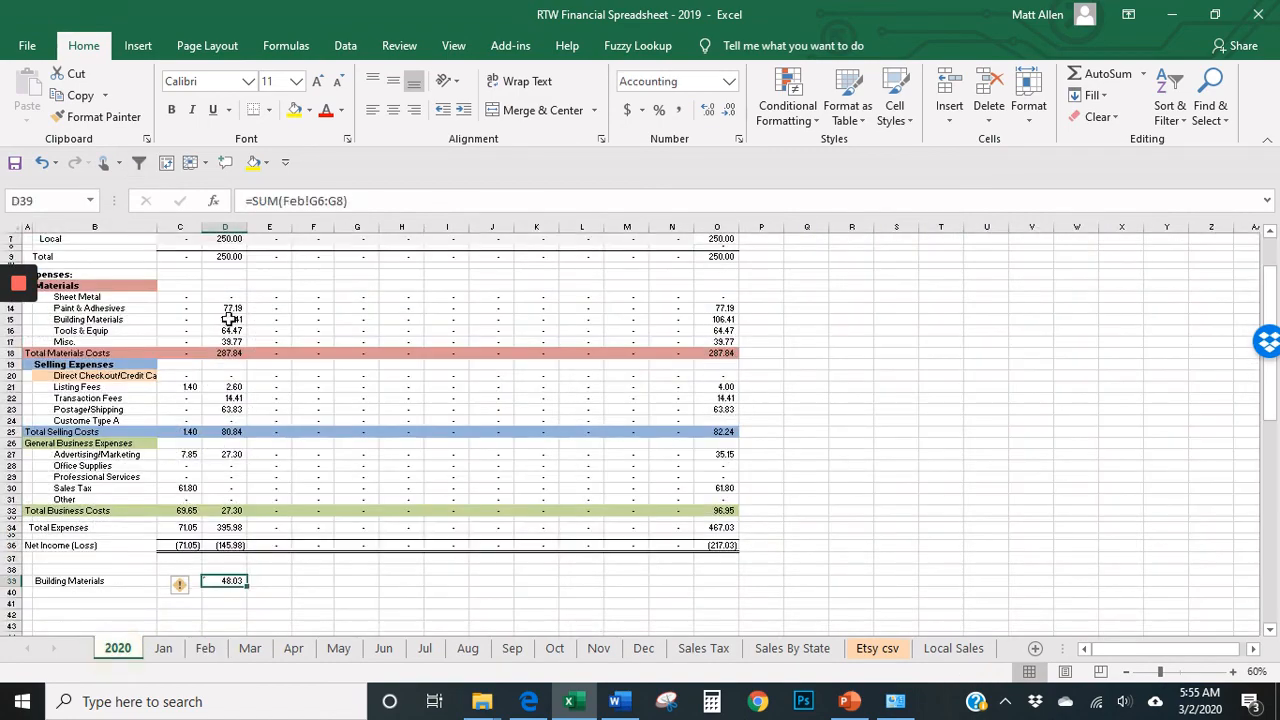
{"action": "left_click", "coordinate": [225, 319]}
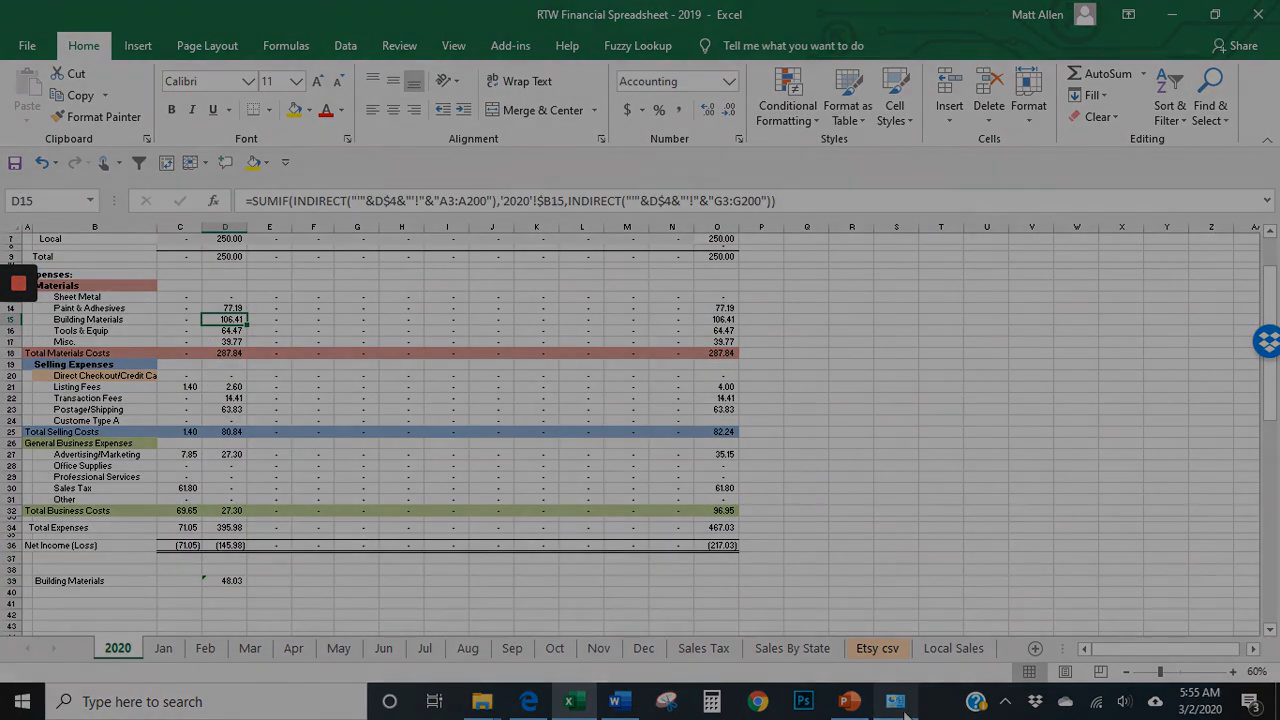
{"action": "mouse_move", "coordinate": [904, 712]}
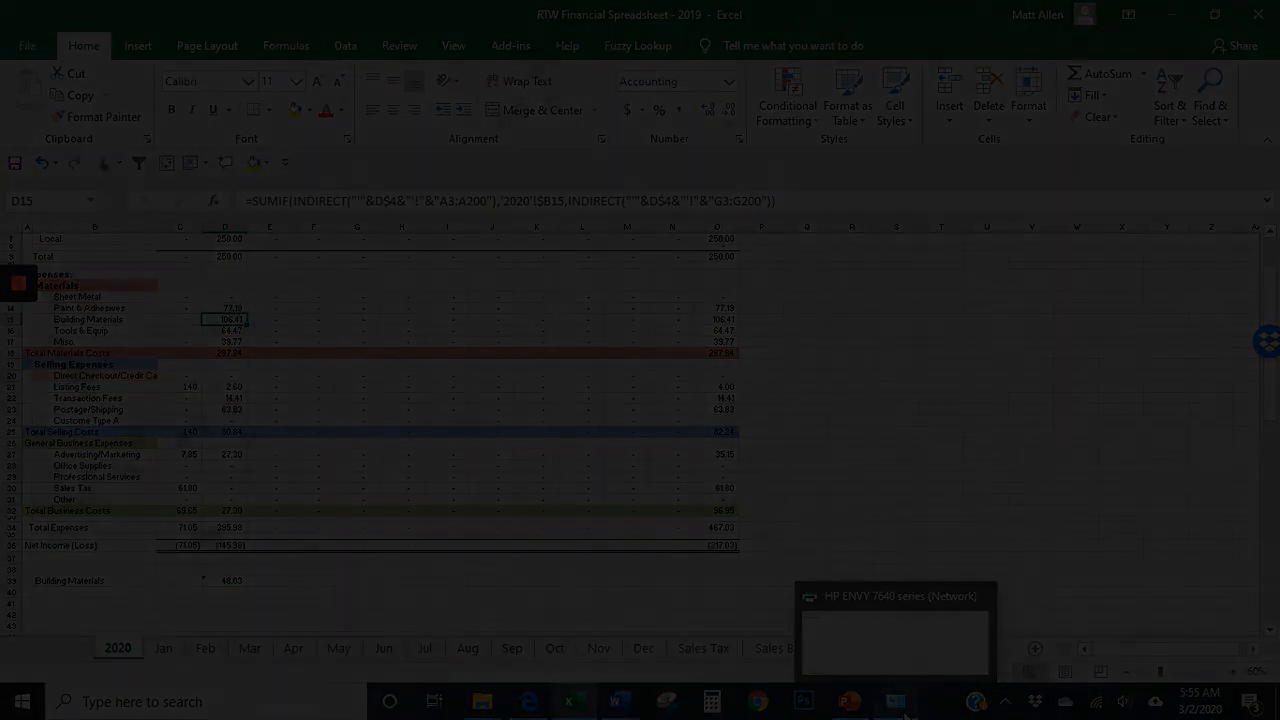
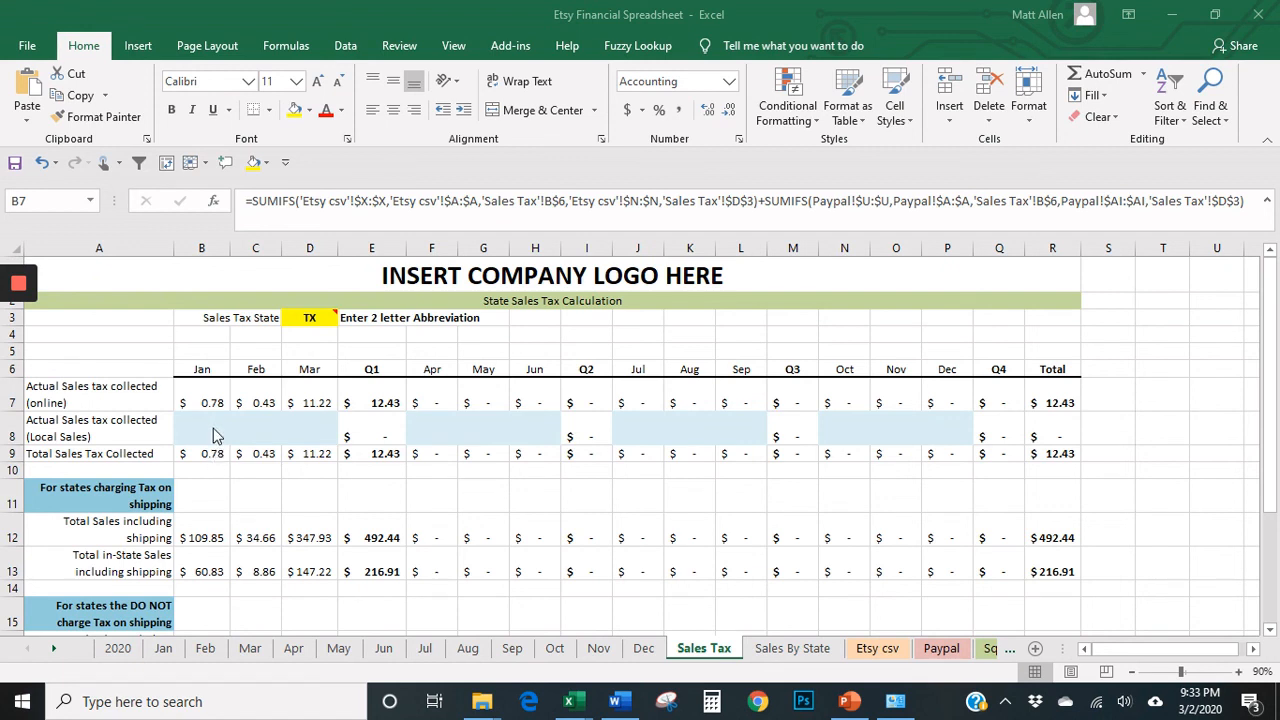
- Review the Sales Tax sheet's online tax formula and the sections for states that do and do not charge tax on shipping
{"action": "left_click", "coordinate": [204, 395]}
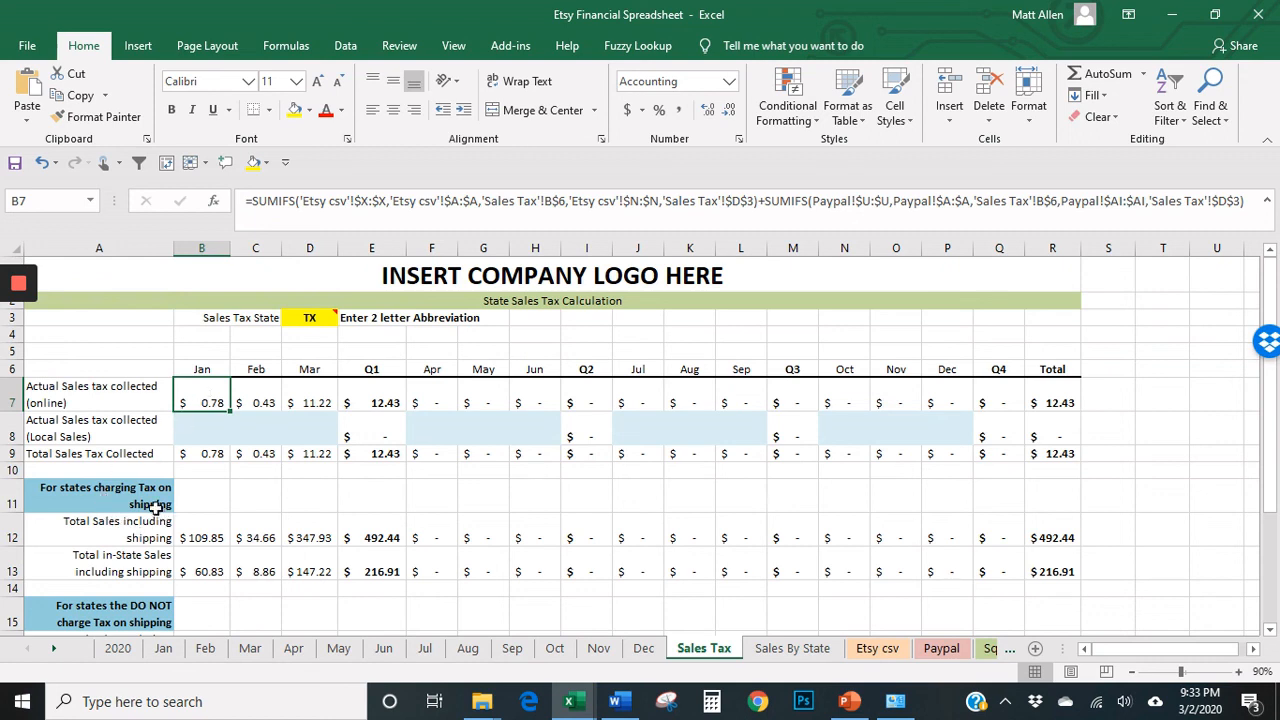
{"action": "left_click_drag", "start_coordinate": [155, 506], "coordinate": [1045, 570]}
{"action": "scroll", "coordinate": [318, 470], "scroll_direction": "down", "scroll_amount": 3}
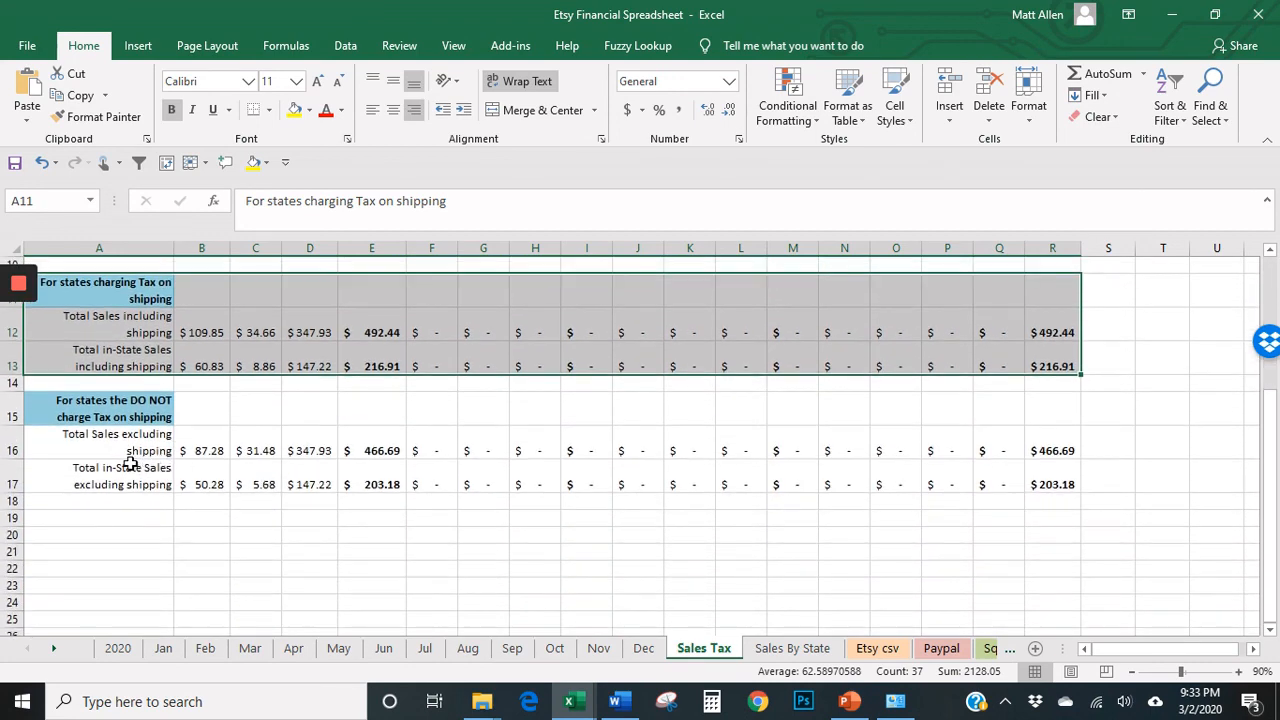
{"action": "left_click", "coordinate": [94, 414]}
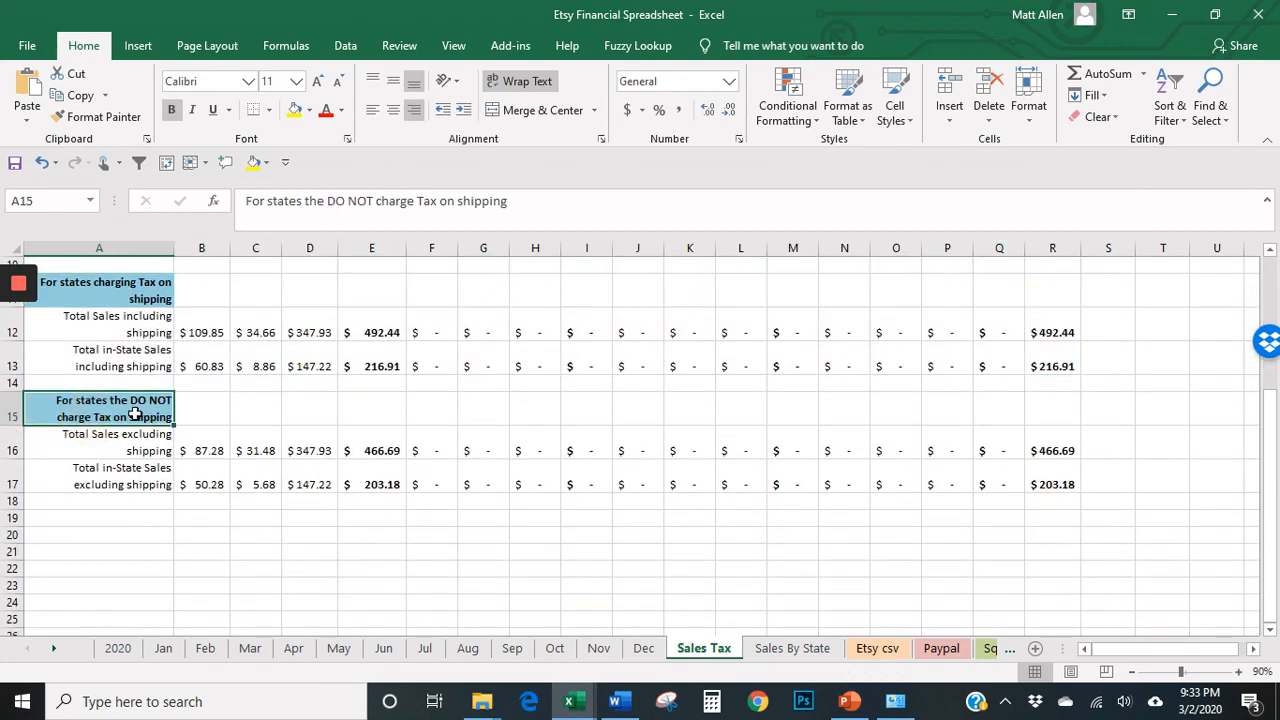
{"action": "left_click_drag", "start_coordinate": [130, 412], "coordinate": [1036, 478]}
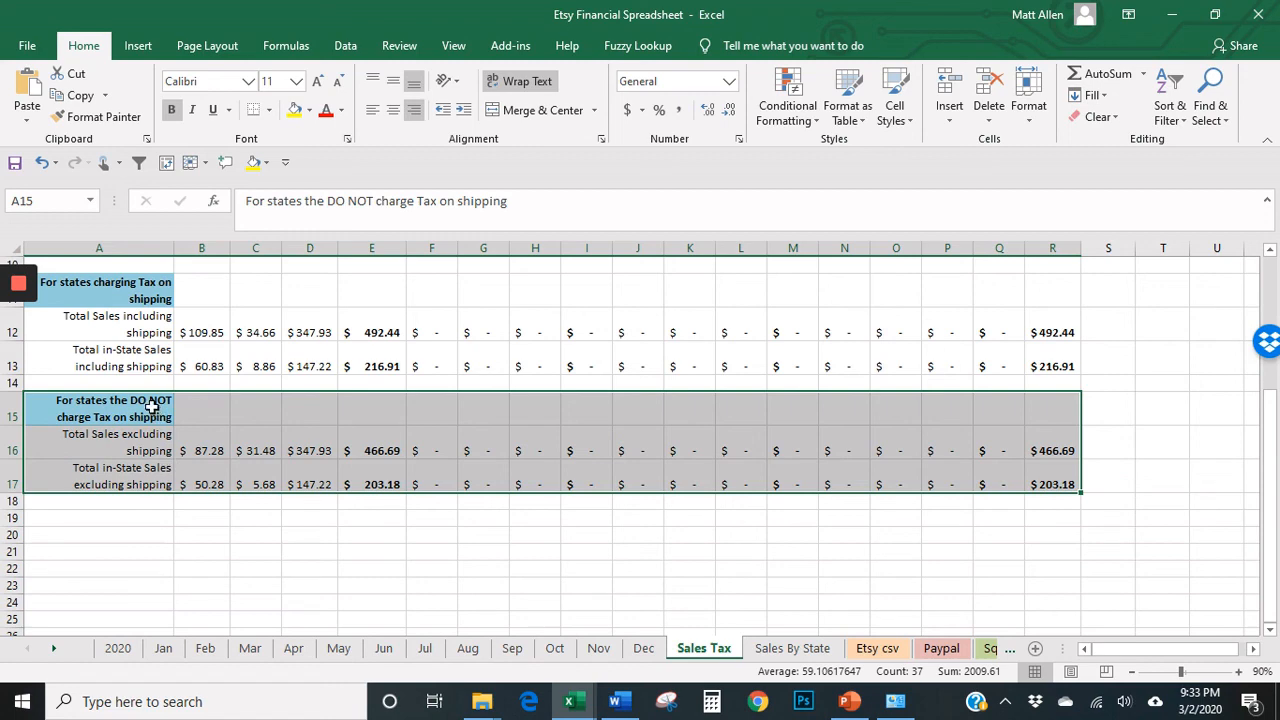
{"action": "scroll", "coordinate": [150, 396], "scroll_direction": "up", "scroll_amount": 1}
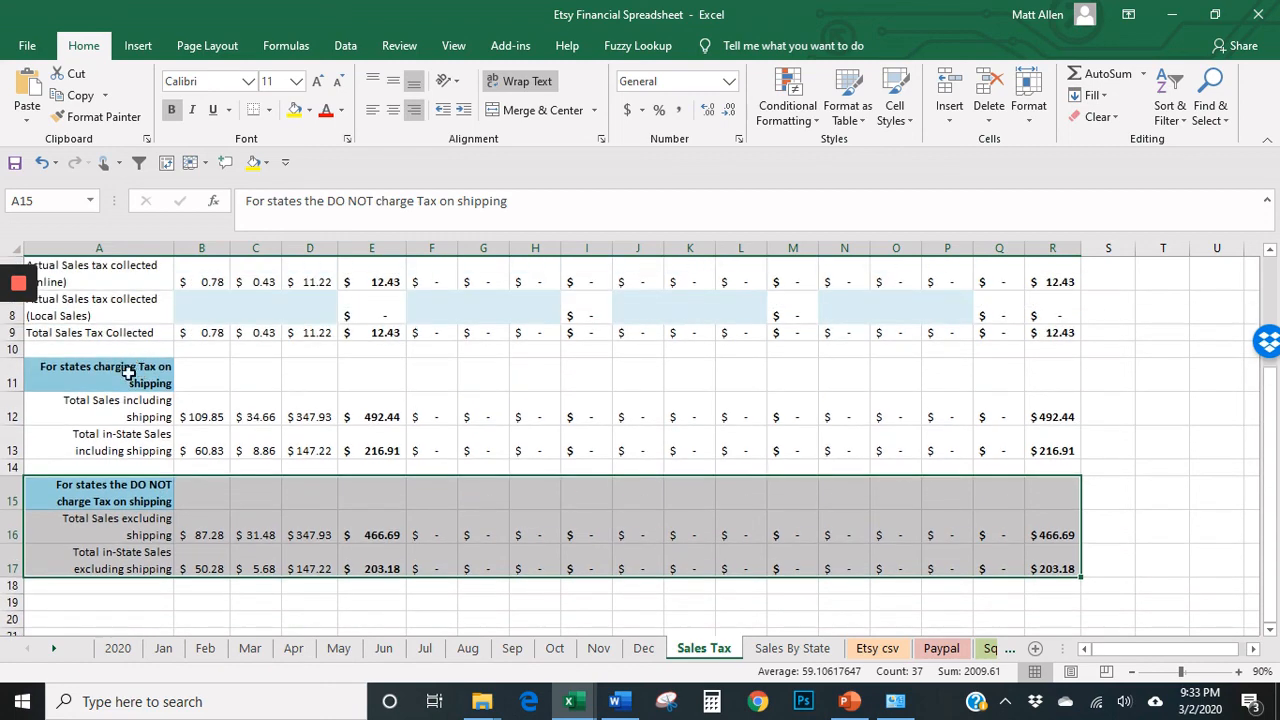
{"action": "left_click", "coordinate": [310, 445]}
{"action": "scroll", "coordinate": [310, 440], "scroll_direction": "up", "scroll_amount": 2}
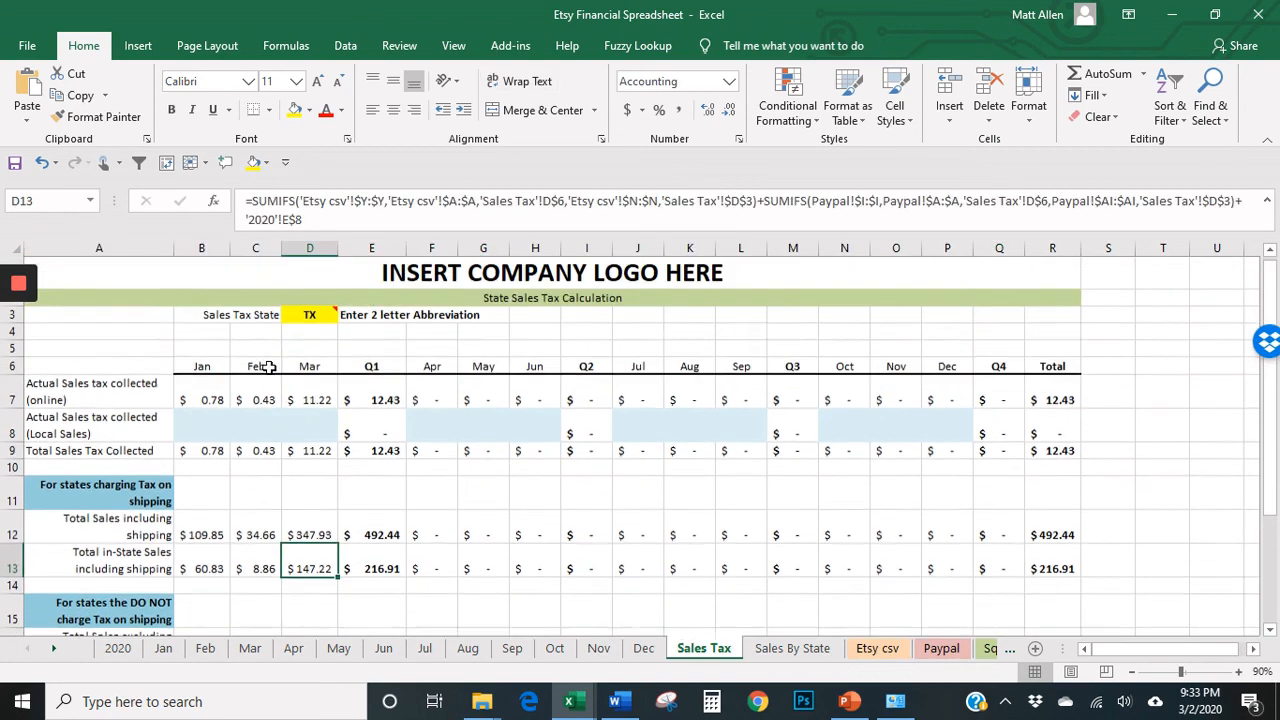
{"action": "mouse_move", "coordinate": [310, 318]}
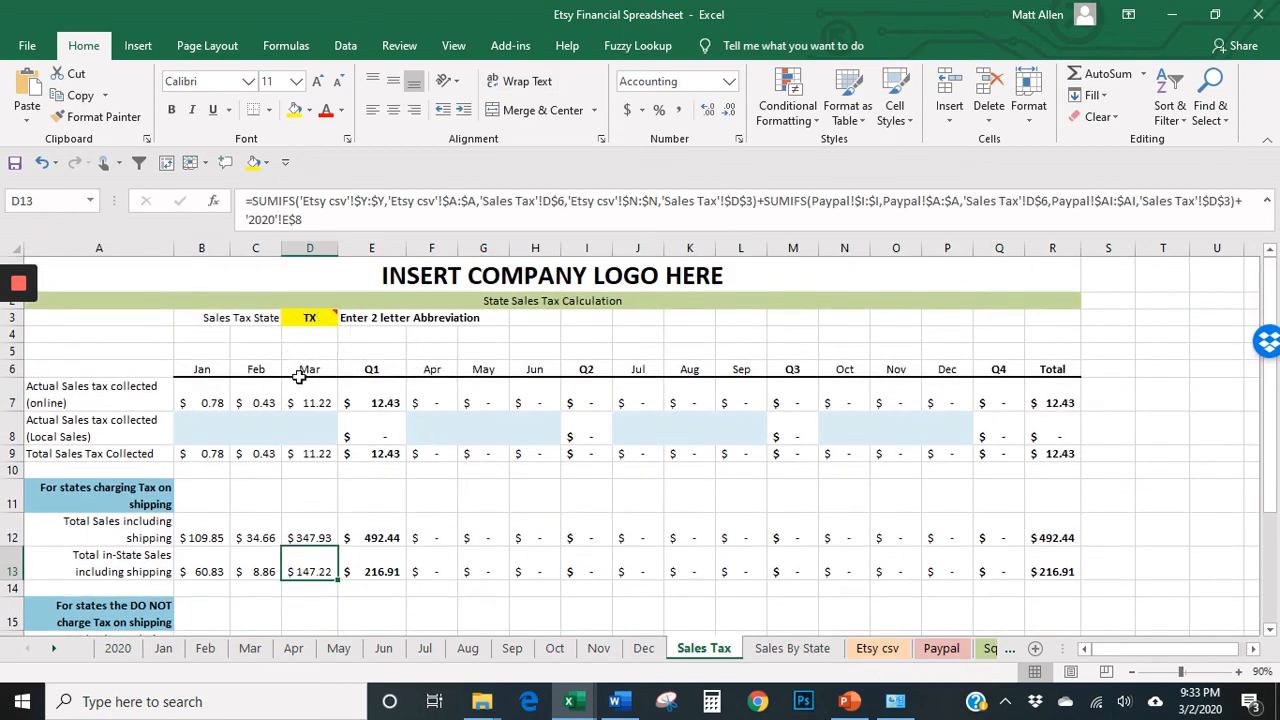
- Hide rows 15 to 17 of the Sales Tax sheet, the section for states that do not charge tax on shipping
{"action": "scroll", "coordinate": [99, 455], "scroll_direction": "down", "scroll_amount": 2}
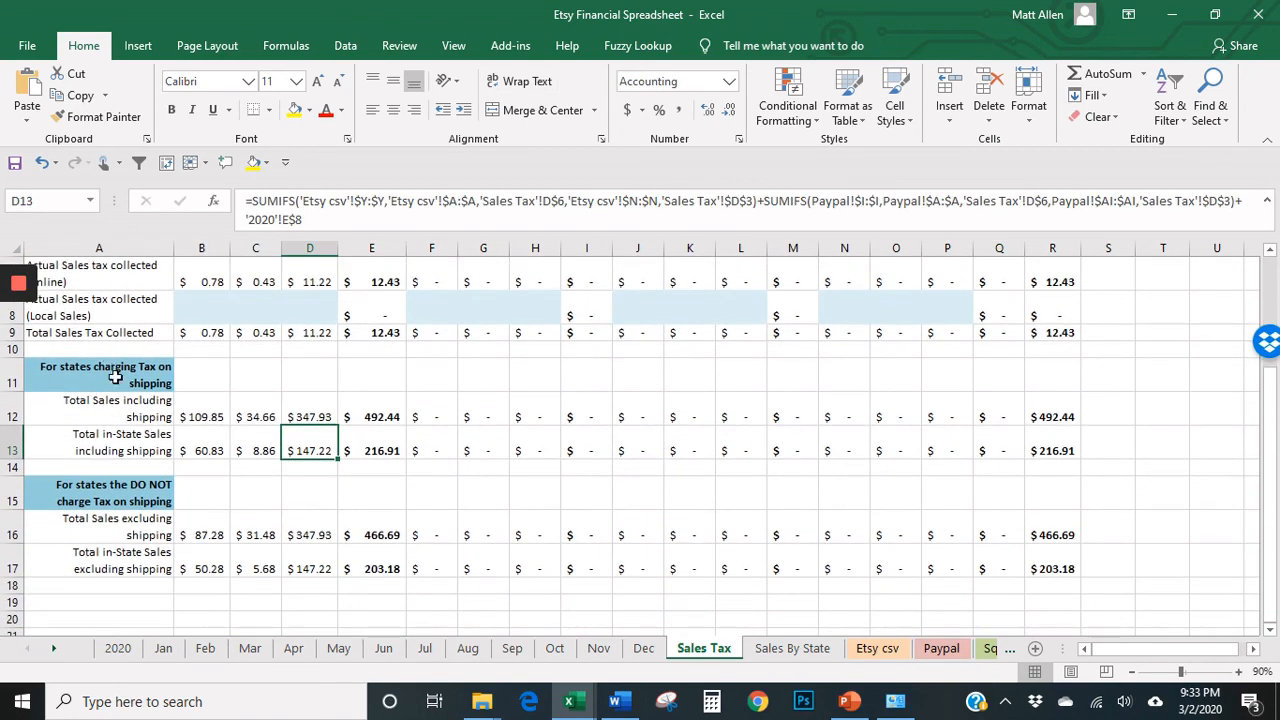
{"action": "left_click_drag", "start_coordinate": [12, 492], "coordinate": [26, 564]}
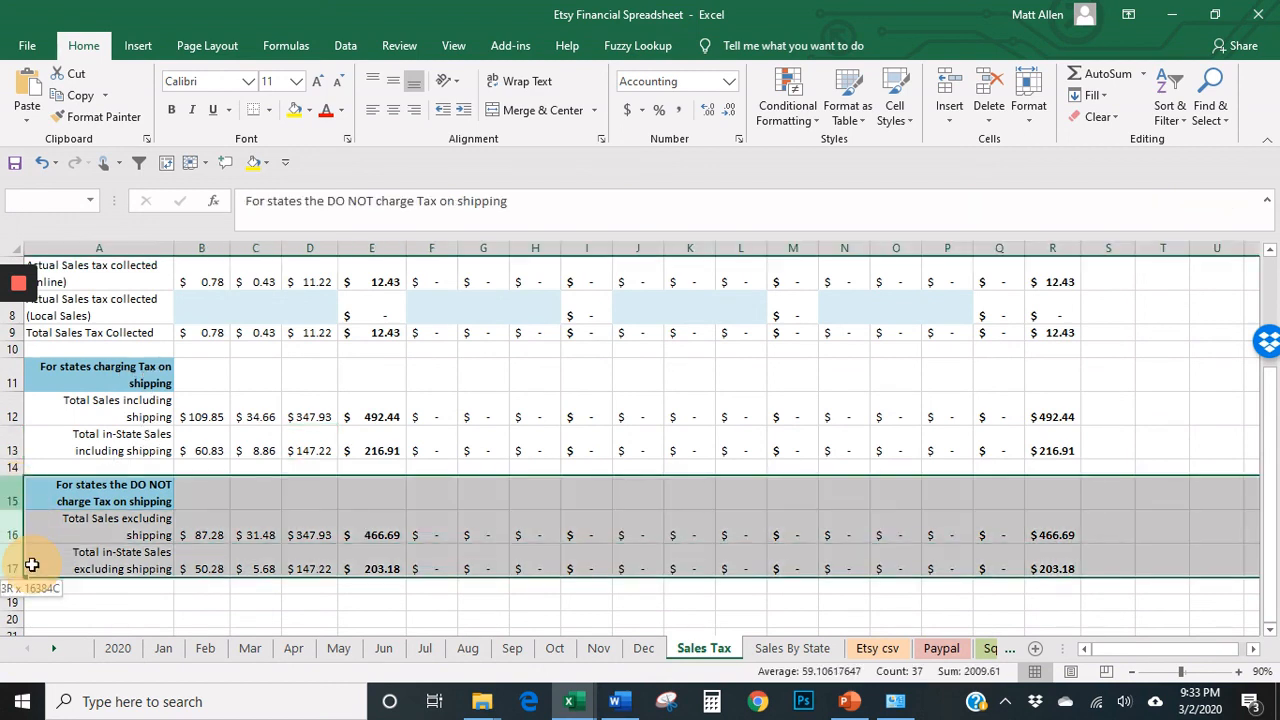
{"action": "right_click", "coordinate": [8, 499]}
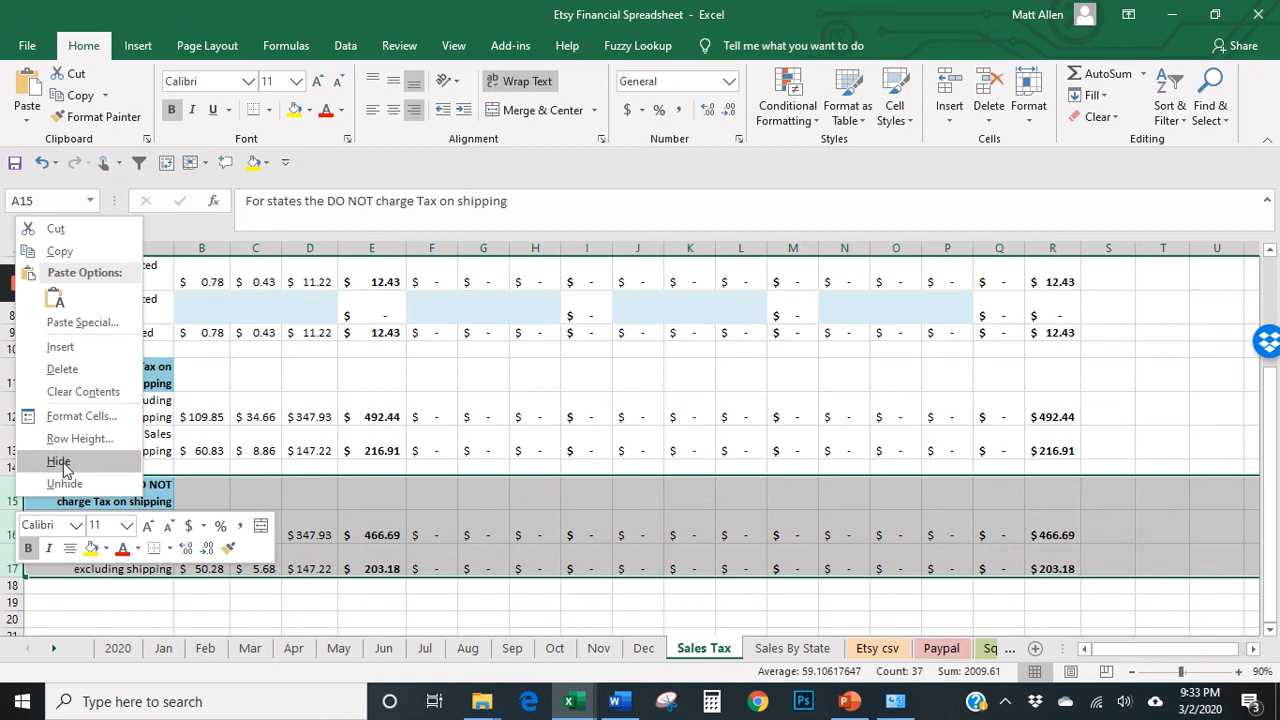
{"action": "left_click", "coordinate": [62, 460]}
{"action": "scroll", "coordinate": [200, 426], "scroll_direction": "up", "scroll_amount": 2}
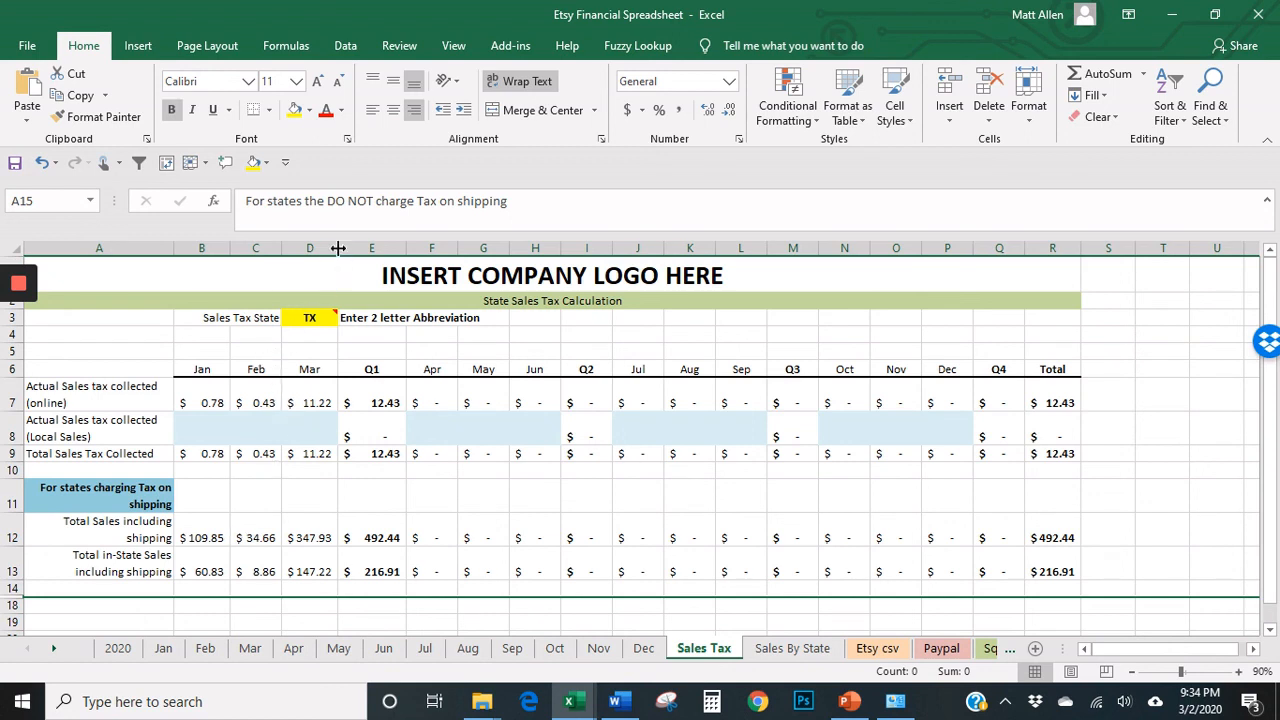
- Examine the sales tax state in D3 and the January online sales tax formula in B7 that uses it
{"action": "left_click", "coordinate": [311, 317]}
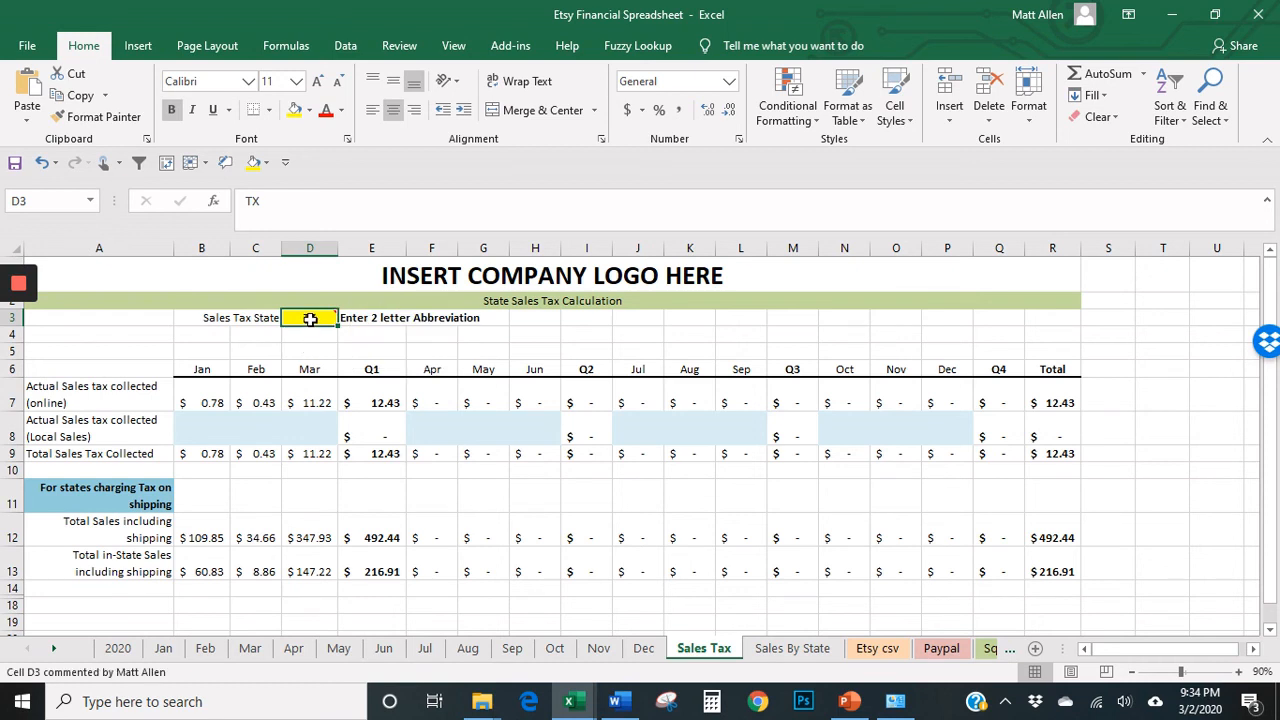
{"action": "mouse_move", "coordinate": [310, 319]}
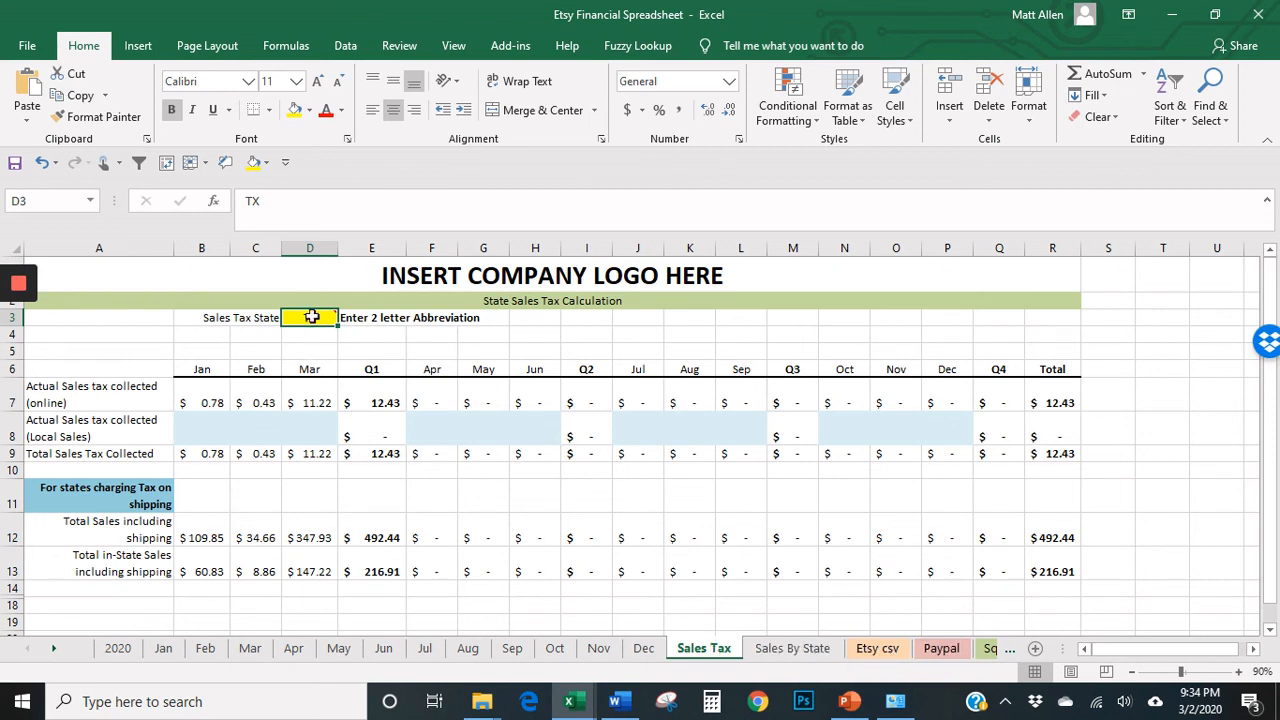
{"action": "left_click", "coordinate": [211, 396]}
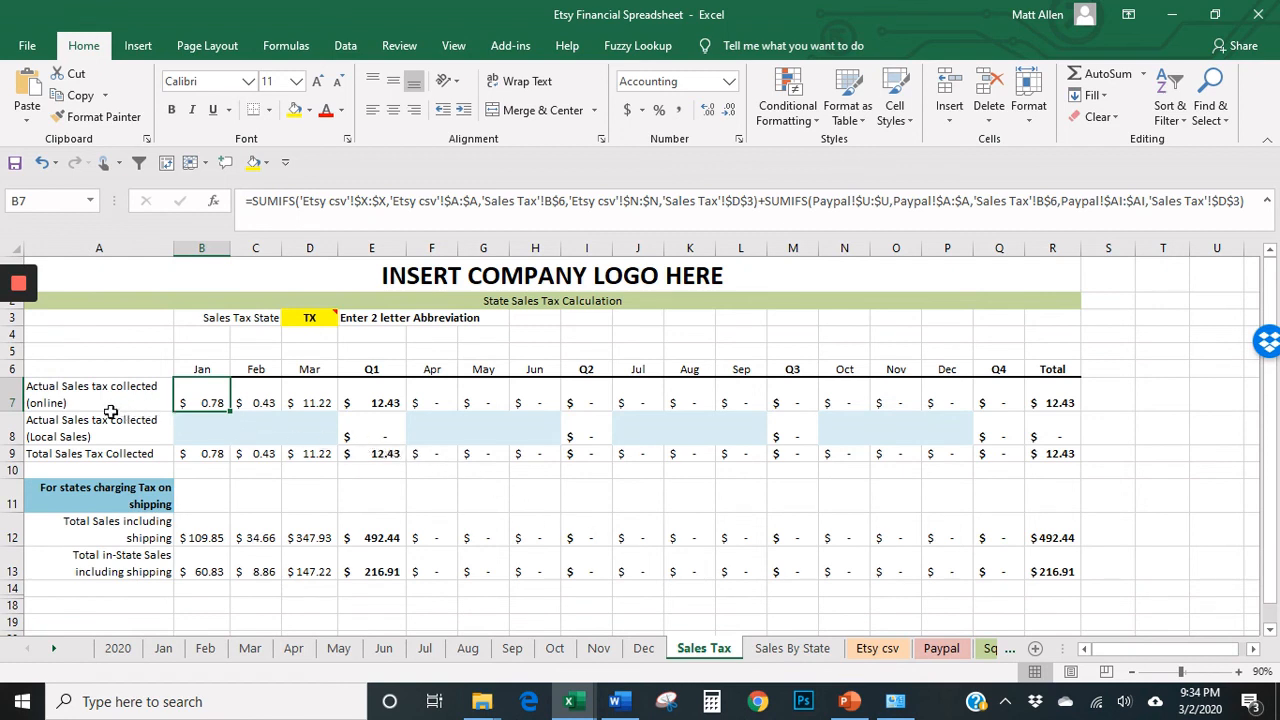
{"action": "left_click", "coordinate": [297, 318]}
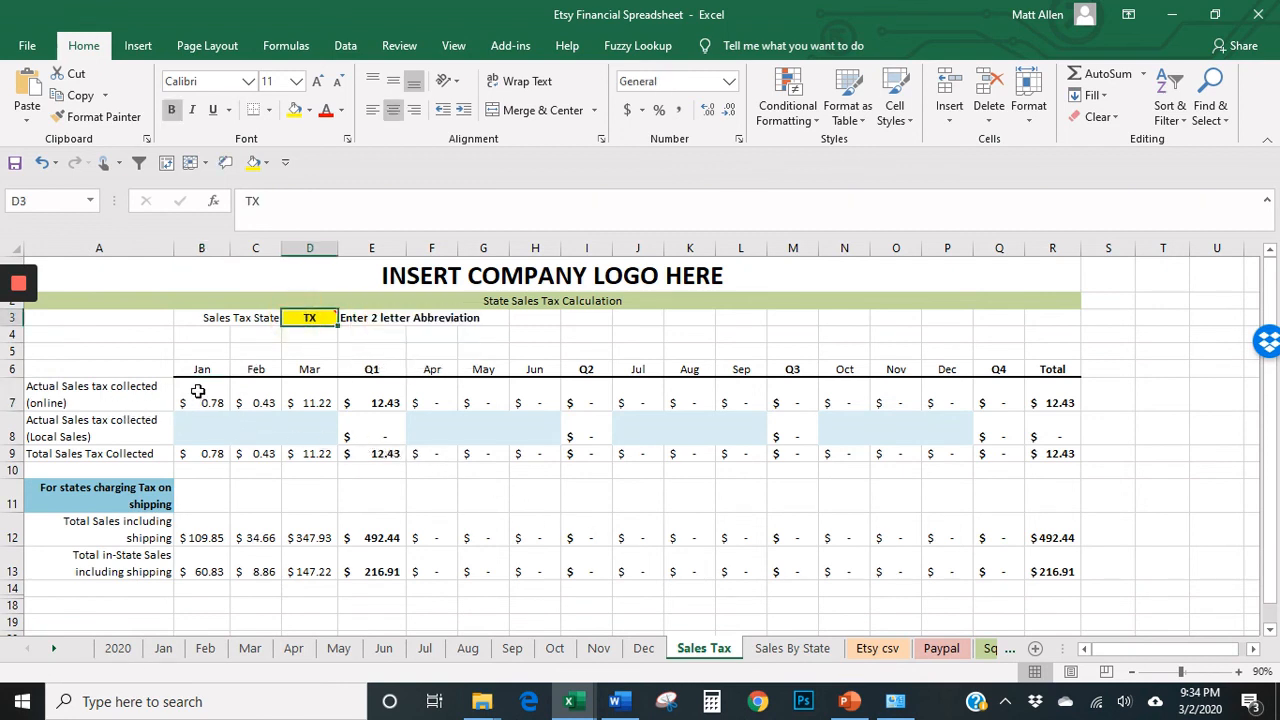
{"action": "mouse_move", "coordinate": [200, 401]}
{"action": "left_mouse_down"}
{"action": "mouse_move", "coordinate": [443, 403]}
{"action": "mouse_move", "coordinate": [207, 403]}
{"action": "left_mouse_up"}
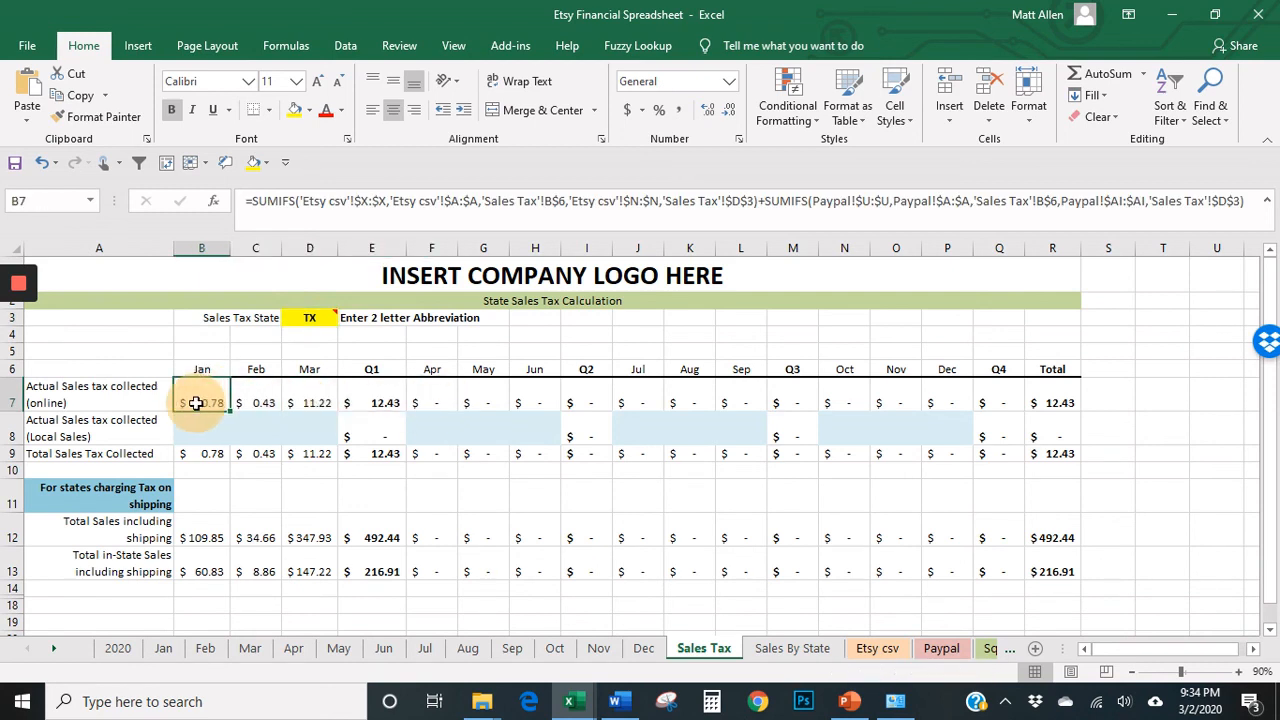
{"action": "left_click", "coordinate": [309, 318]}
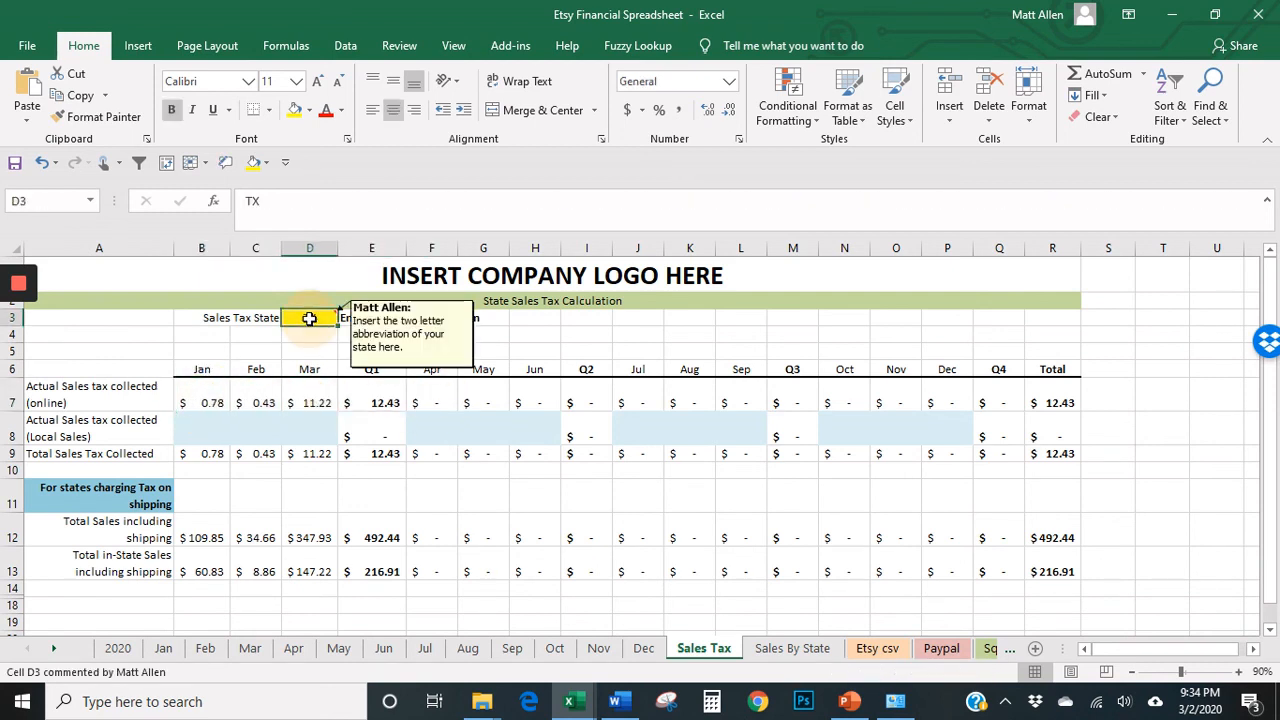
- Look through the Sales By State sheet and the Ship State column of the Etsy csv sheet for another state with sales
{"action": "left_click", "coordinate": [800, 650]}
{"action": "scroll", "coordinate": [546, 483], "scroll_direction": "up", "scroll_amount": 10}
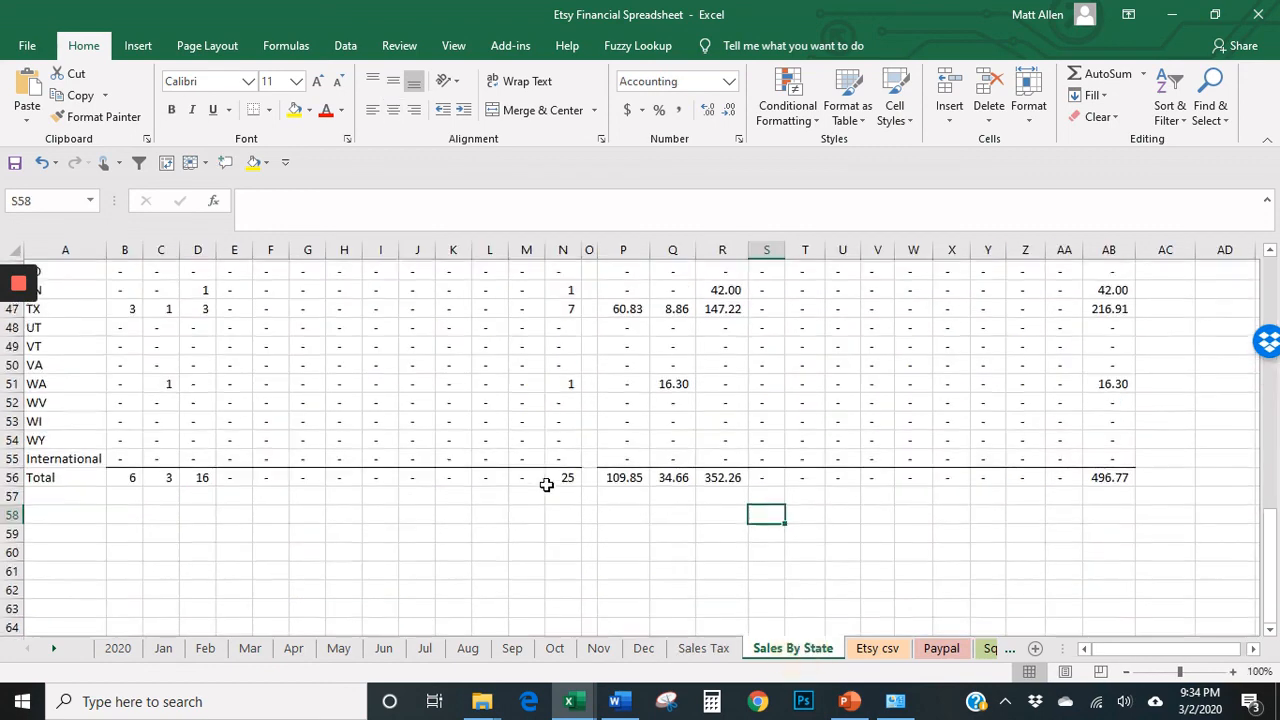
{"action": "left_click", "coordinate": [895, 655]}
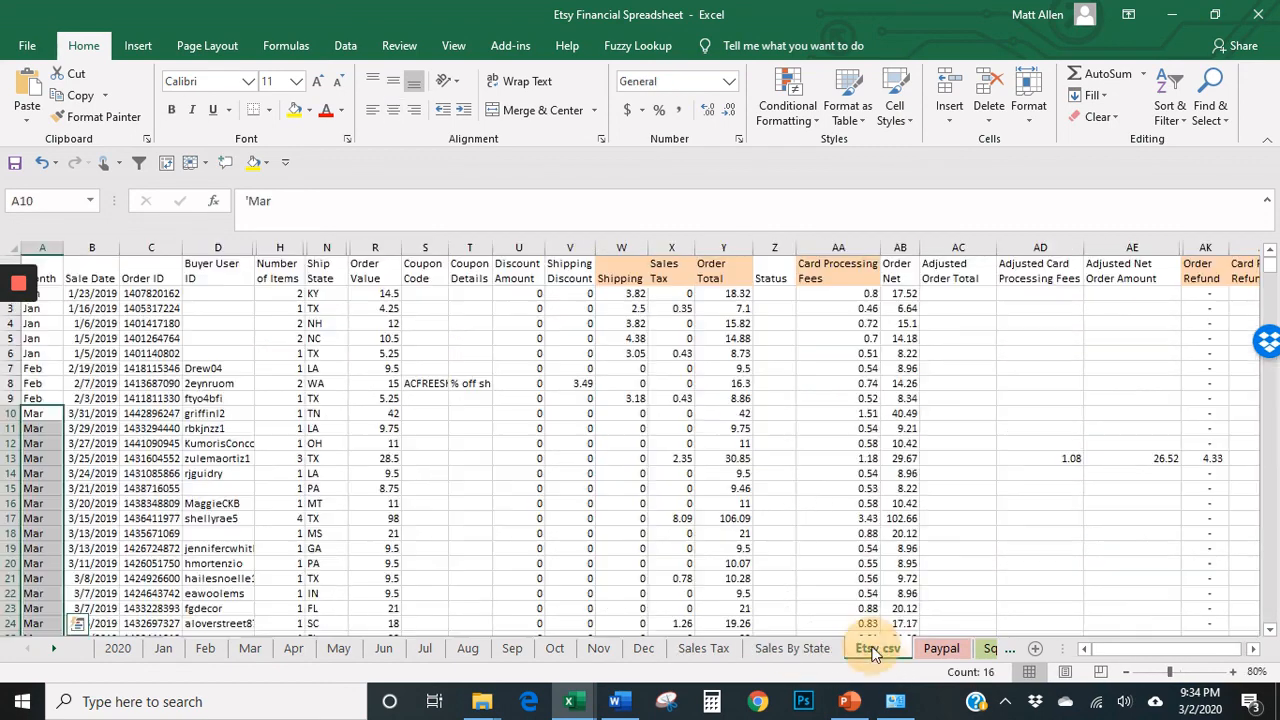
{"action": "left_click", "coordinate": [336, 292]}
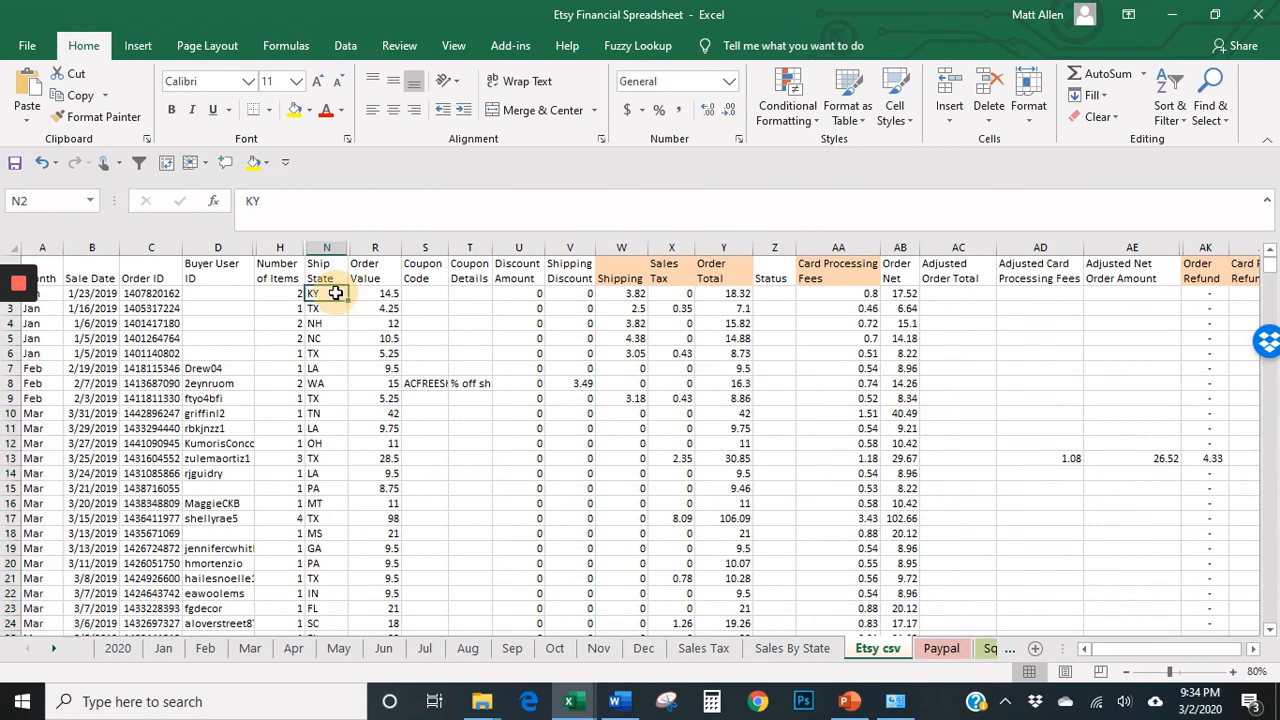
- Try KY as the sales tax state in D3 of the Sales Tax sheet and undo the change
{"action": "left_click", "coordinate": [704, 649]}
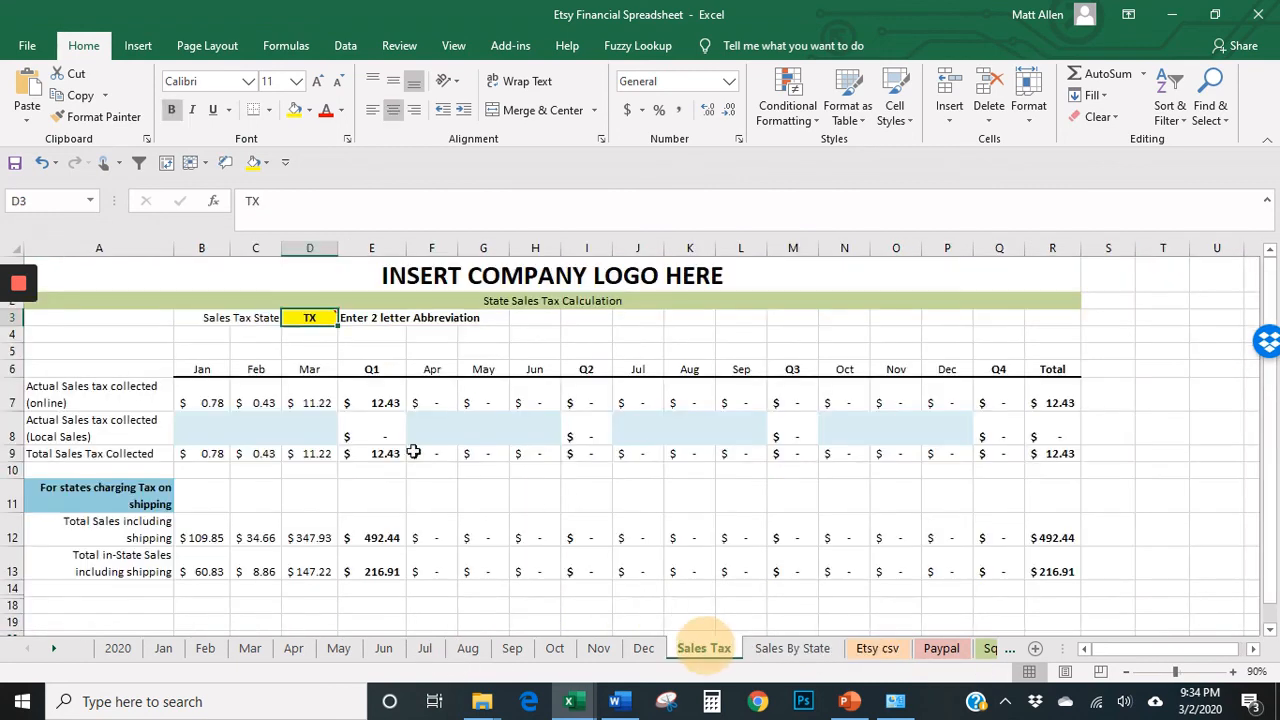
{"action": "type", "text": "KY"}
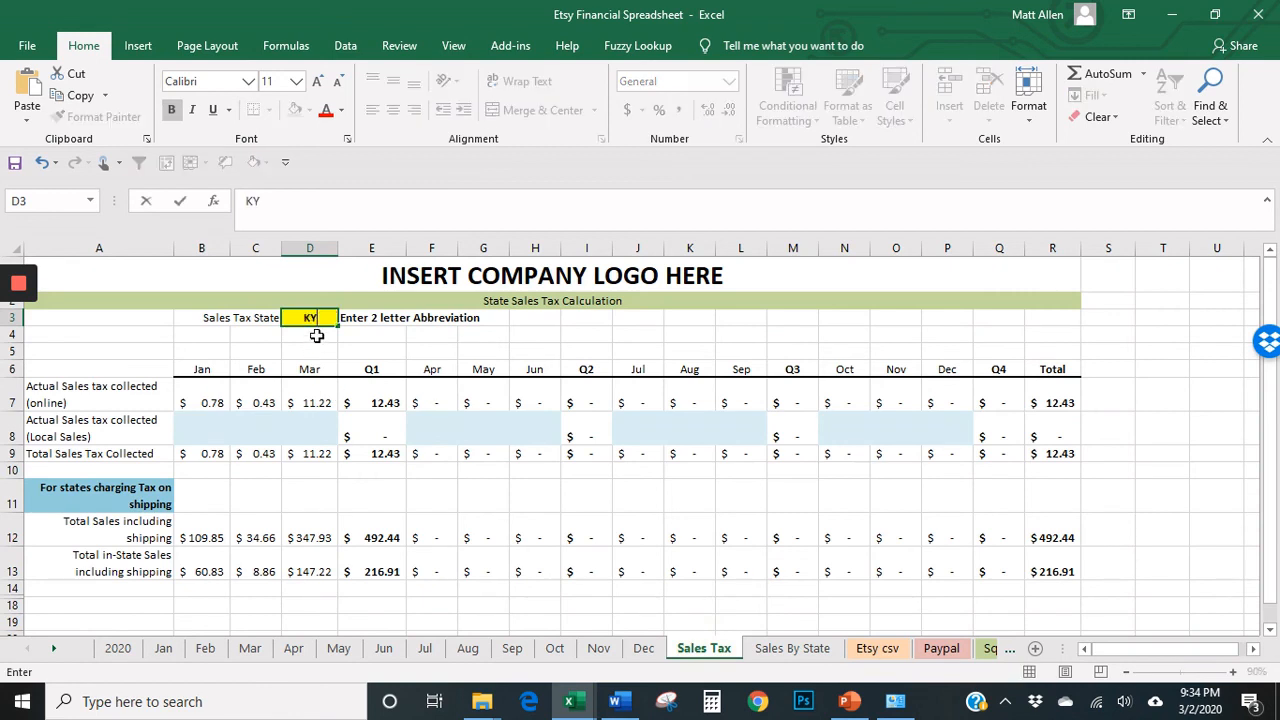
{"action": "key", "text": "Return"}
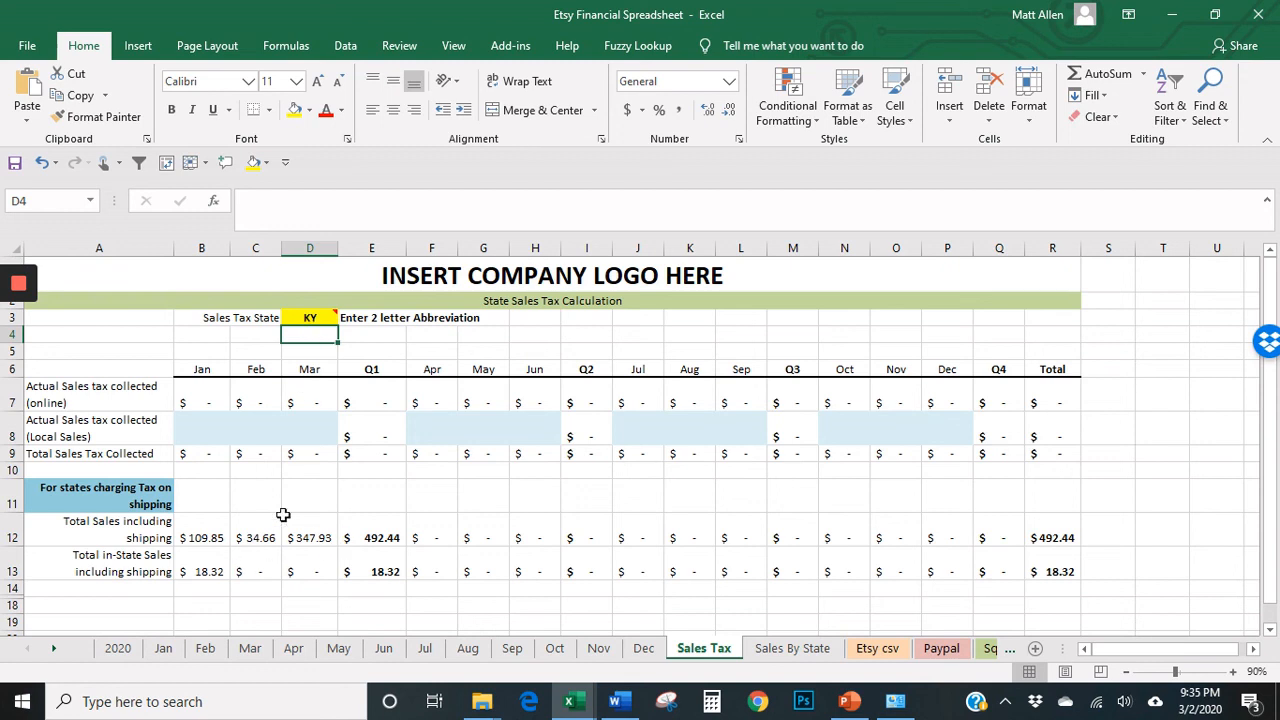
{"action": "key", "text": "ctrl+z"}
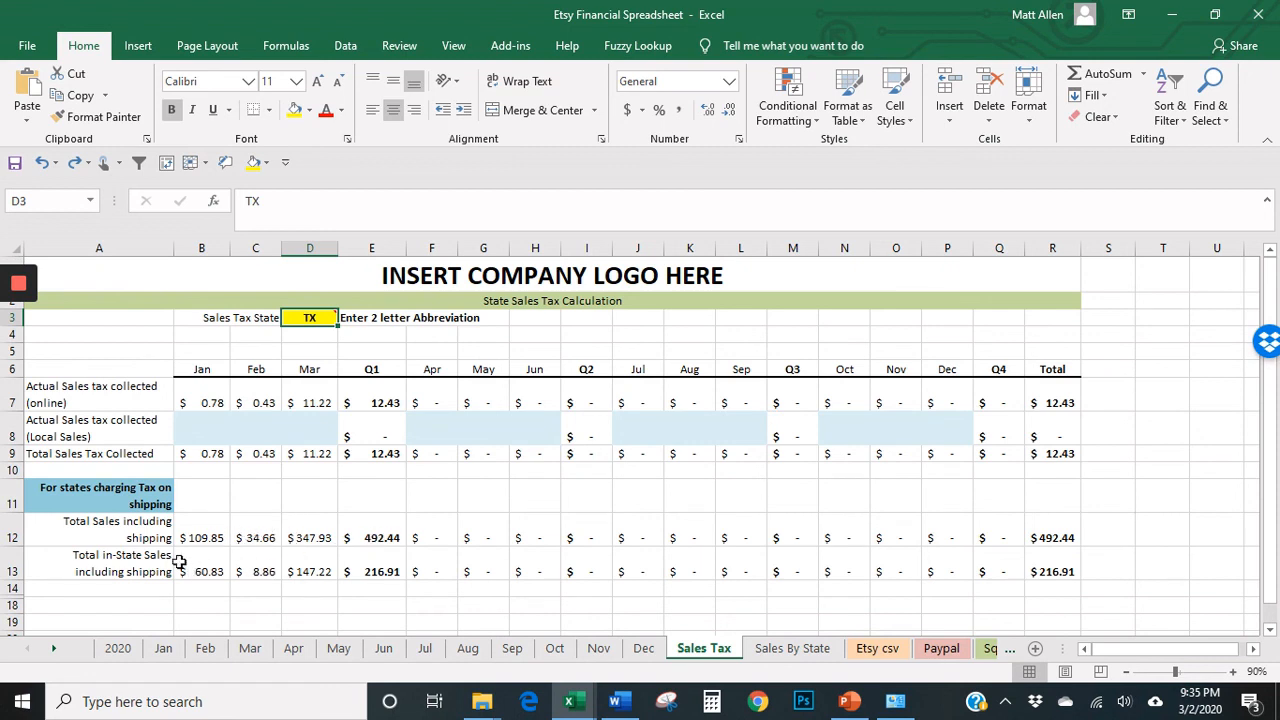
- Review the first-quarter in-state sales in B13:E13 and the monthly local sales tax entry cells in row 8
{"action": "left_click_drag", "start_coordinate": [178, 564], "coordinate": [373, 561]}
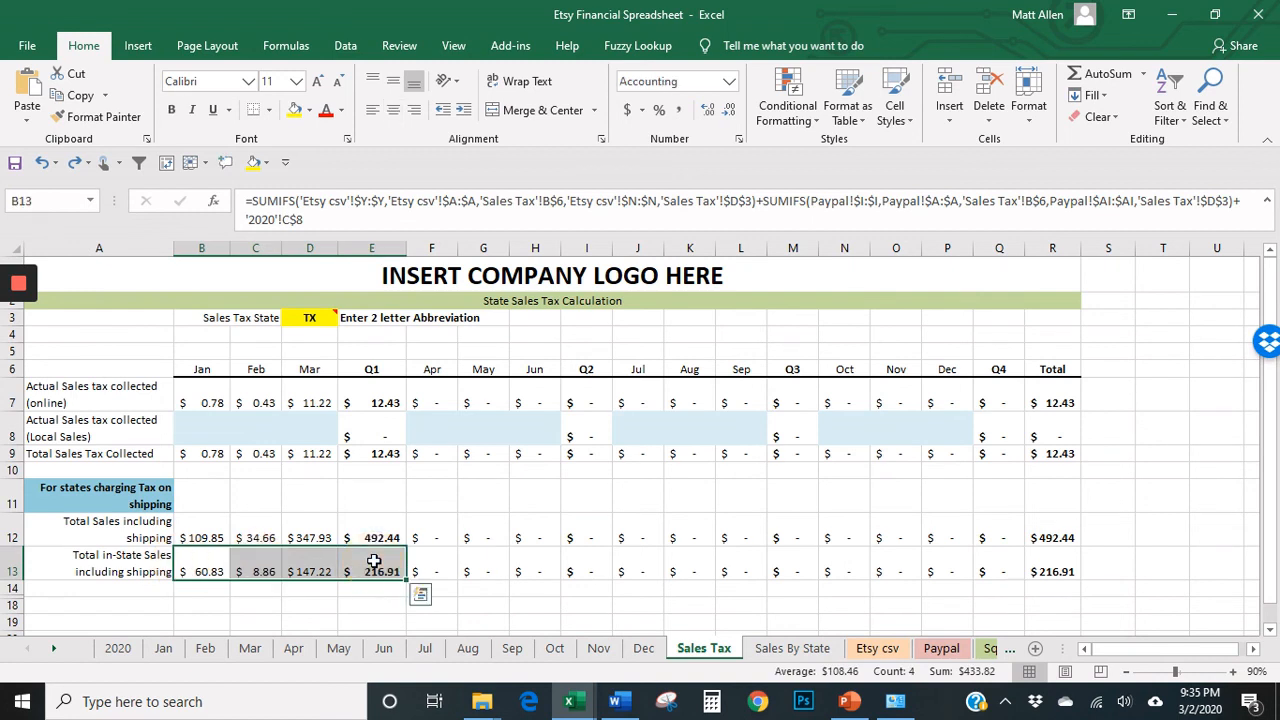
{"action": "left_click", "coordinate": [212, 427]}
{"action": "left_click_drag", "start_coordinate": [214, 427], "coordinate": [944, 435]}
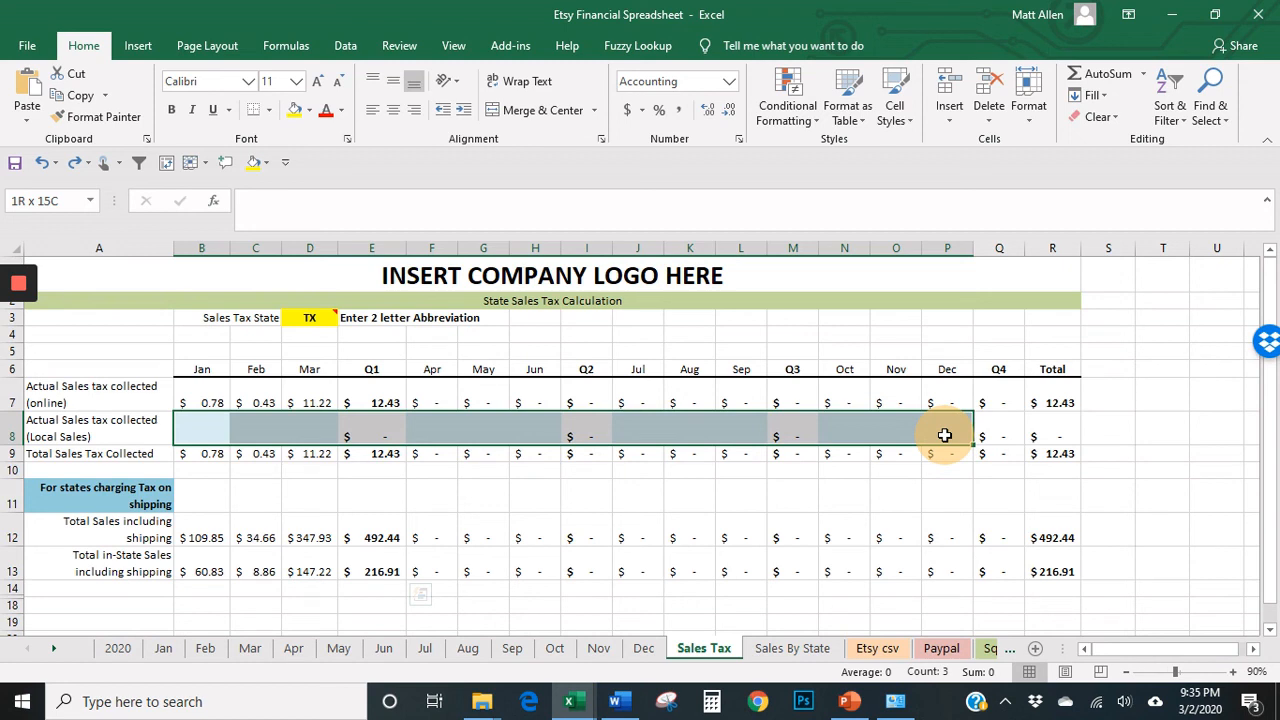
{"action": "left_click_drag", "start_coordinate": [944, 435], "coordinate": [944, 435]}
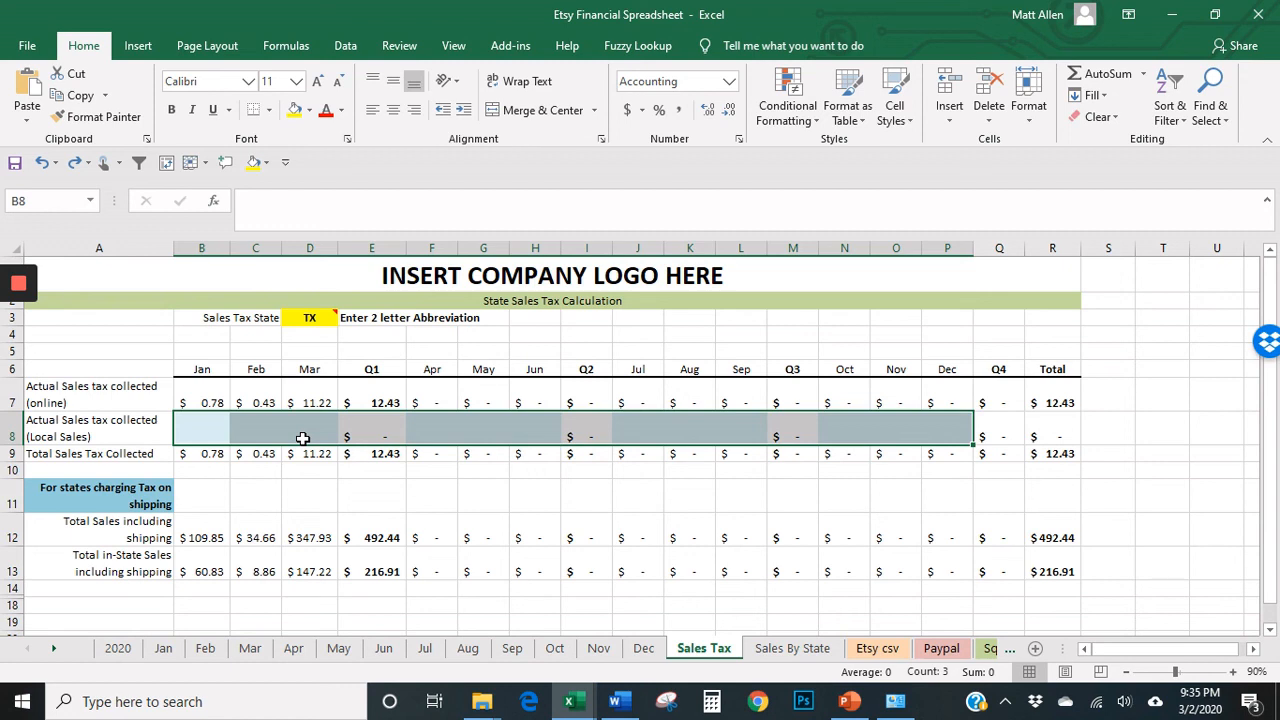
{"action": "left_click_drag", "start_coordinate": [200, 430], "coordinate": [940, 434]}
{"action": "left_click", "coordinate": [208, 431]}
{"action": "left_click_drag", "start_coordinate": [208, 431], "coordinate": [456, 429]}
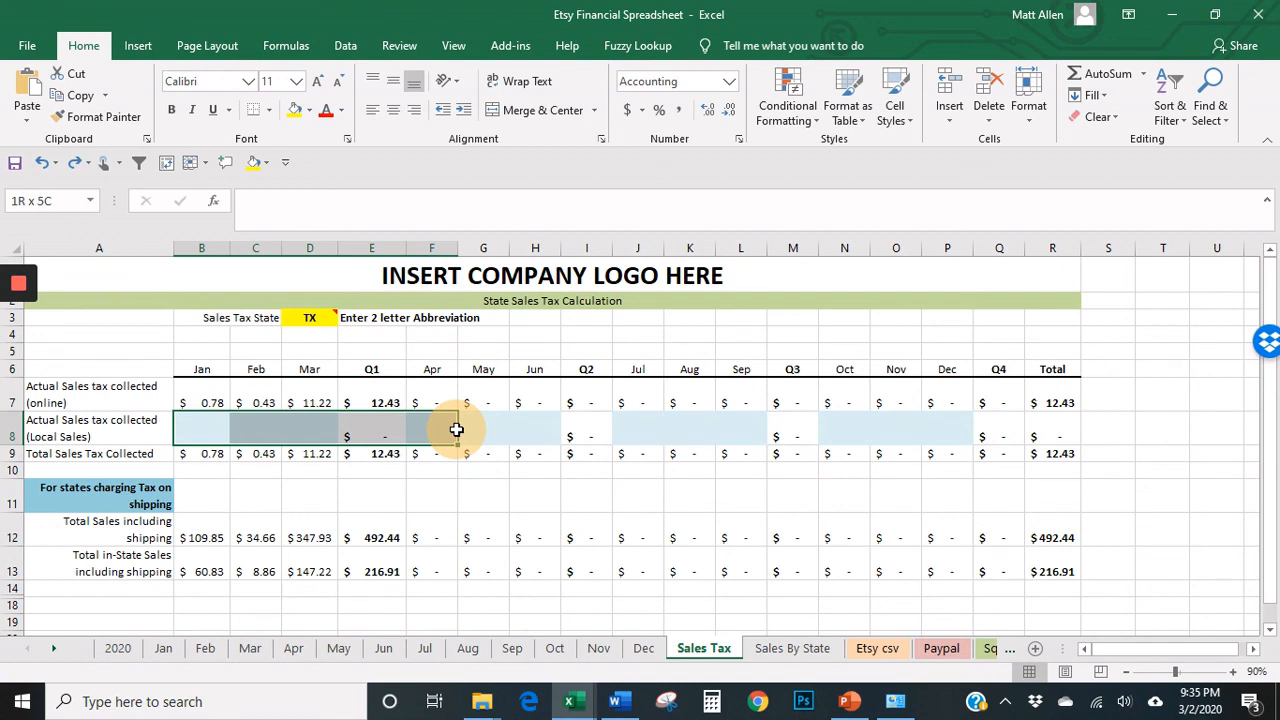
{"action": "left_click_drag", "start_coordinate": [456, 429], "coordinate": [456, 432]}
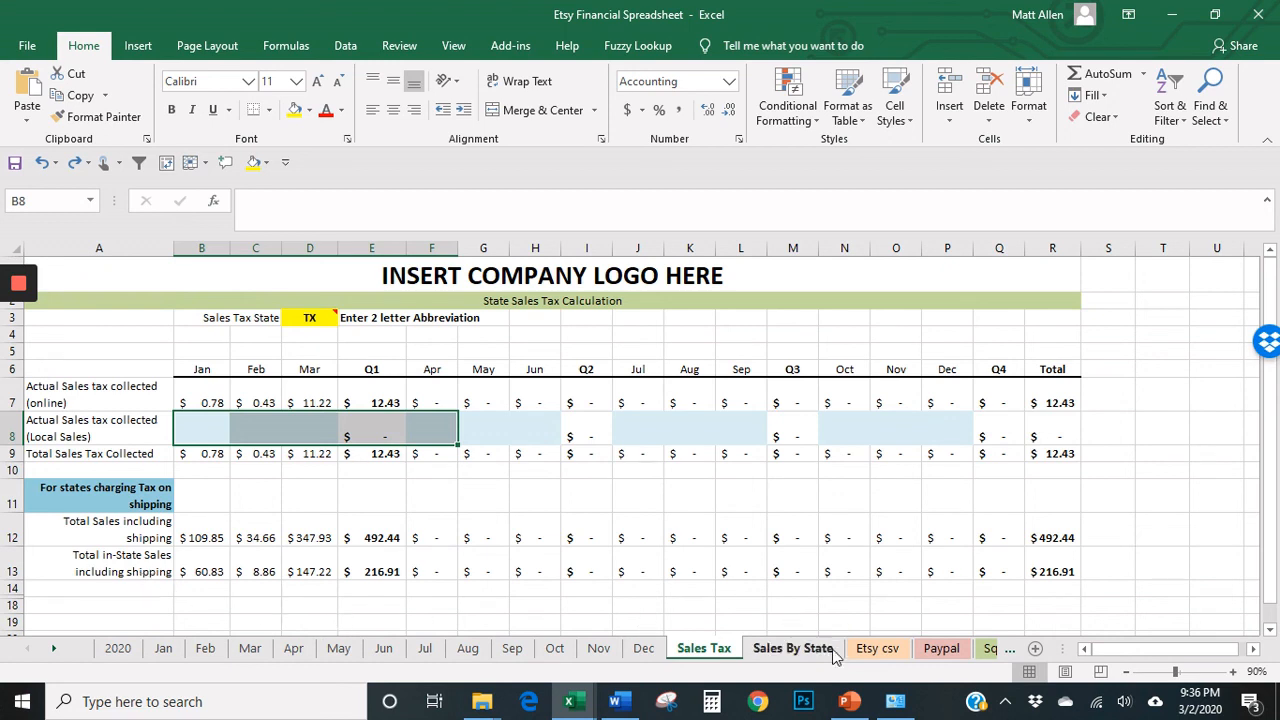
- Review the monthly transaction counts and gross sales for each state in the Sales By State sheet
{"action": "left_click", "coordinate": [779, 656]}
{"action": "scroll", "coordinate": [346, 446], "scroll_direction": "up", "scroll_amount": 3}
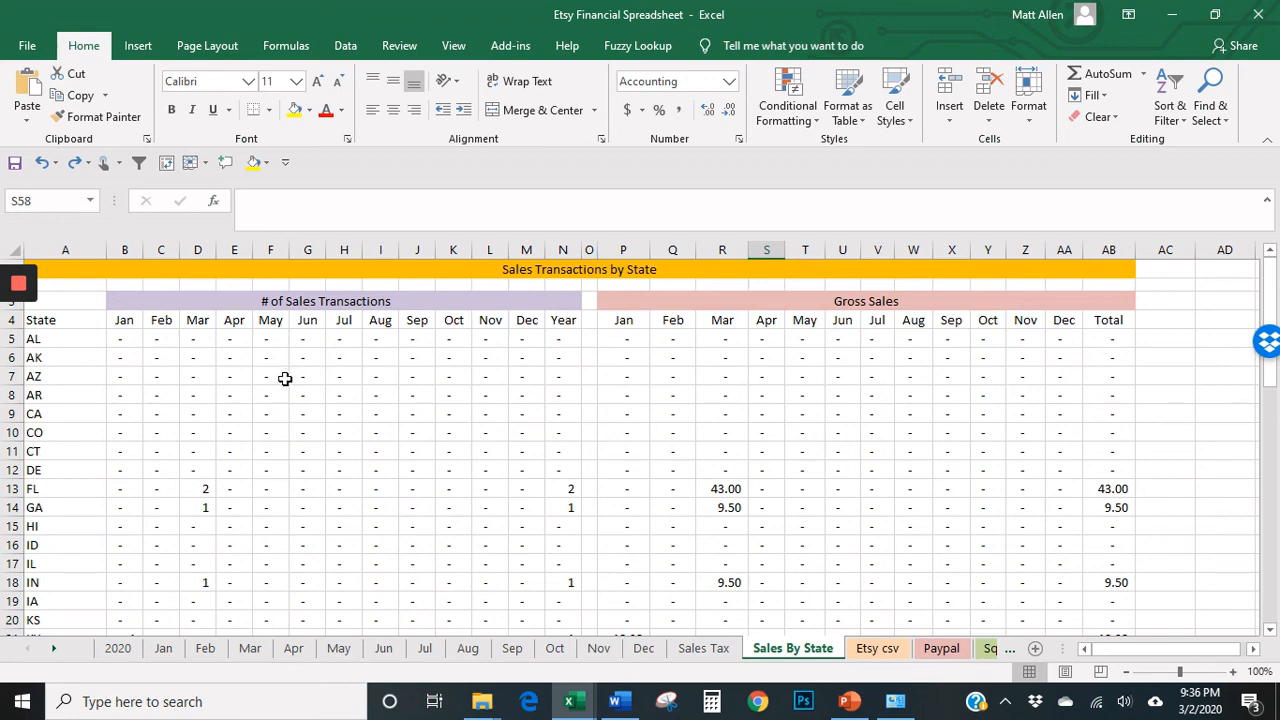
{"action": "scroll", "coordinate": [288, 395], "scroll_direction": "down", "scroll_amount": 4}
{"action": "scroll", "coordinate": [291, 398], "scroll_direction": "up", "scroll_amount": 4}
{"action": "scroll", "coordinate": [674, 515], "scroll_direction": "down", "scroll_amount": 5}
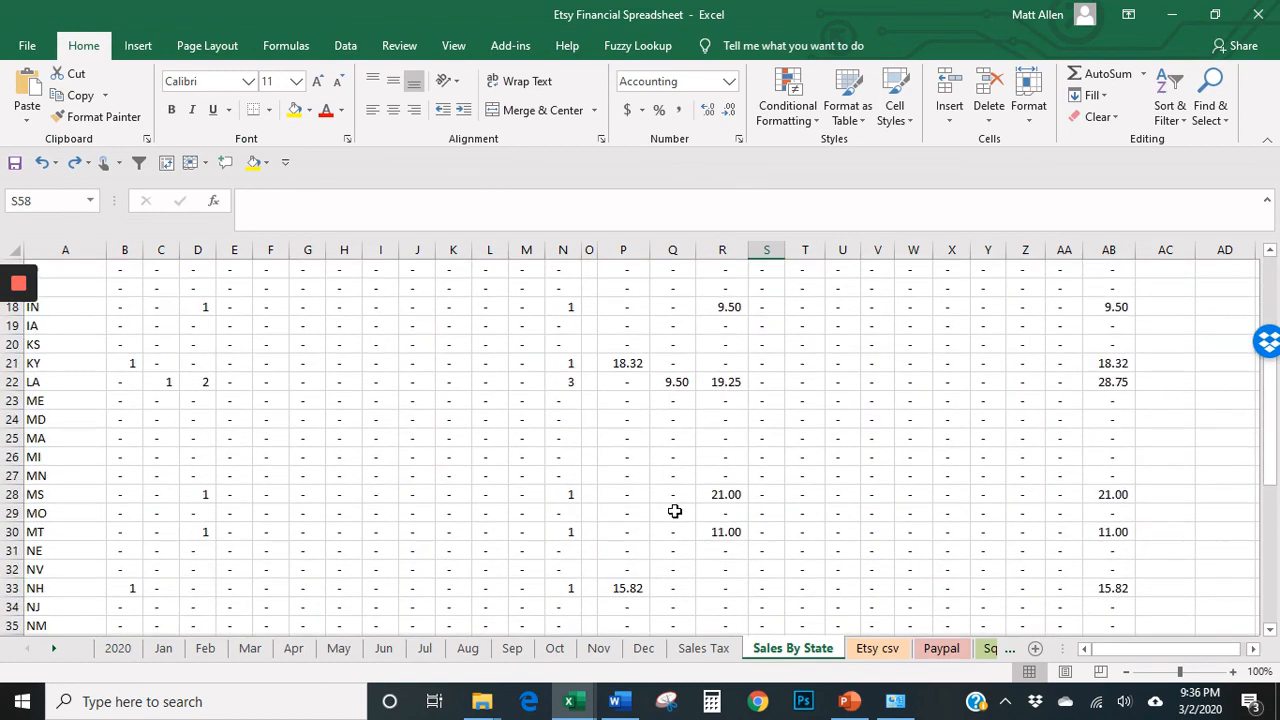
- Hide the Sales By State sheet and unhide it again
{"action": "scroll", "coordinate": [675, 511], "scroll_direction": "down", "scroll_amount": 5}
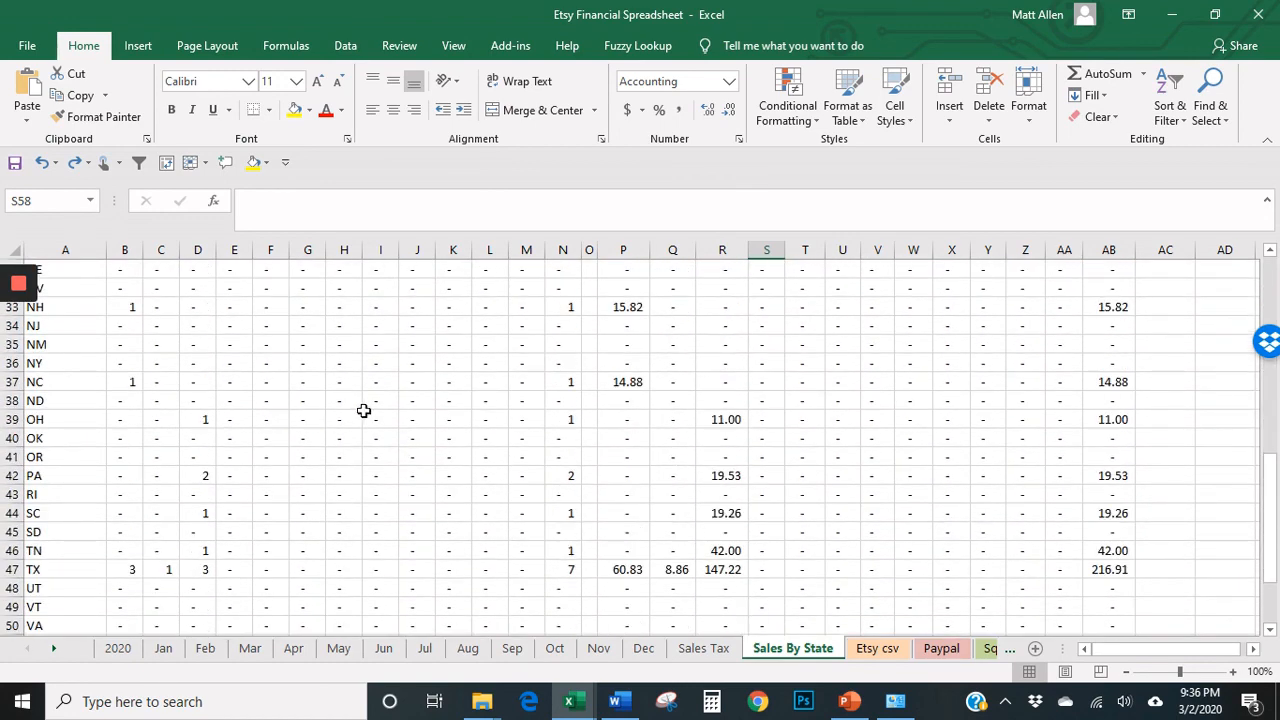
{"action": "right_click", "coordinate": [790, 653]}
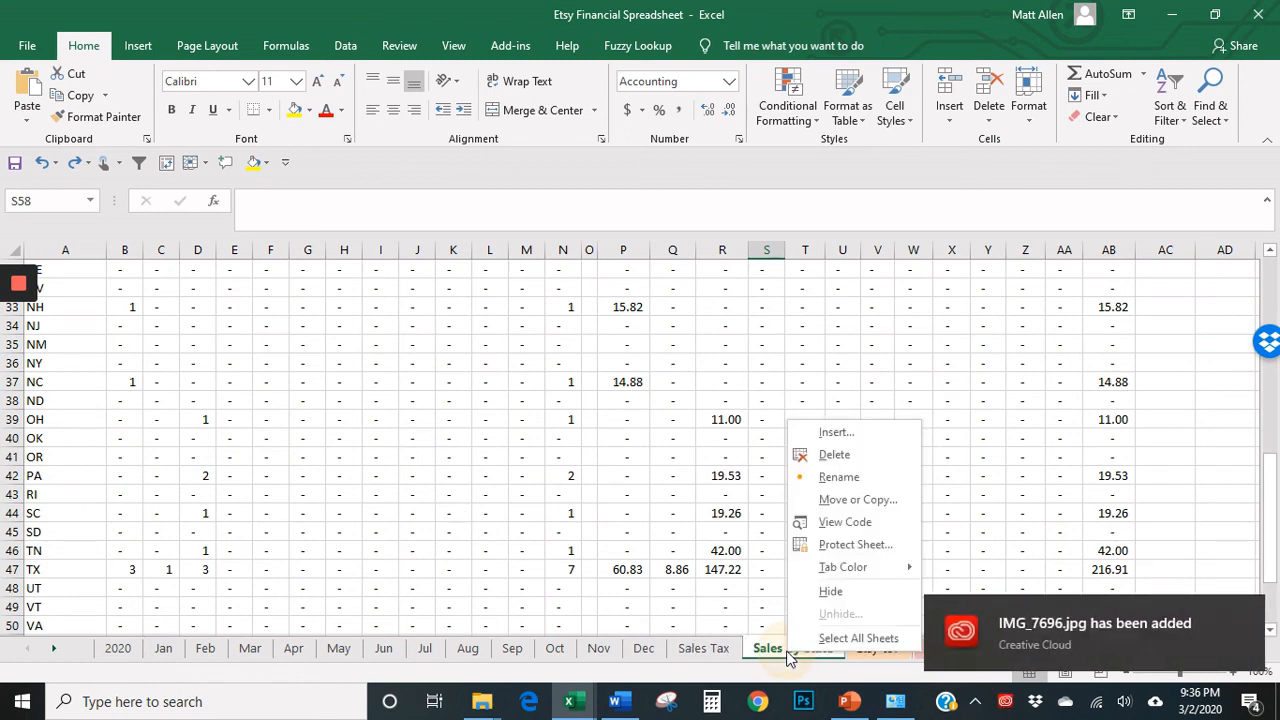
{"action": "left_click", "coordinate": [830, 591]}
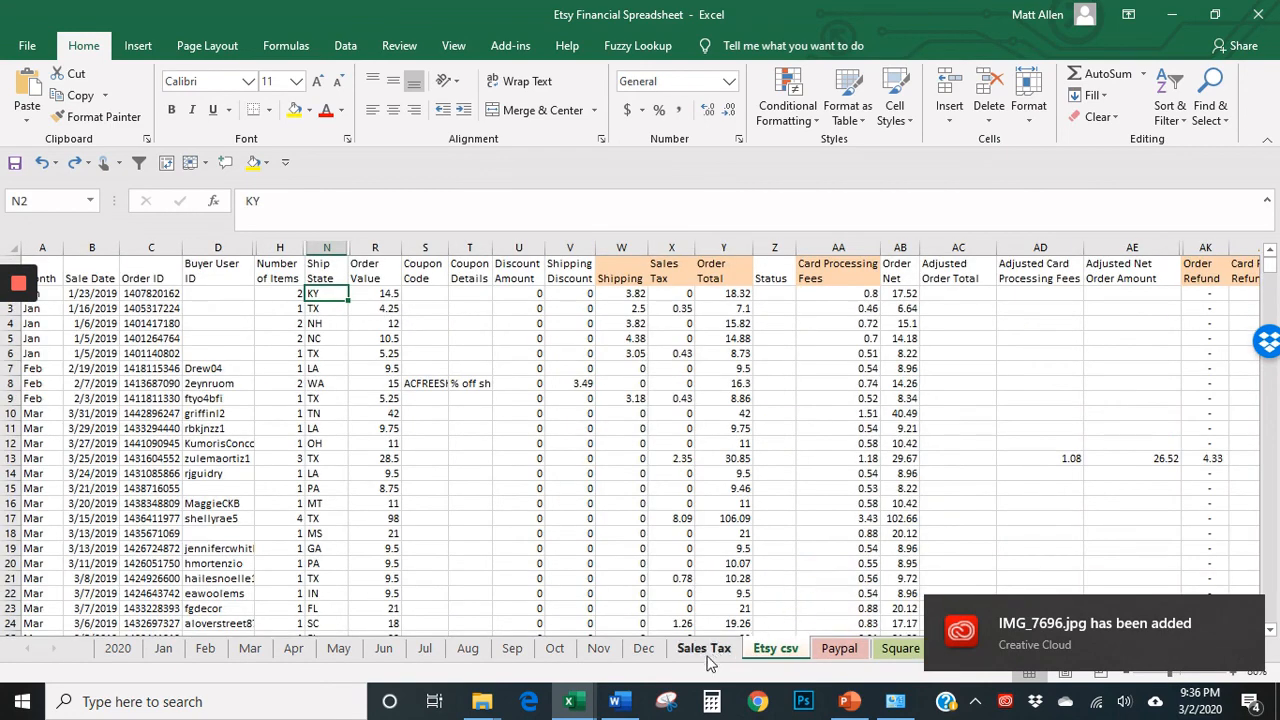
{"action": "right_click", "coordinate": [766, 651]}
{"action": "left_click", "coordinate": [800, 612]}
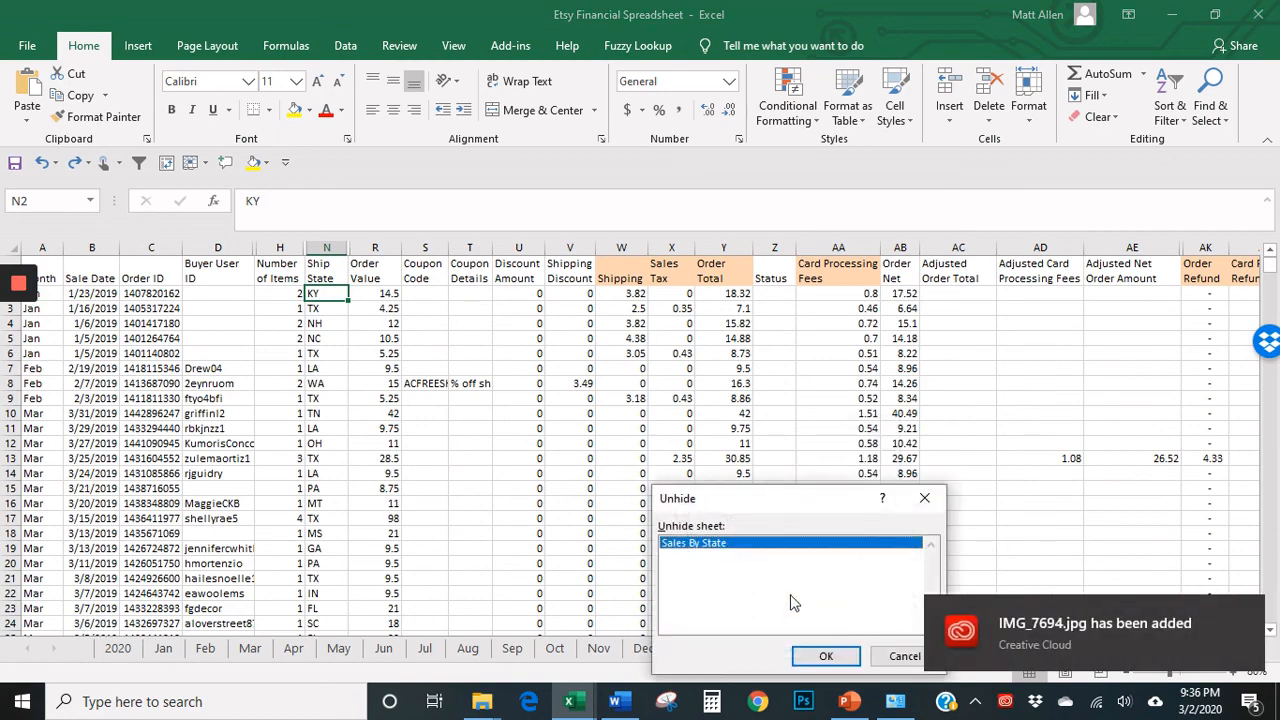
{"action": "left_click", "coordinate": [812, 656]}
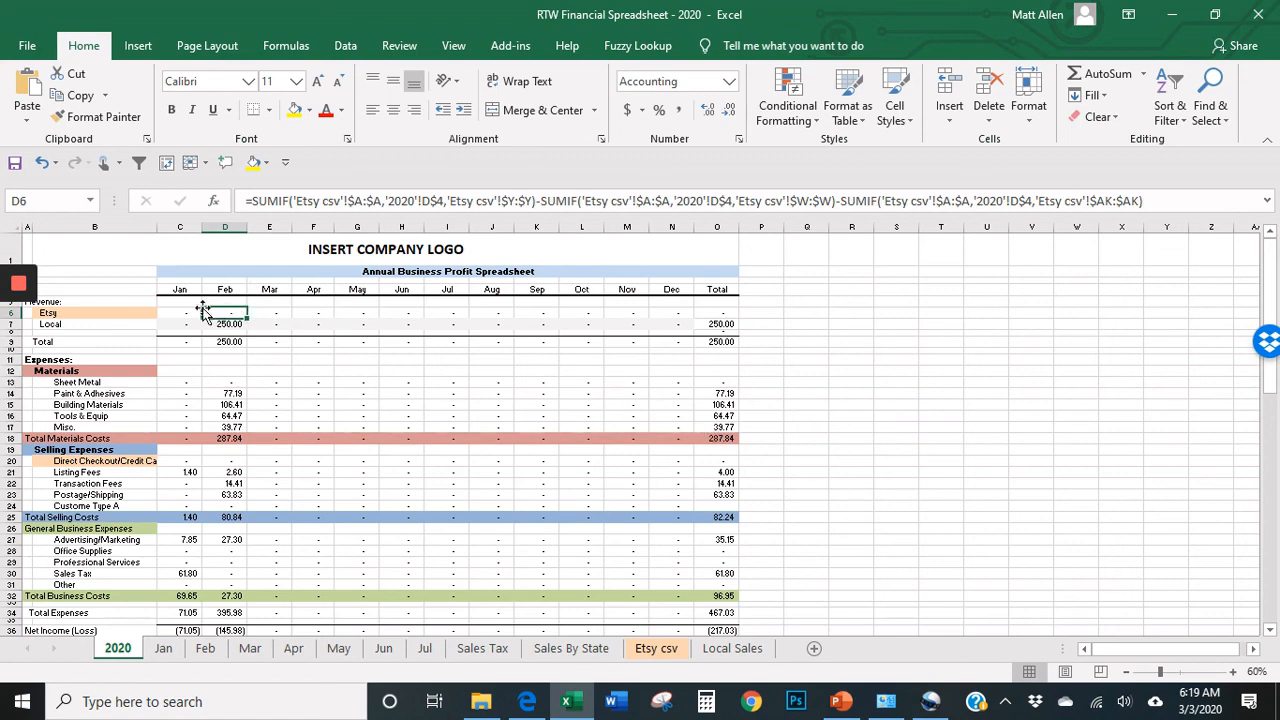
- Review the January and February Etsy revenue cells in the 2020 sheet and the Etsy csv sheet's columns in RTW Financial Spreadsheet - 2020
{"action": "left_click_drag", "start_coordinate": [183, 313], "coordinate": [230, 313]}
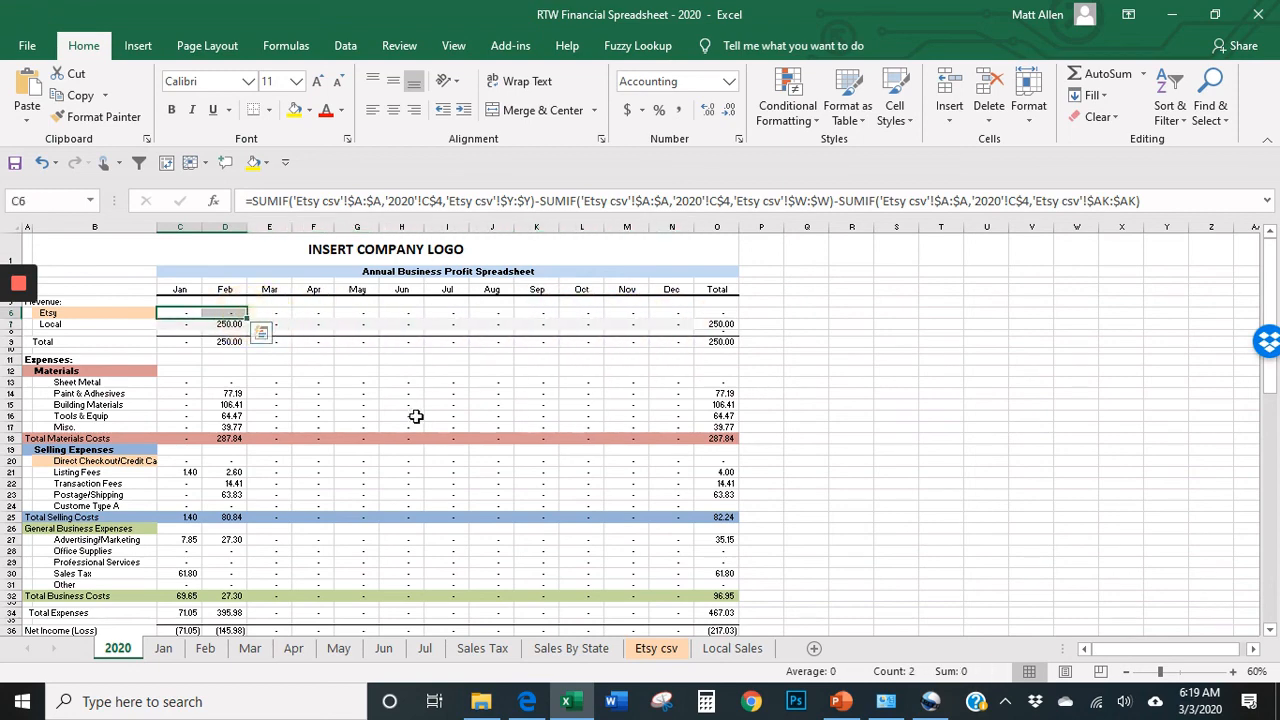
{"action": "left_click", "coordinate": [656, 649]}
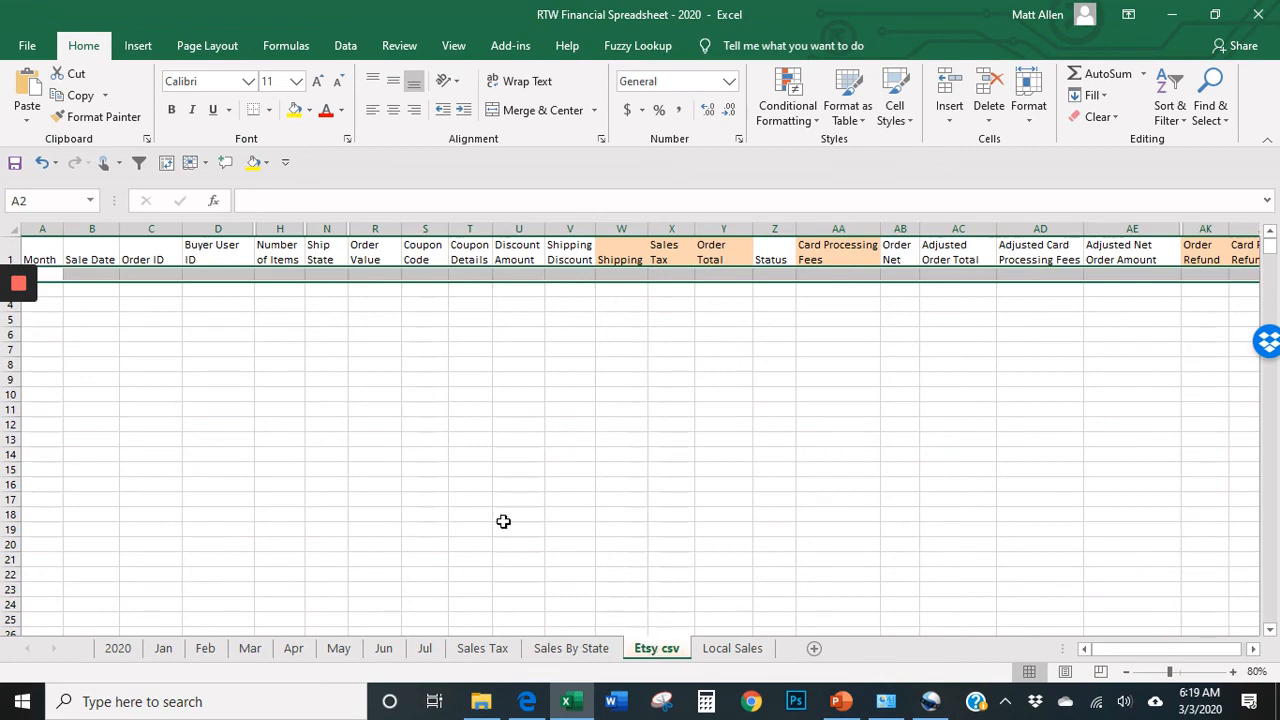
{"action": "left_click", "coordinate": [85, 275]}
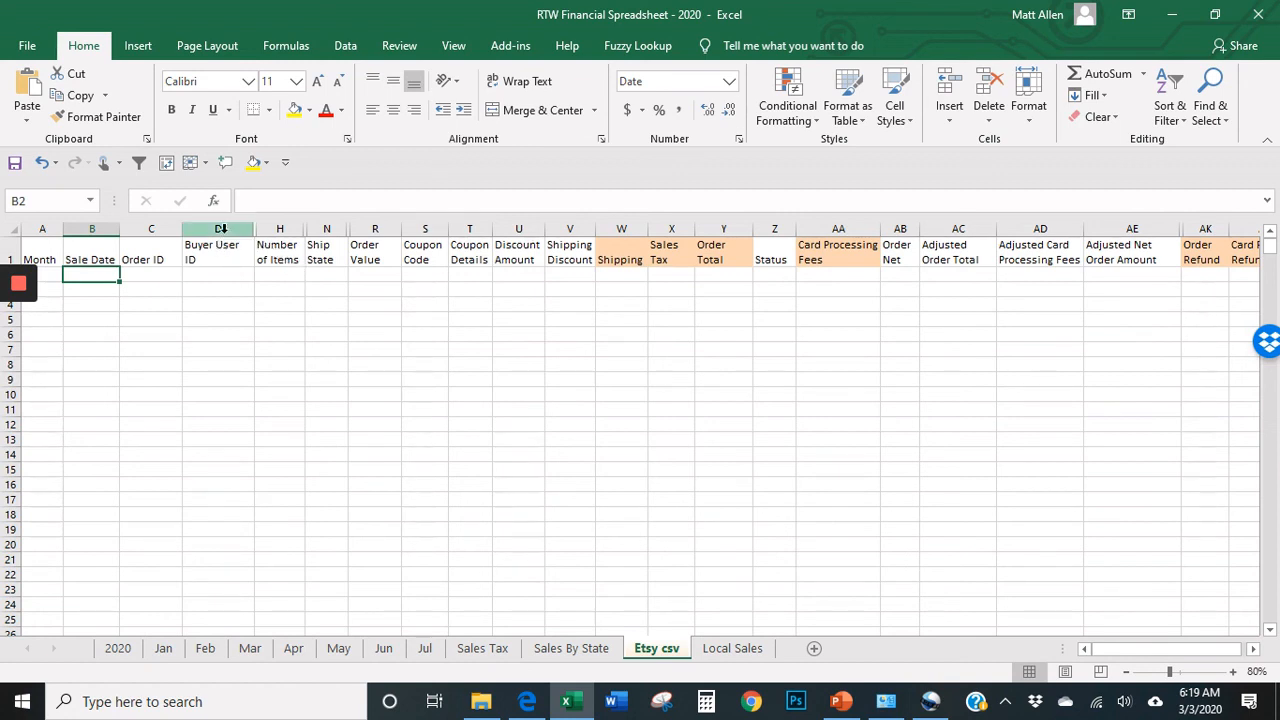
{"action": "left_click_drag", "start_coordinate": [221, 229], "coordinate": [255, 240]}
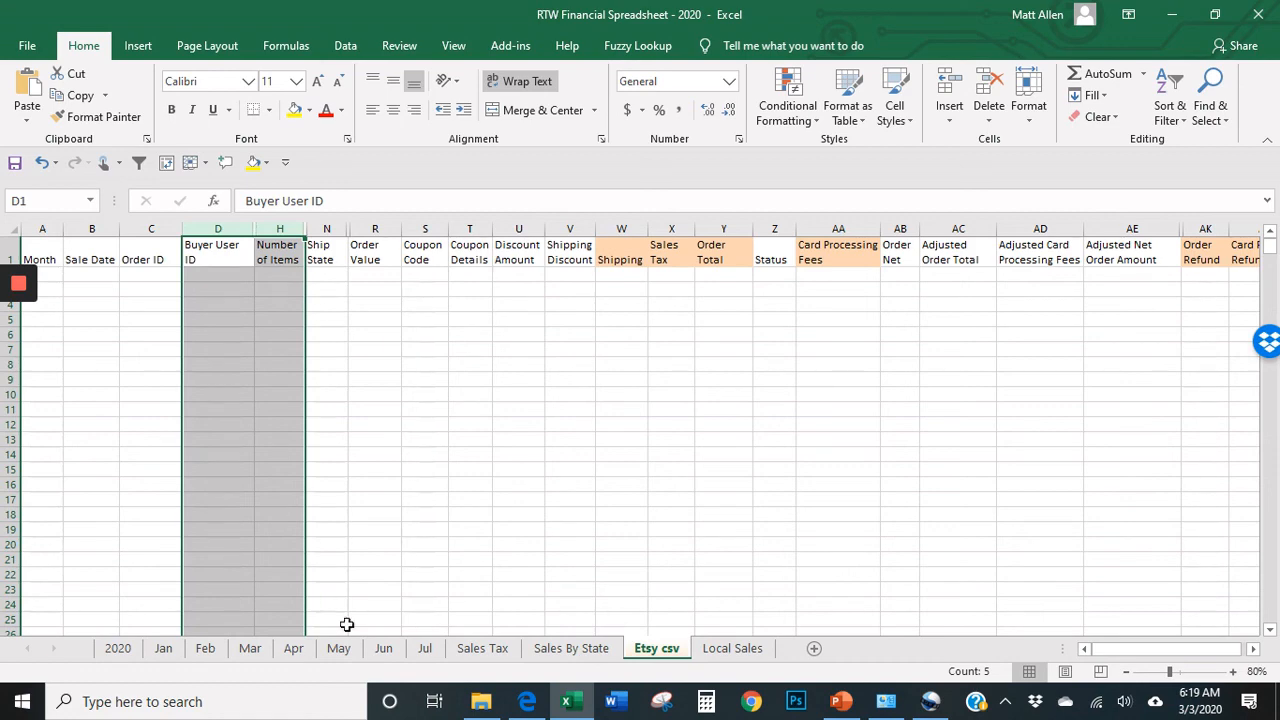
- Switch to Etsy's Shop Manager in the browser and open the Orders section of the shop's Download Data page
{"action": "left_click", "coordinate": [541, 711]}
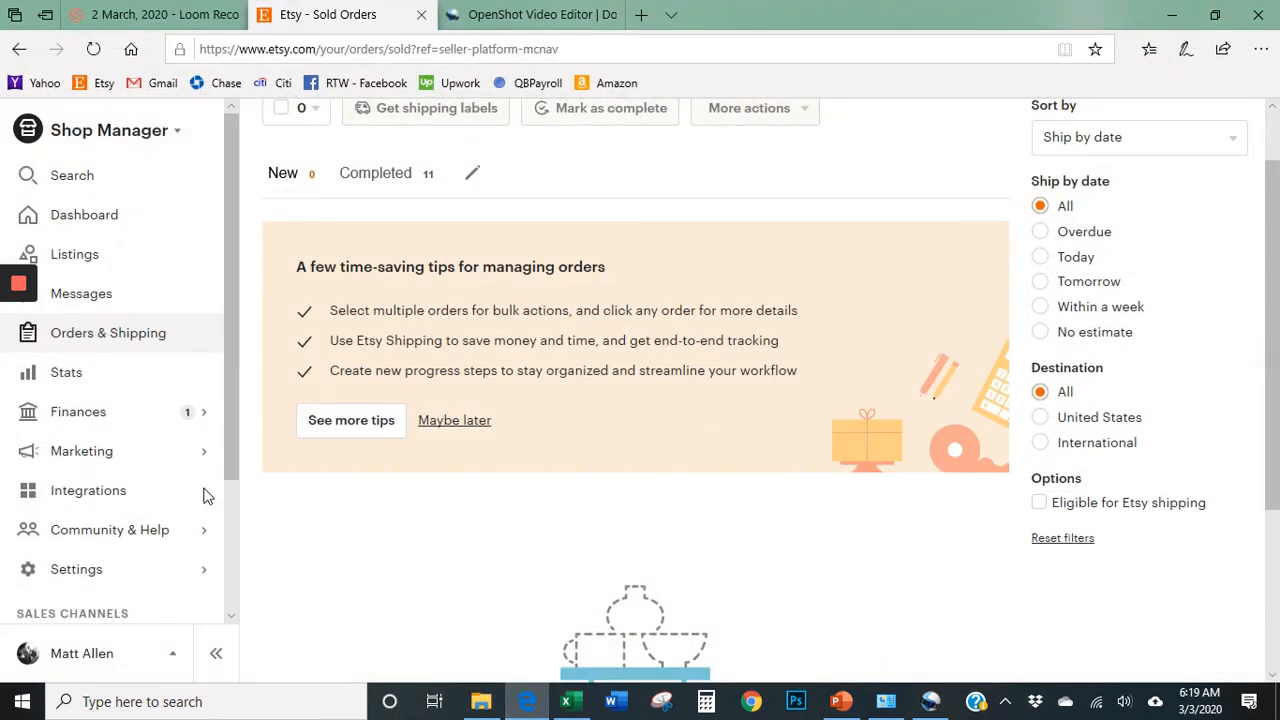
{"action": "left_click", "coordinate": [90, 572]}
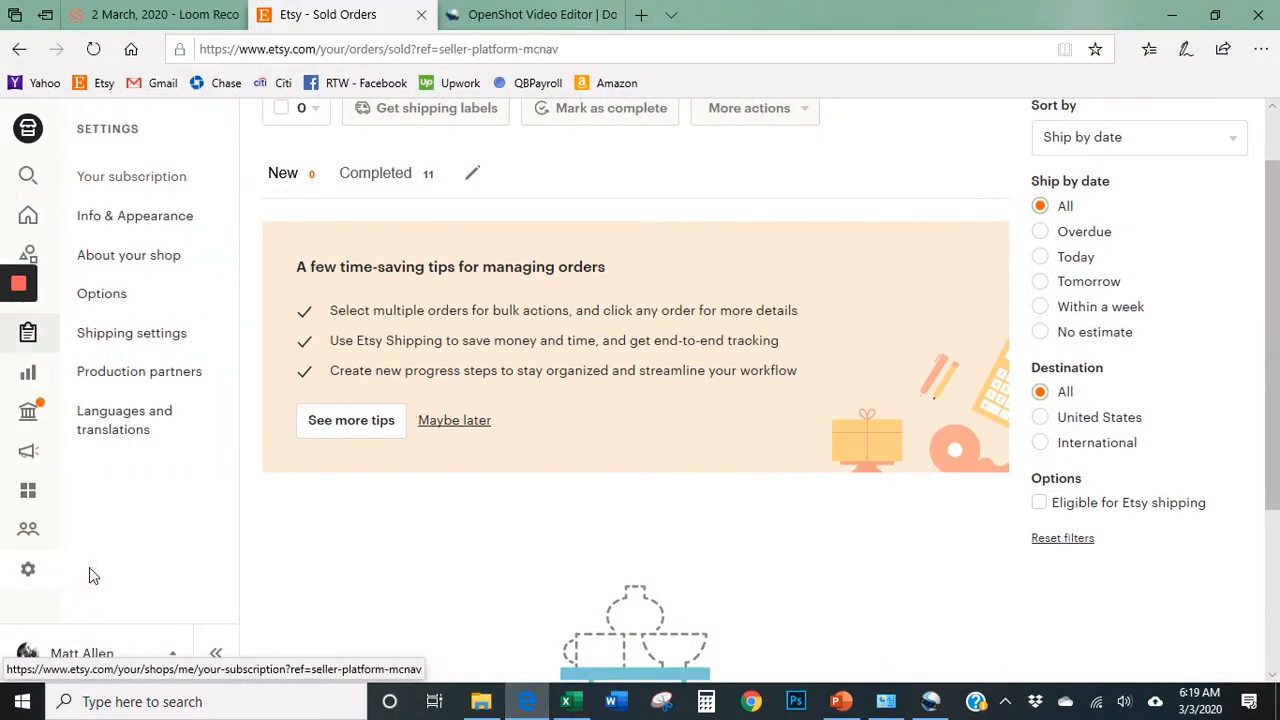
{"action": "left_click", "coordinate": [118, 300]}
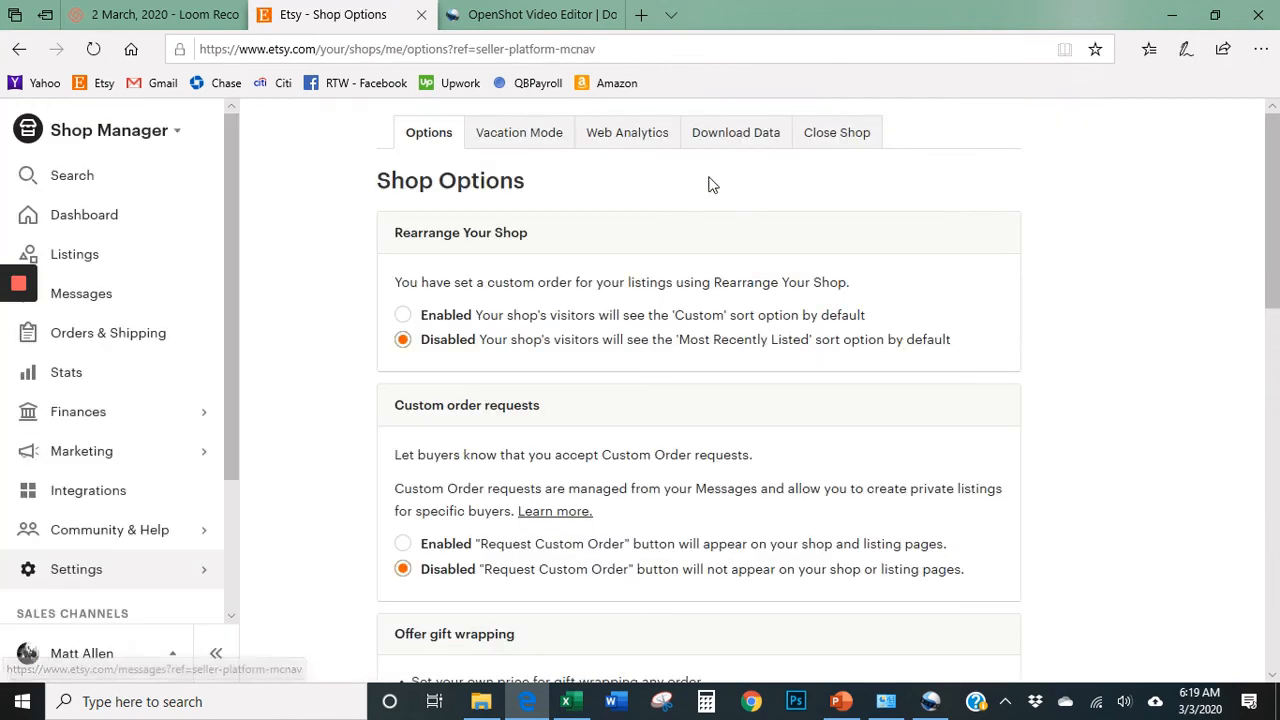
{"action": "left_click", "coordinate": [740, 138]}
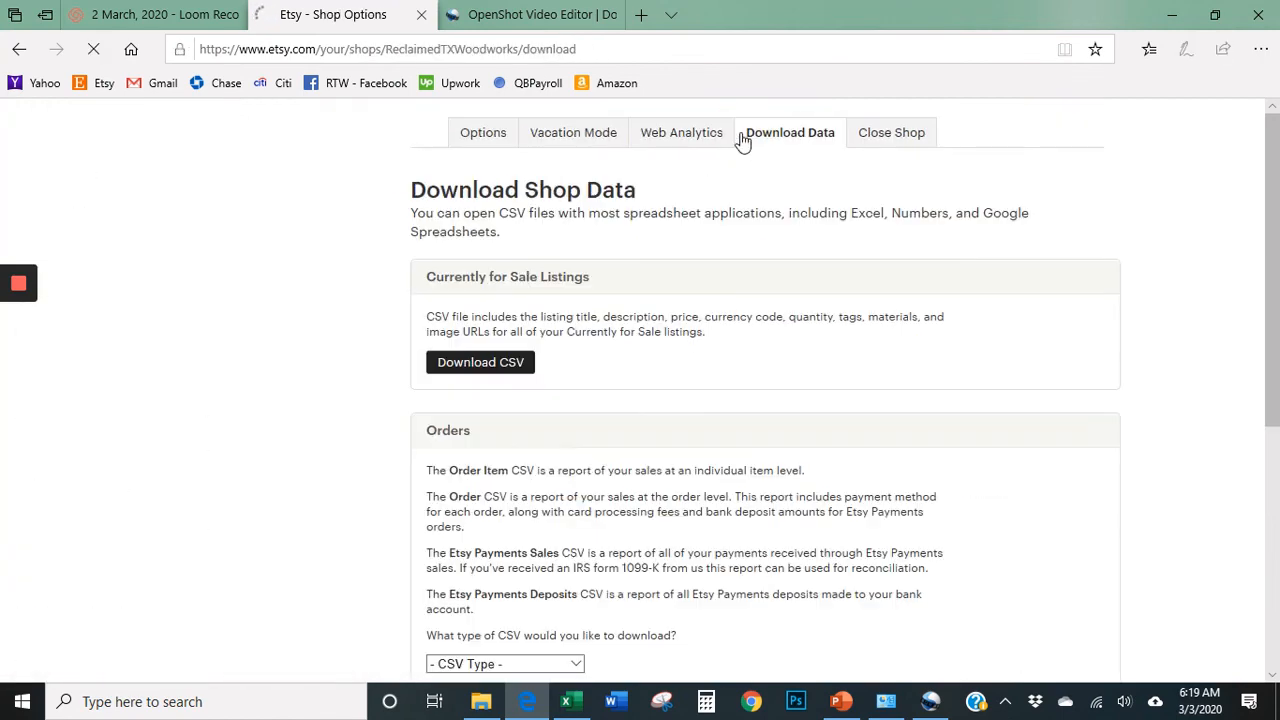
{"action": "scroll", "coordinate": [600, 380], "scroll_direction": "down", "scroll_amount": 2}
{"action": "scroll", "coordinate": [539, 393], "scroll_direction": "down", "scroll_amount": 2}
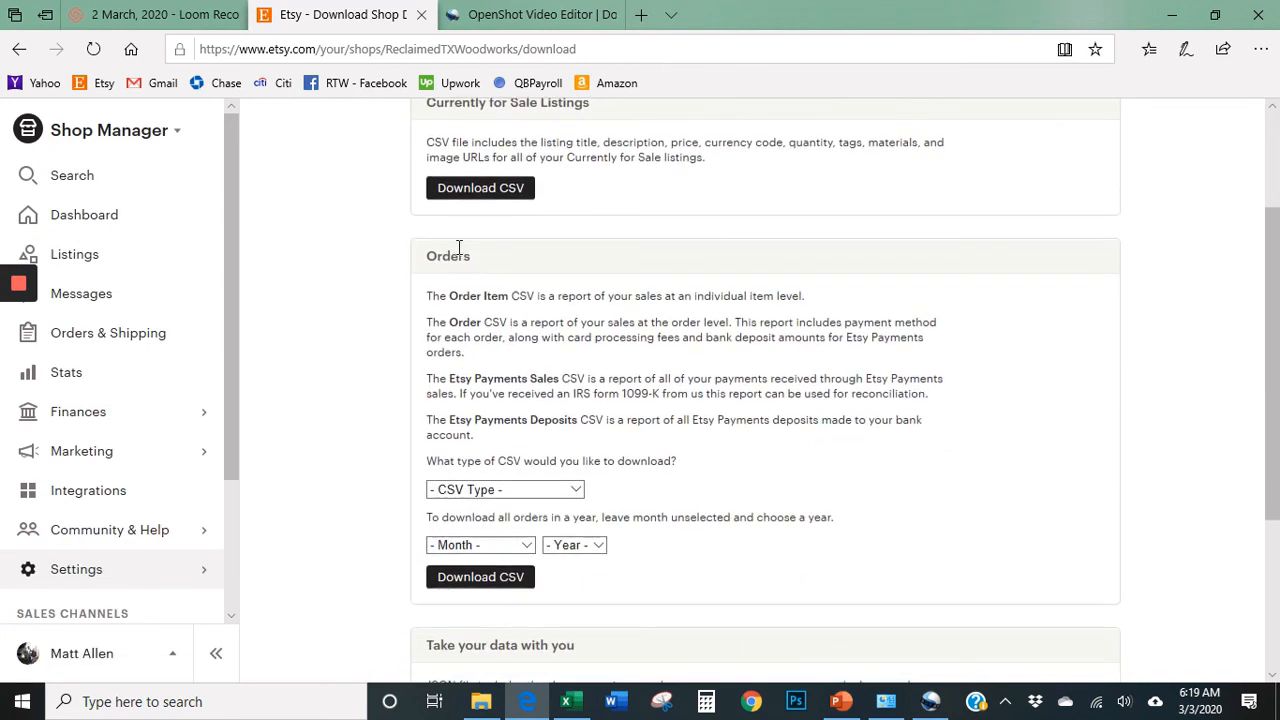
- Download the Orders CSV for February 2020 and open it in Excel
{"action": "left_click", "coordinate": [547, 488]}
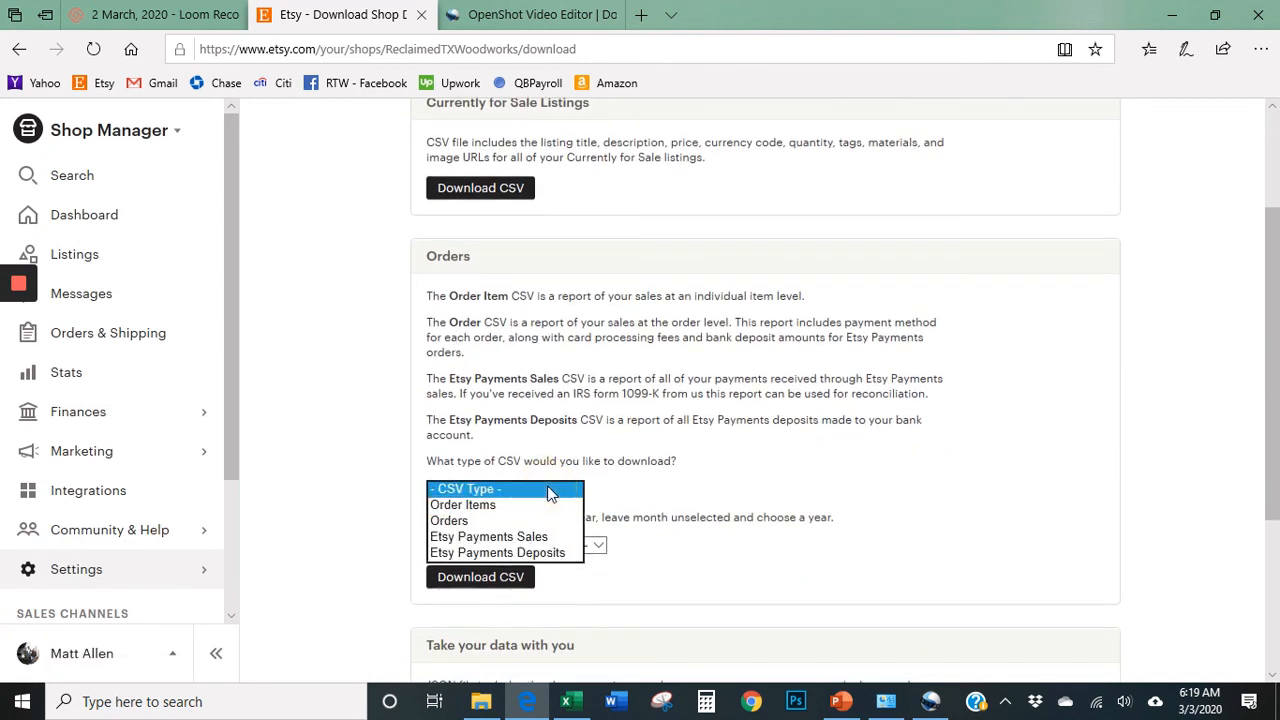
{"action": "left_click", "coordinate": [450, 521]}
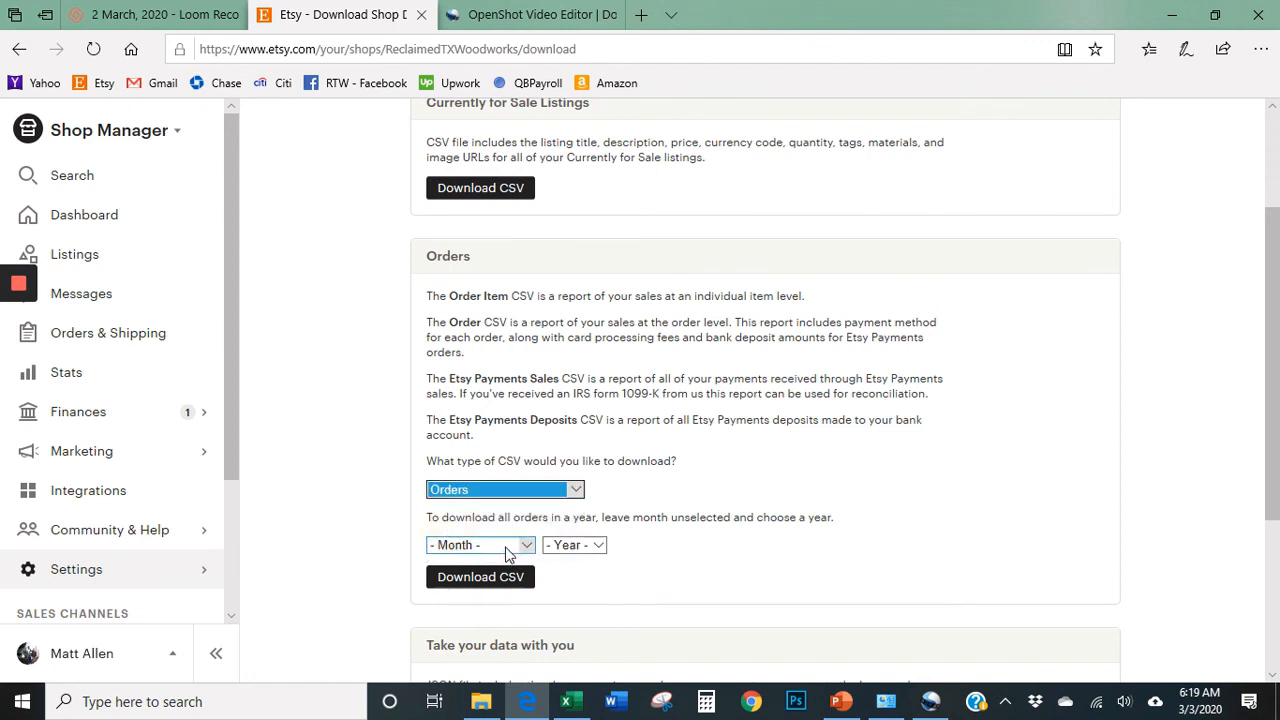
{"action": "left_click", "coordinate": [507, 555]}
{"action": "left_click", "coordinate": [487, 500]}
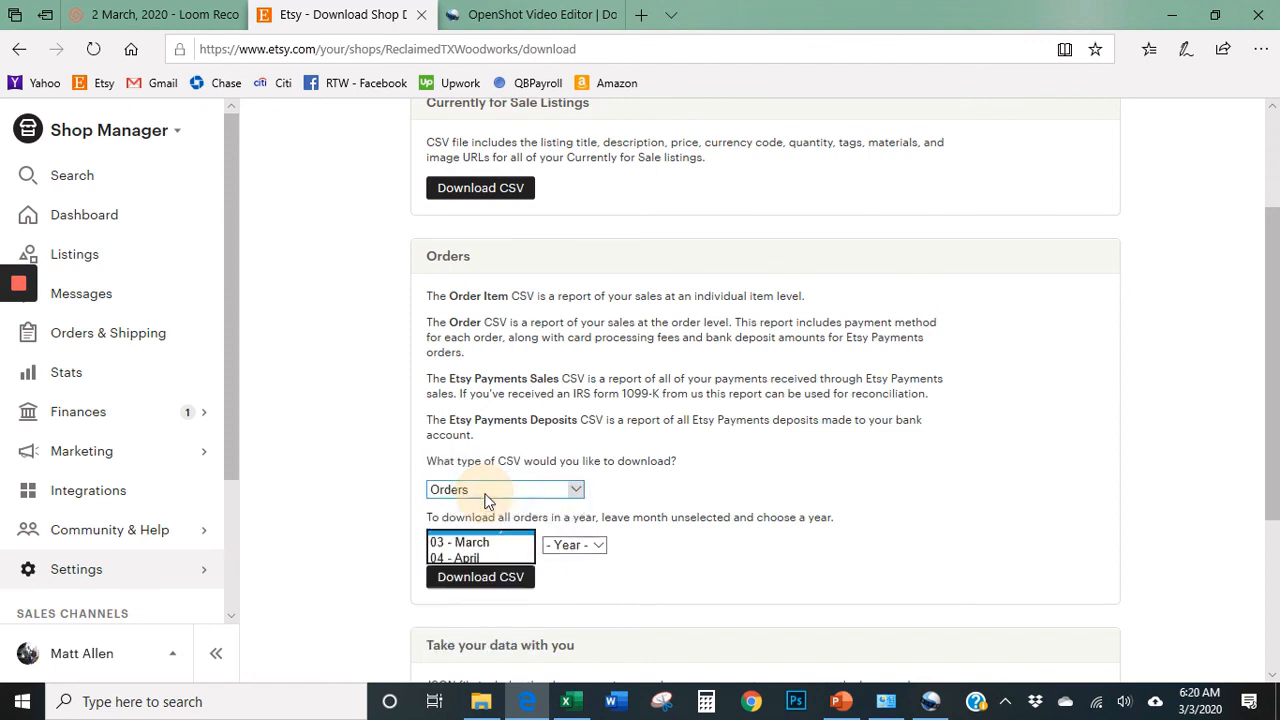
{"action": "left_click", "coordinate": [575, 545]}
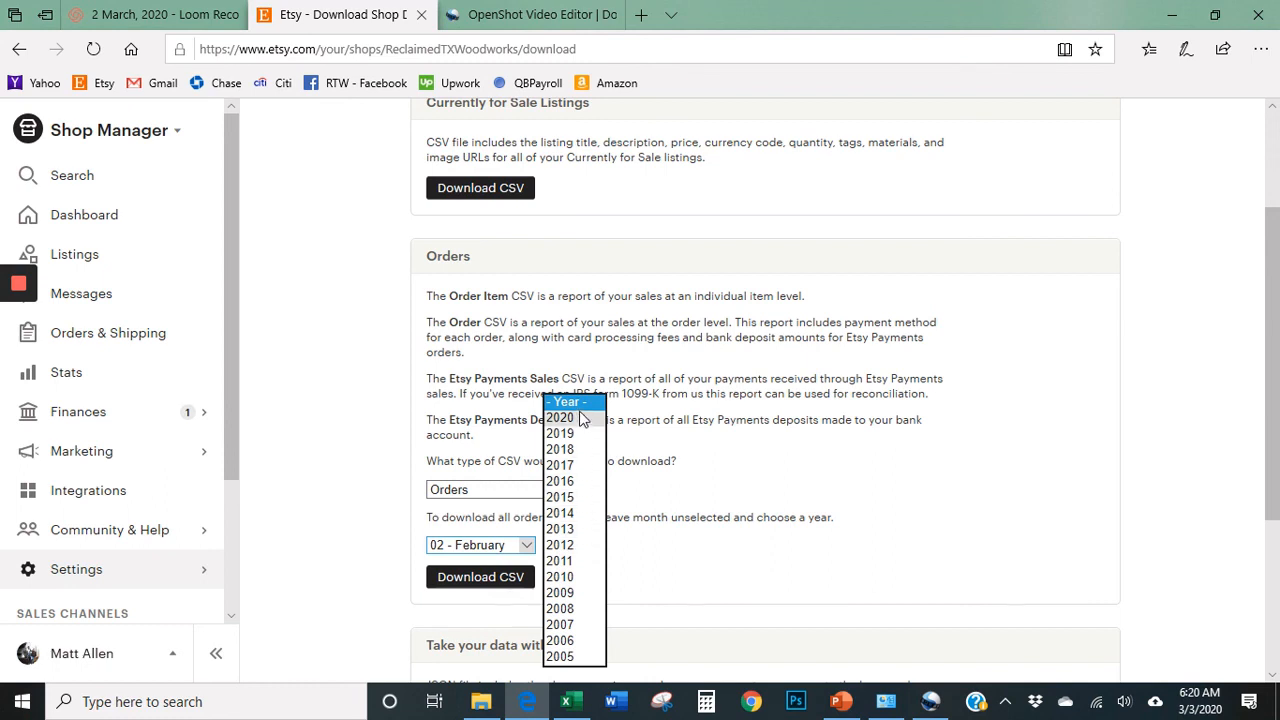
{"action": "left_click", "coordinate": [581, 419]}
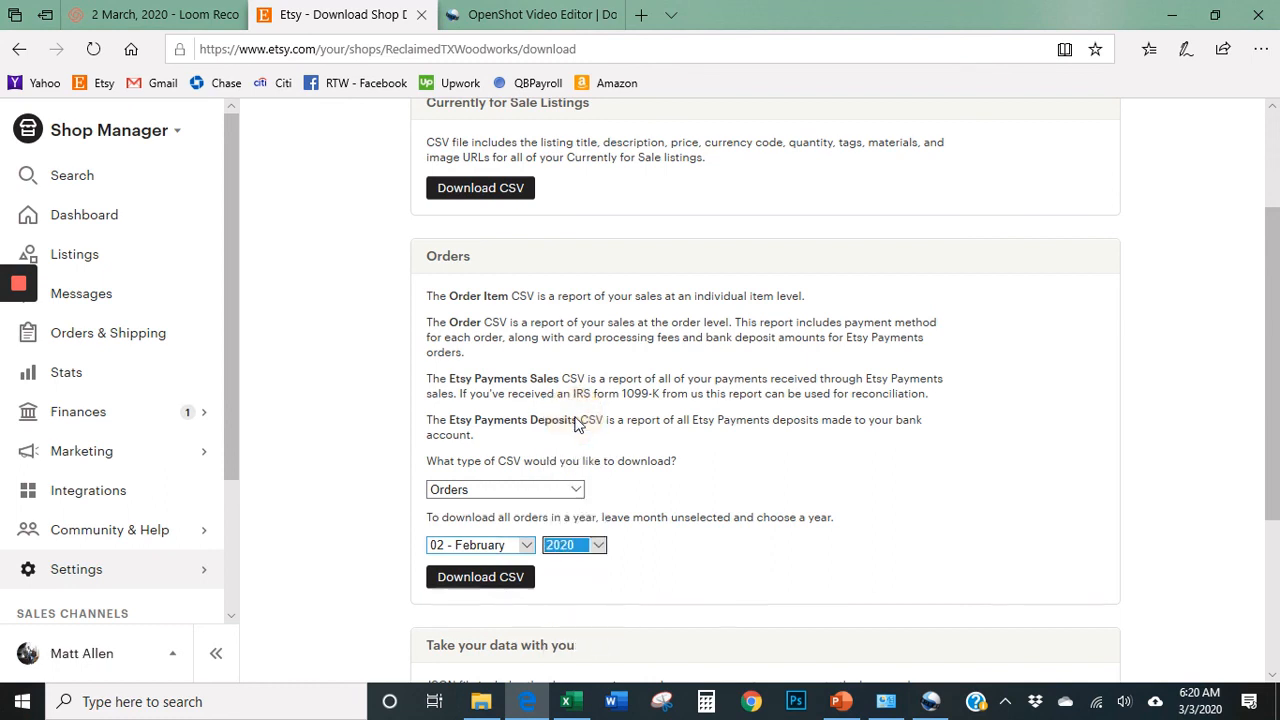
{"action": "left_click", "coordinate": [467, 586]}
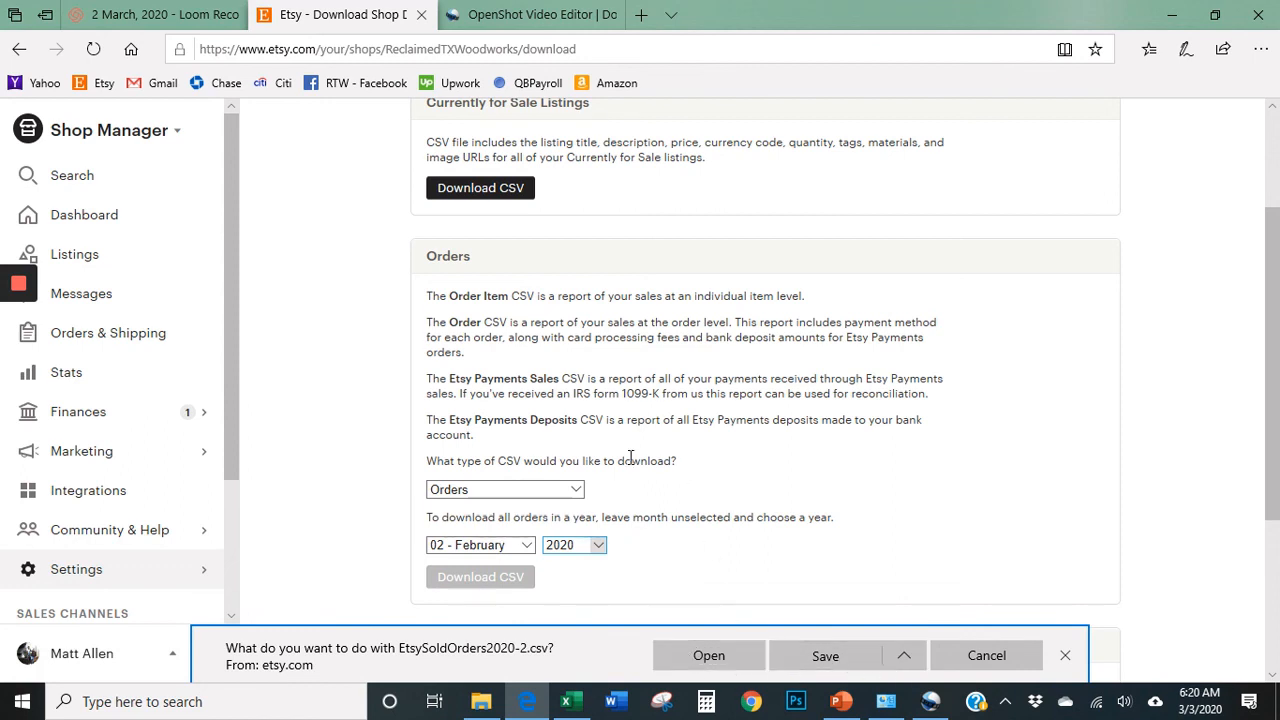
{"action": "left_click", "coordinate": [712, 662]}
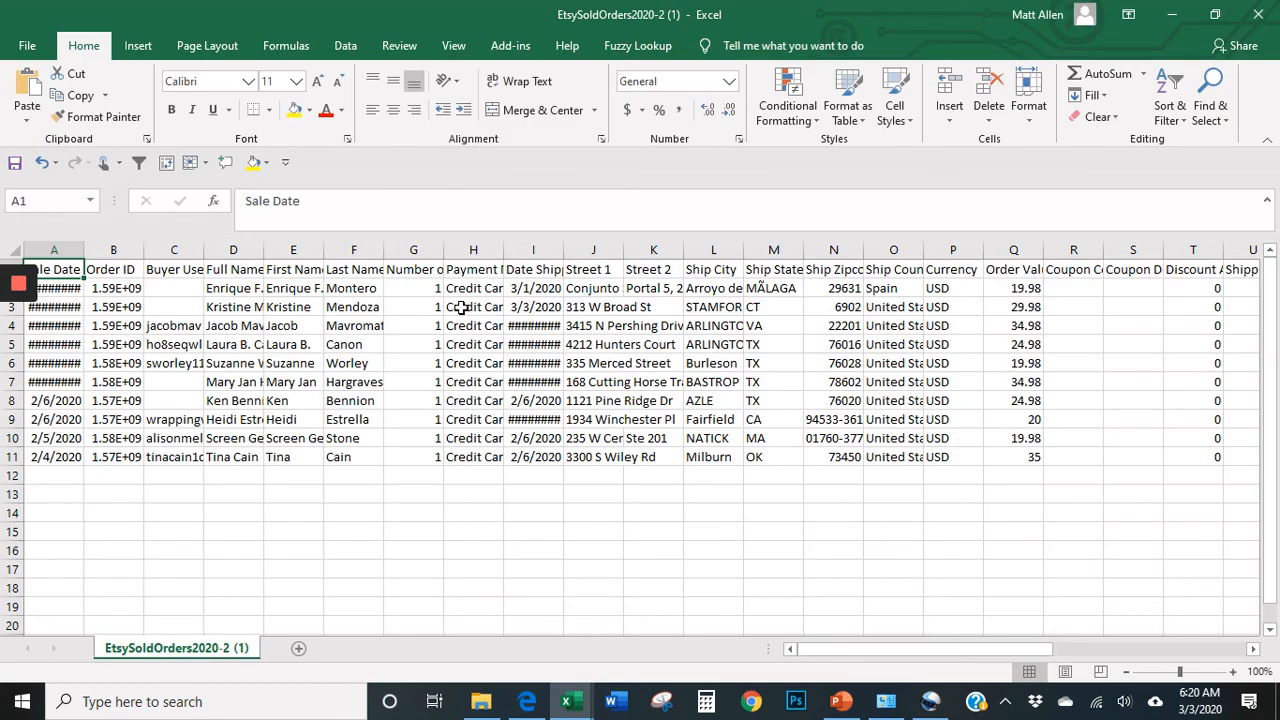
- Autofit the Sale Date column in the downloaded orders file and copy all order rows, A2:AI11, without the headers
{"action": "double_click", "coordinate": [85, 250]}
{"action": "left_click", "coordinate": [68, 291]}
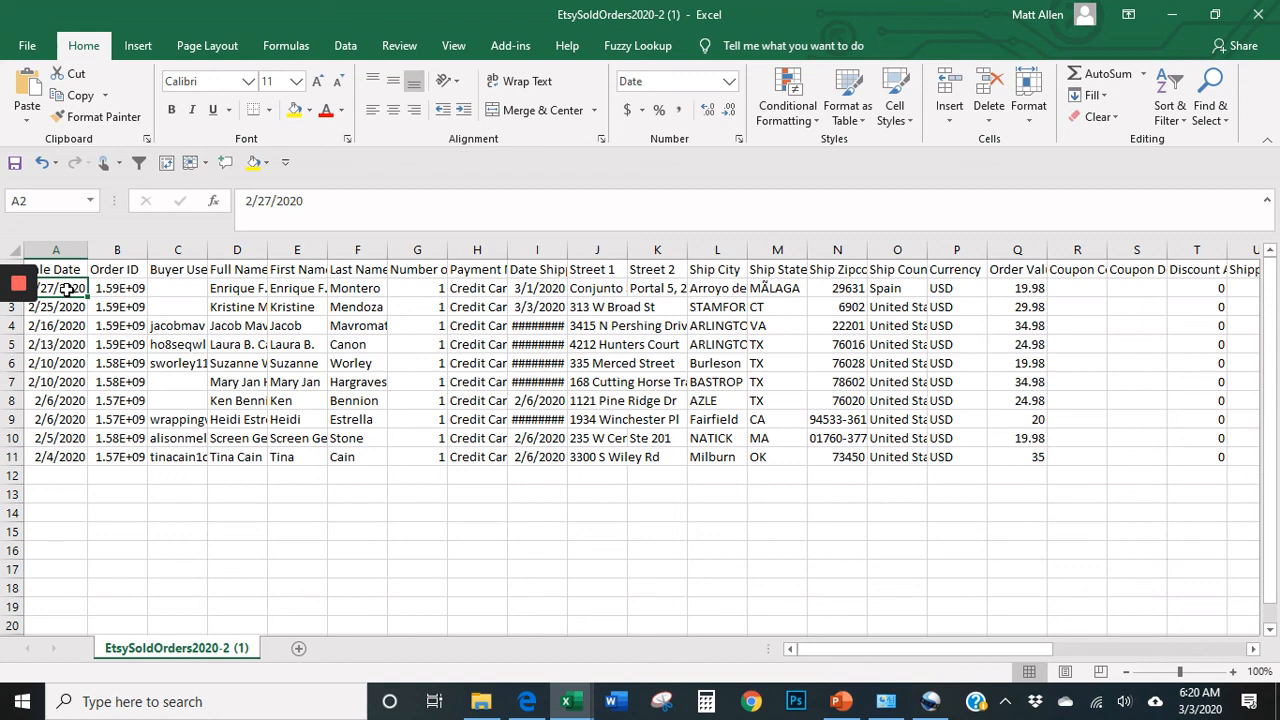
{"action": "key", "text": "ctrl+shift+End"}
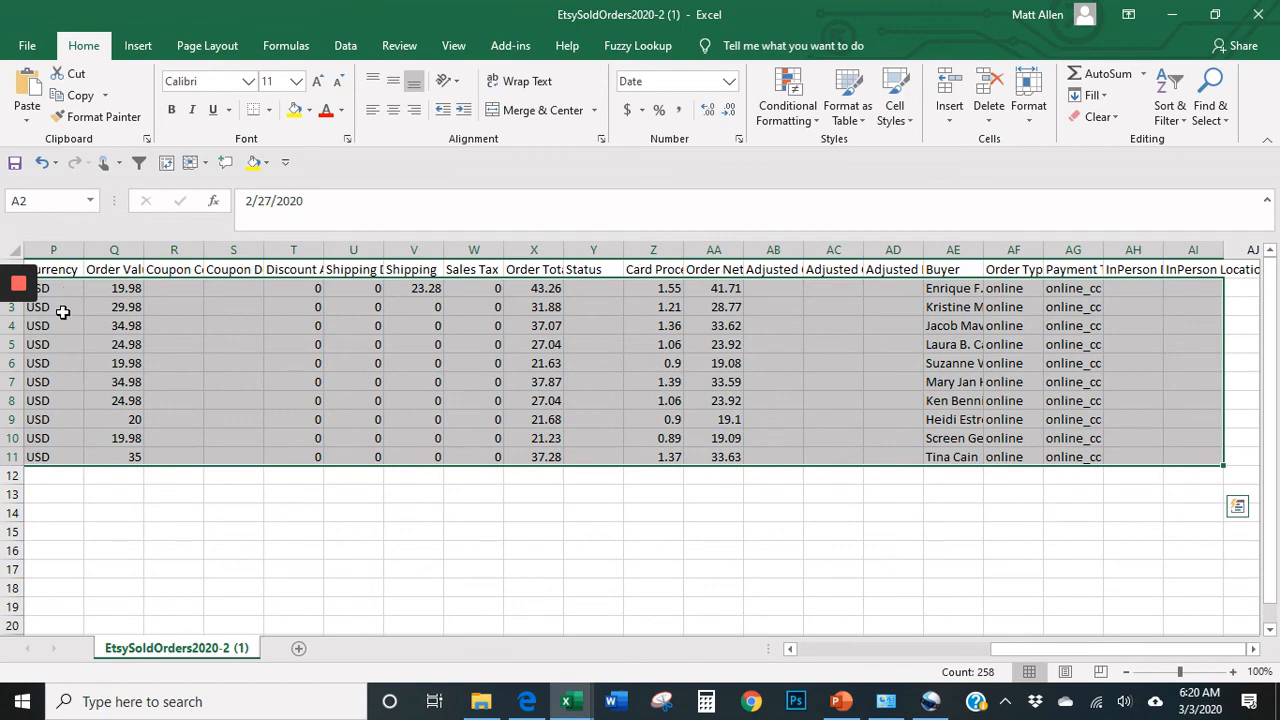
{"action": "key", "text": "ctrl+c"}
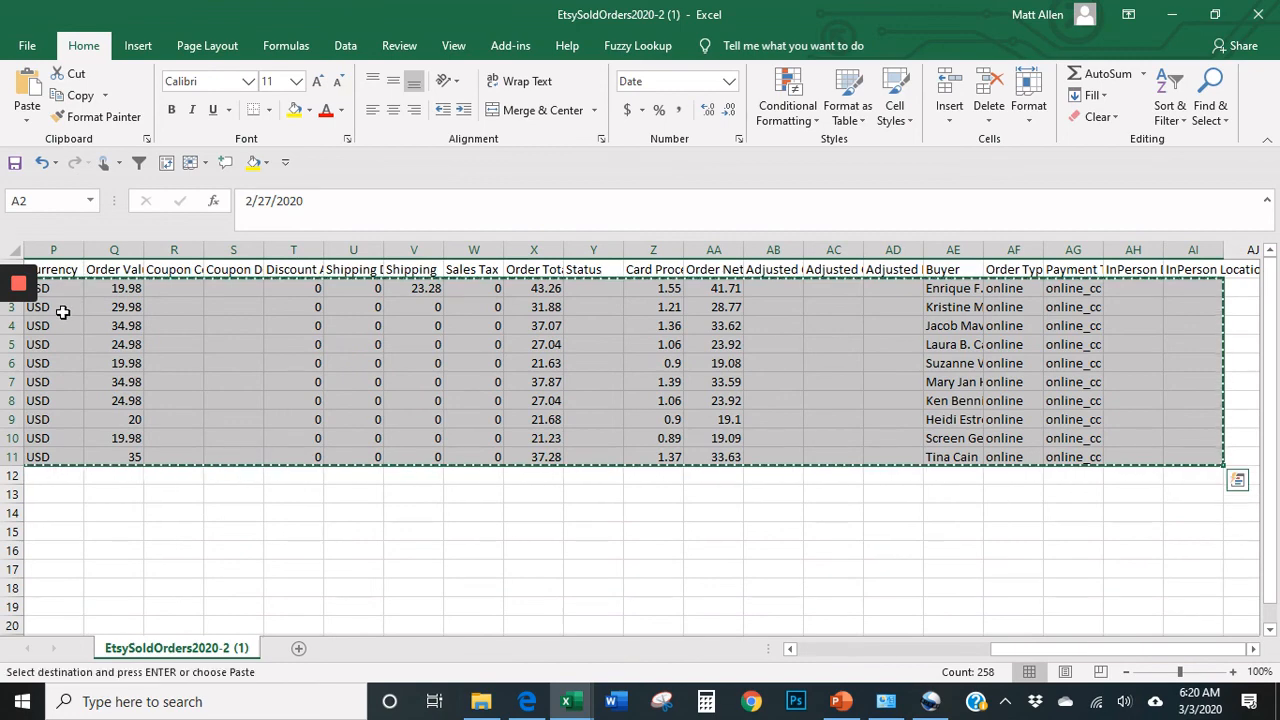
- Paste the copied orders at B2 of the Etsy csv sheet in RTW Financial Spreadsheet - 2020
{"action": "left_click", "coordinate": [568, 704]}
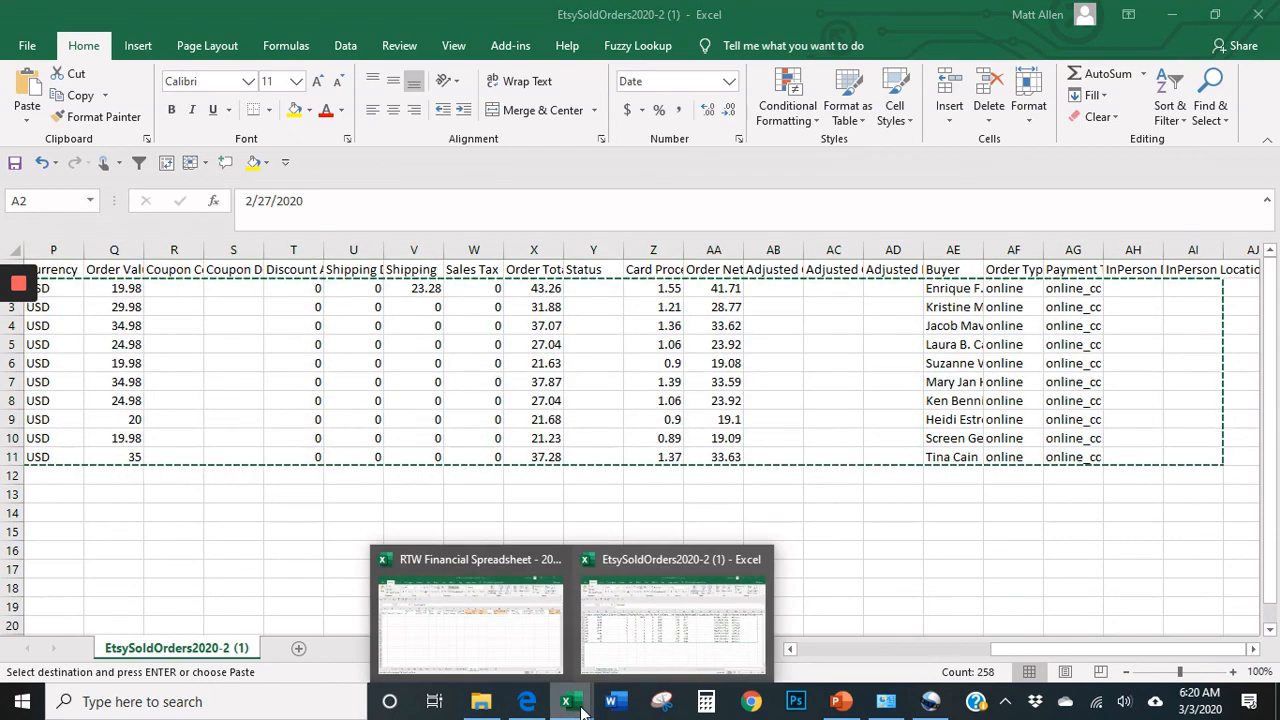
{"action": "left_click", "coordinate": [521, 635]}
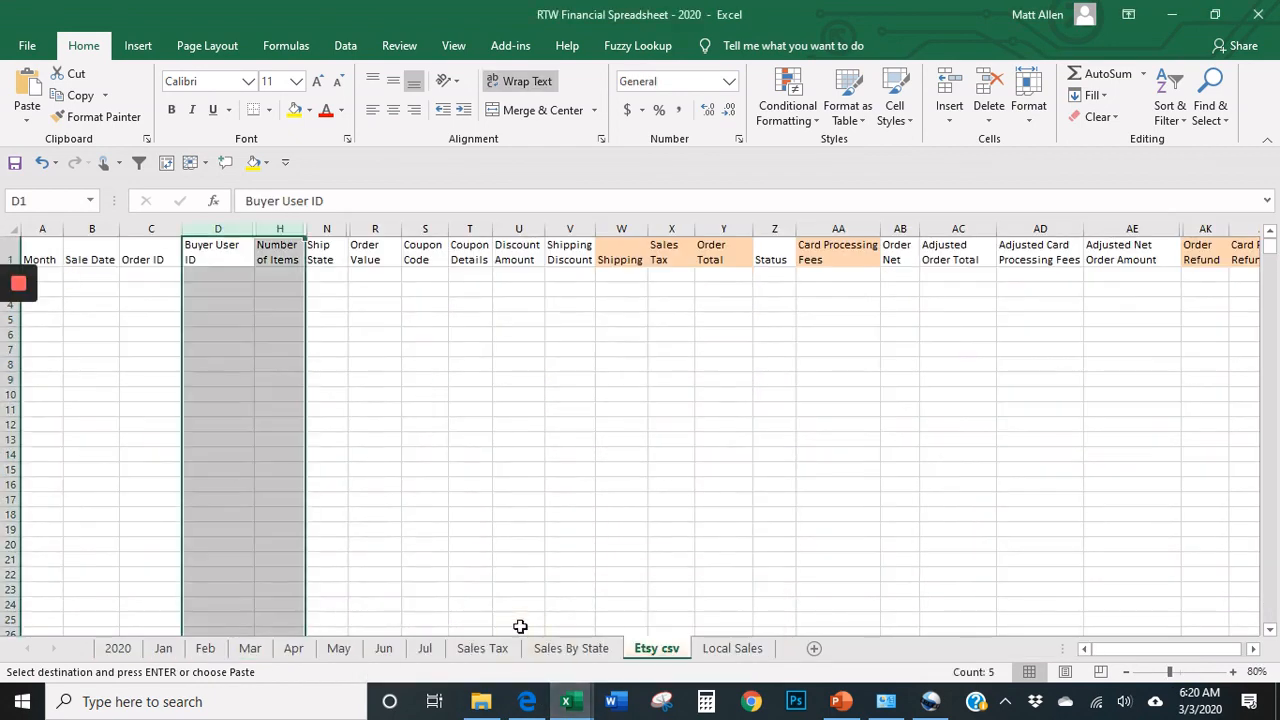
{"action": "left_click", "coordinate": [96, 276]}
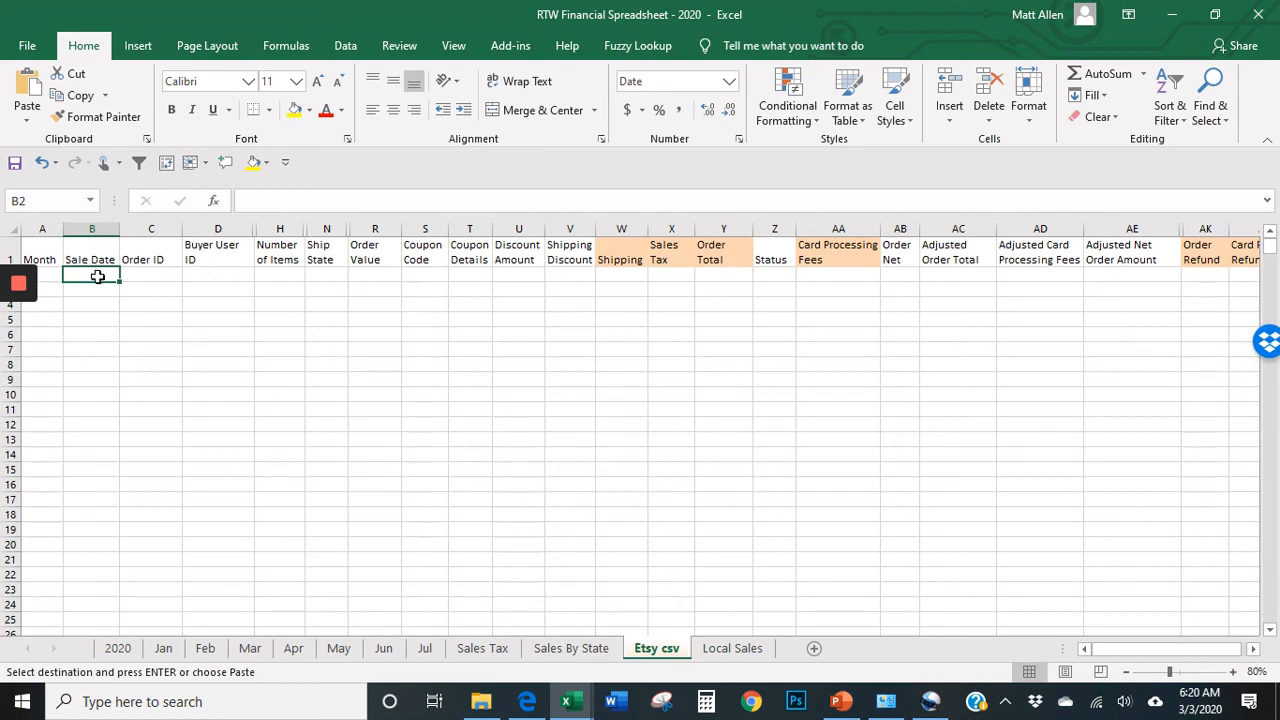
{"action": "key", "text": "ctrl+v"}
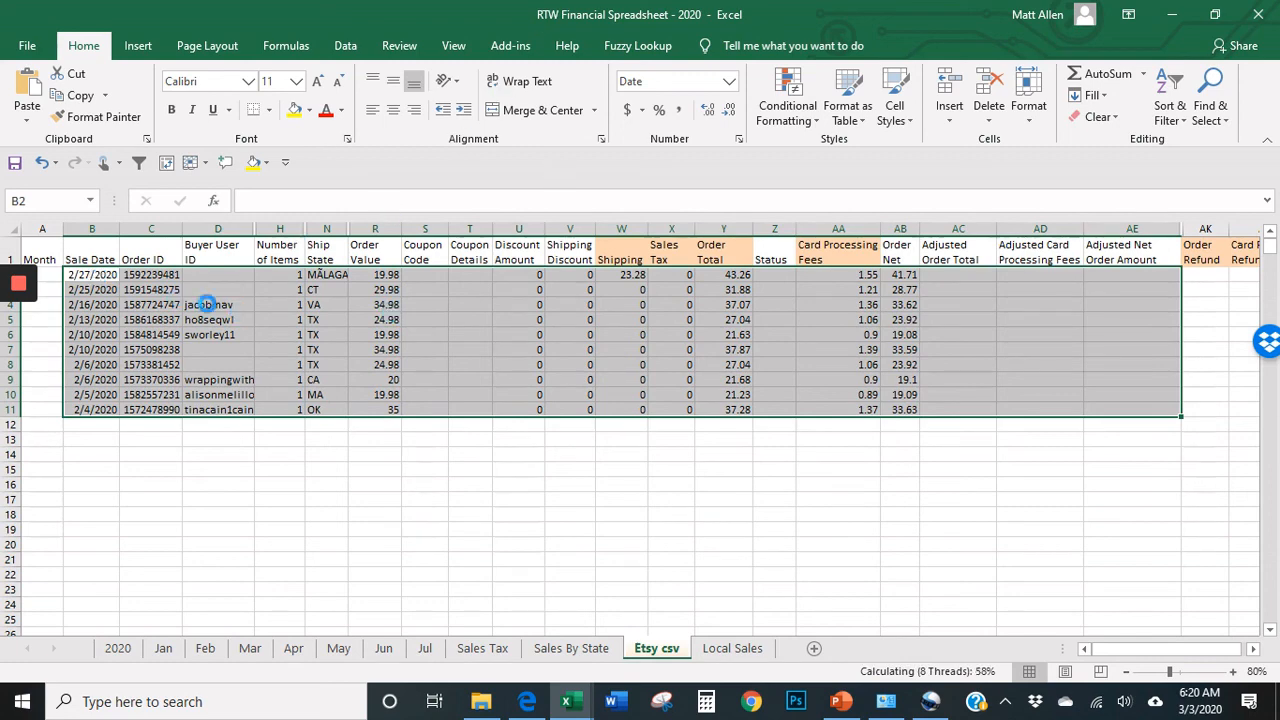
{"action": "left_click", "coordinate": [96, 305]}
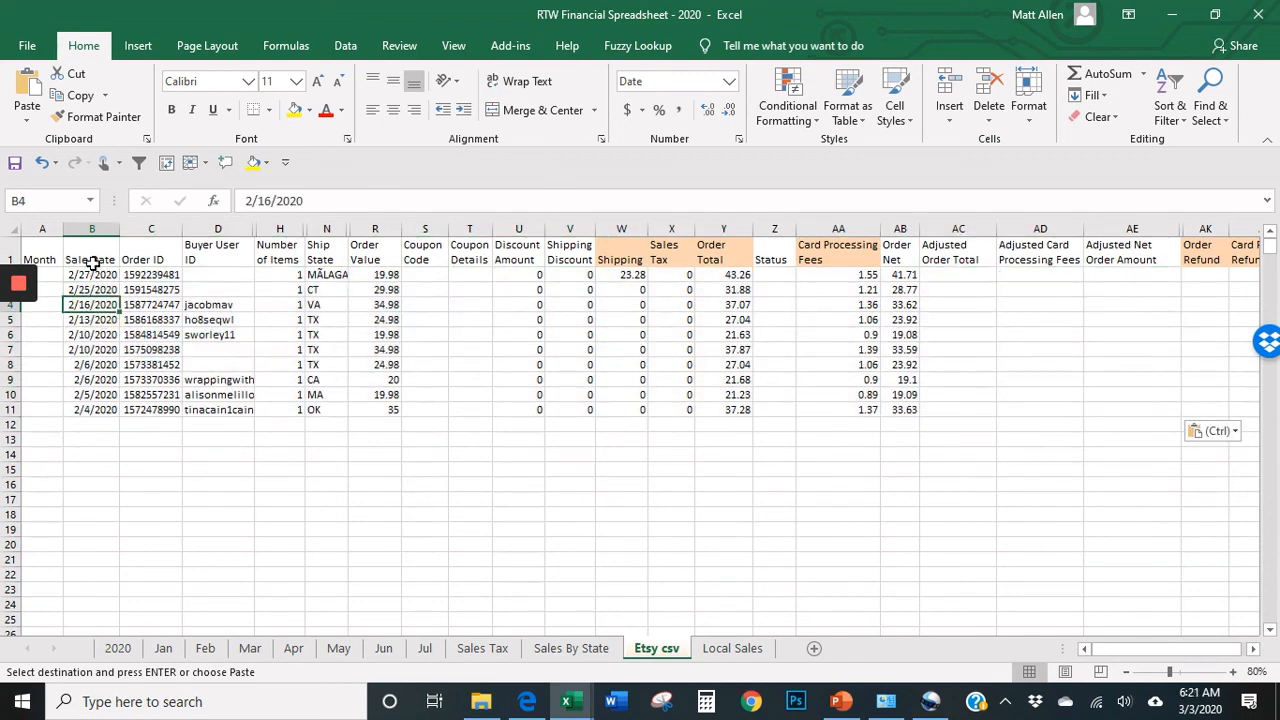
{"action": "left_click", "coordinate": [92, 424]}
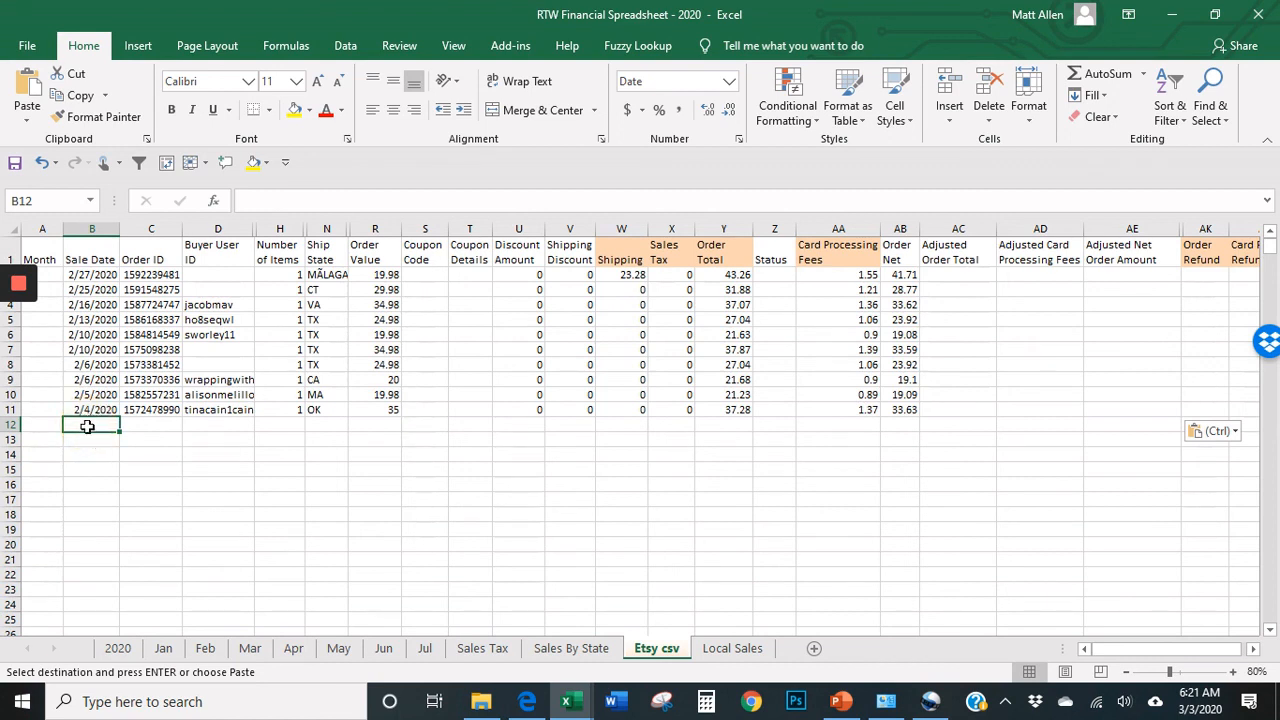
- Enter the month label Feb as text in cell A2 of the Etsy csv sheet, using a leading apostrophe
{"action": "left_click", "coordinate": [58, 276]}
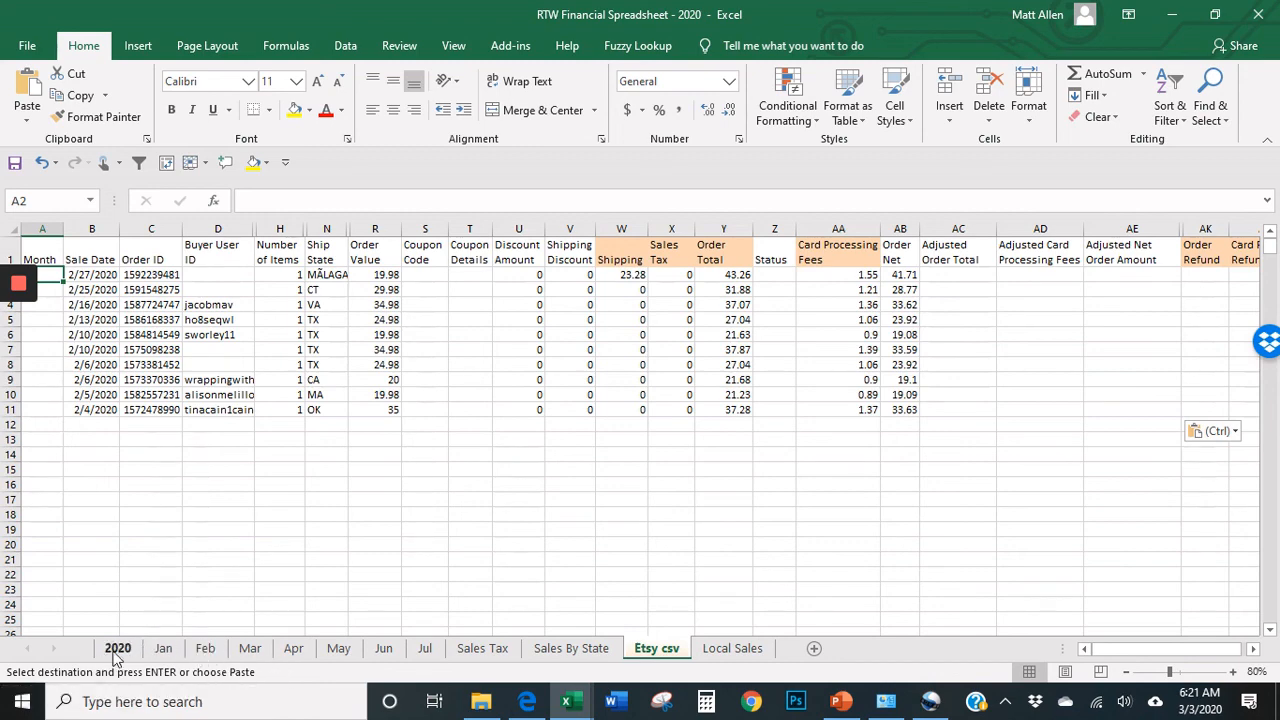
{"action": "key", "text": "Escape"}
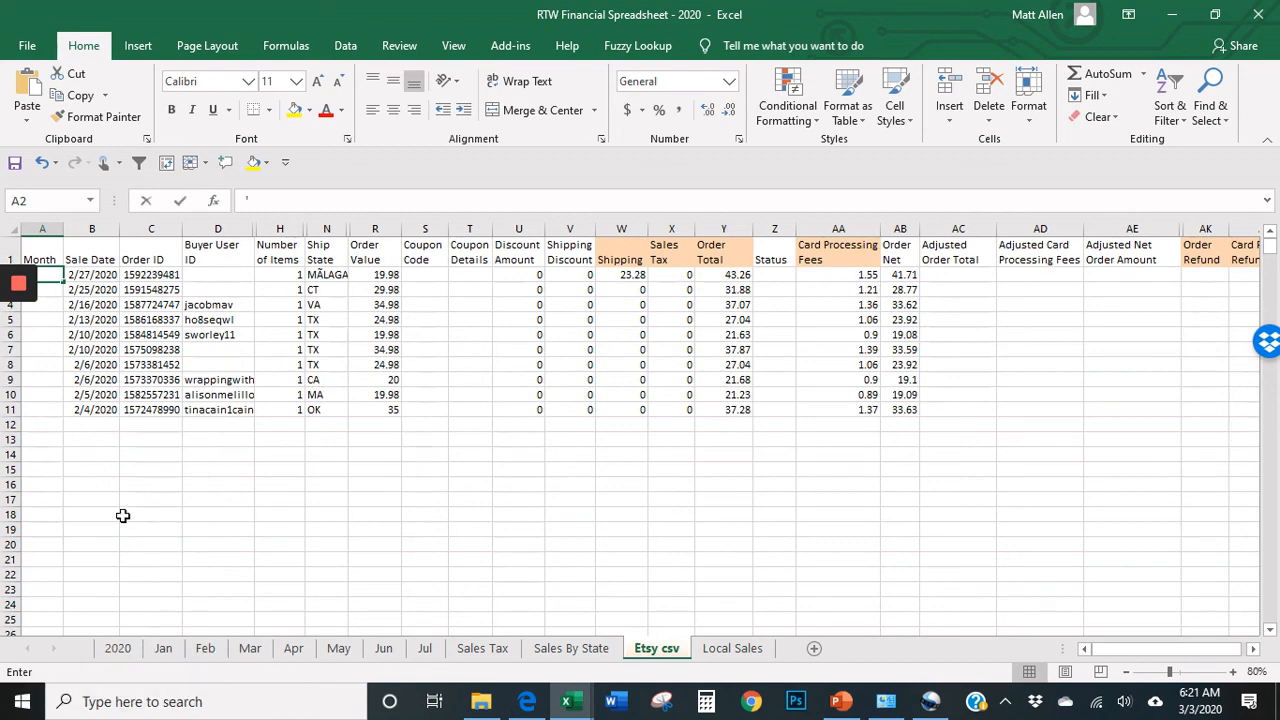
{"action": "type", "text": "'"}
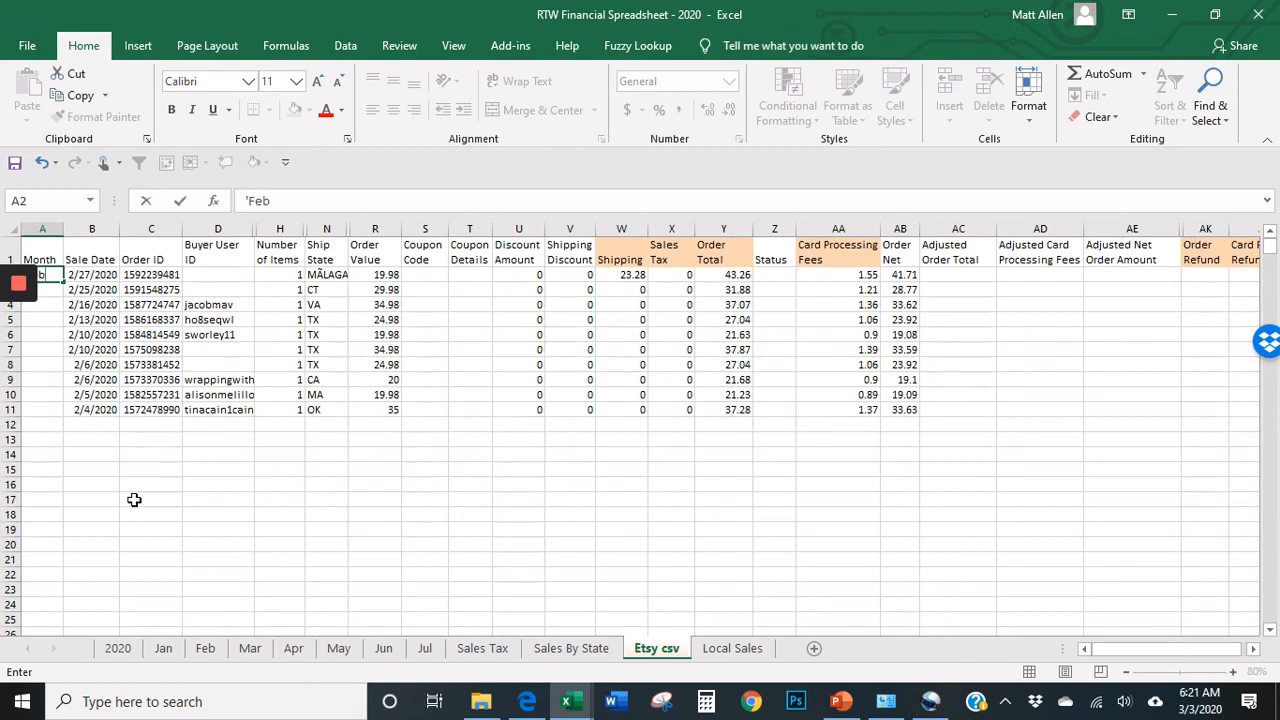
{"action": "scroll", "coordinate": [130, 505], "scroll_direction": "down", "scroll_amount": 2}
{"action": "scroll", "coordinate": [135, 499], "scroll_direction": "up", "scroll_amount": 1}
{"action": "scroll", "coordinate": [137, 497], "scroll_direction": "up", "scroll_amount": 1}
{"action": "left_click", "coordinate": [55, 304]}
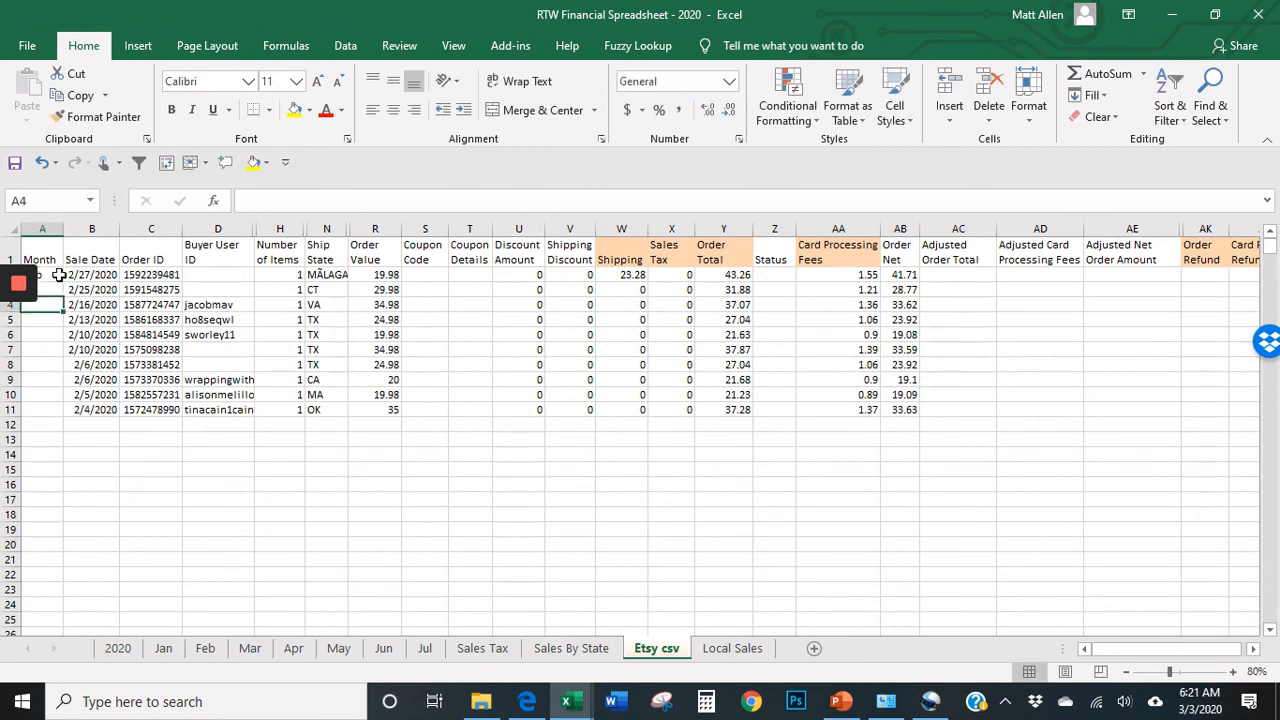
- Fill the Feb label from A2 down the Month column through A11, covering every pasted order row
{"action": "left_click", "coordinate": [58, 277]}
{"action": "left_click_drag", "start_coordinate": [60, 277], "coordinate": [62, 415]}
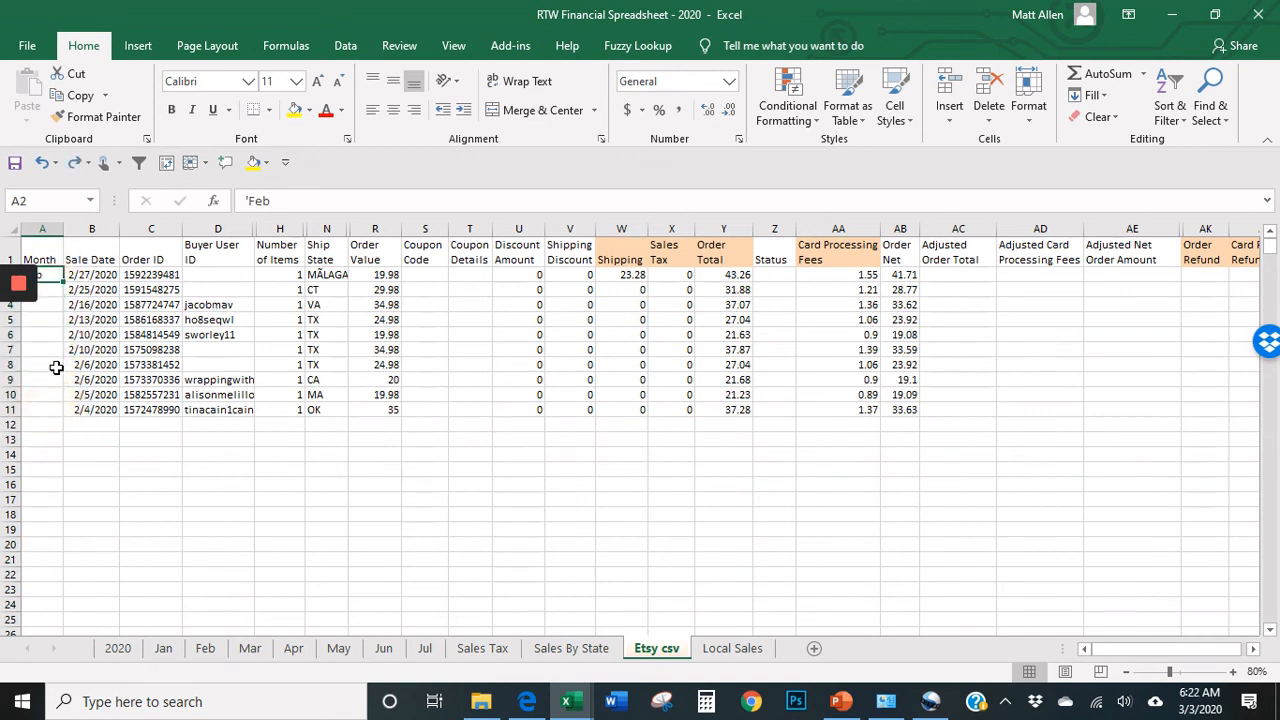
{"action": "left_click", "coordinate": [56, 333]}
{"action": "left_click_drag", "start_coordinate": [57, 275], "coordinate": [54, 418]}
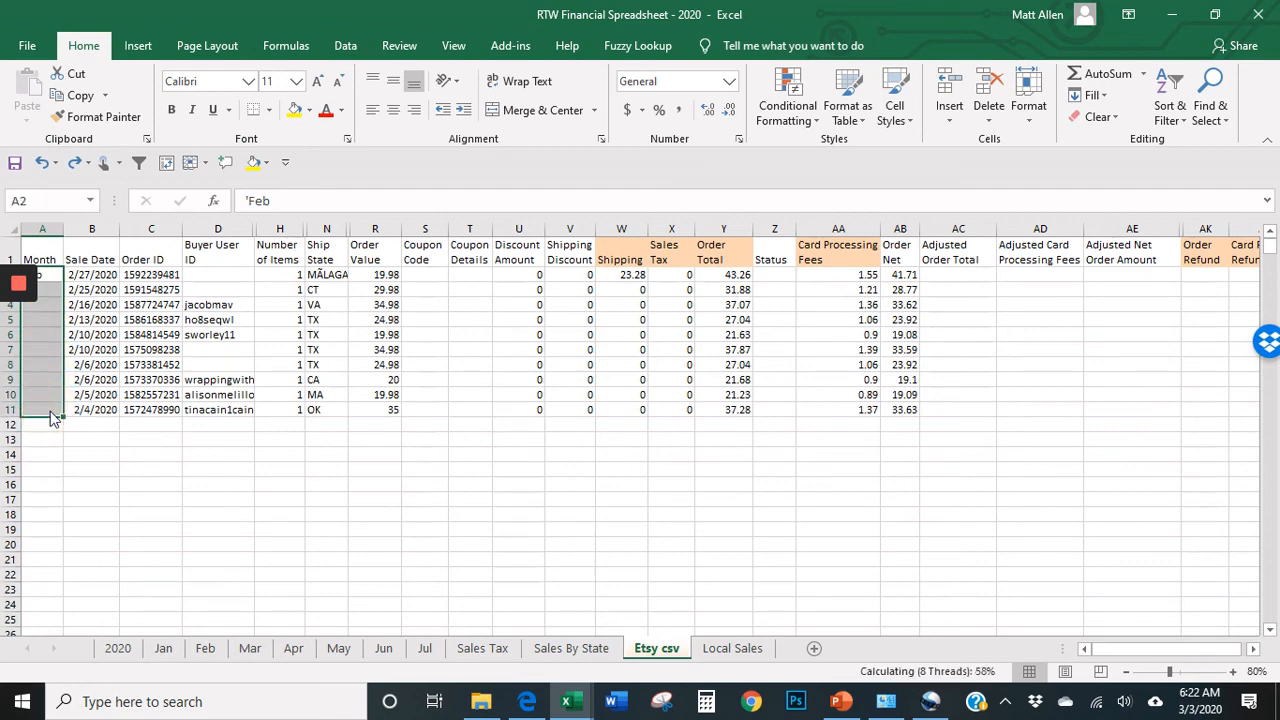
{"action": "double_click", "coordinate": [54, 418]}
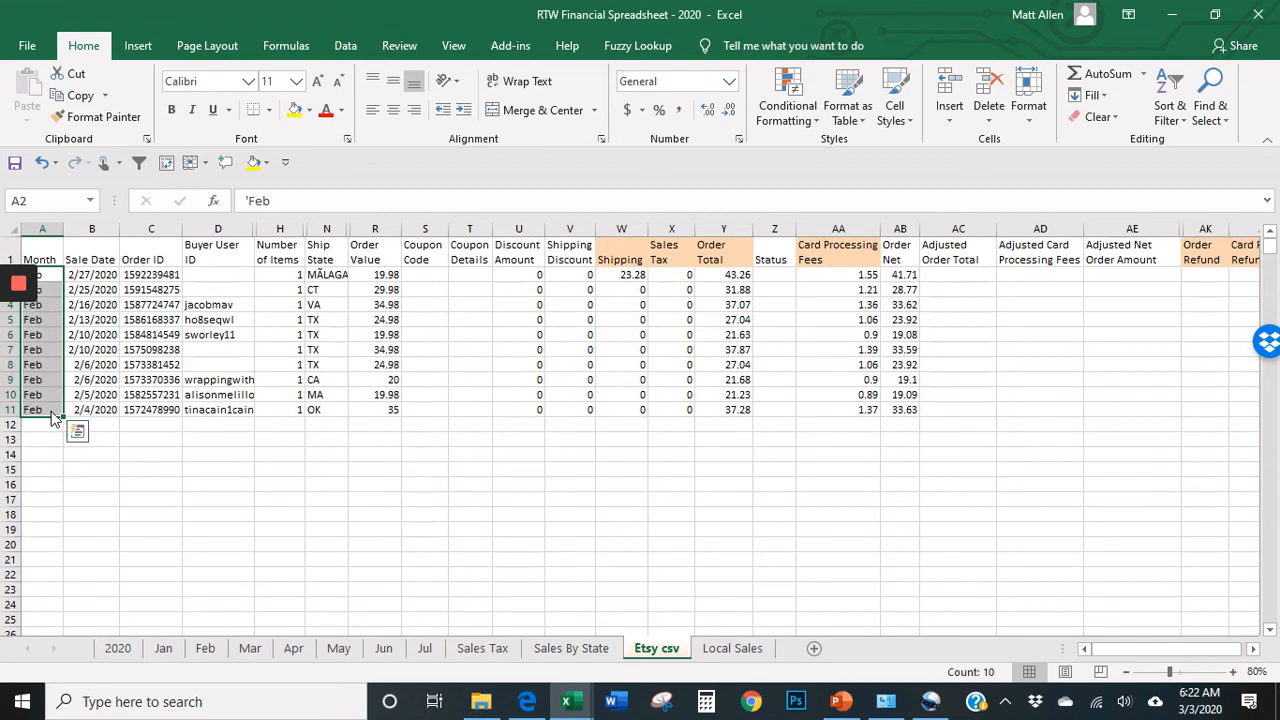
{"action": "left_click", "coordinate": [72, 379]}
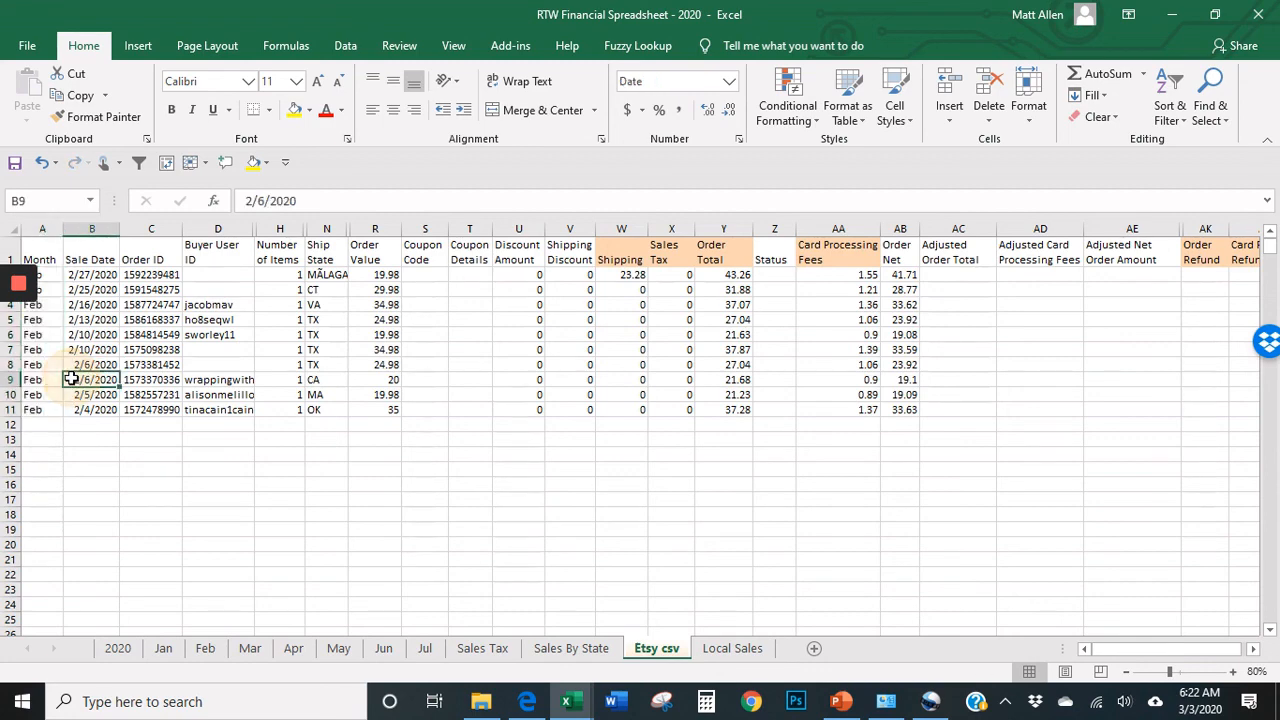
- Check February's Etsy revenue formula in D6 of the 2020 sheet and review the expense and net income rows
{"action": "left_click", "coordinate": [125, 648]}
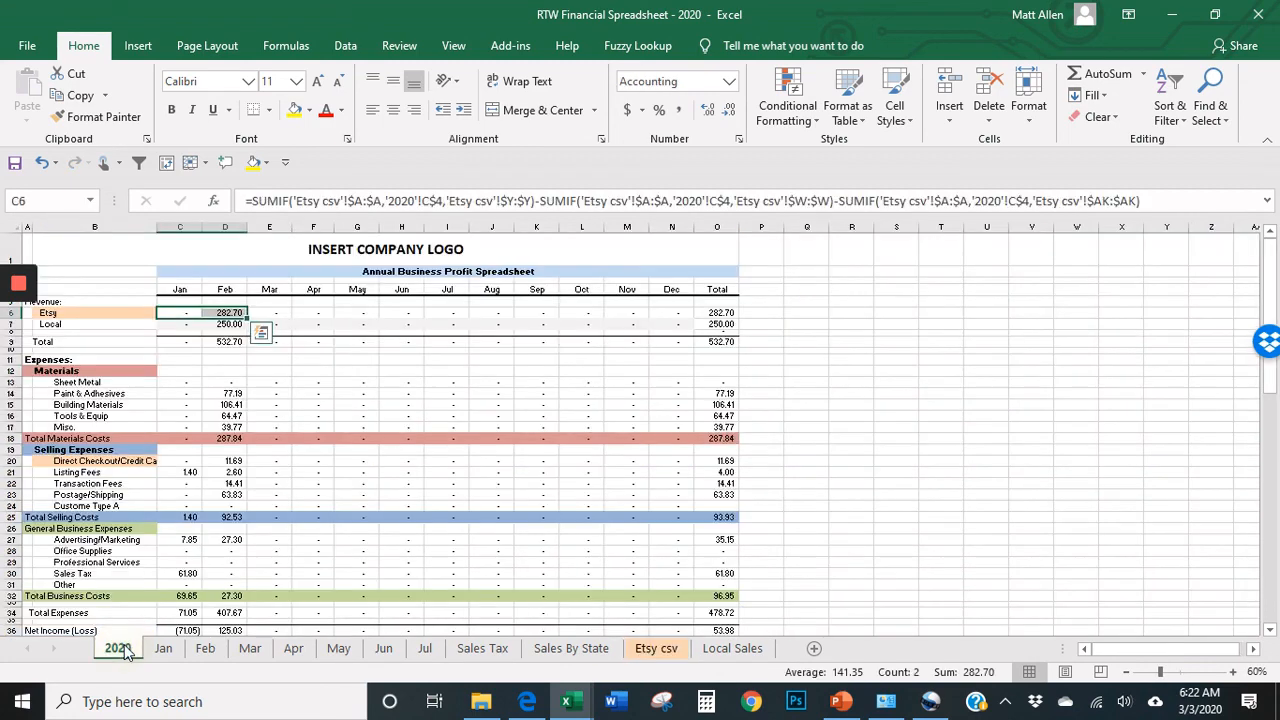
{"action": "left_click", "coordinate": [226, 312]}
{"action": "scroll", "coordinate": [218, 528], "scroll_direction": "down", "scroll_amount": 2}
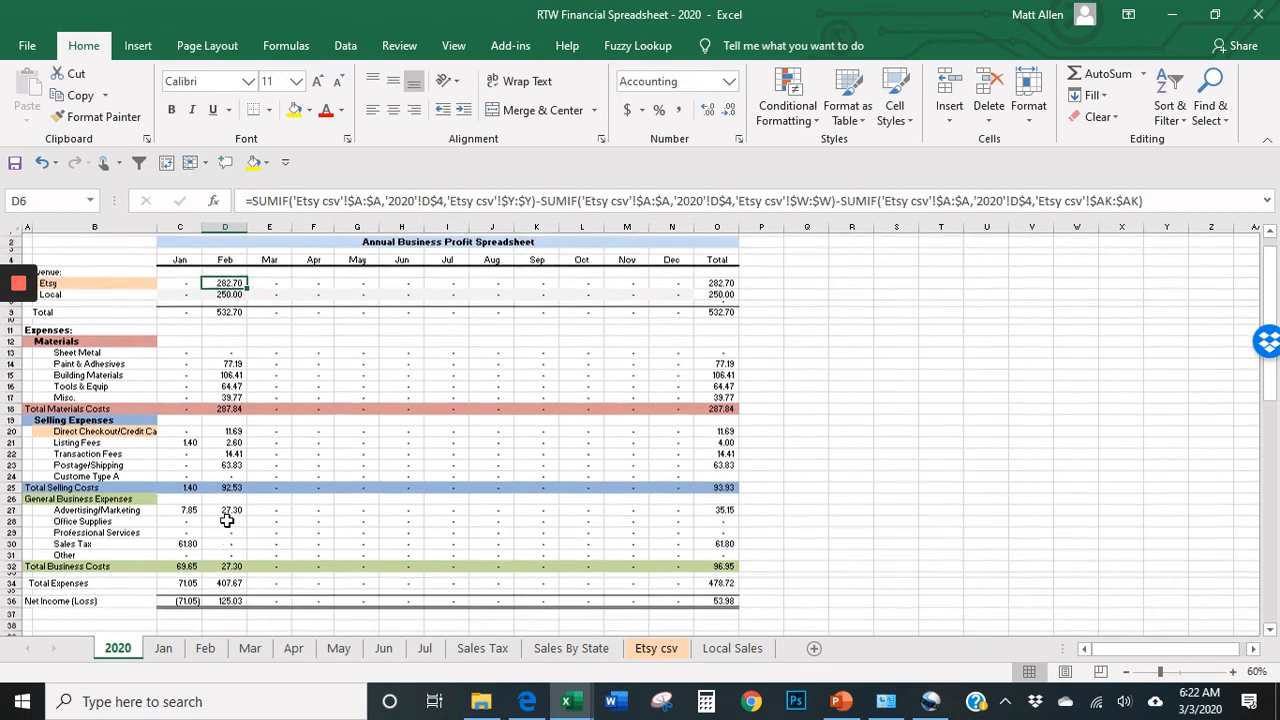
{"action": "scroll", "coordinate": [247, 491], "scroll_direction": "up", "scroll_amount": 2}
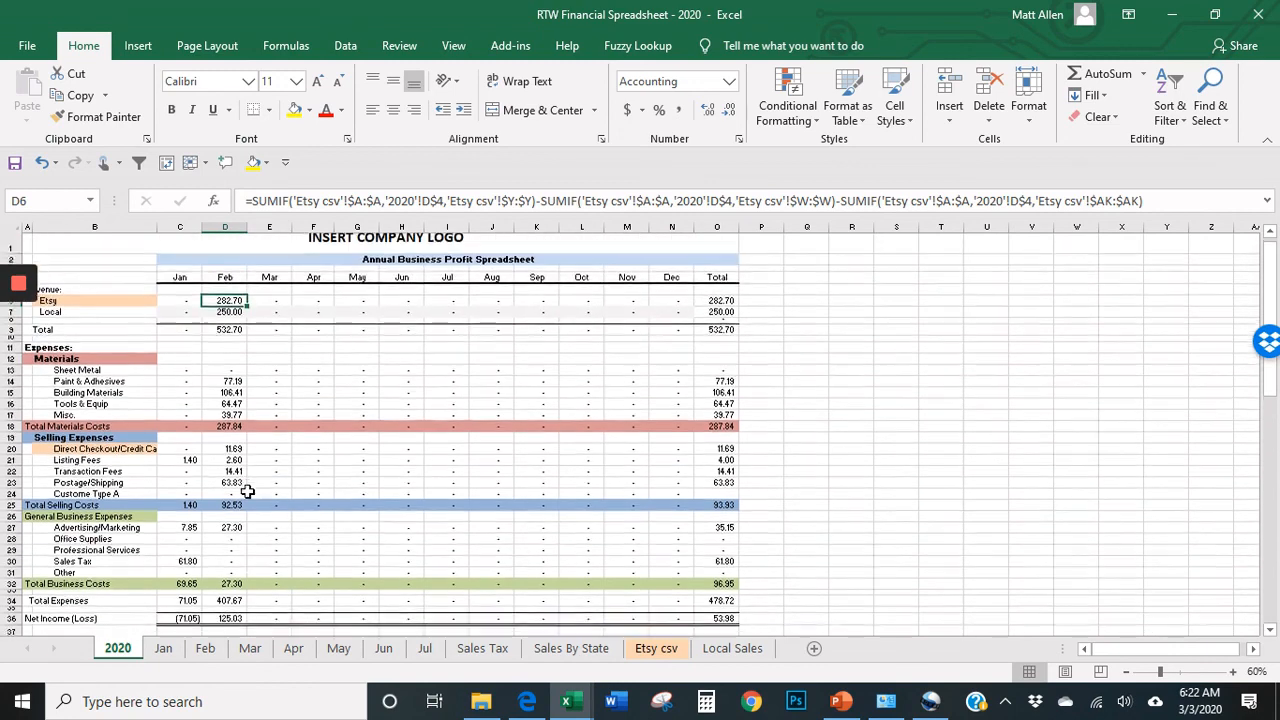
- Compare February's Local revenue formula in D7 of the 2020 sheet with its source entries on the Local Sales sheet
{"action": "left_click", "coordinate": [231, 324]}
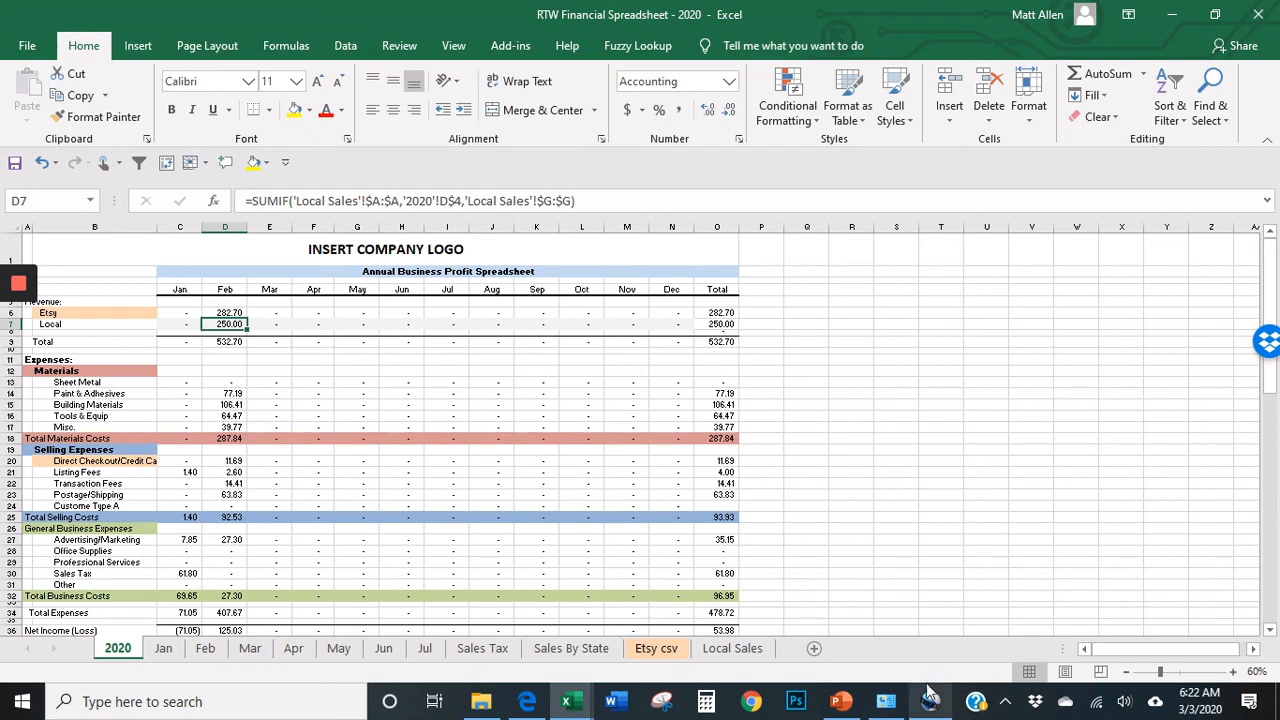
{"action": "left_click", "coordinate": [733, 648]}
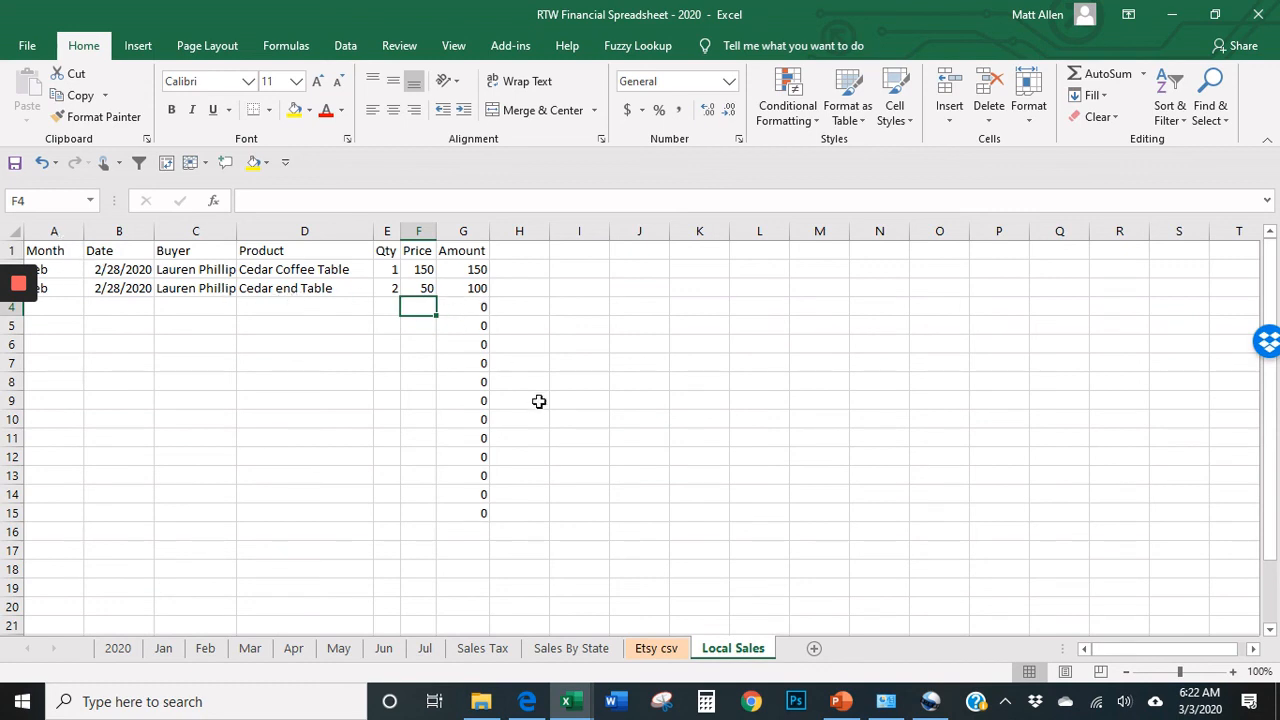
{"action": "left_click", "coordinate": [112, 650]}
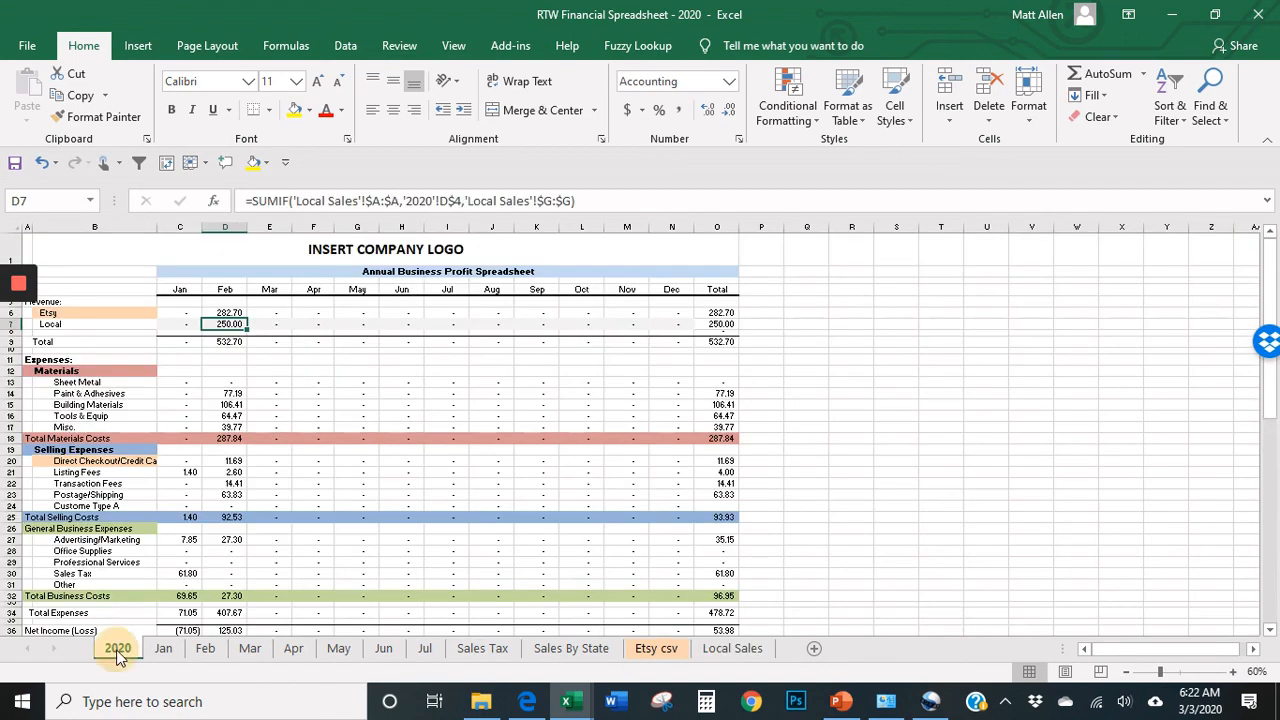
{"action": "left_click", "coordinate": [231, 323]}
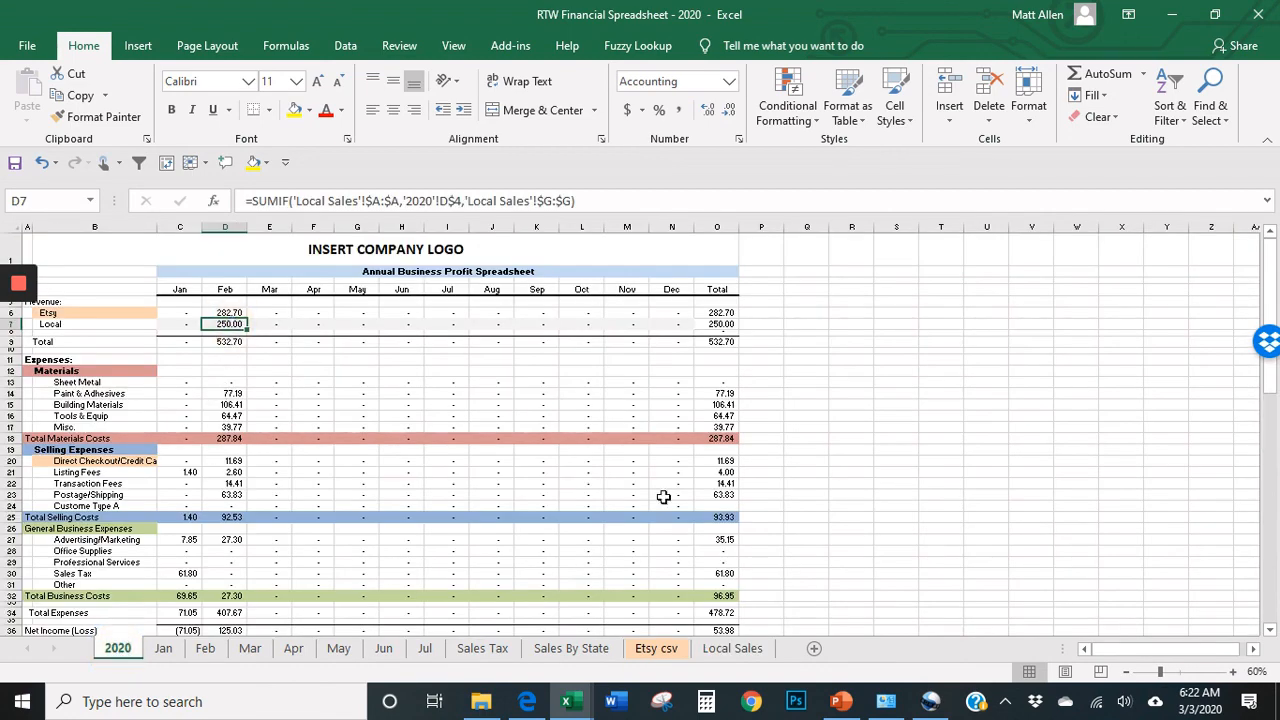